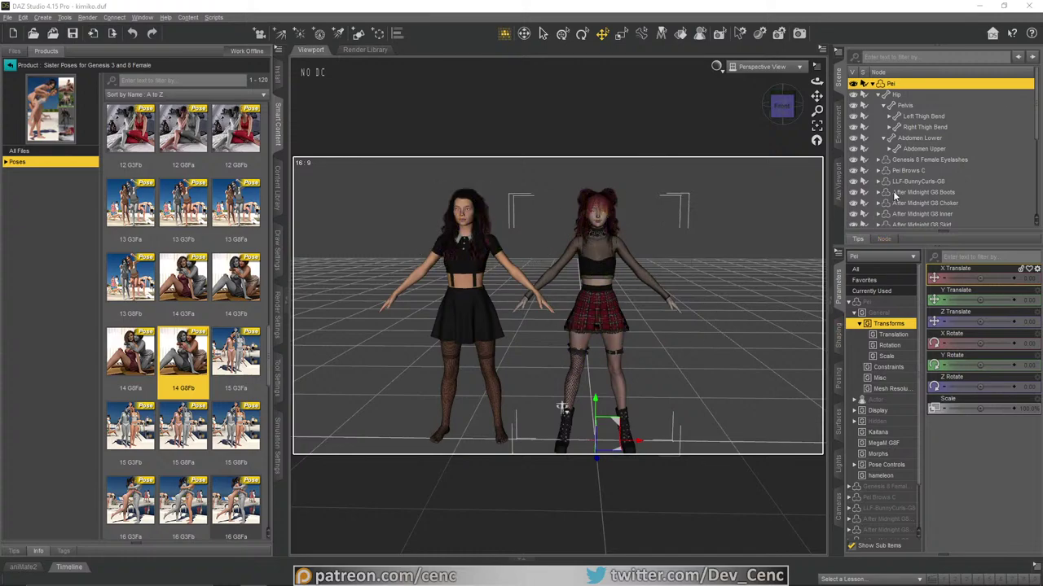
Step: Collapse the Pei and Kelsey figure hierarchies in the scene list and clear the current selection
left_click(872, 84)
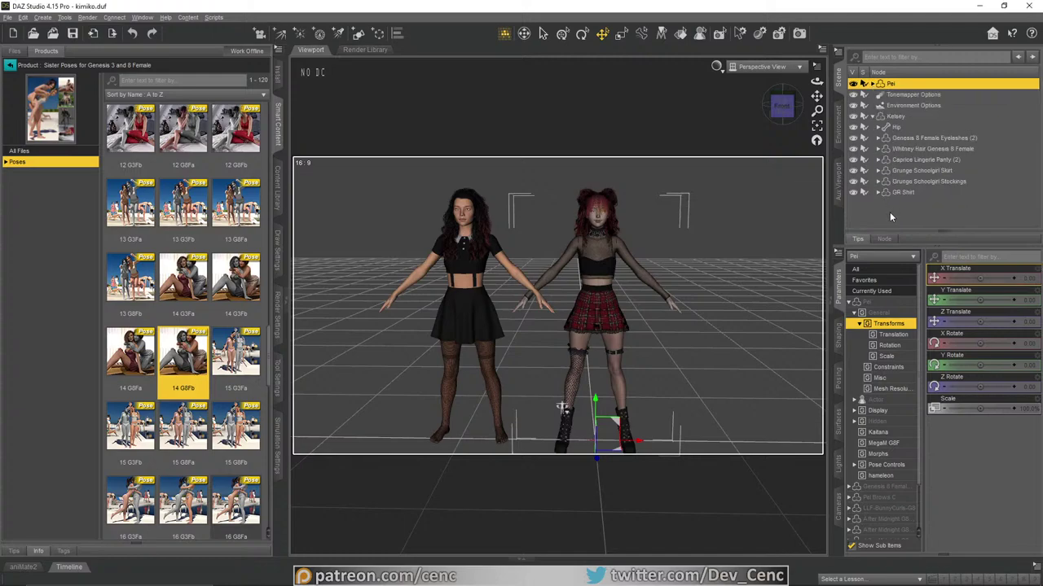
left_click(889, 212)
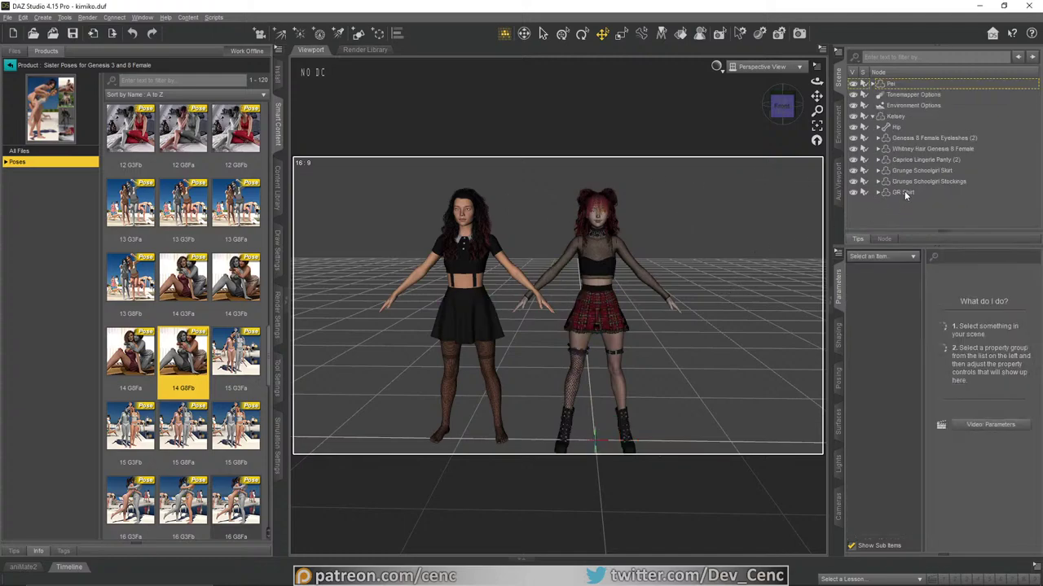
left_click(874, 117)
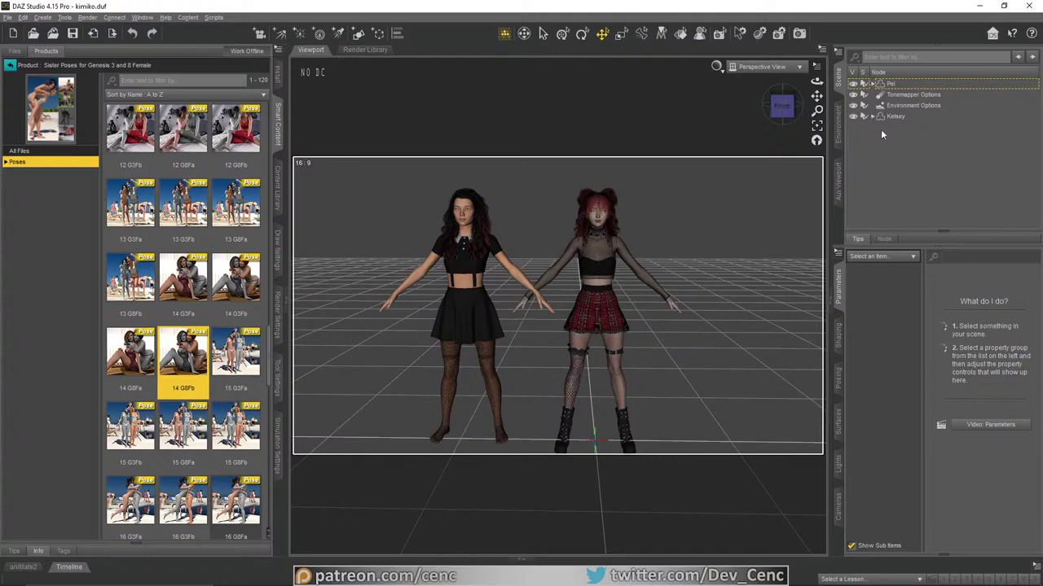
Step: Switch to Photos and examine the brows, eyes and skin detail in the cindy_310721.png render at high magnification
mouse_move(284, 575)
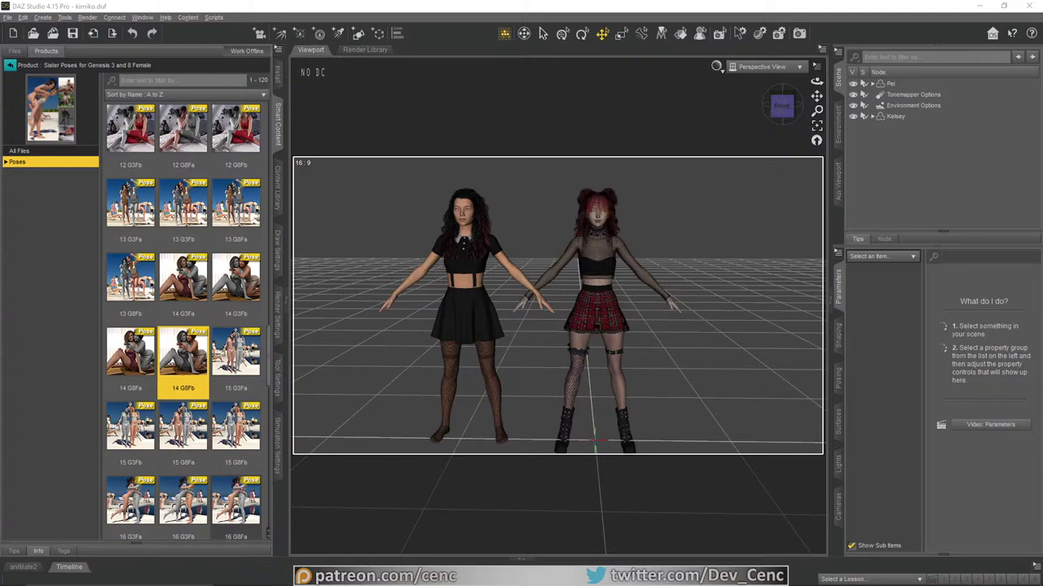
left_click_drag(1042, 163, 669, 55)
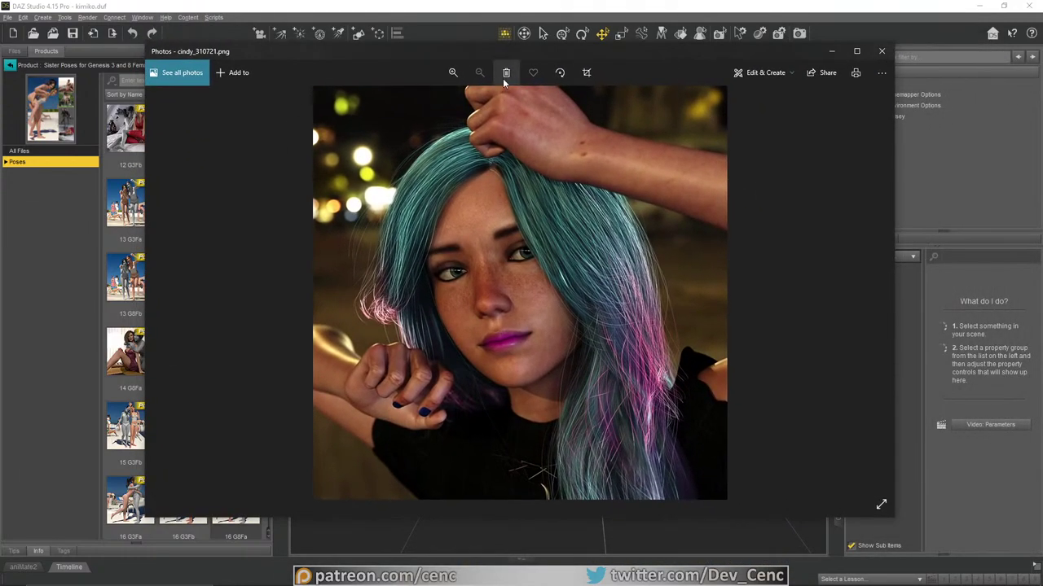
scroll(497, 205, "up", 5)
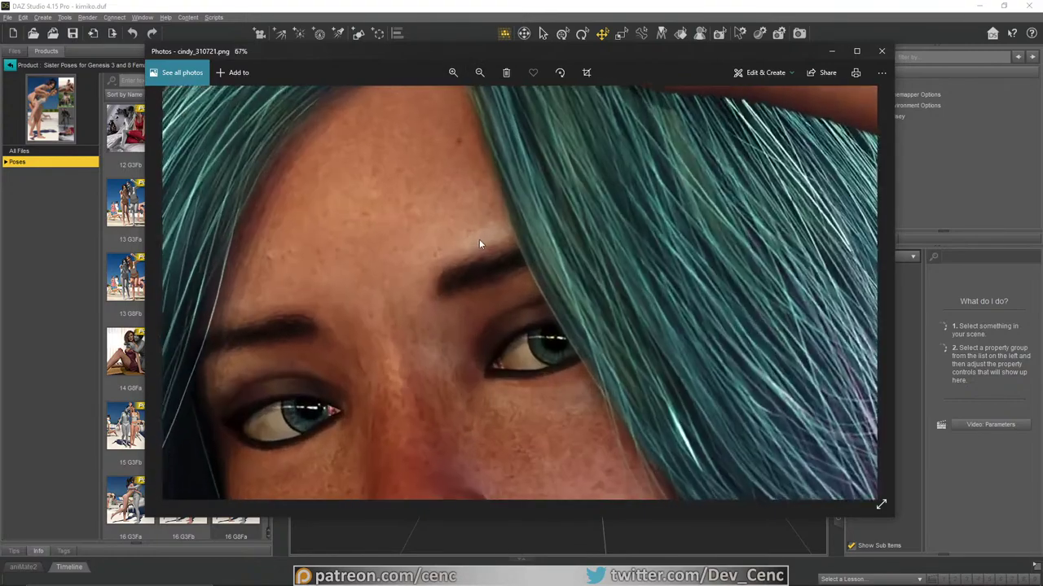
scroll(439, 266, "up", 5)
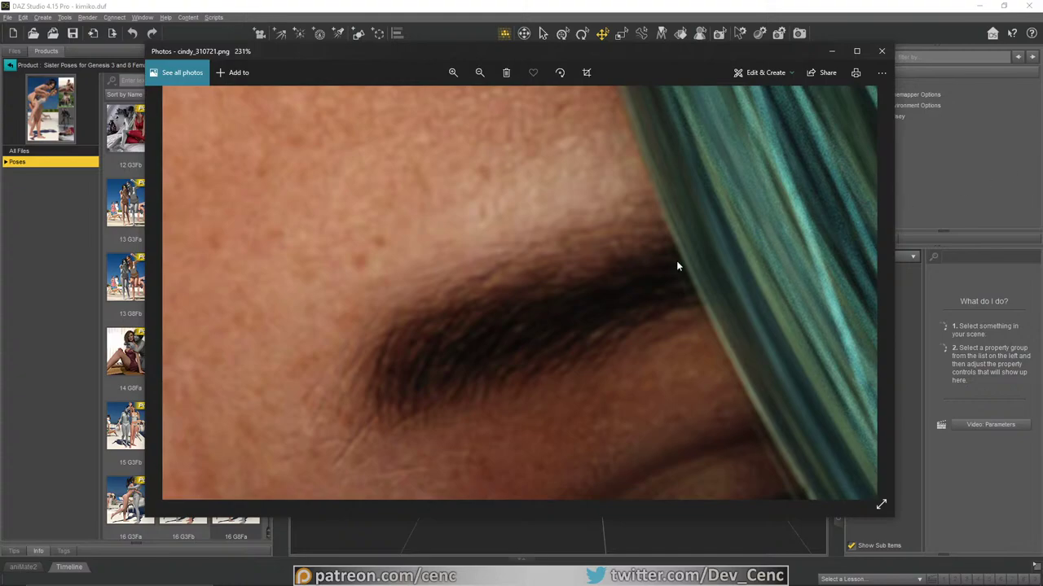
left_click_drag(489, 341, 615, 103)
left_click_drag(526, 355, 518, 202)
left_click_drag(629, 325, 595, 269)
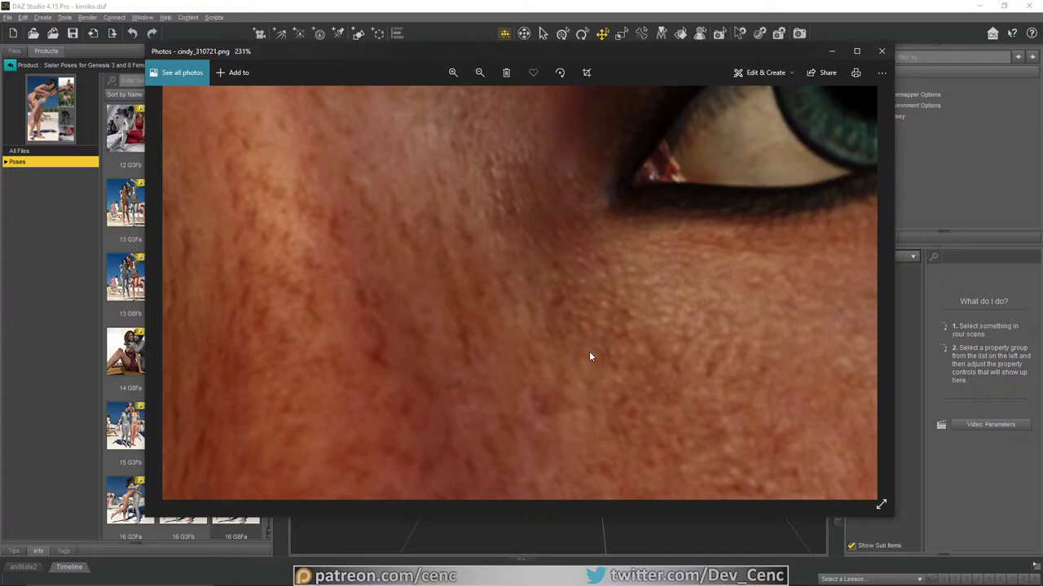
scroll(591, 358, "down", 3)
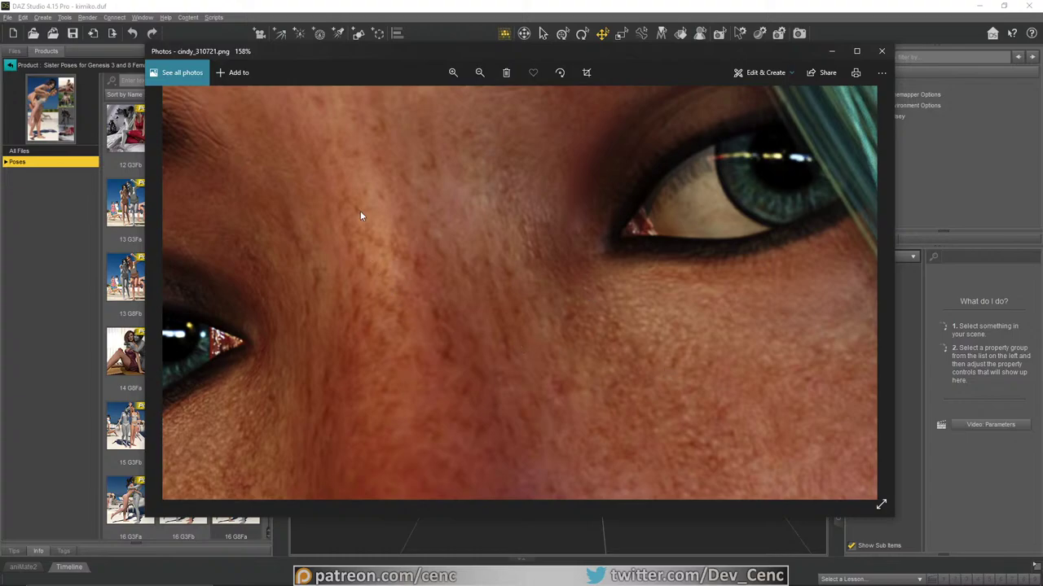
left_click_drag(608, 356, 553, 293)
scroll(586, 308, "down", 5)
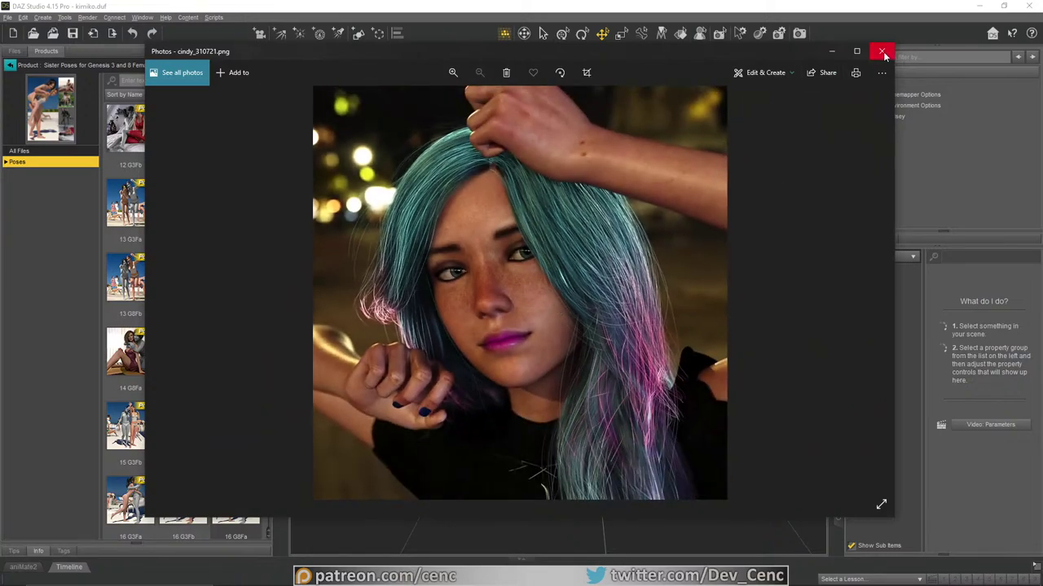
left_click(884, 52)
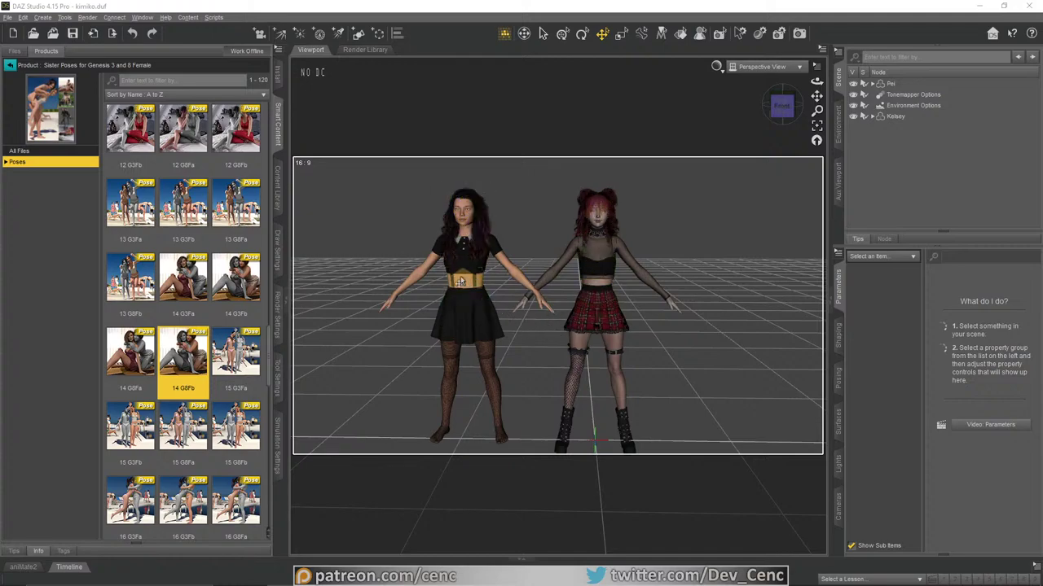
Step: Examine up close how the black suspender straps run between the shirt and skirt on the Kelsey figure
scroll(507, 275, "up", 5)
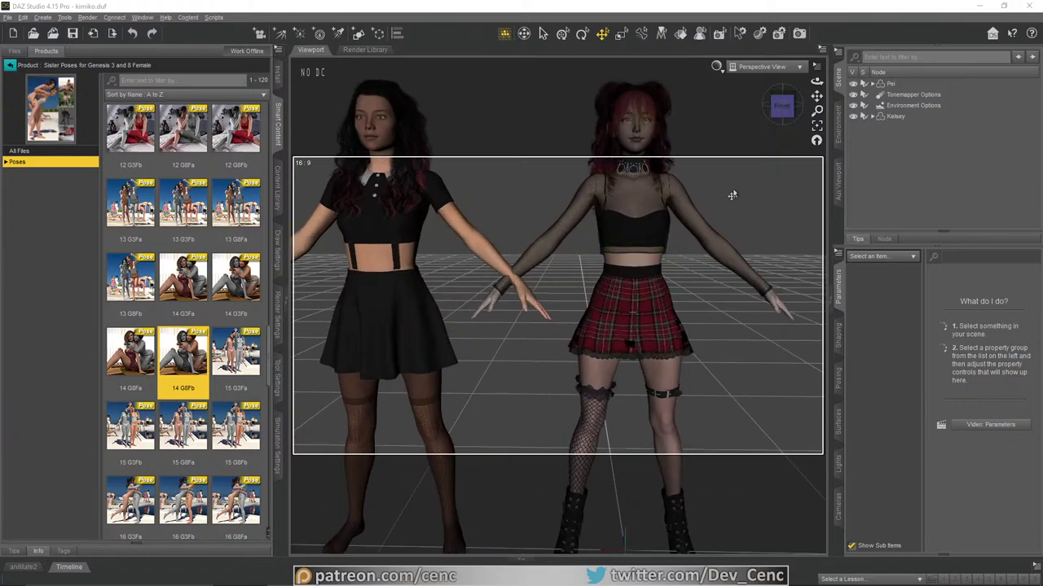
left_click_drag(817, 97, 855, 202)
scroll(530, 224, "up", 2)
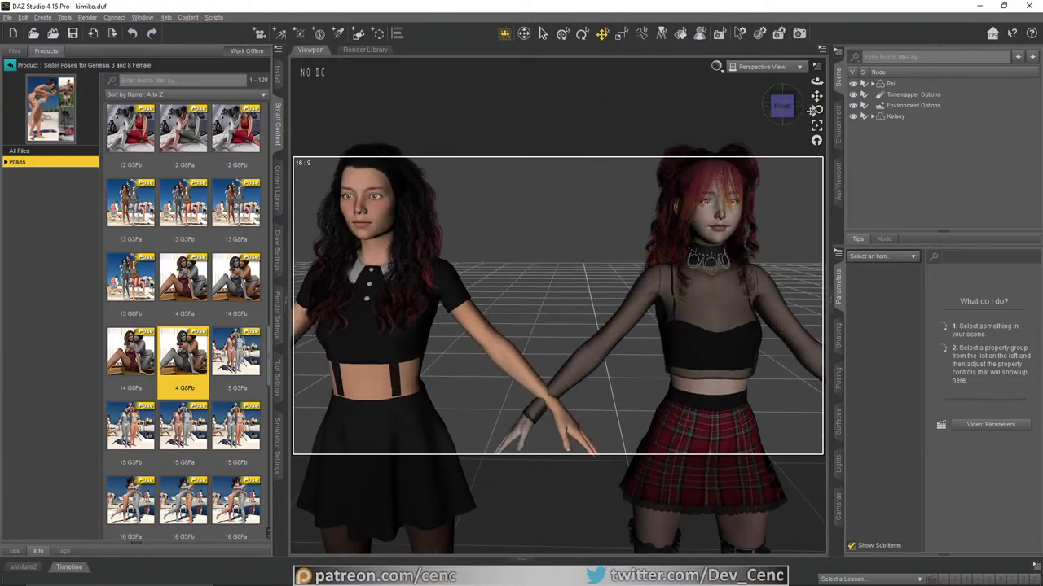
left_click_drag(817, 97, 884, 74)
scroll(551, 262, "up", 3)
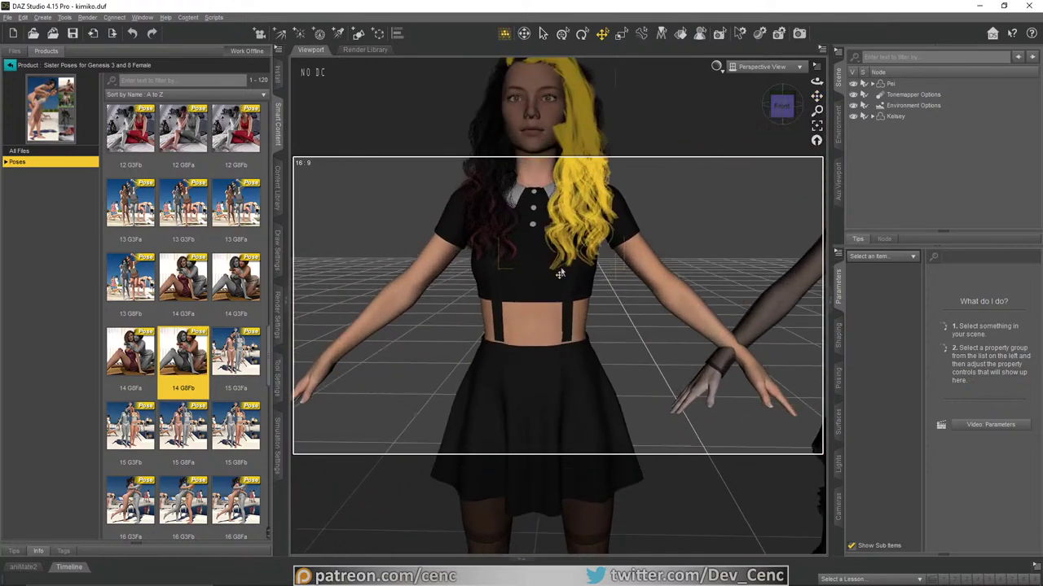
scroll(611, 282, "up", 1)
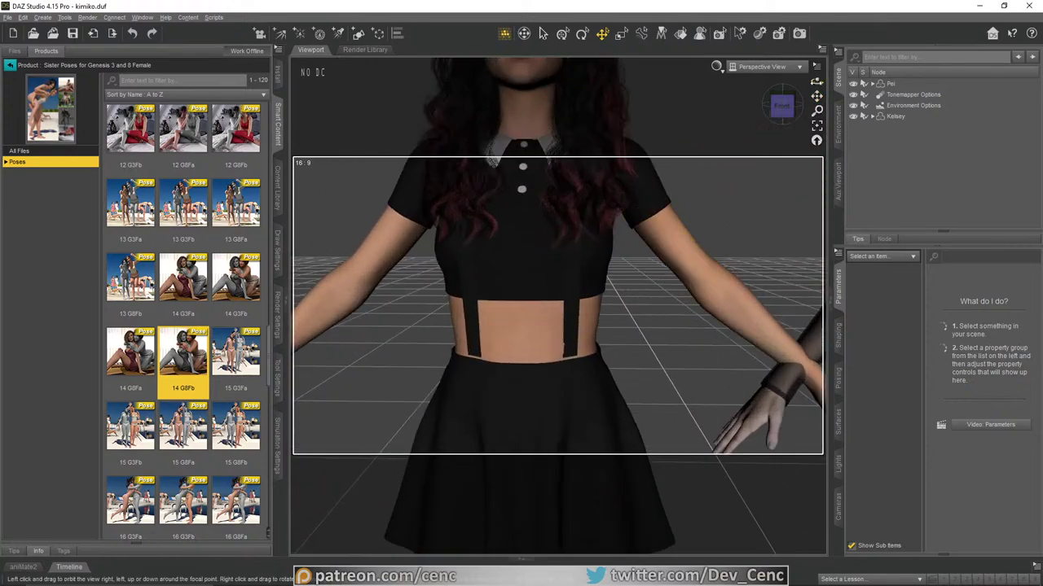
mouse_move(816, 81)
left_mouse_down()
mouse_move(806, 84)
mouse_move(832, 75)
left_mouse_up()
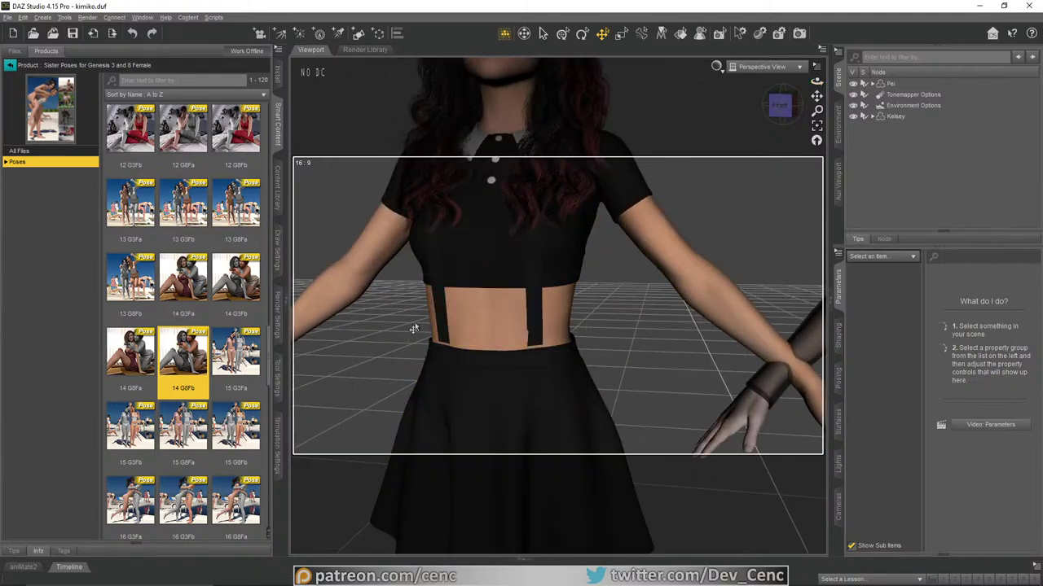
left_click(440, 324)
key("Delete")
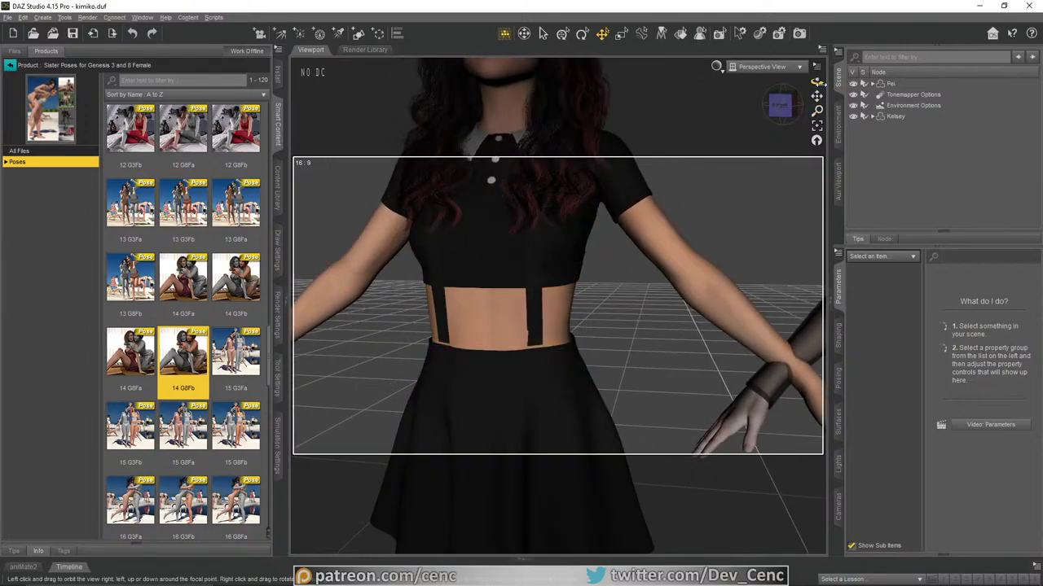
left_click_drag(816, 82, 815, 82)
scroll(576, 301, "up", 5)
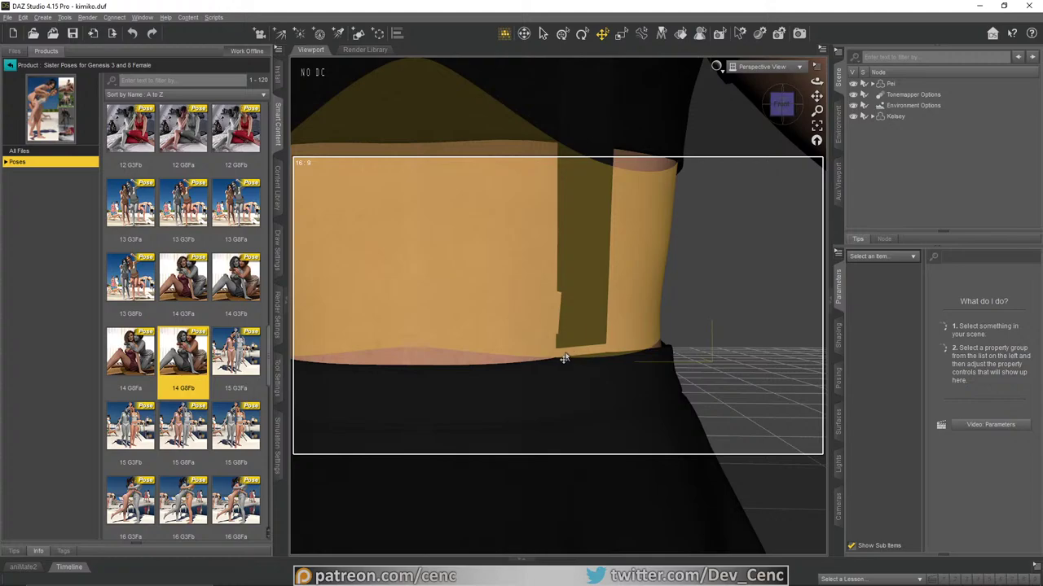
scroll(570, 305, "down", 5)
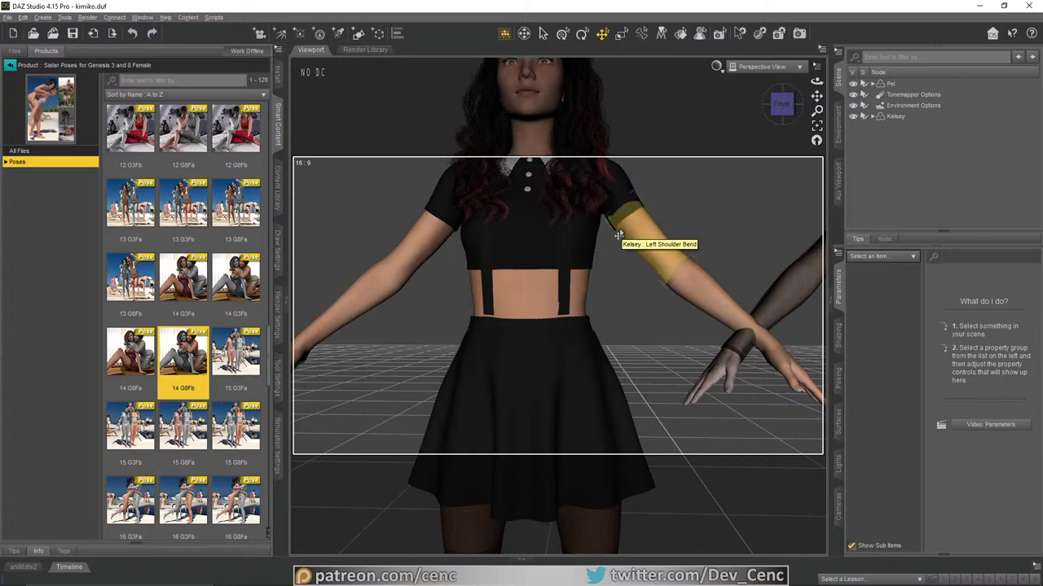
left_click_drag(816, 96, 830, 111)
scroll(624, 279, "up", 3)
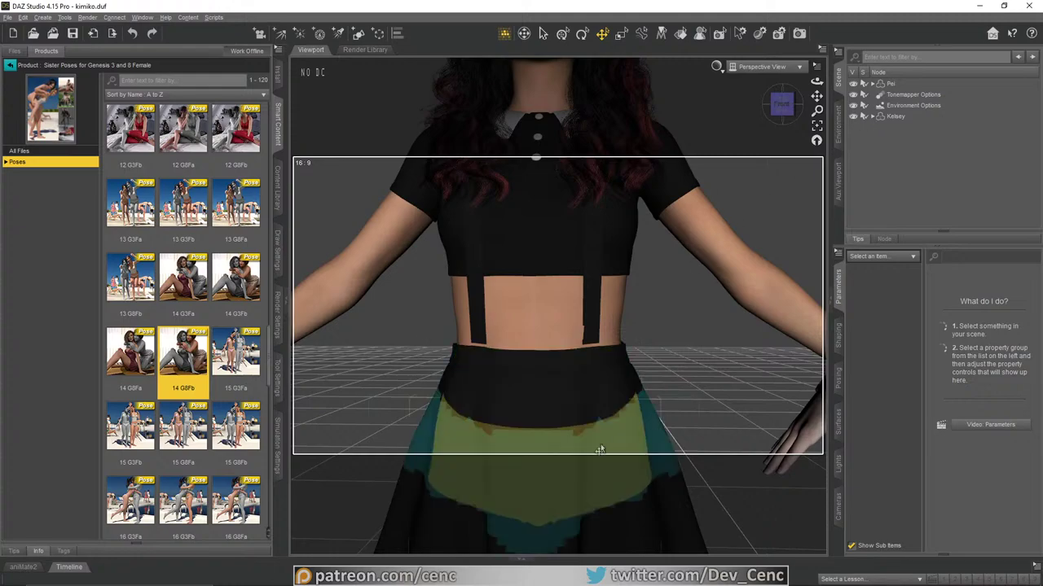
Step: Select Kelsey's Grunge Schoolgirl Skirt, collapse the Smart Content area, and activate the Geometry Editor tool
left_click(873, 117)
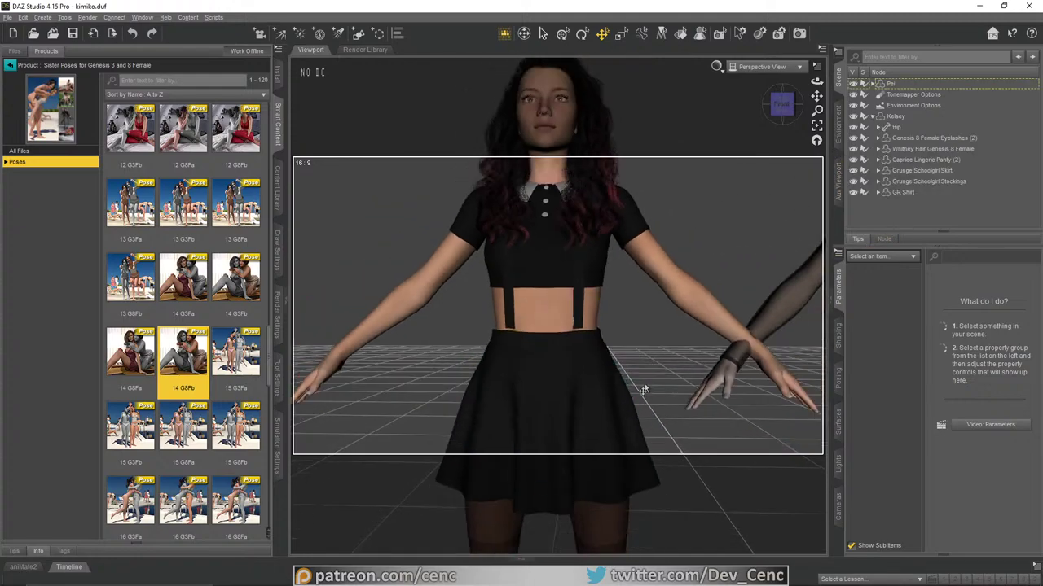
scroll(644, 391, "down", 2)
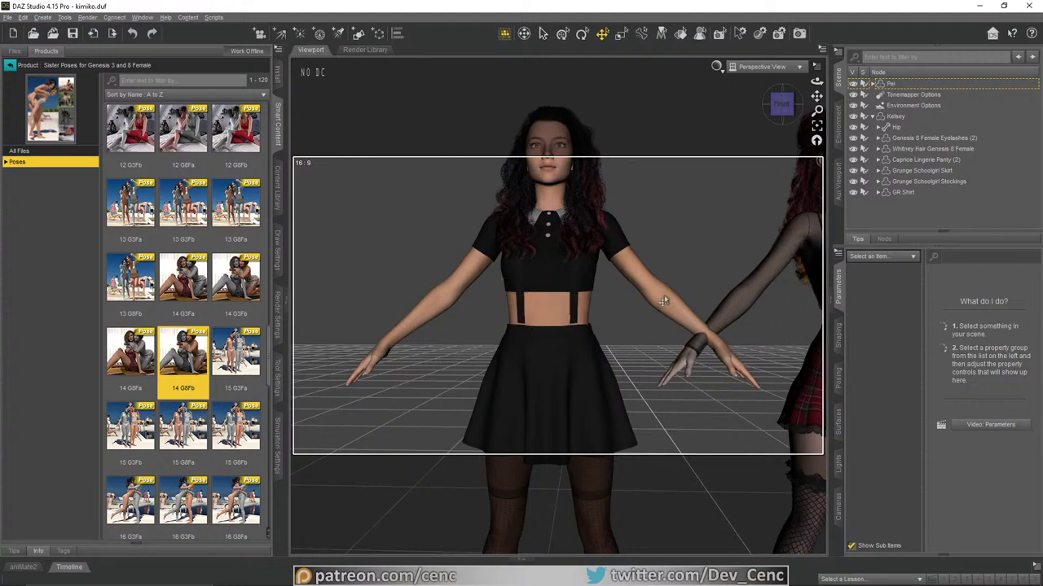
left_click(915, 171)
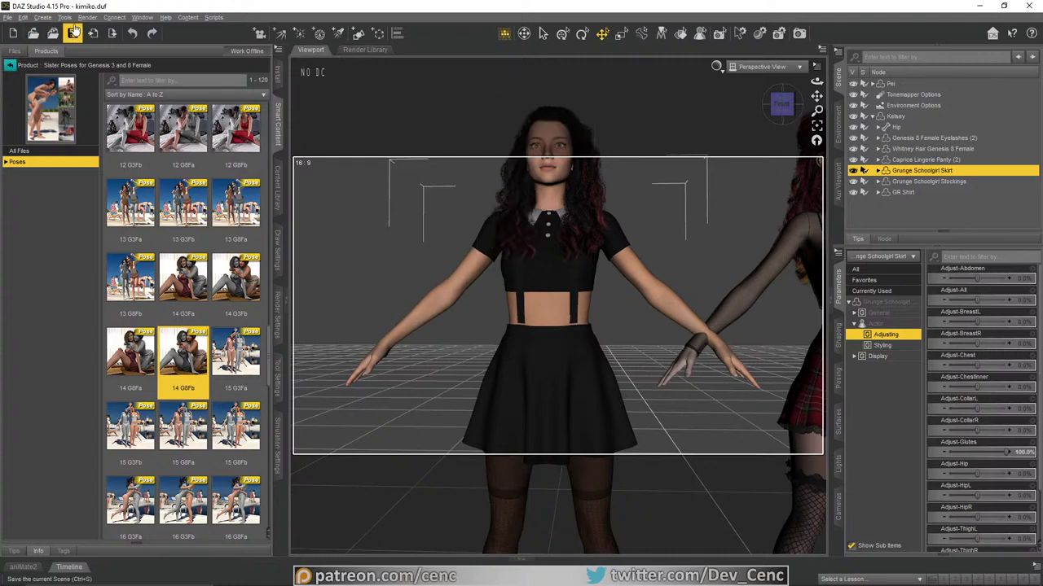
left_click(278, 131)
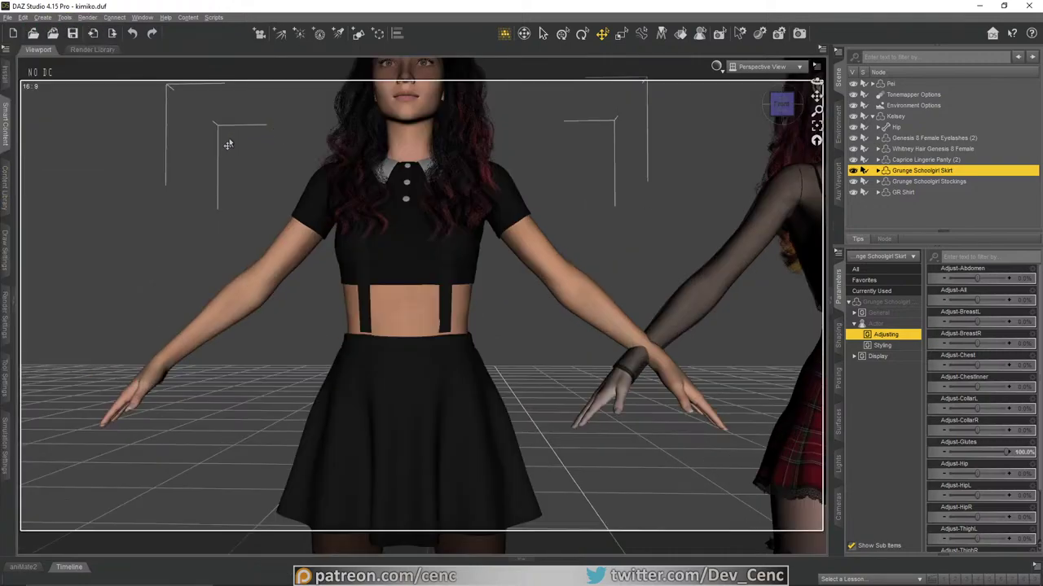
left_click(64, 18)
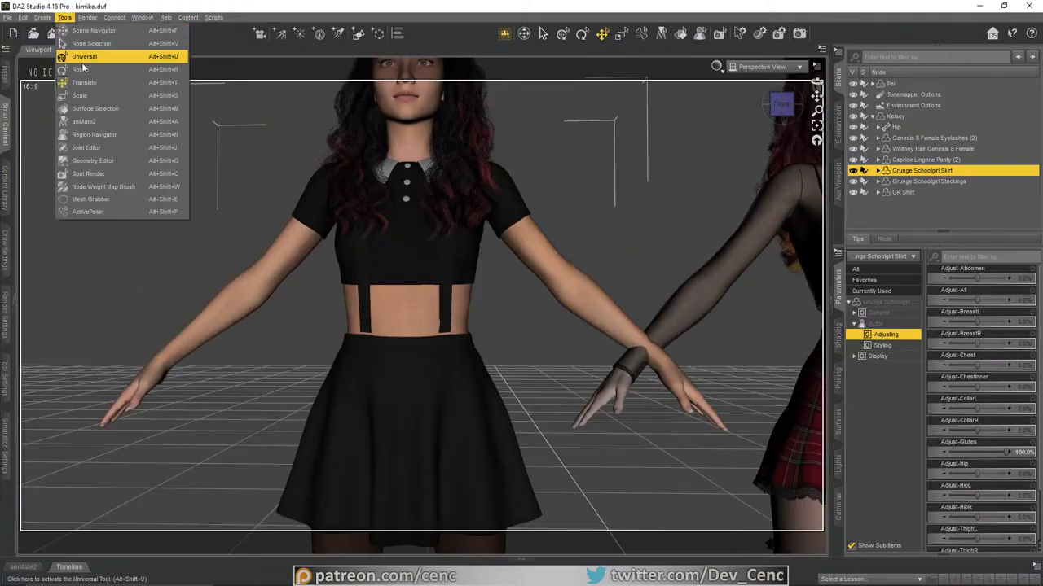
left_click(107, 172)
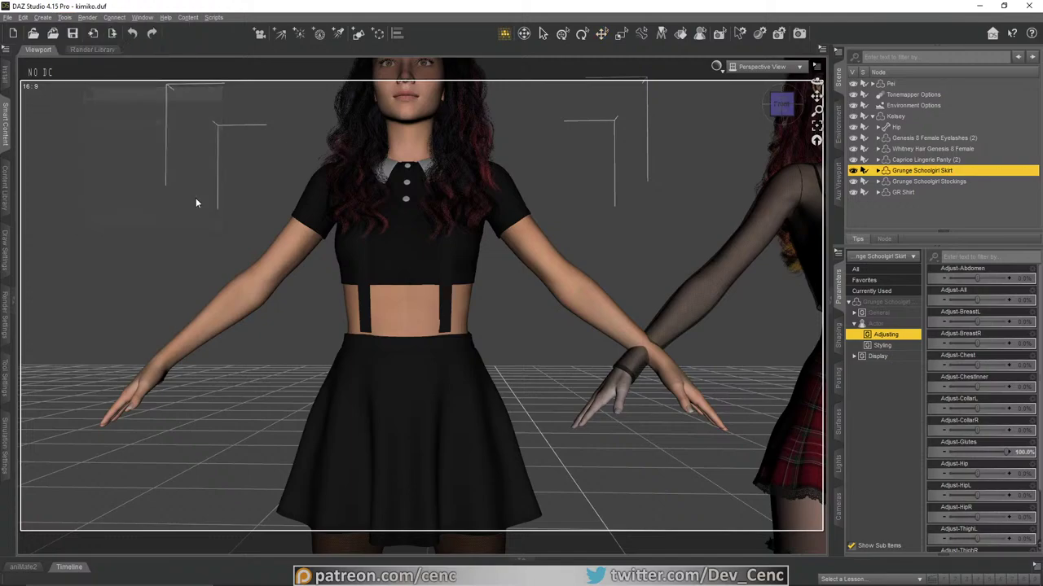
Step: Set the Geometry Editor to Polygon Selection and select polygons along one of the skirt's front suspender straps
left_click(364, 271)
right_click(364, 272)
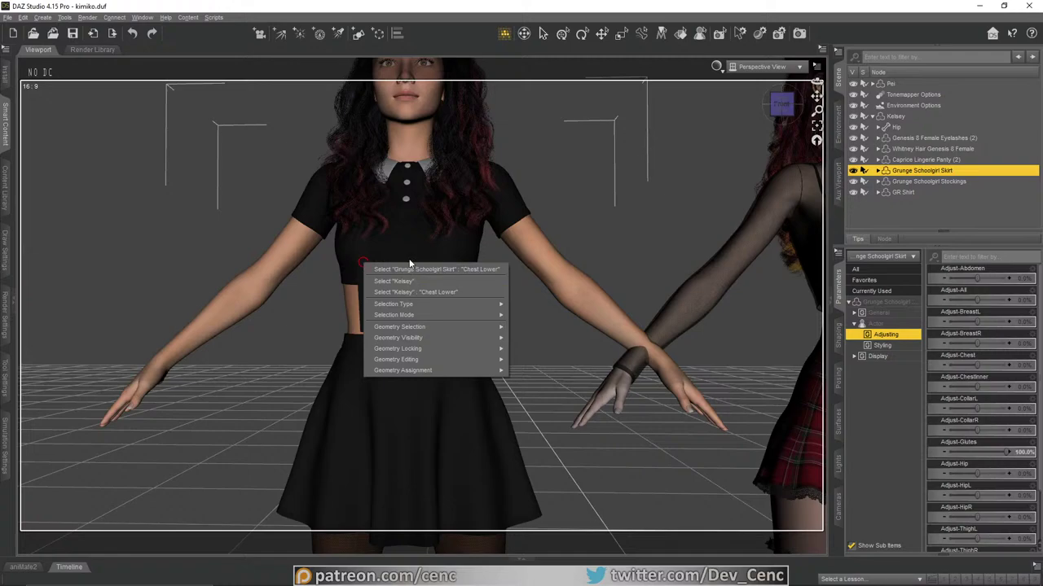
mouse_move(444, 306)
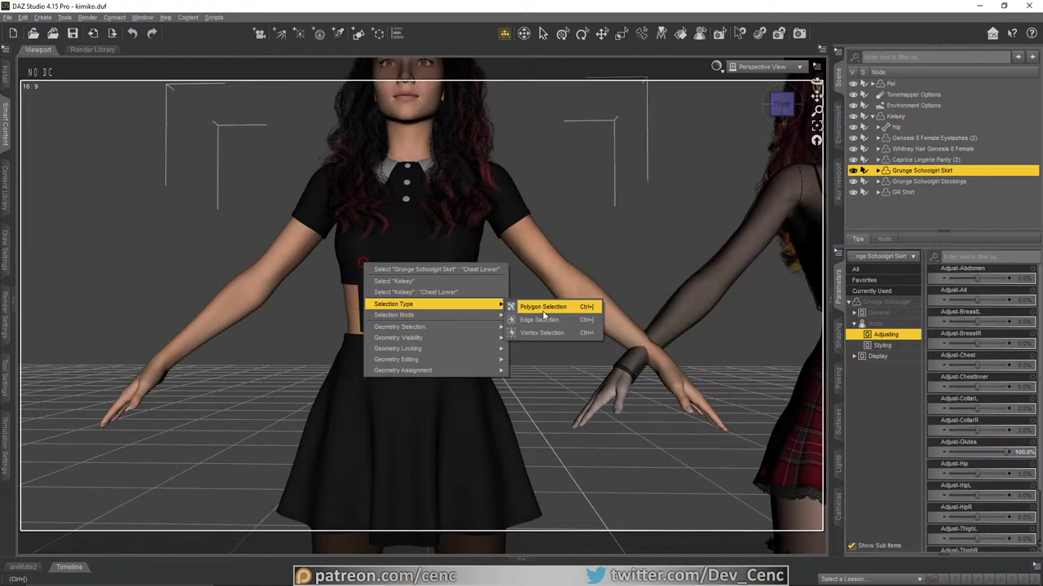
left_click(362, 259)
mouse_move(364, 260)
left_mouse_down()
mouse_move(364, 297)
mouse_move(362, 226)
mouse_move(376, 276)
left_mouse_up()
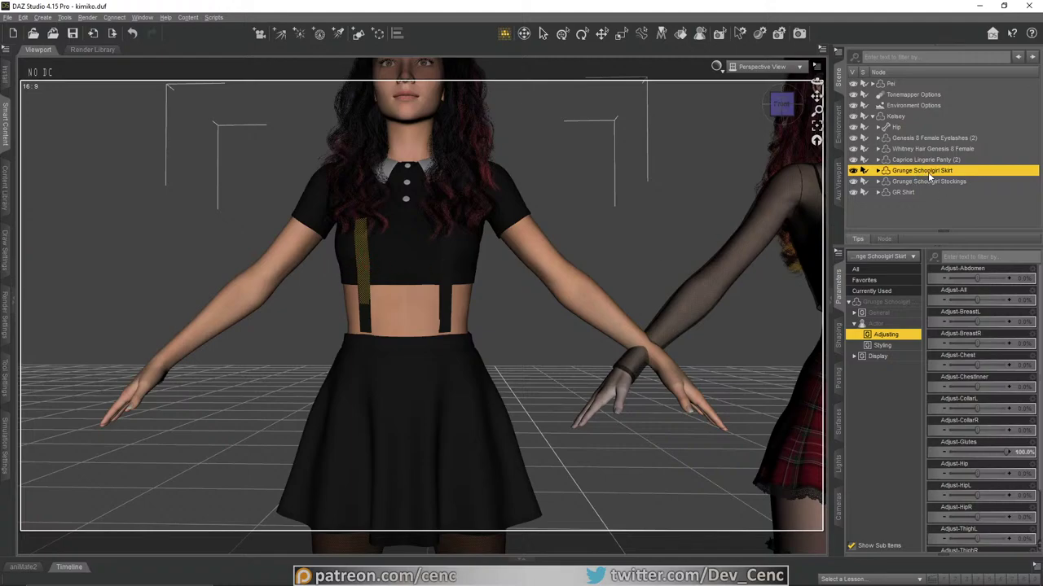
Step: Try out freehand polygon selections on the skirt front and on each front suspender strap
left_click_drag(365, 316, 365, 244)
key("ctrl+z")
mouse_move(392, 374)
left_mouse_down()
mouse_move(379, 435)
mouse_move(414, 350)
mouse_move(430, 353)
mouse_move(443, 311)
mouse_move(410, 264)
mouse_move(364, 236)
mouse_move(362, 322)
mouse_move(389, 324)
left_mouse_up()
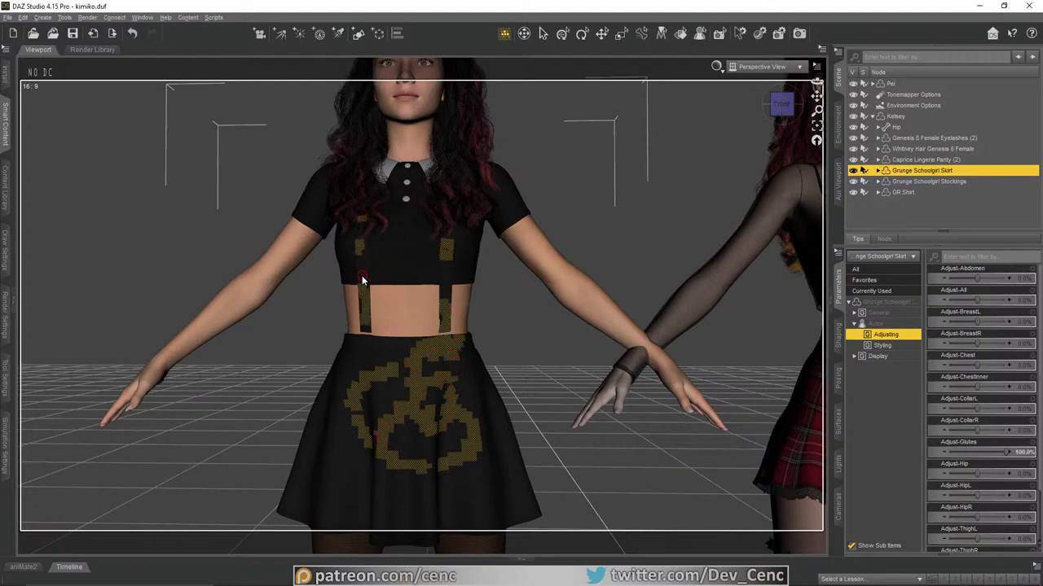
mouse_move(365, 281)
left_mouse_down()
mouse_move(361, 243)
mouse_move(364, 299)
mouse_move(365, 284)
left_mouse_up()
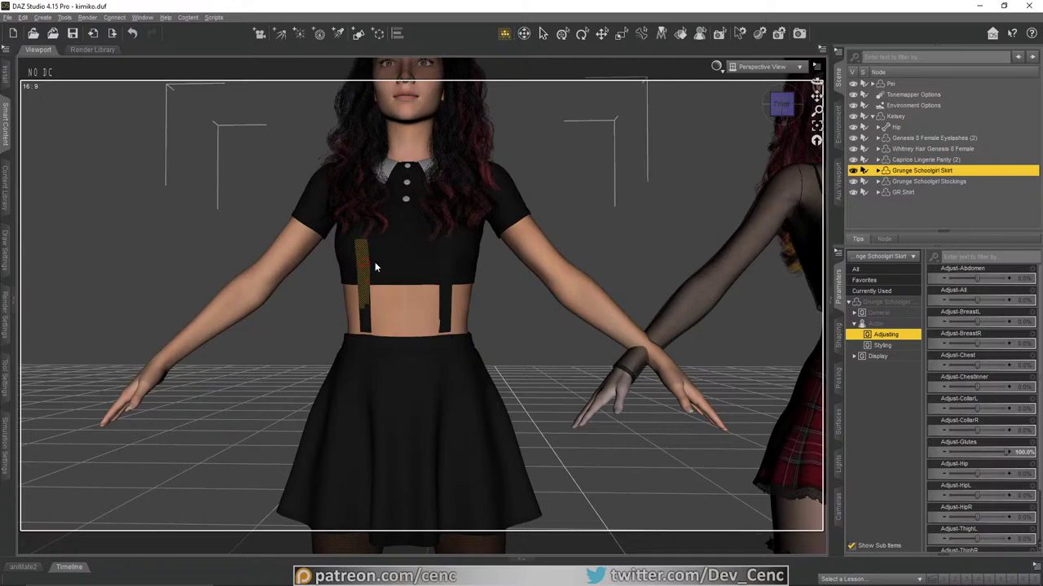
mouse_move(445, 253)
left_mouse_down()
mouse_move(444, 289)
mouse_move(442, 254)
left_mouse_up()
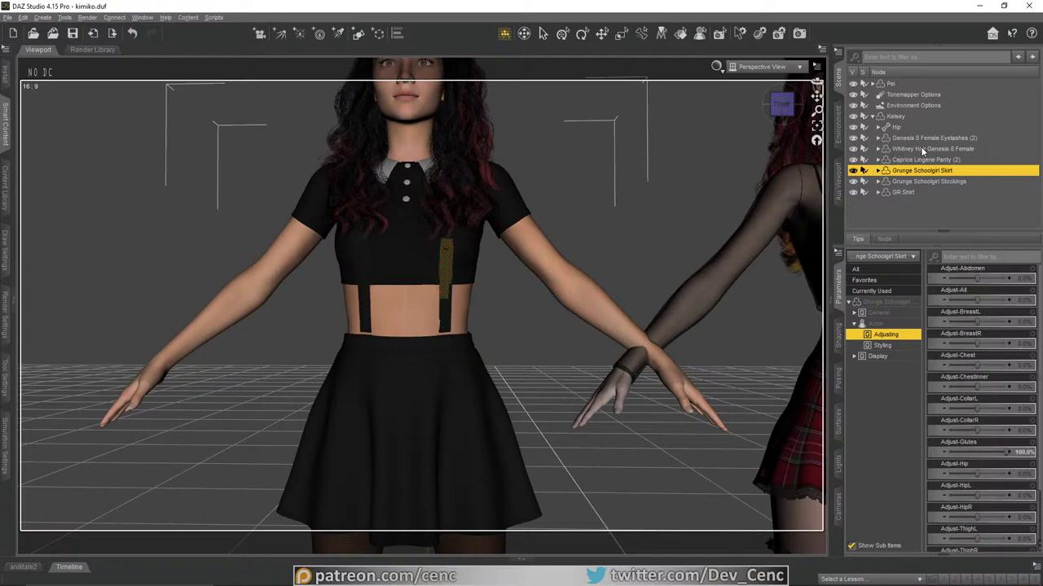
Step: Hide Kelsey's Whitney Hair and select the polygons of both suspender straps along the front and back of the shirt
left_click(852, 149)
left_click_drag(817, 96, 911, 98)
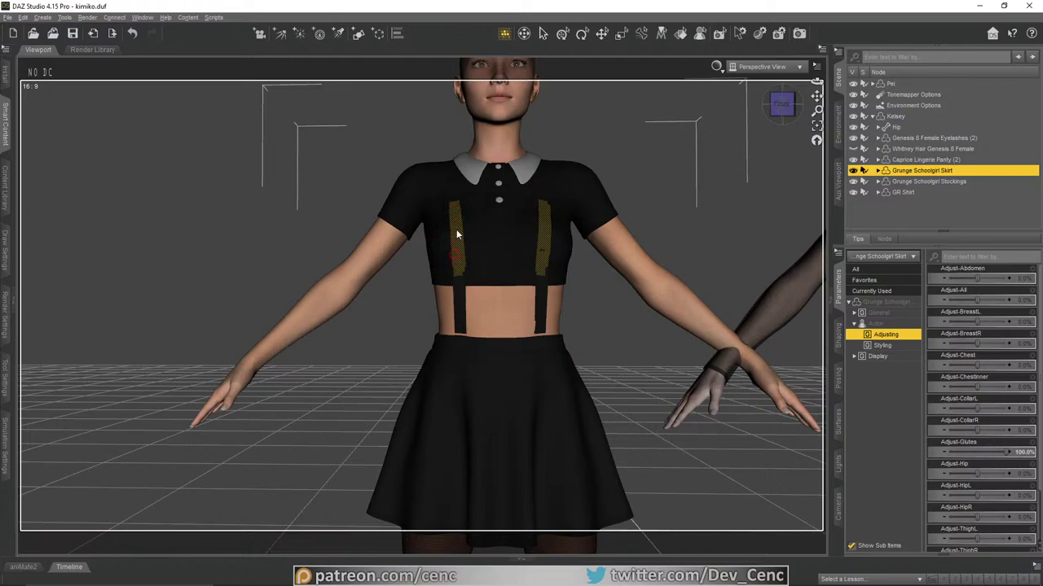
left_click_drag(816, 82, 958, 82)
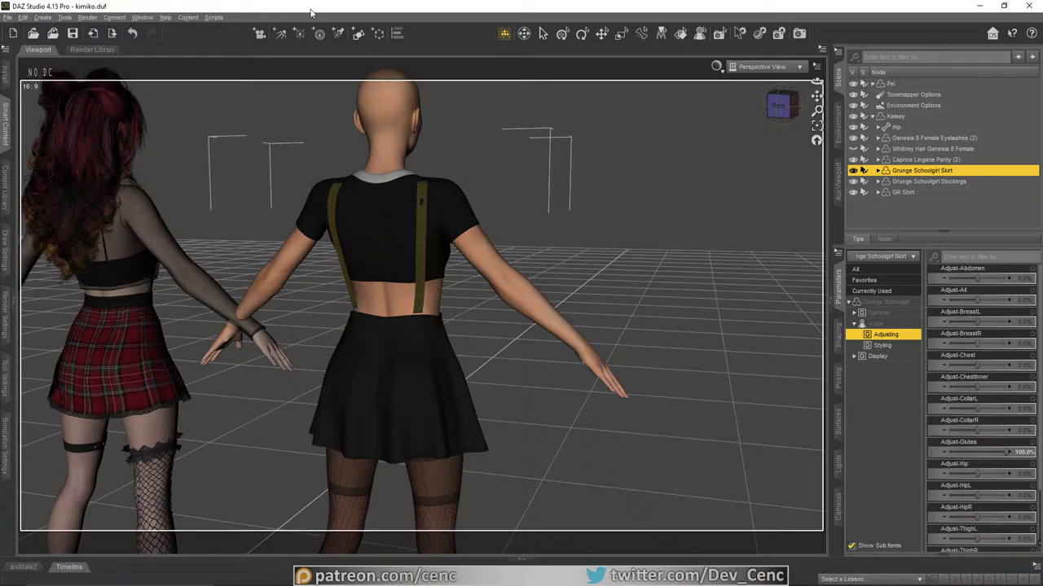
left_click_drag(816, 82, 692, 83)
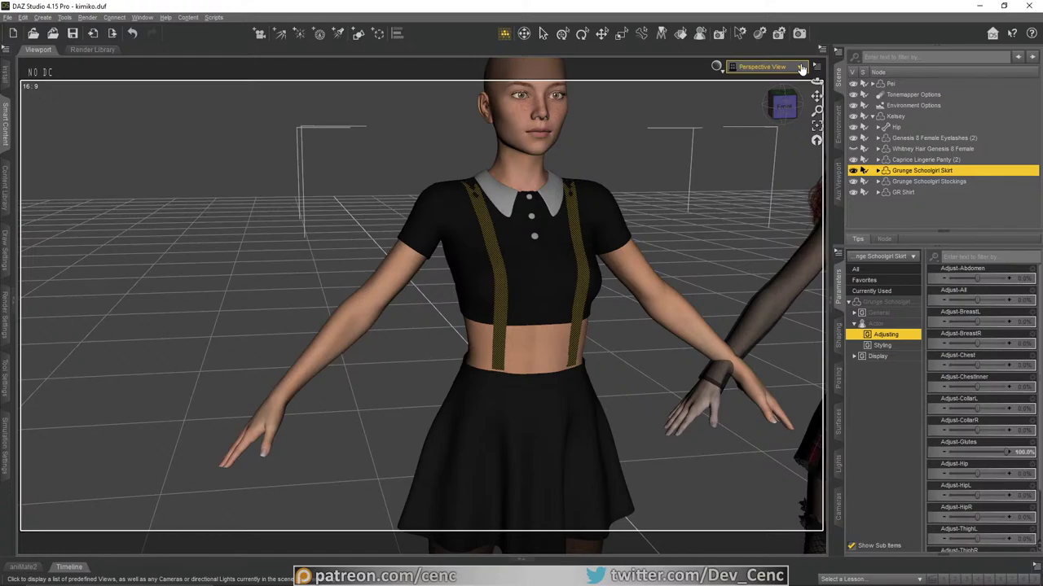
Step: Check the strap selection from several angles and hide the selected suspender polygons of Kelsey's Grunge Schoolgirl Skirt
left_click_drag(816, 82, 668, 96)
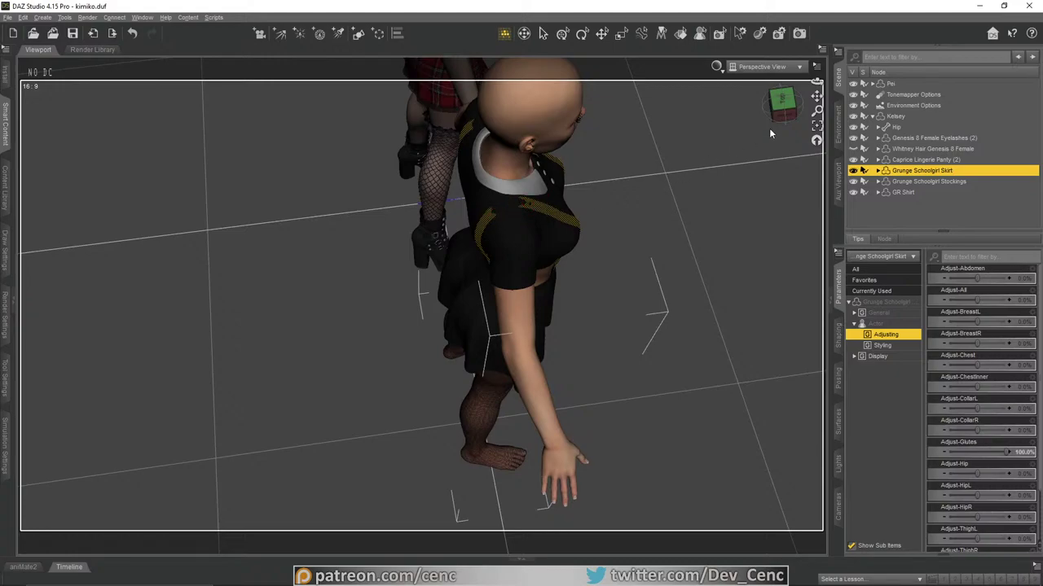
left_click_drag(814, 84, 651, 215)
right_click(570, 280)
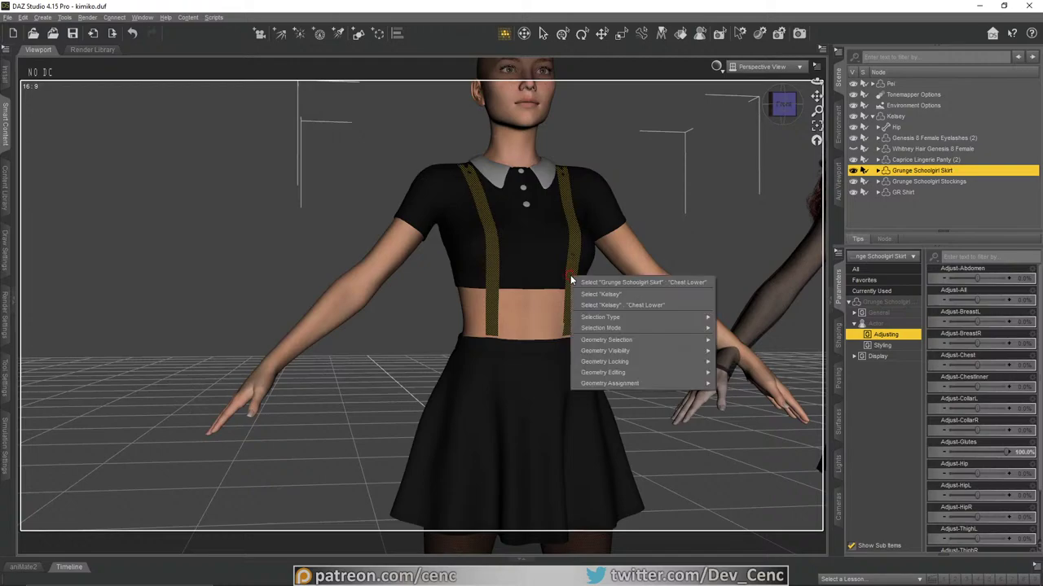
mouse_move(632, 352)
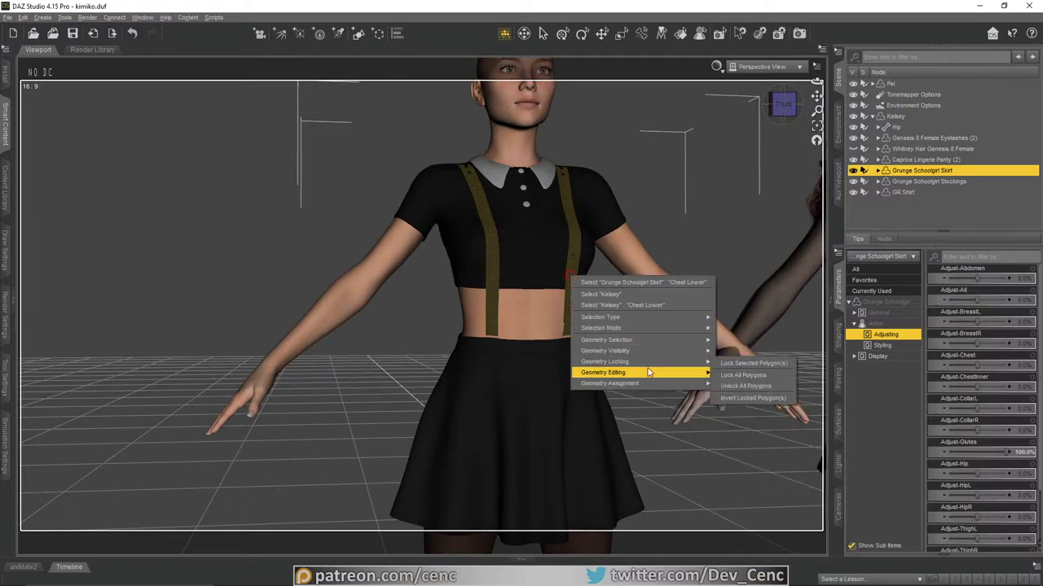
mouse_move(647, 373)
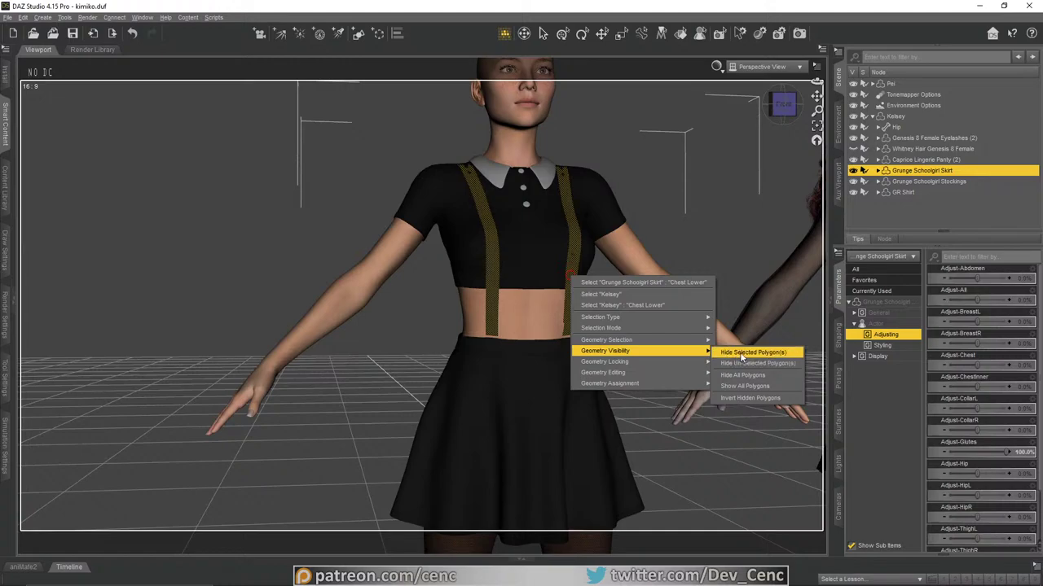
left_click(741, 354)
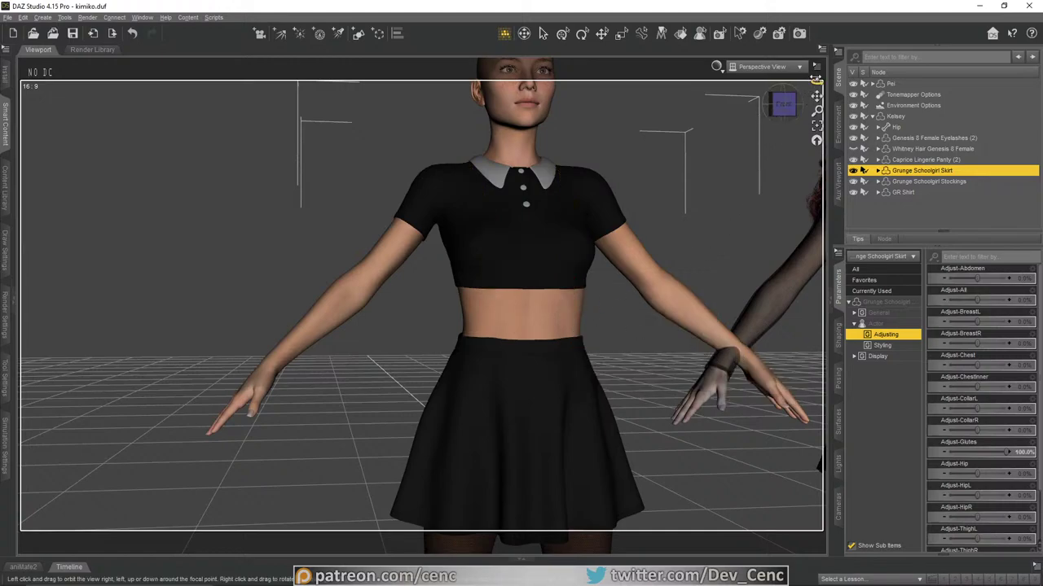
Step: Show Kelsey's Whitney Hair again and inspect both characters' outfits at full length
left_click_drag(815, 79, 686, 80)
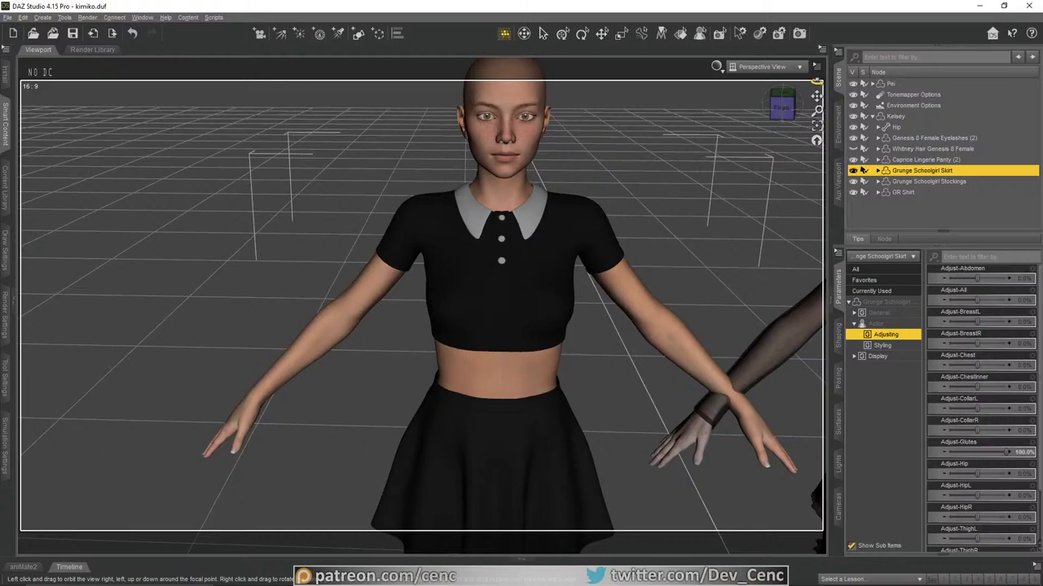
left_click(853, 149)
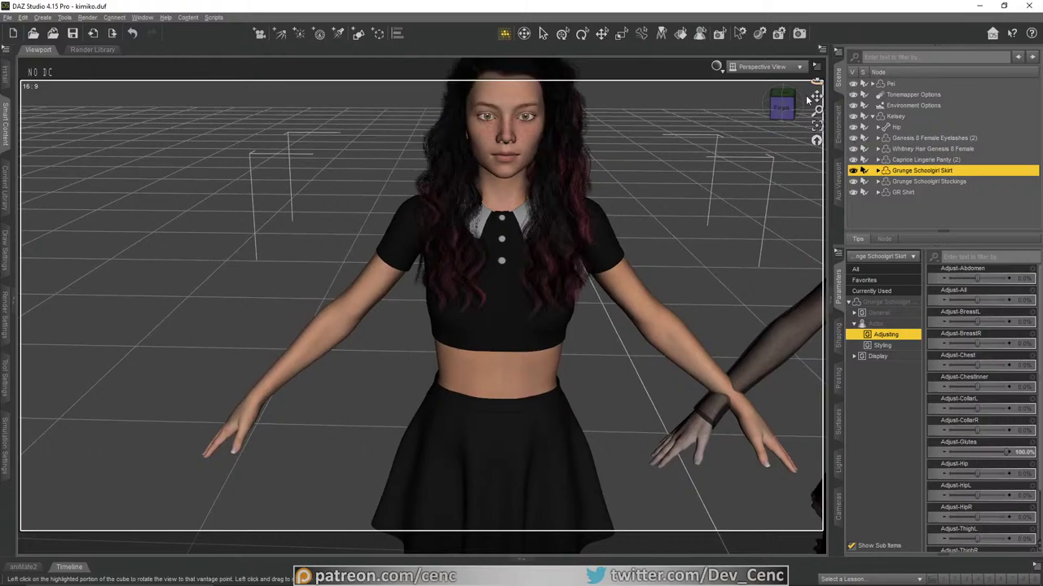
left_click_drag(816, 96, 798, 111)
scroll(575, 274, "down", 5)
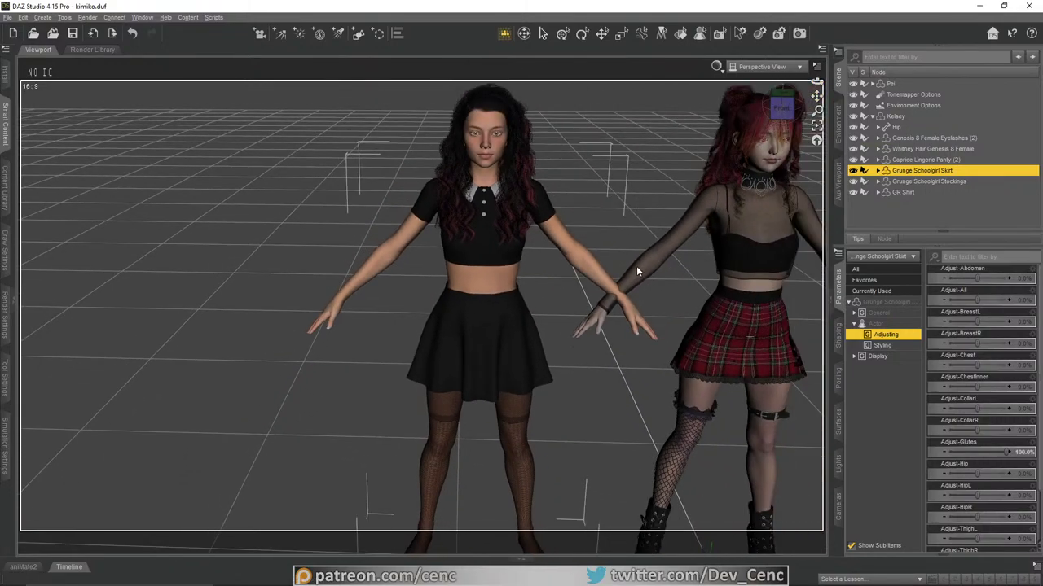
right_click_drag(650, 254, 709, 221)
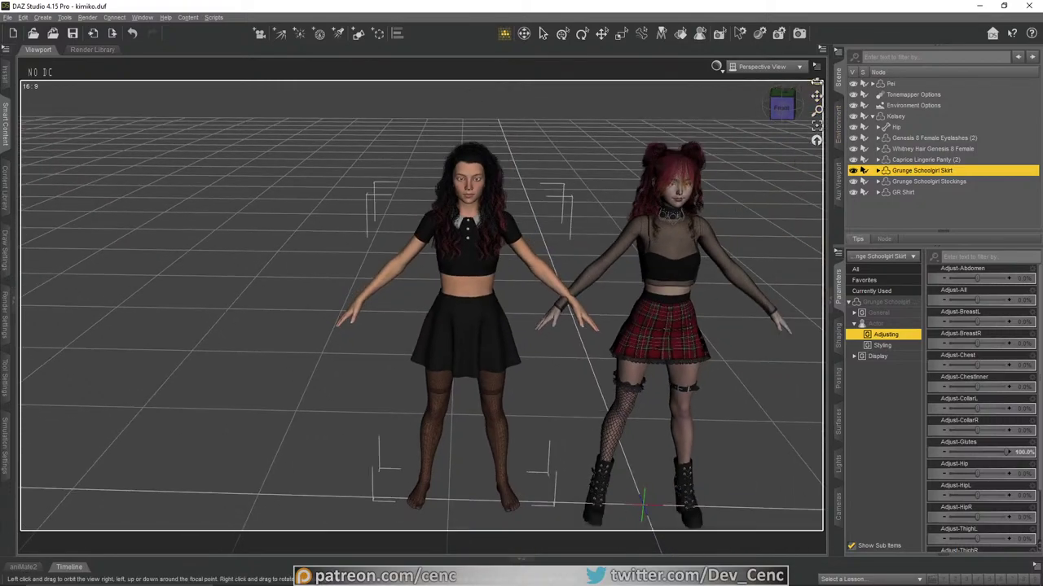
mouse_move(816, 82)
left_mouse_down()
mouse_move(805, 84)
mouse_move(816, 82)
left_mouse_up()
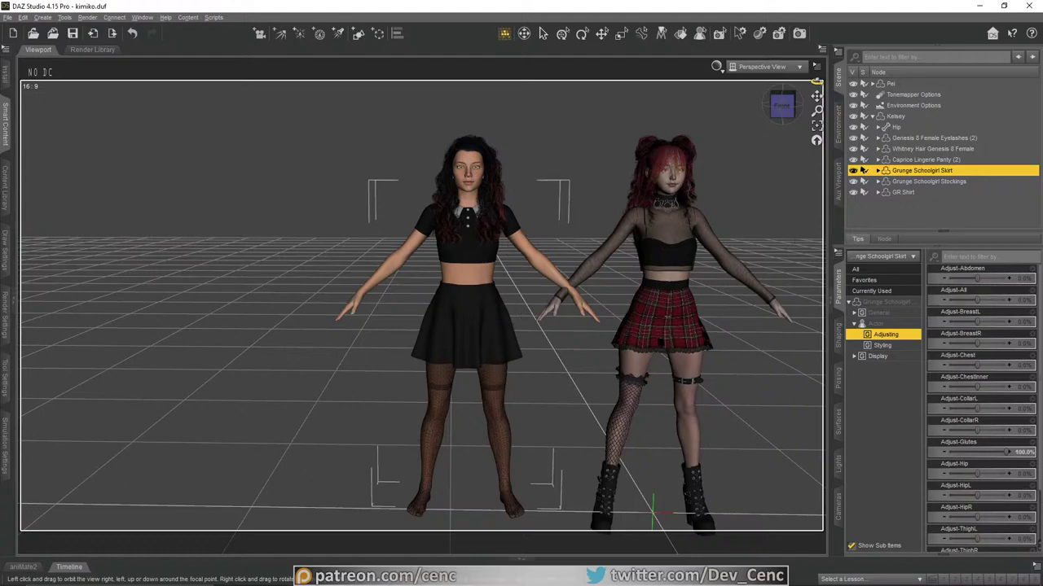
mouse_move(816, 83)
left_mouse_down()
mouse_move(656, 84)
mouse_move(816, 96)
left_mouse_up()
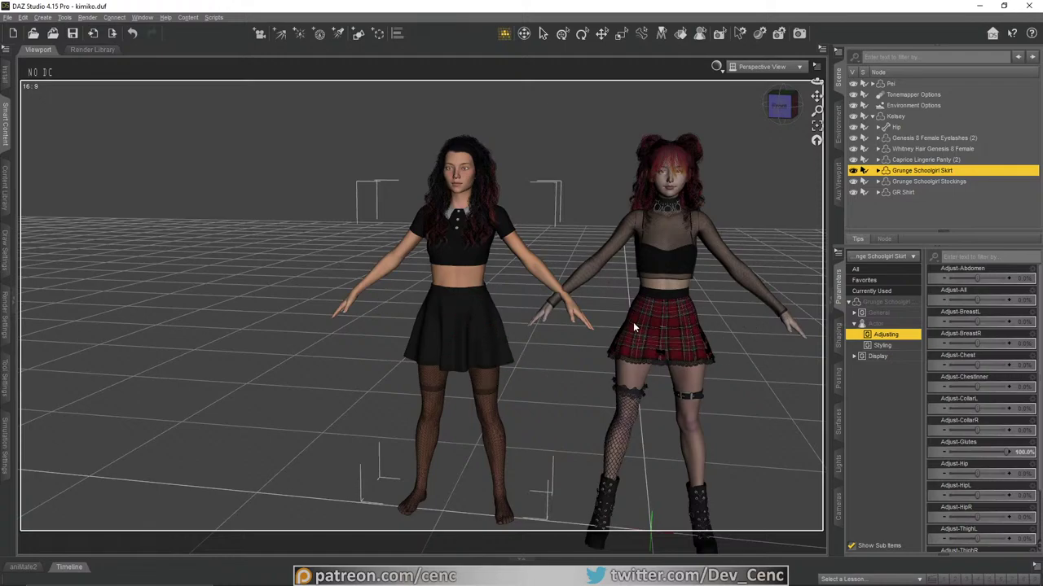
Step: Reopen the Smart Content area, leave the Sister Poses product, and clear the search filter to list all products
left_click(5, 122)
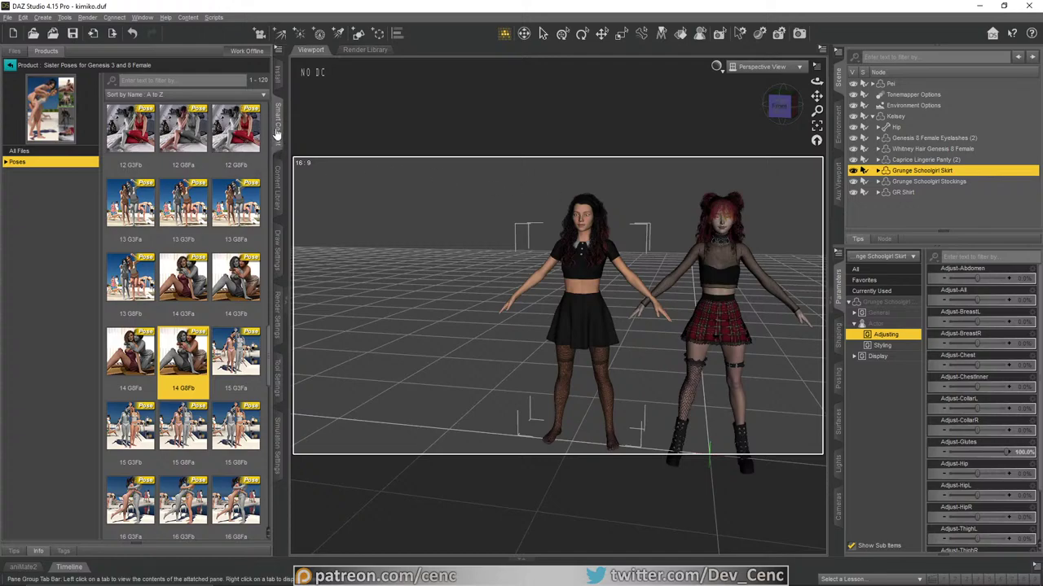
left_click(10, 66)
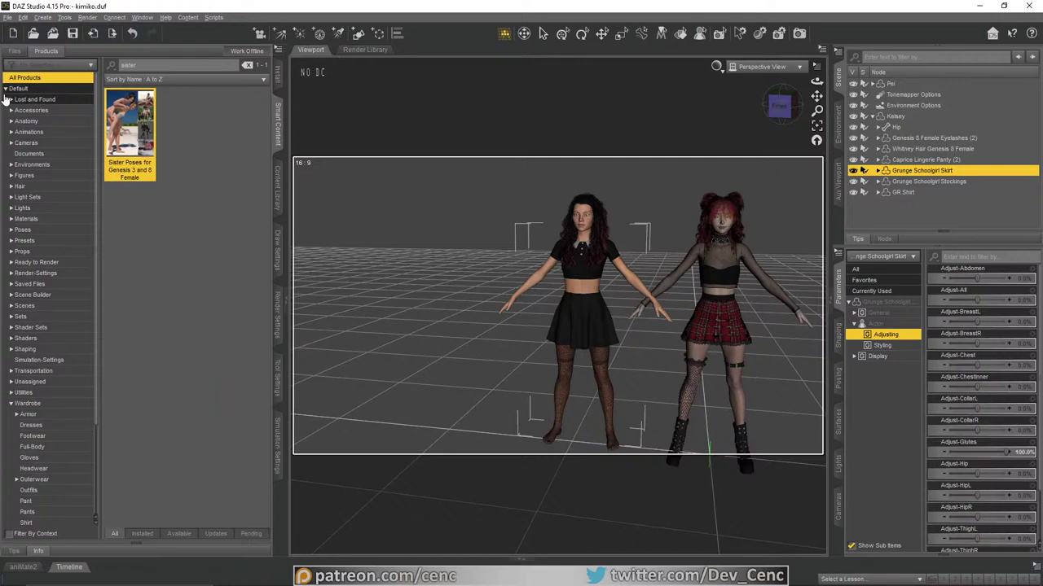
left_click(6, 88)
left_click_drag(140, 65, 3, 65)
key("BackSpace")
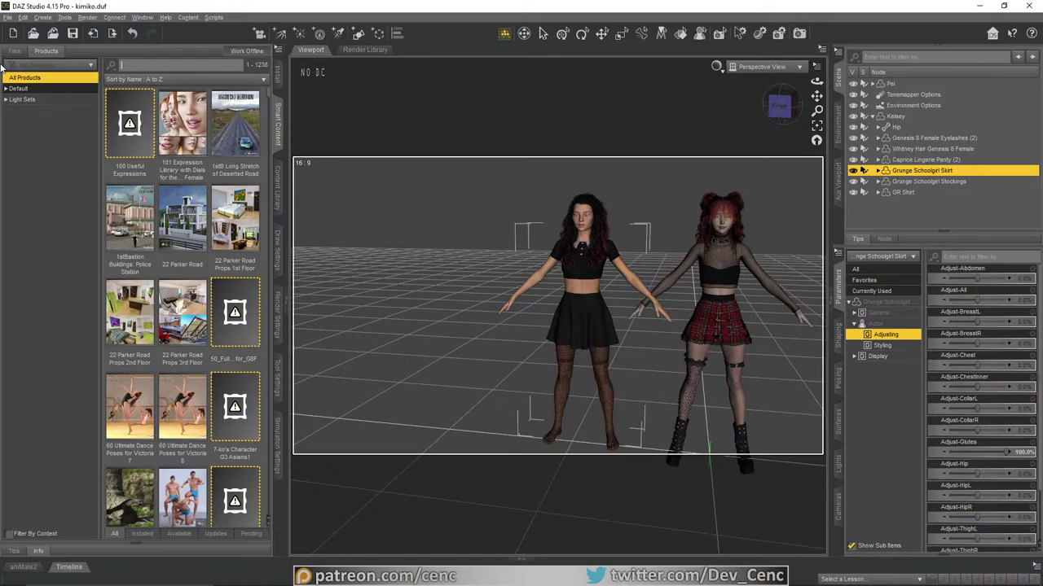
Step: Look through the full product list for a suitable setting and search it for "living" and "loung"
scroll(233, 301, "down", 10)
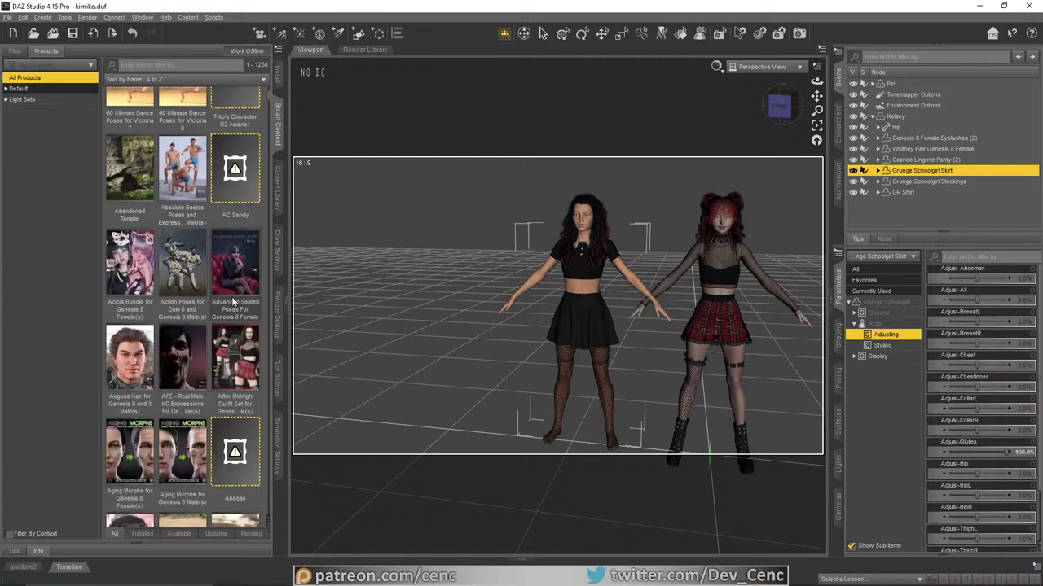
scroll(234, 301, "down", 10)
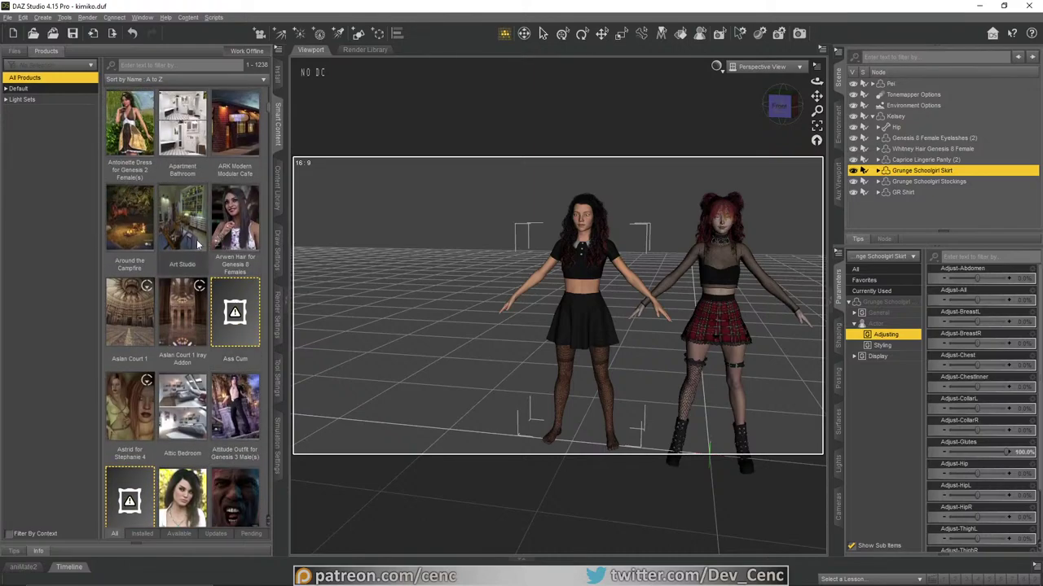
scroll(220, 338, "down", 3)
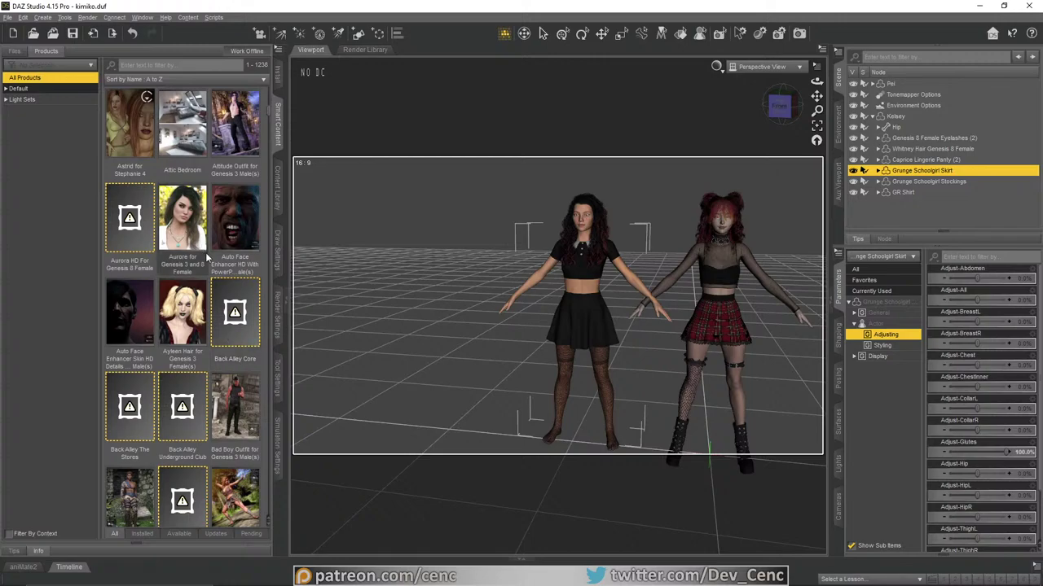
scroll(205, 252, "down", 3)
scroll(207, 359, "down", 3)
scroll(206, 411, "down", 5)
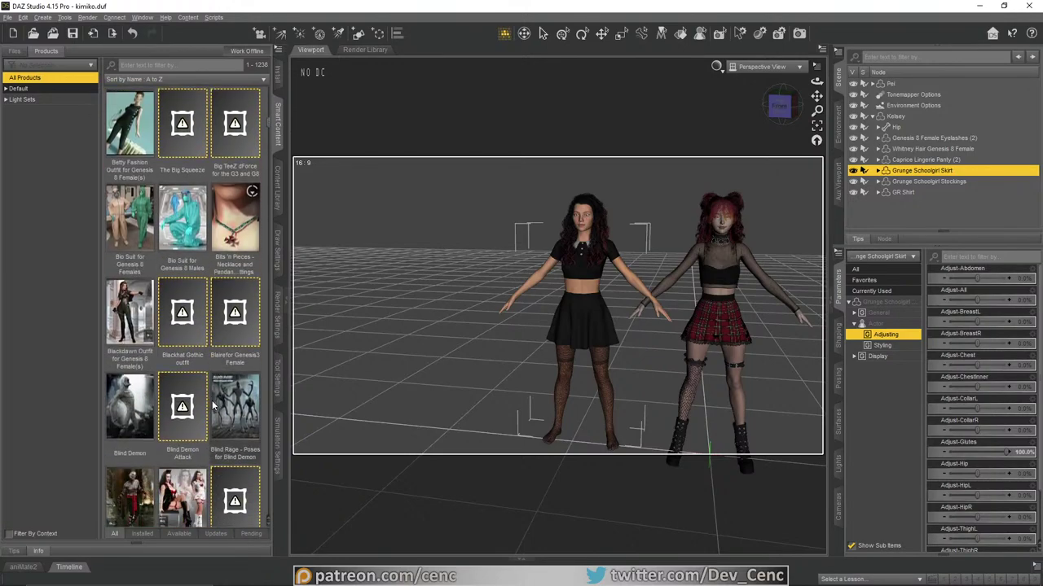
scroll(213, 405, "down", 3)
scroll(228, 395, "down", 3)
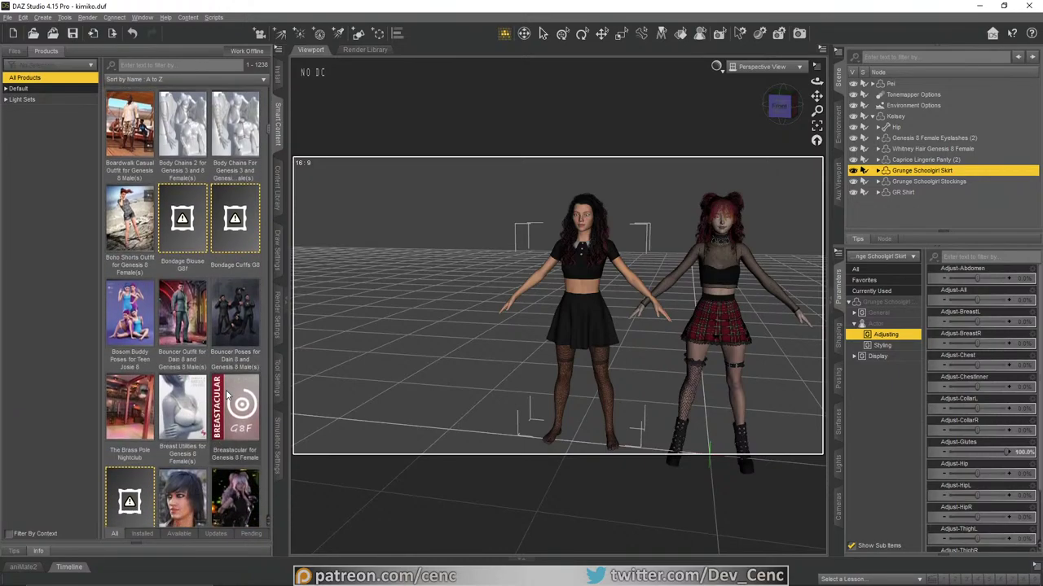
scroll(233, 393, "down", 3)
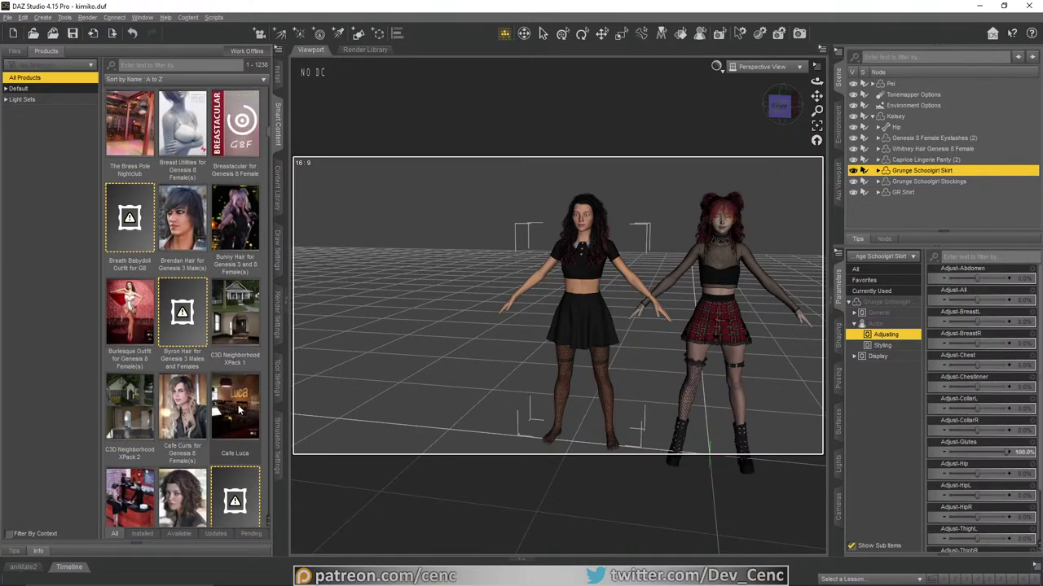
scroll(226, 413, "down", 5)
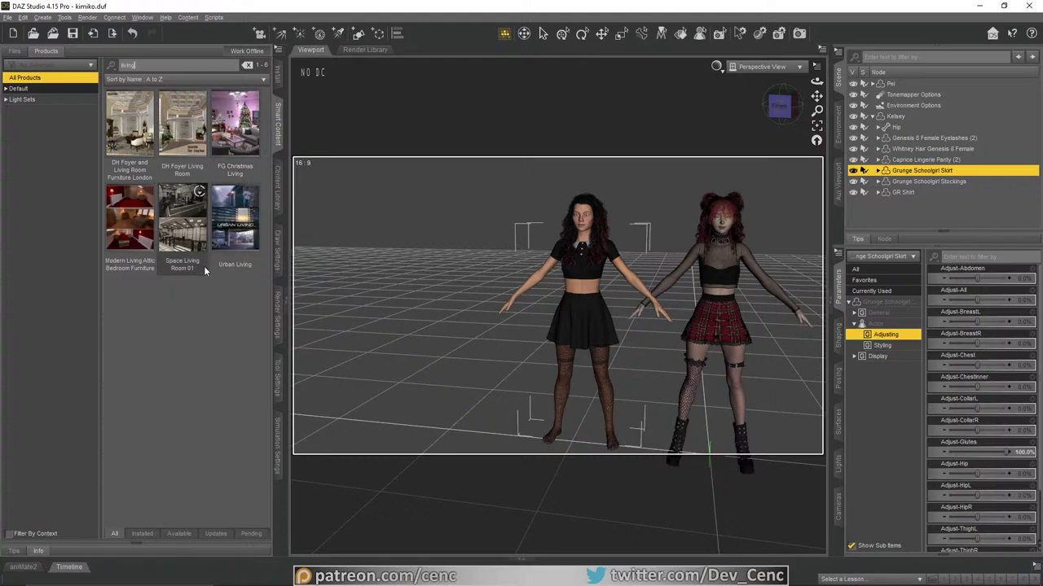
mouse_move(187, 261)
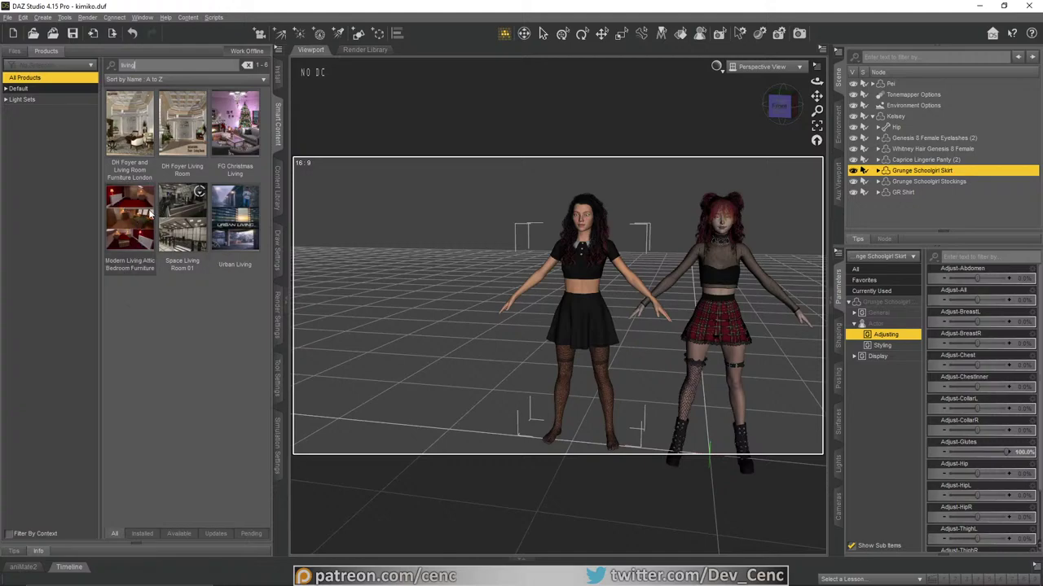
mouse_move(150, 213)
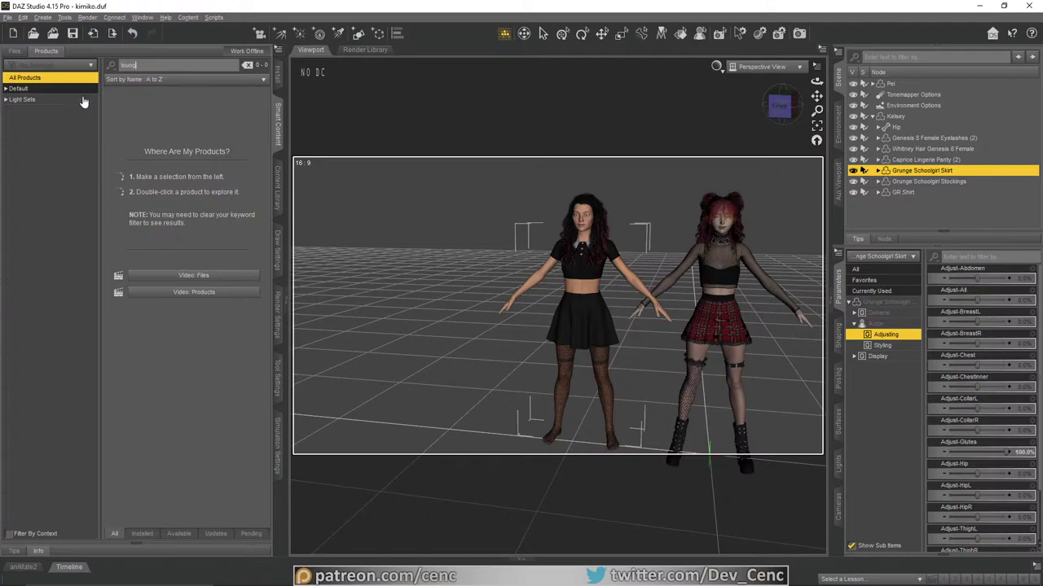
Step: Show the unfiltered Environments category under Default and browse its products for a suitable setting
left_click(6, 89)
left_click(32, 164)
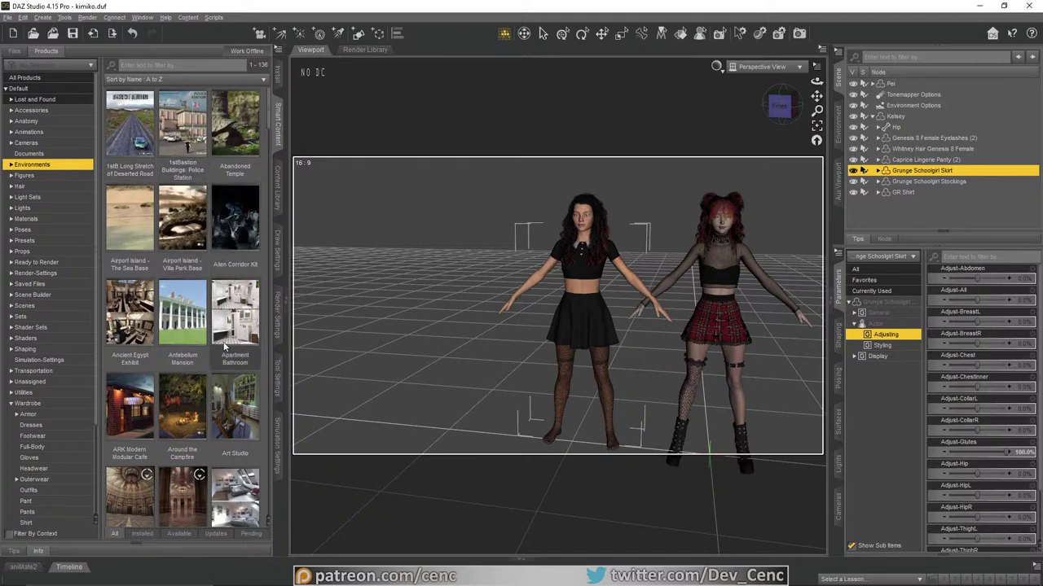
scroll(221, 342, "down", 3)
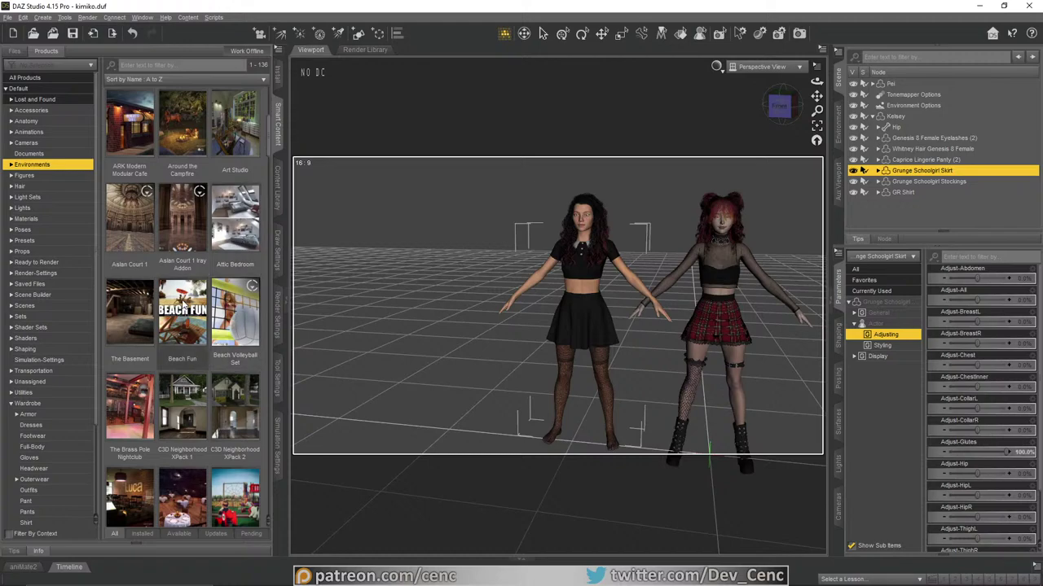
scroll(221, 273, "down", 3)
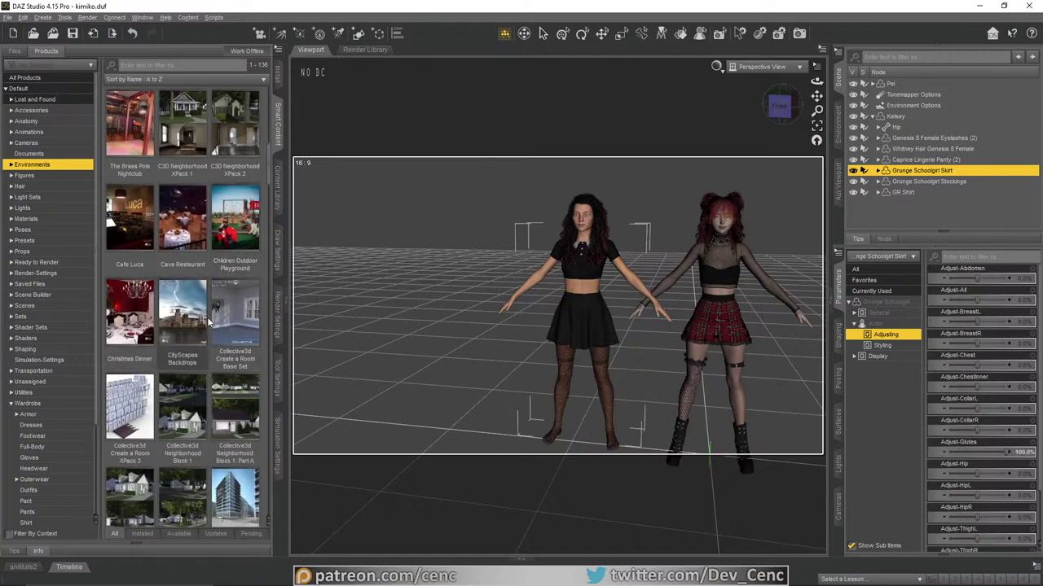
scroll(210, 322, "down", 3)
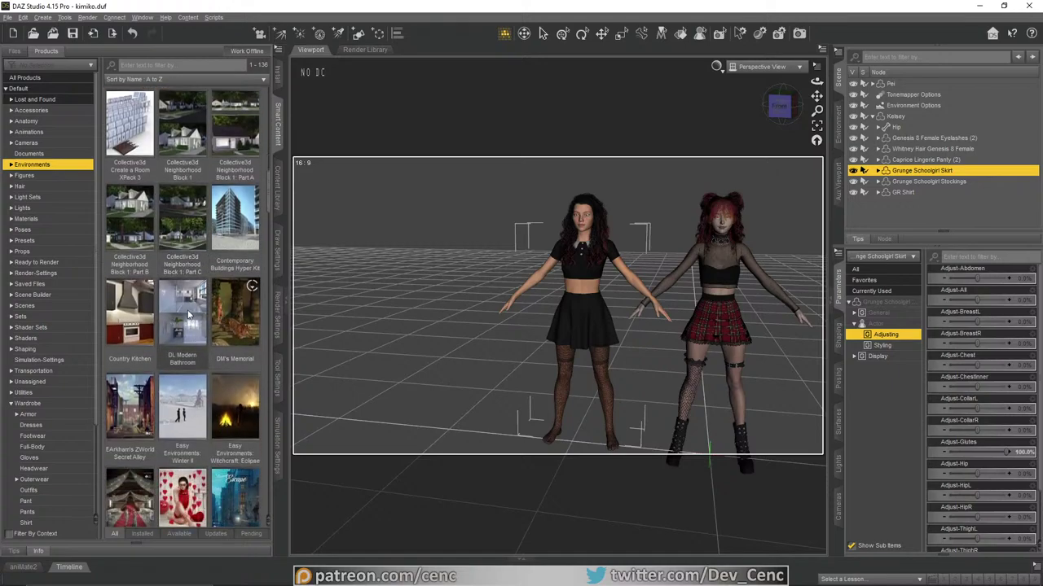
scroll(224, 325, "down", 3)
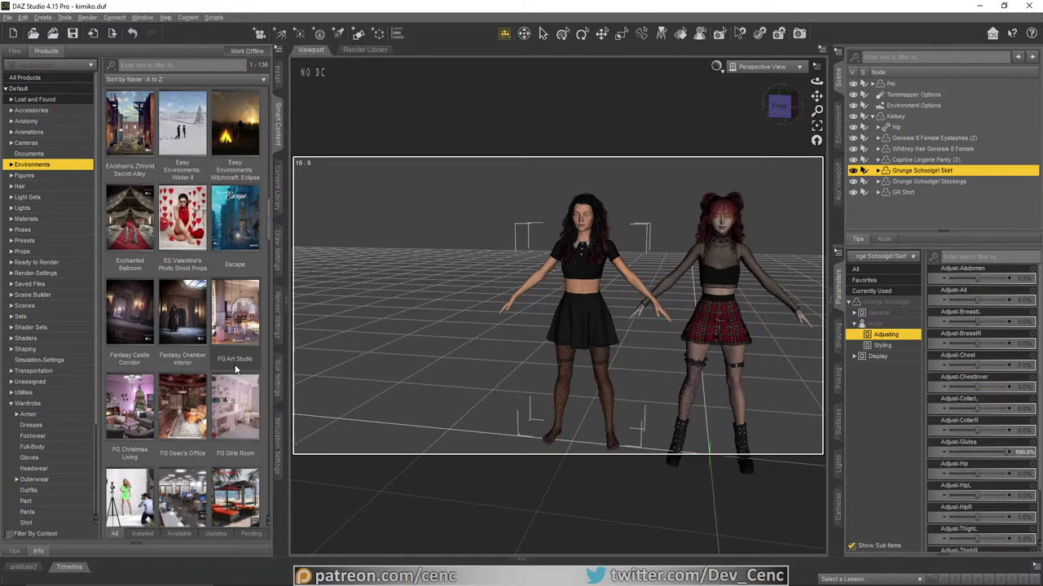
scroll(237, 329, "down", 3)
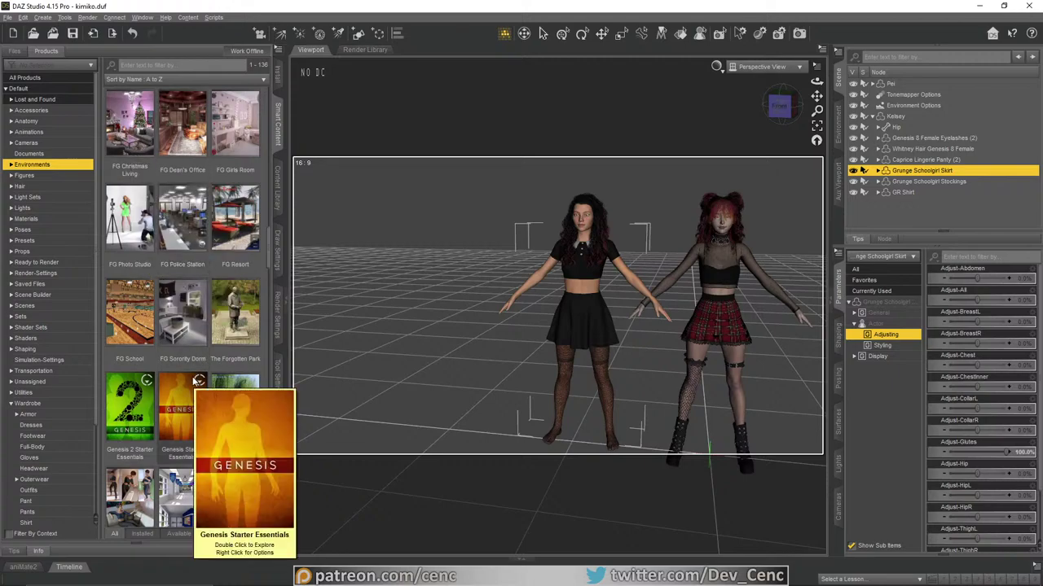
scroll(195, 364, "down", 3)
scroll(196, 364, "down", 1)
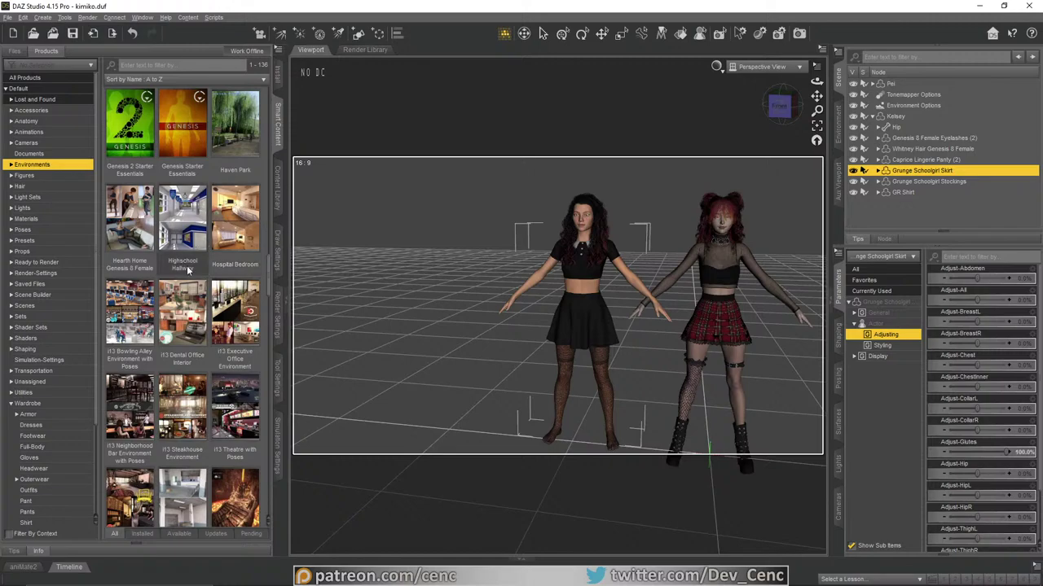
Step: Open the Hearth Home Genesis 8 Female product, examine its environment and pose files, and return to the Environments list
left_click(135, 238)
double_click(135, 230)
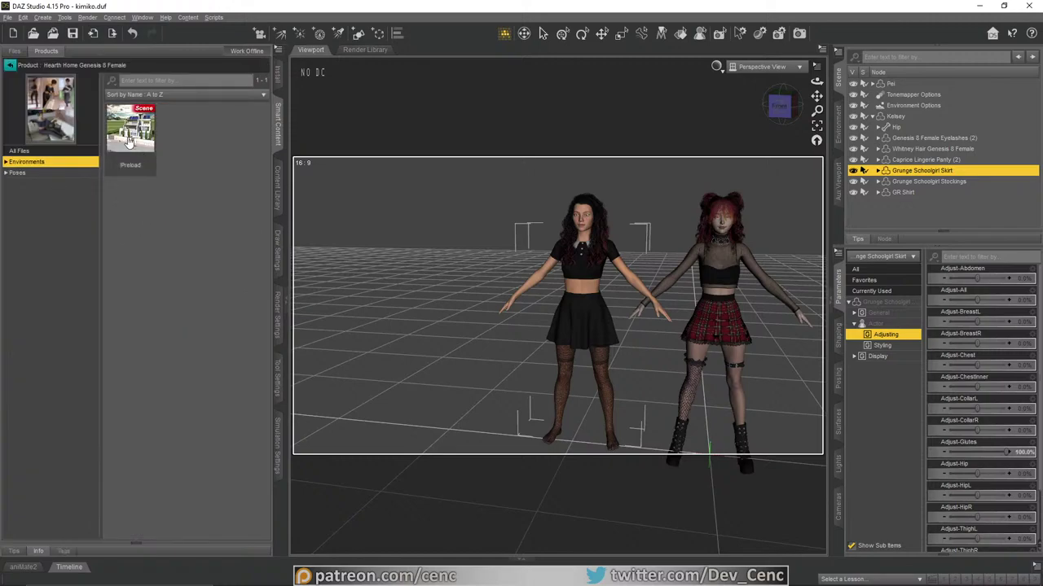
left_click(5, 162)
left_click(18, 184)
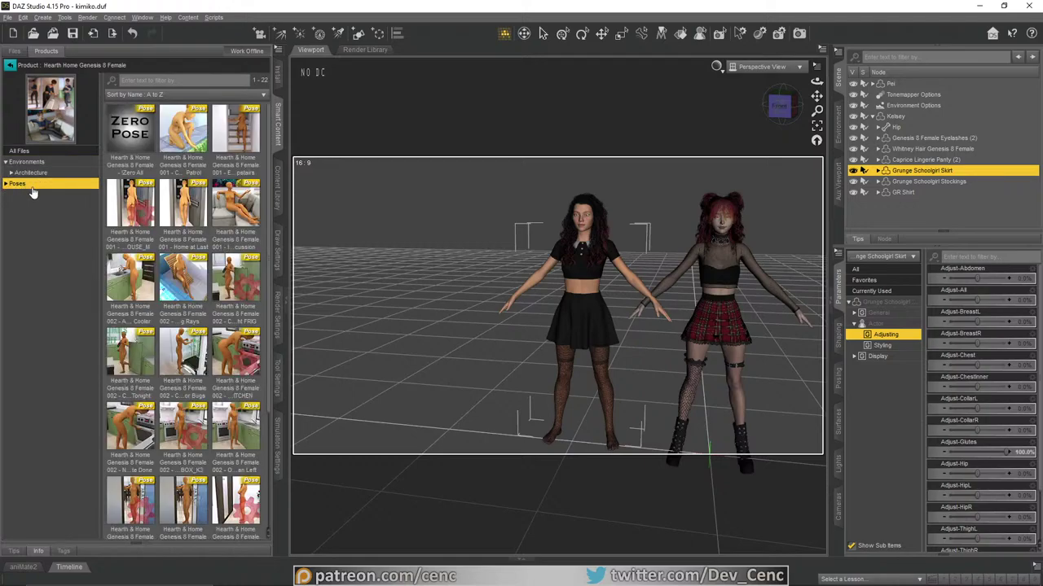
scroll(210, 237, "down", 5)
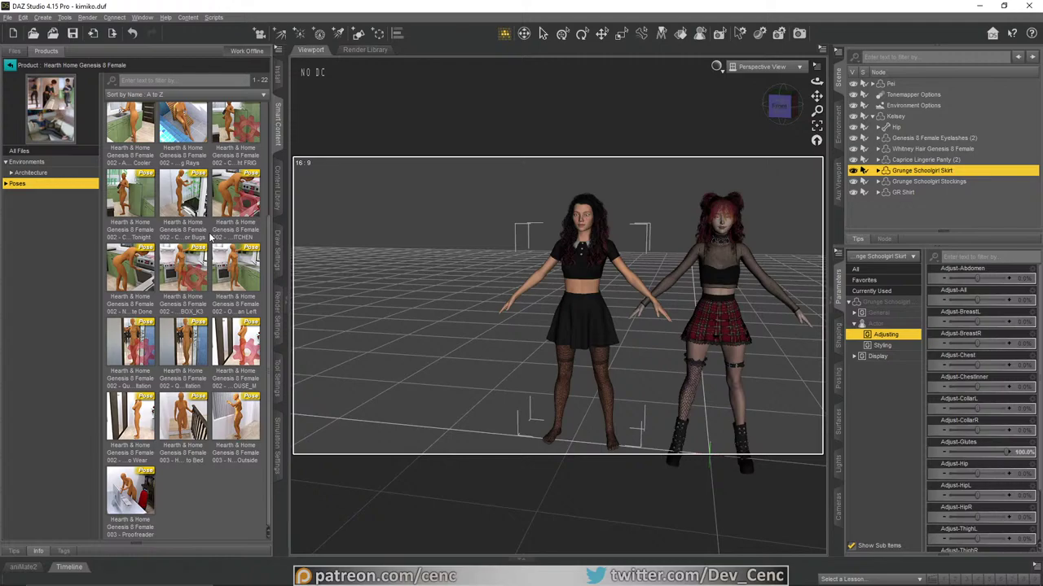
scroll(210, 238, "up", 3)
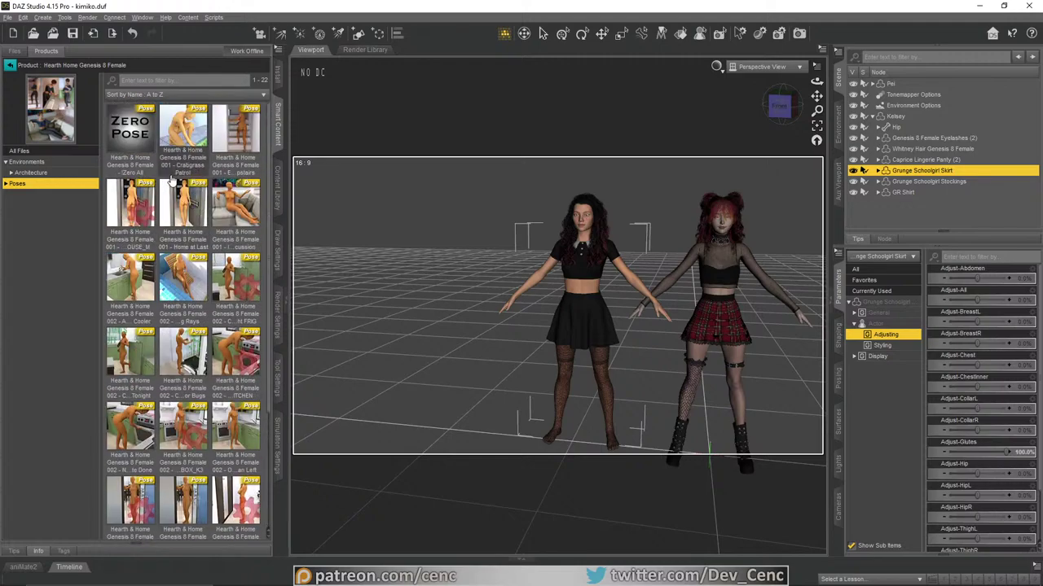
left_click(11, 67)
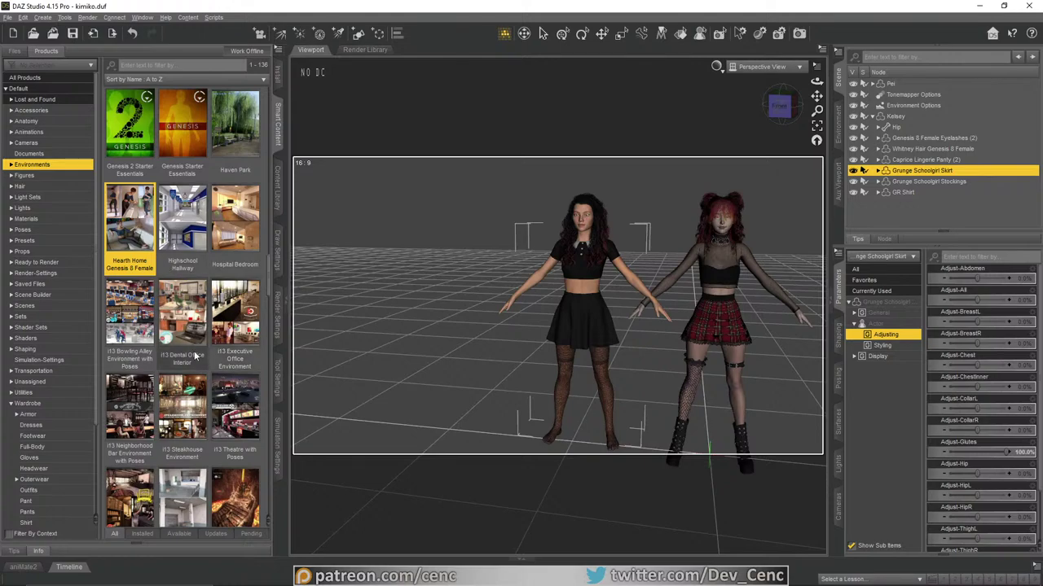
Step: Find the Mini Apartment product in the Environments list and merge its Mini Apartment set into the scene
scroll(196, 356, "down", 3)
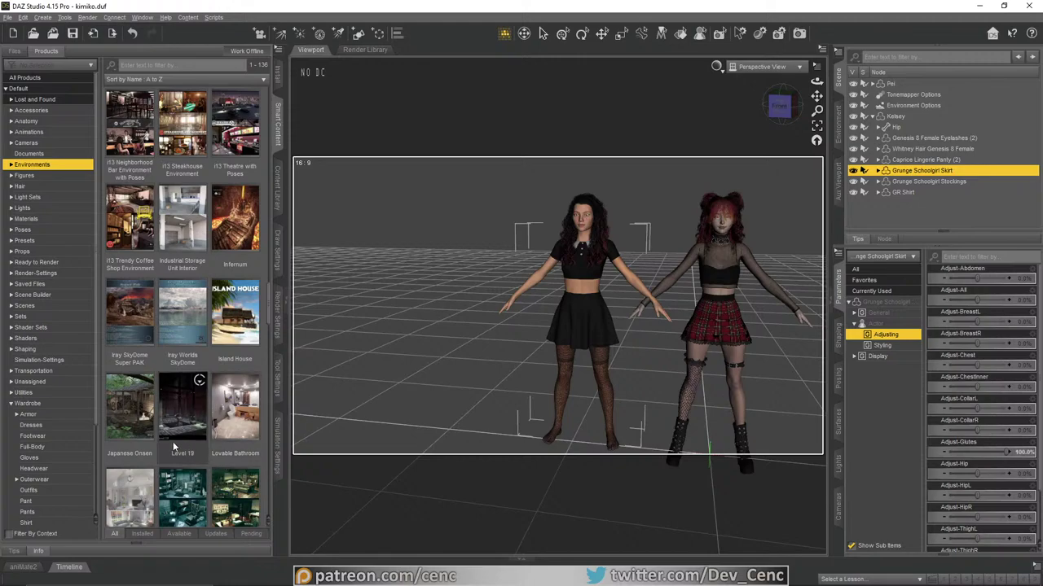
scroll(244, 387, "down", 3)
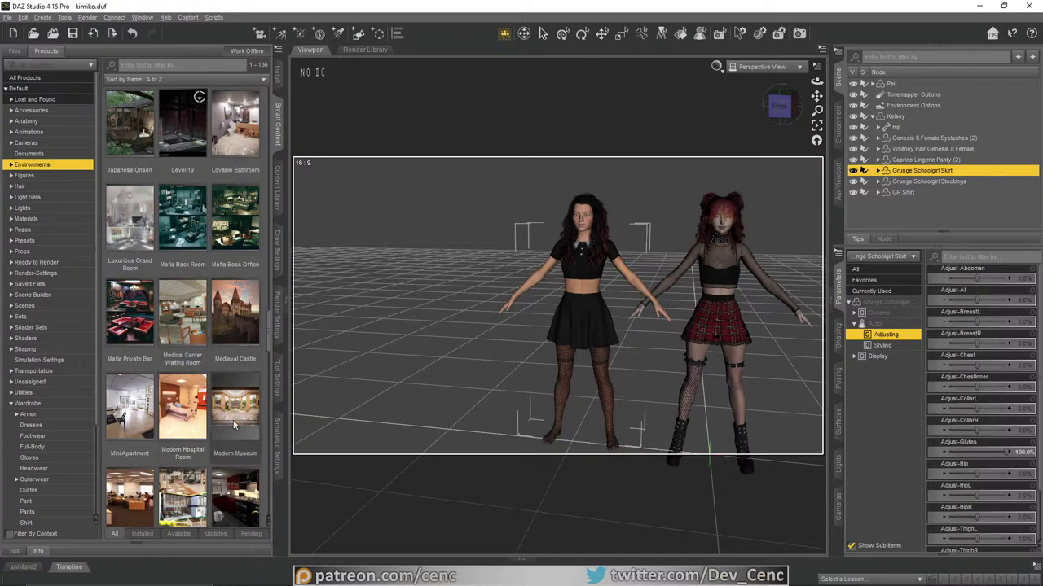
double_click(132, 413)
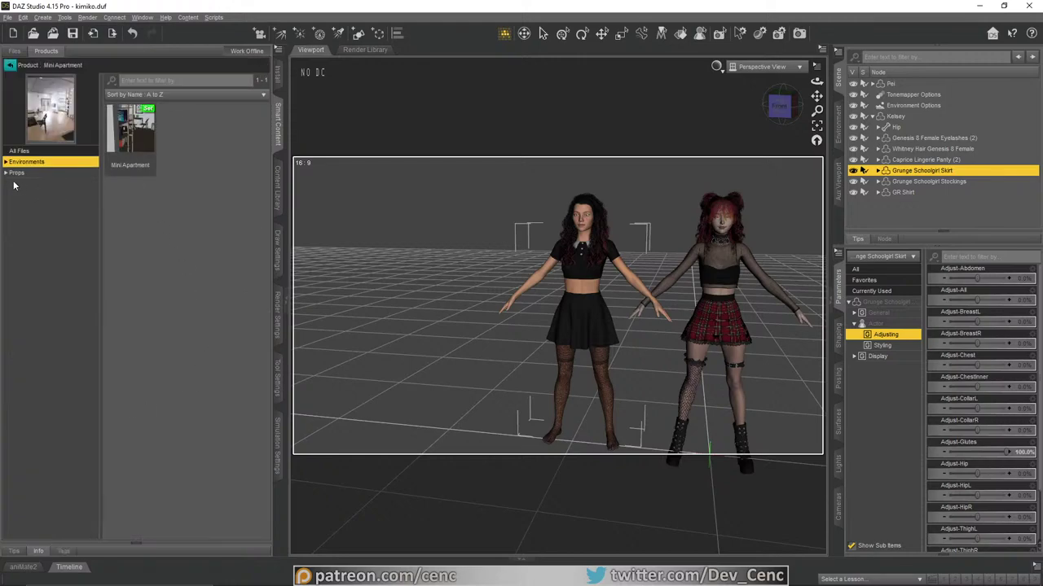
right_click(136, 145)
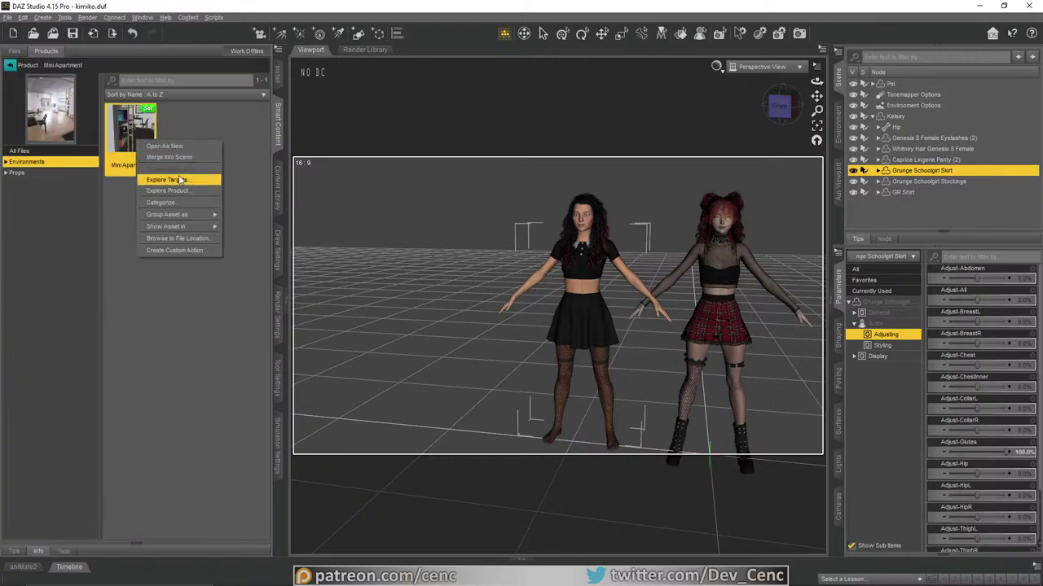
left_click(169, 158)
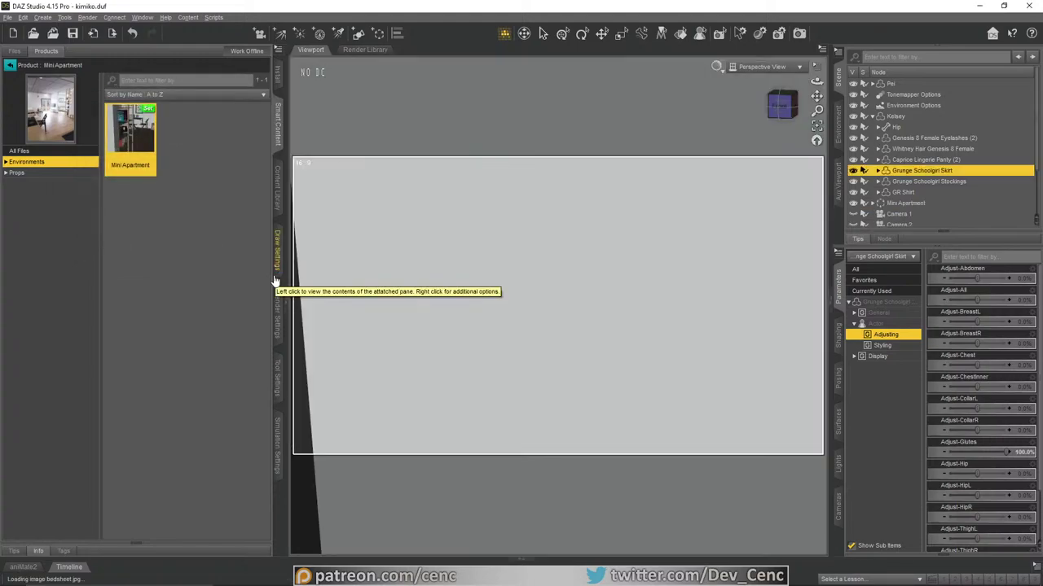
Step: Delete the small cabinet and the wall-mounted television beside the apartment's balcony doors
left_click(524, 33)
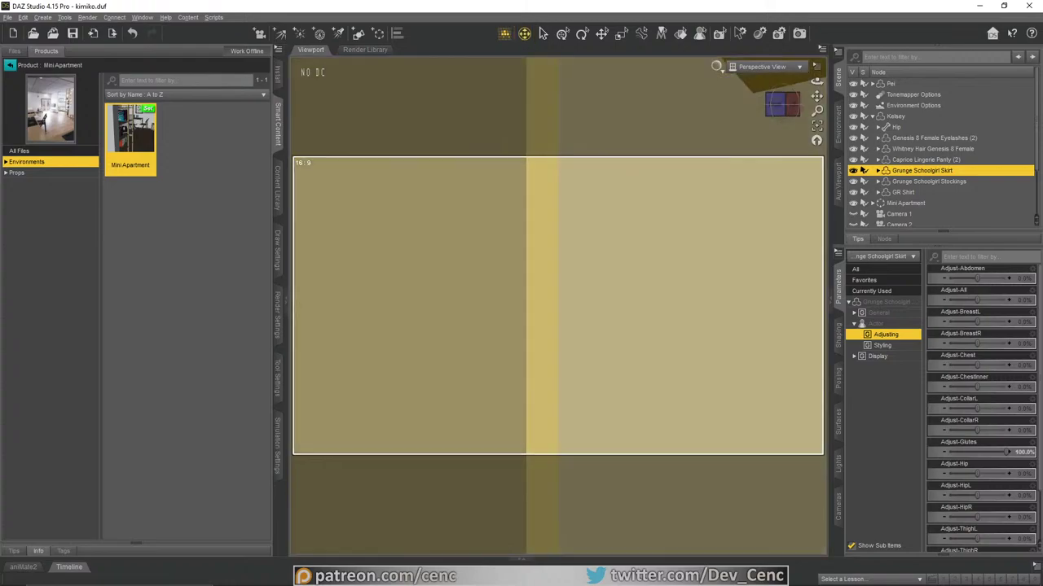
left_click_drag(816, 82, 881, 87)
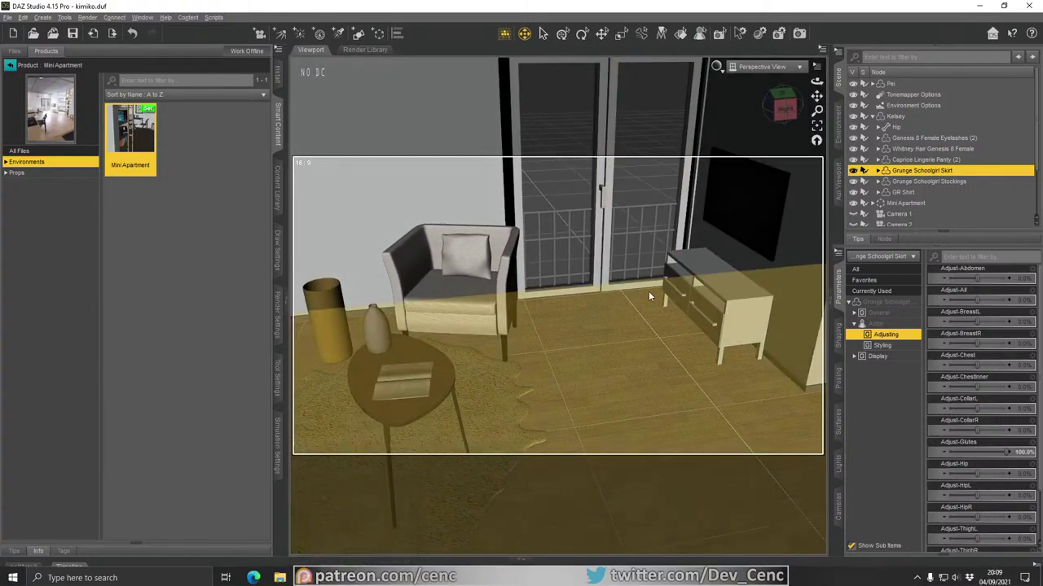
middle_click_drag(649, 296, 670, 296)
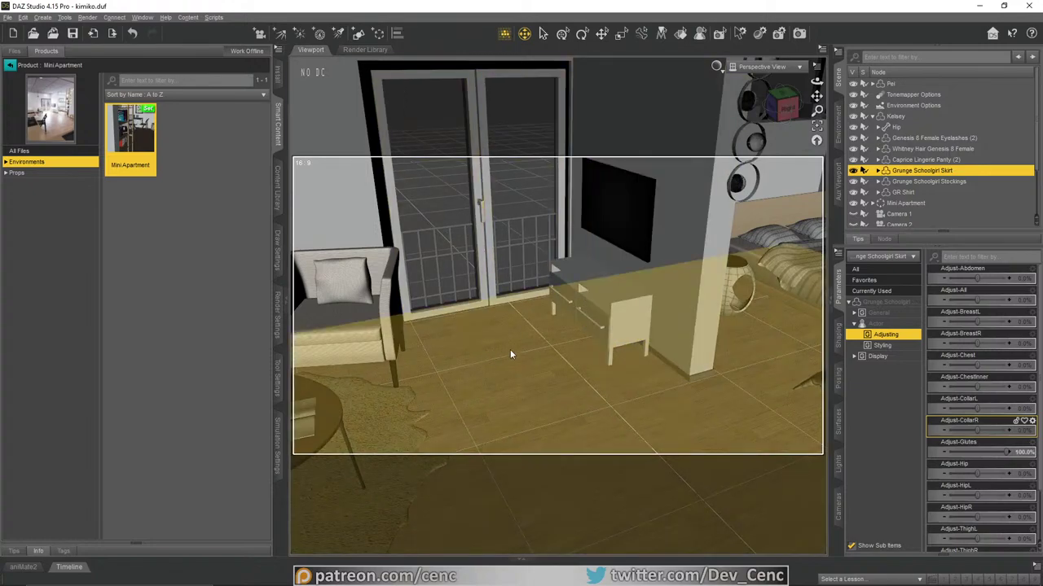
middle_click_drag(498, 354, 452, 354)
mouse_move(595, 303)
middle_mouse_down()
mouse_move(544, 302)
mouse_move(544, 311)
mouse_move(611, 311)
middle_mouse_up()
middle_click_drag(521, 317, 573, 340)
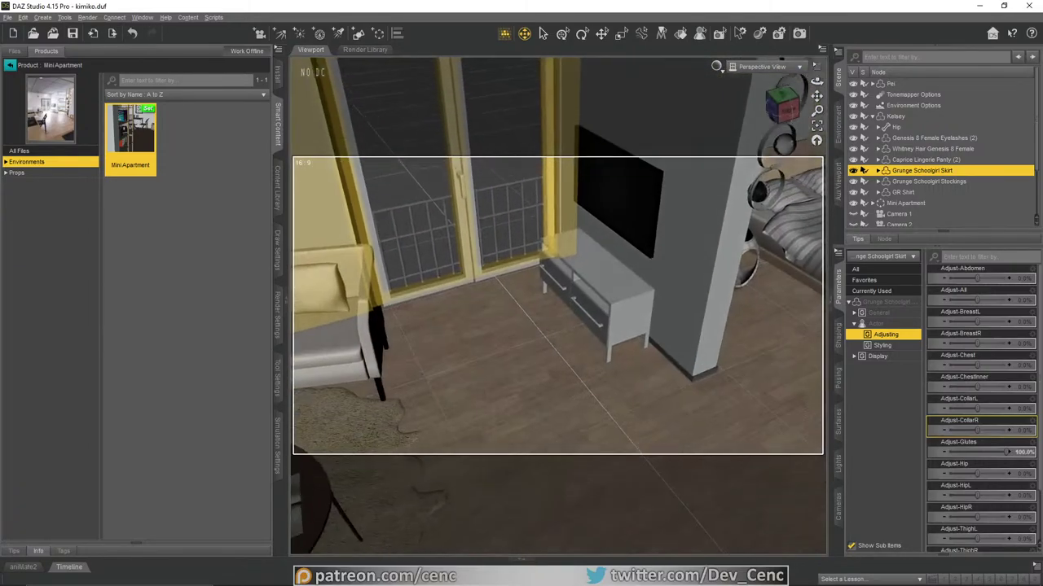
left_click(602, 292)
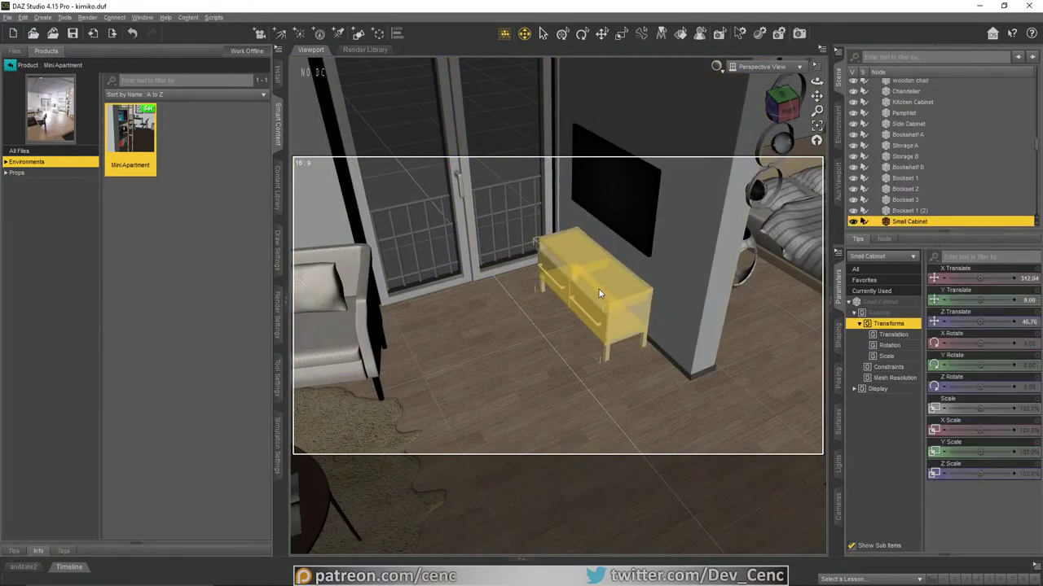
left_click(600, 36)
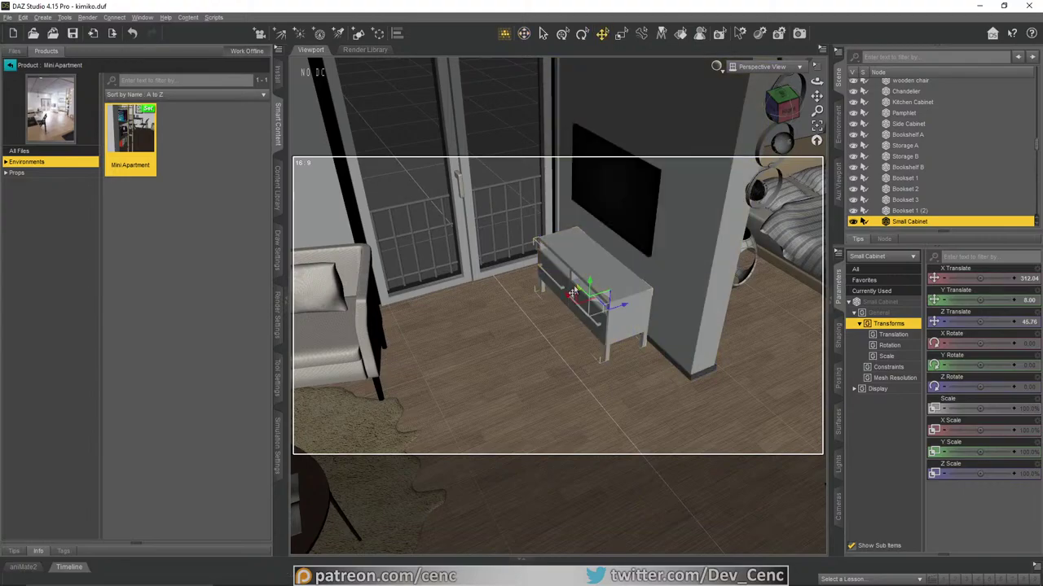
key("Delete")
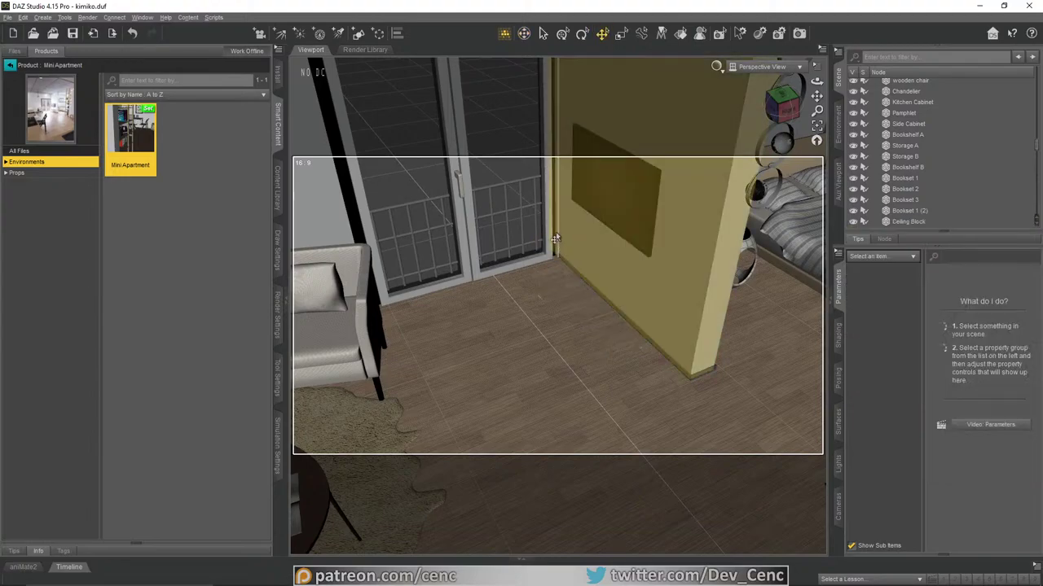
left_click(617, 207)
key("Delete")
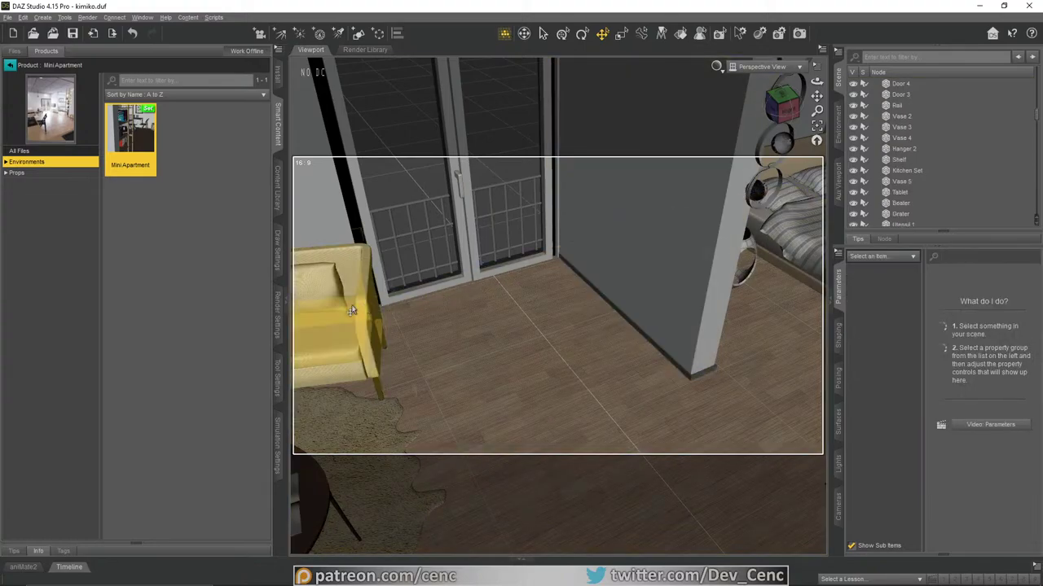
Step: Delete the magazine, the coffee table on the rug and the vase that stood on it
left_click_drag(816, 81, 529, 216)
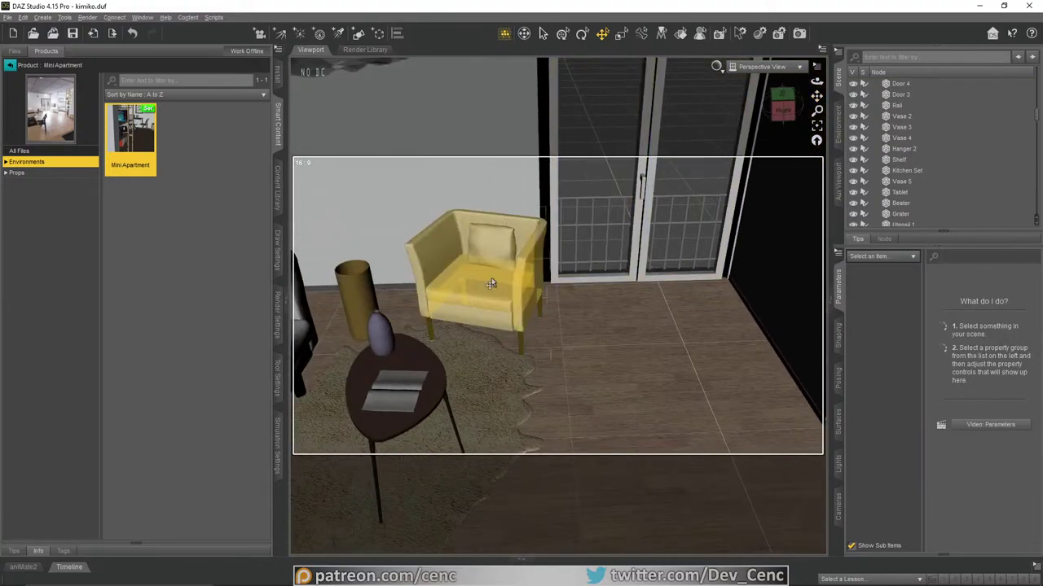
left_click(411, 393)
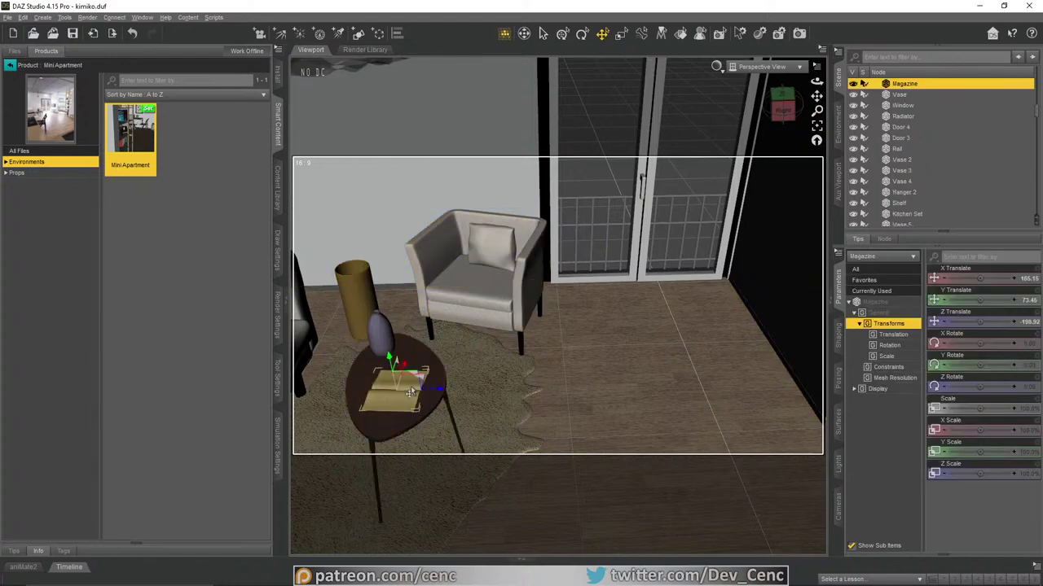
left_click(386, 388)
key("Delete")
left_click(388, 340)
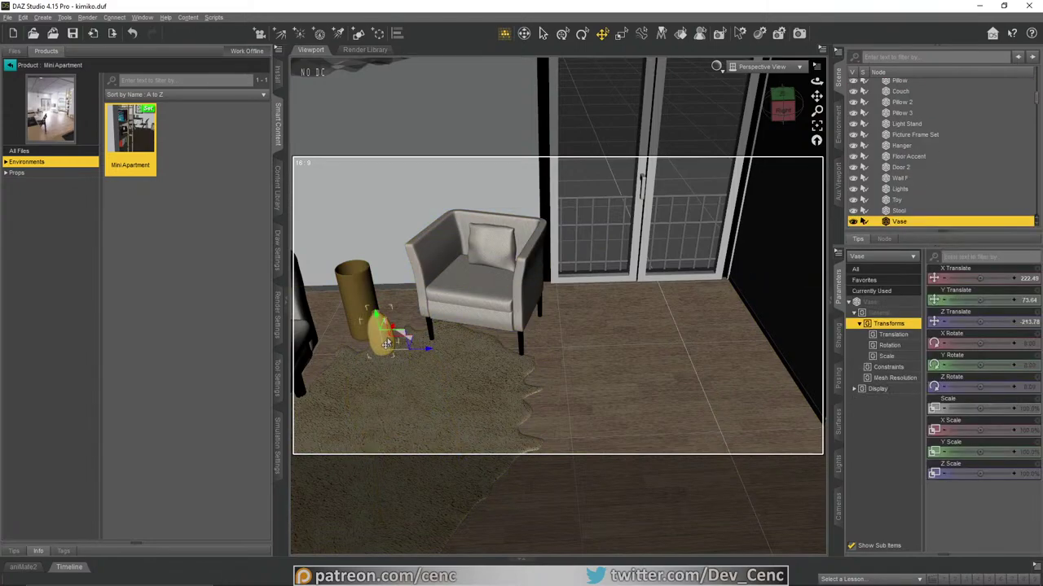
key("Delete")
Step: Delete the armchair, its pillow and the tall cylindrical vase in the corner of the living area
left_click(476, 295)
key("Delete")
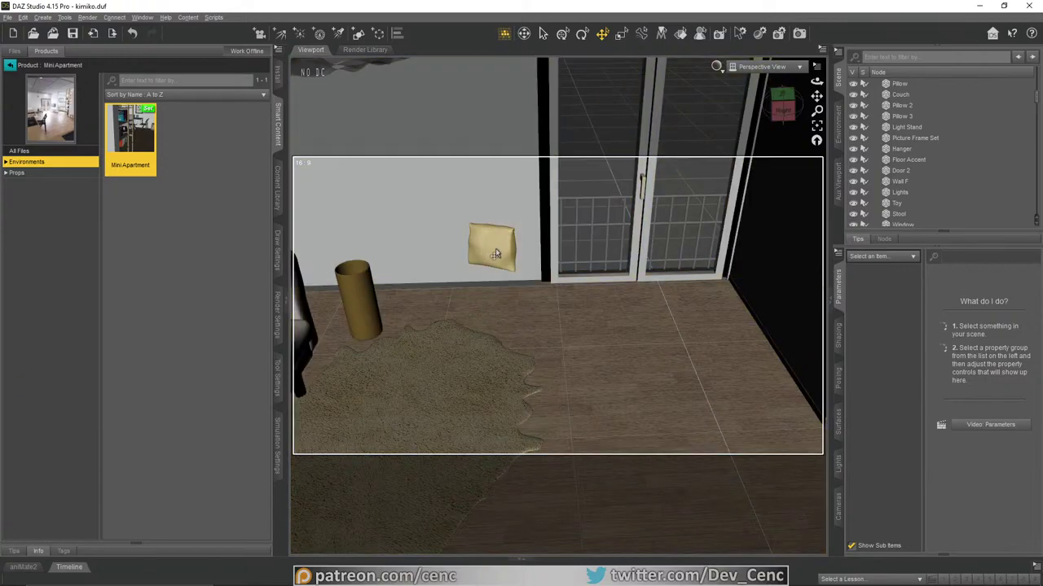
left_click(495, 244)
key("Delete")
left_click(590, 216)
key("Delete")
left_click_drag(816, 82, 792, 84)
left_click(369, 280)
key("Delete")
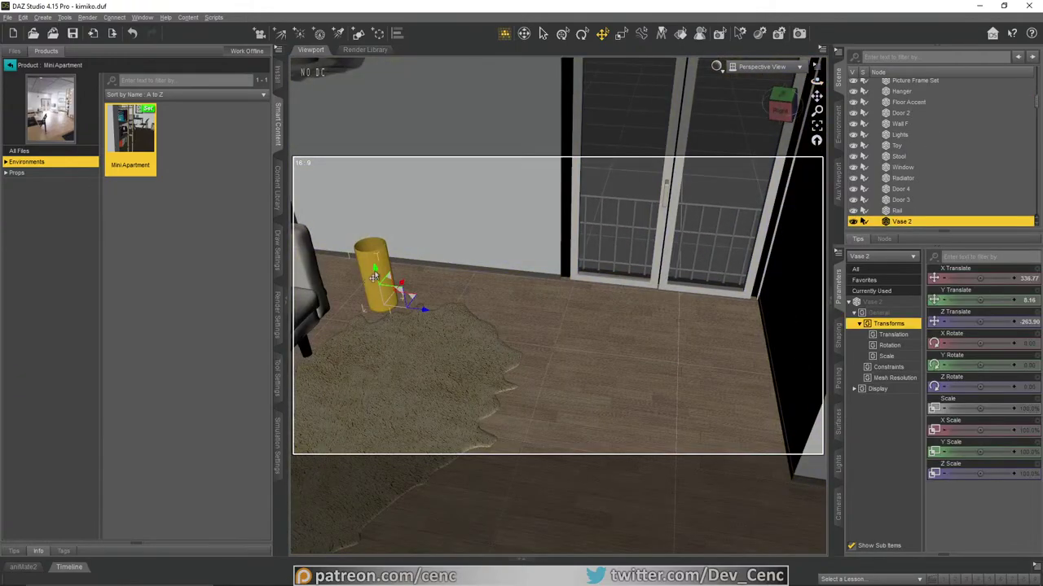
Step: Raise the rail outside the balcony doors to a Y translate of about 135
left_click_drag(816, 81, 588, 86)
left_click_drag(816, 96, 890, 124)
scroll(551, 252, "down", 5)
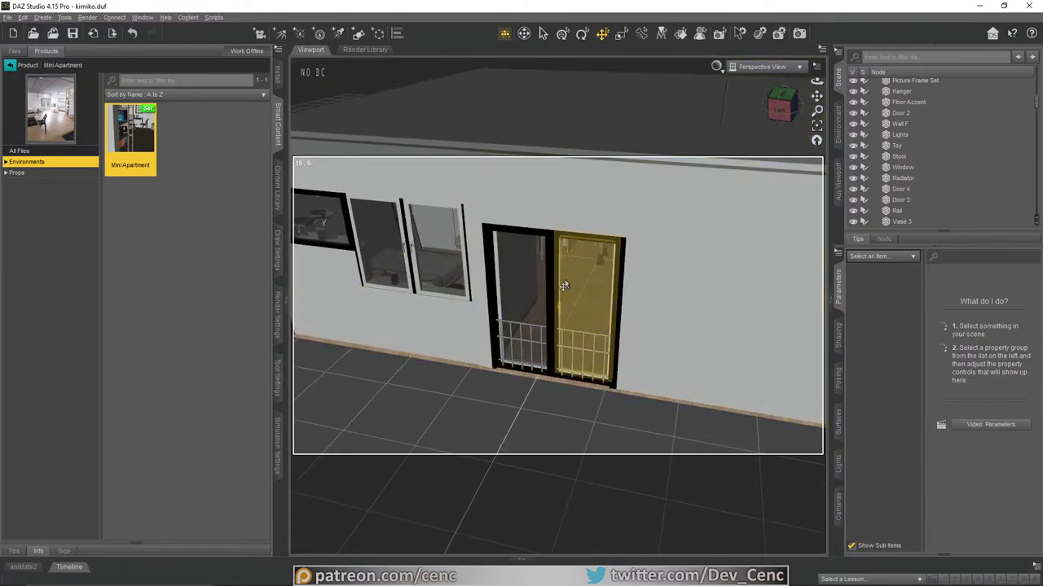
left_click(571, 345)
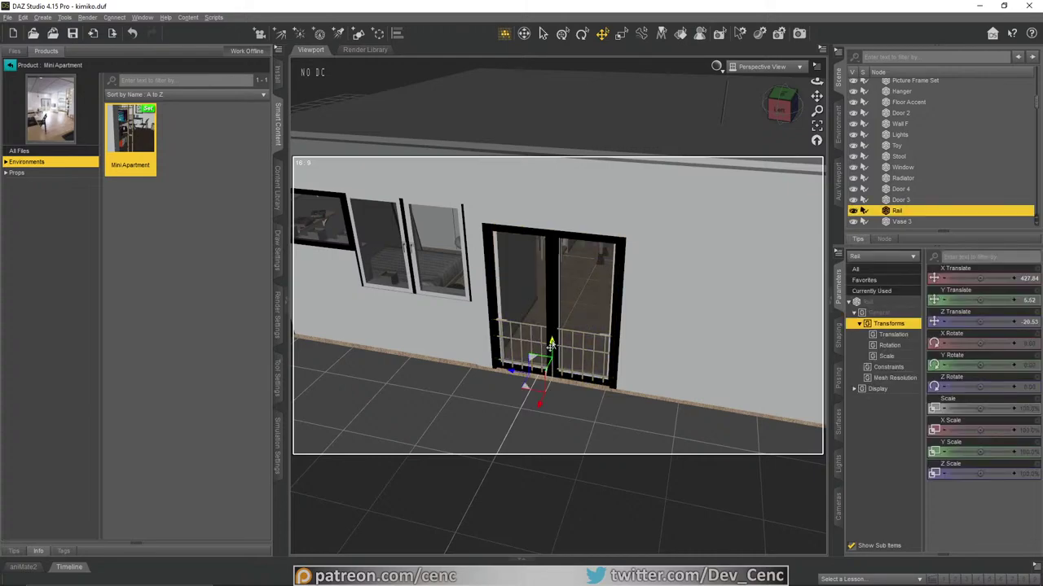
left_click_drag(551, 344, 551, 260)
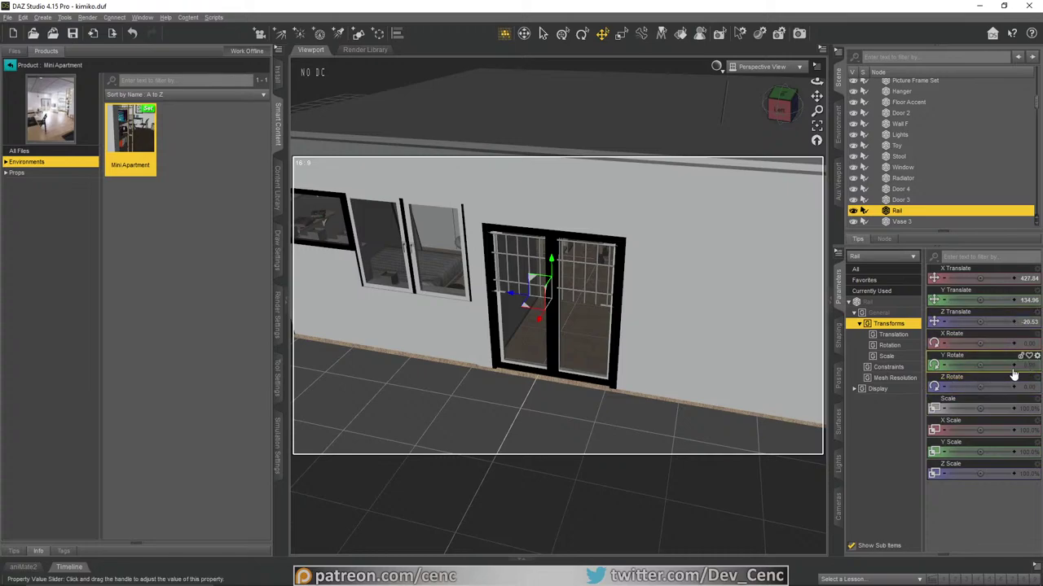
left_click_drag(982, 365, 991, 365)
type("0")
key("Return")
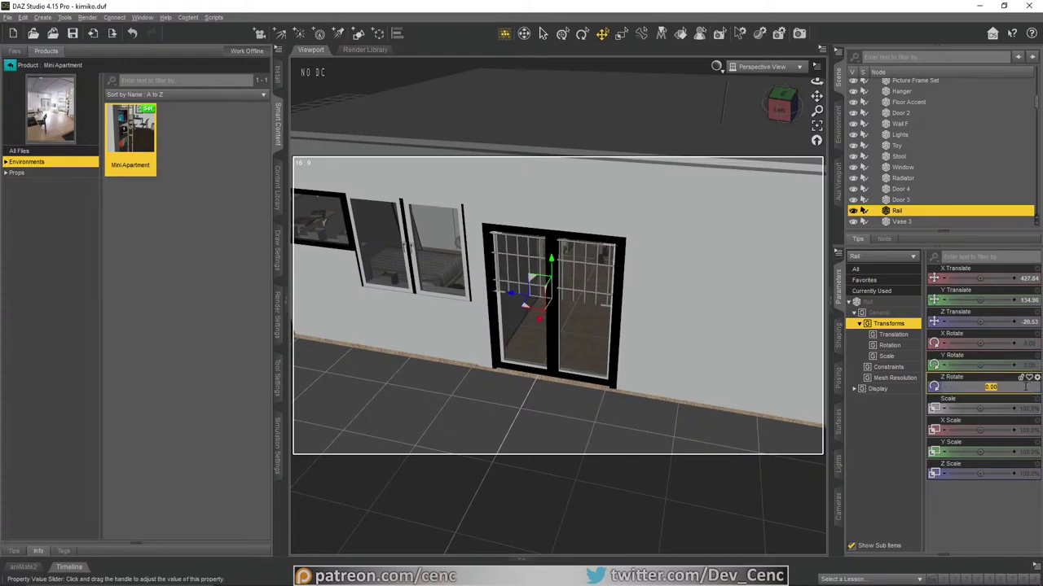
Step: Turn the rail upside down with a Z rotation of 180 and raise it to a Y translate of about 225
left_click(1023, 386)
type("180")
key("Return")
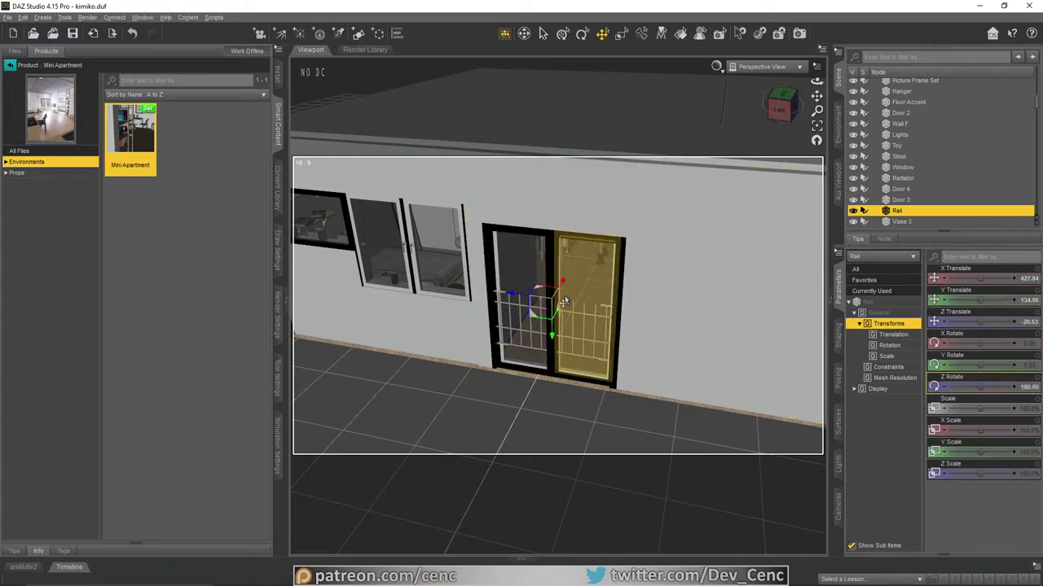
left_click_drag(550, 338, 550, 281)
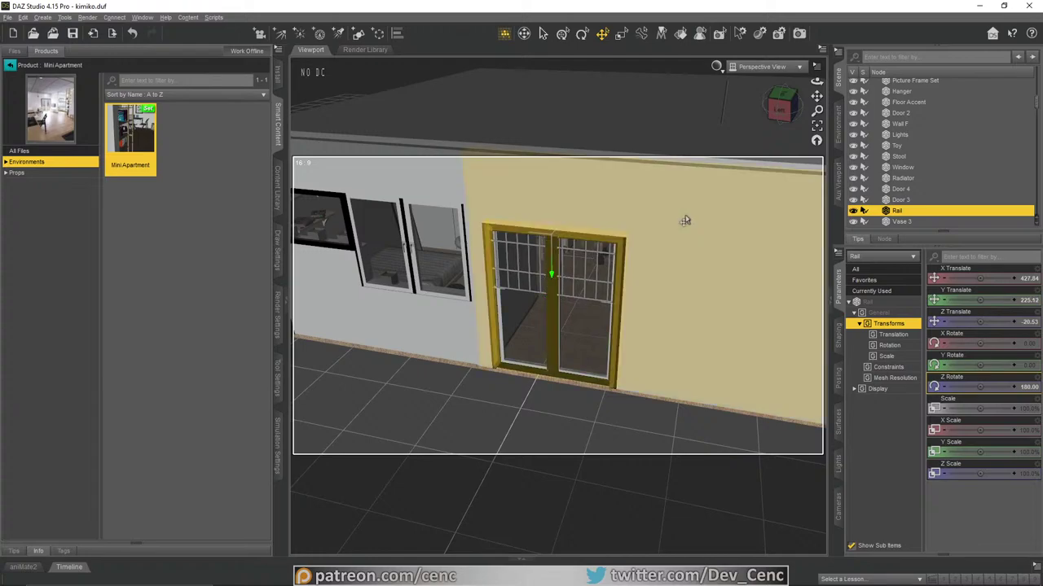
left_click_drag(816, 81, 741, 82)
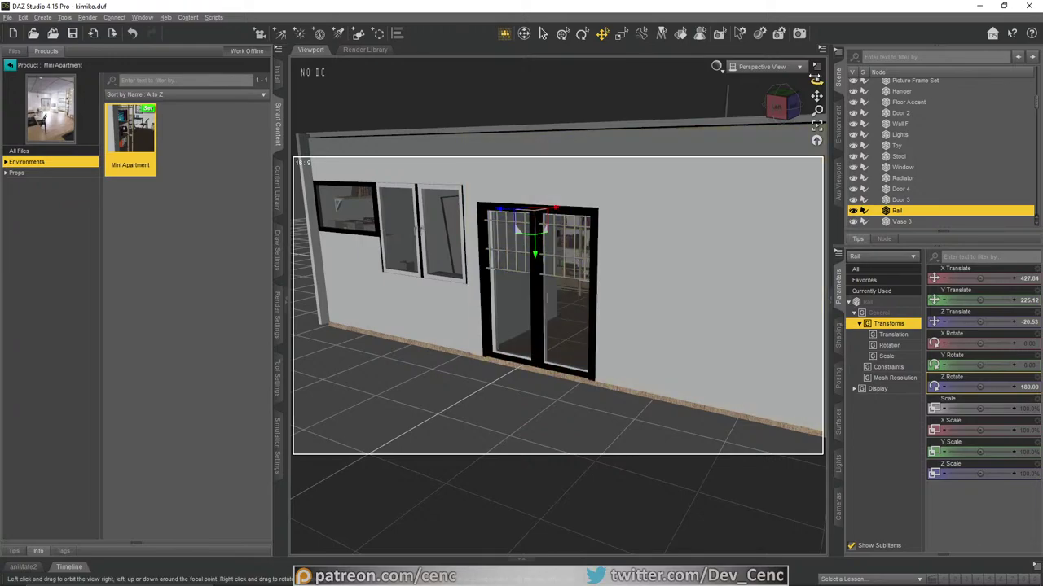
left_click_drag(817, 80, 816, 81)
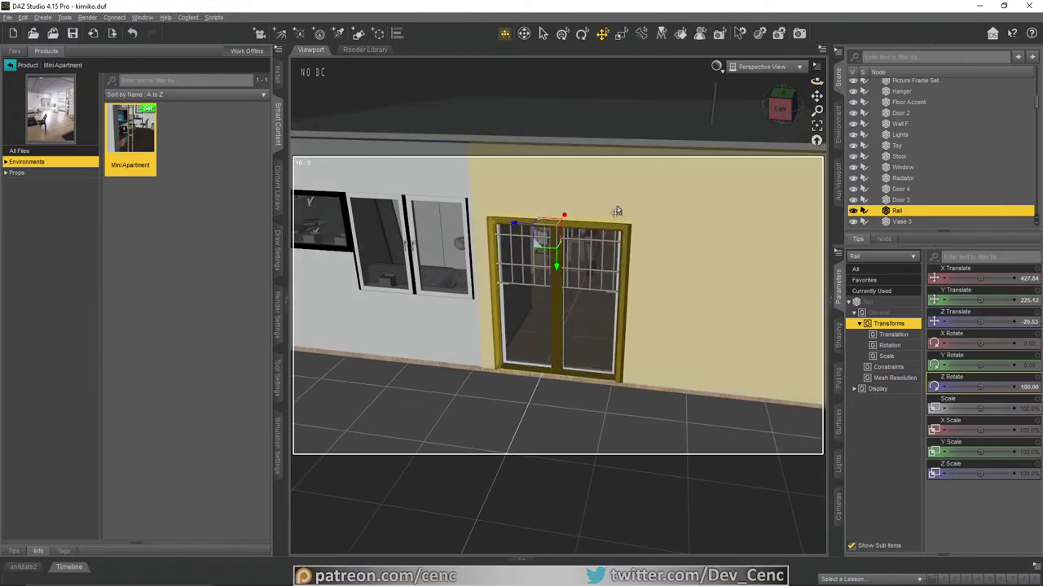
Step: Move the couch inside the apartment away from the picture-frame wall to about X 205 and Z -176
left_click(526, 33)
left_click_drag(619, 269, 593, 174)
scroll(593, 174, "up", 3)
scroll(558, 306, "up", 5)
left_click_drag(558, 305, 434, 174)
scroll(464, 196, "down", 6)
left_click(602, 34)
left_click(534, 297)
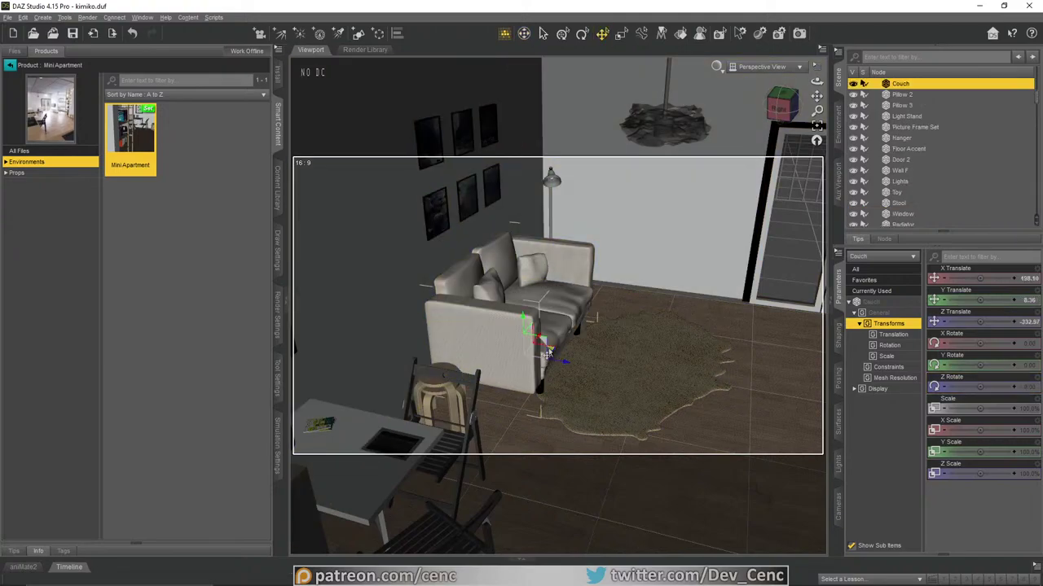
left_click_drag(548, 352, 675, 361)
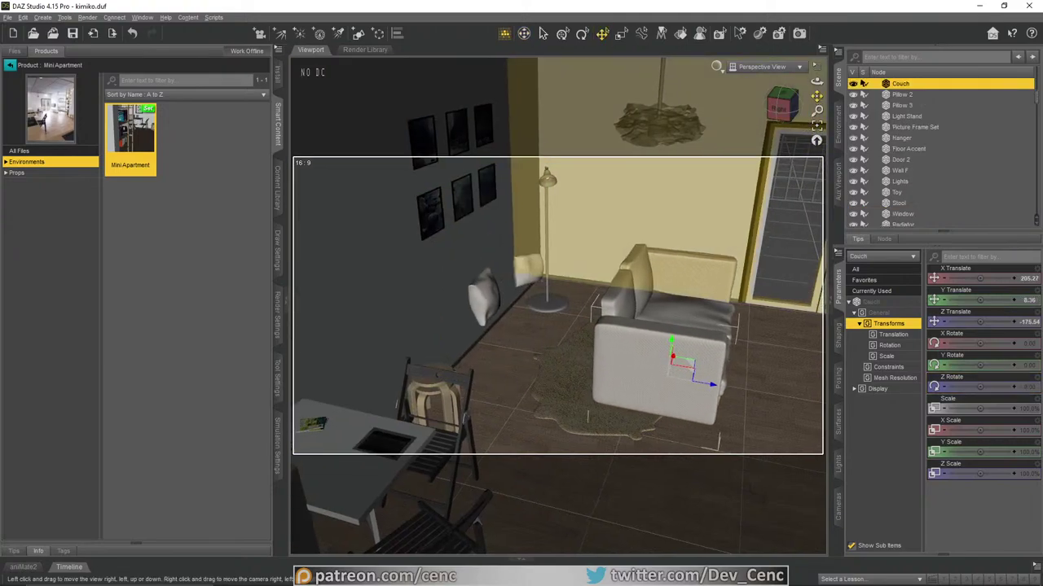
Step: Set the couch's Y rotation to 180 so that it faces the opposite way
left_click_drag(817, 96, 801, 96)
scroll(905, 105, "up", 1)
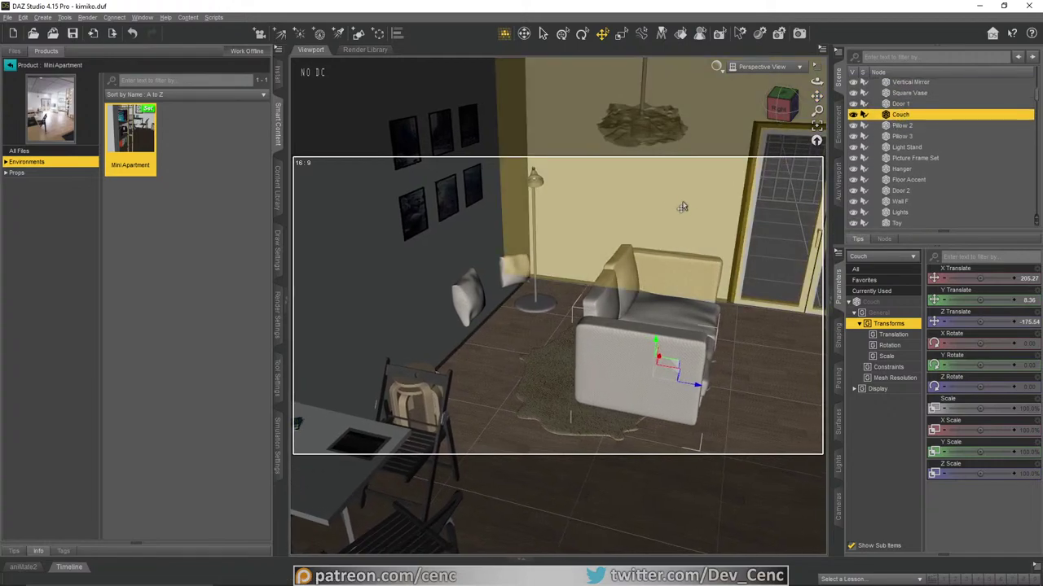
left_click(581, 33)
left_click_drag(675, 378, 572, 395)
left_click_drag(782, 104, 817, 110)
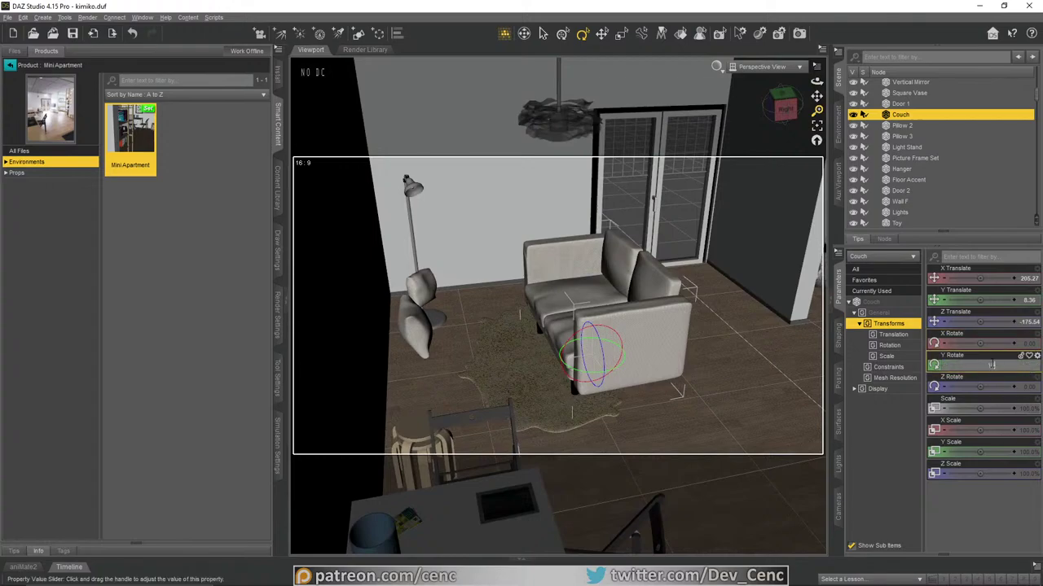
key("Return")
Step: Move the couch in front of the dividing wall beside the balcony doors, at a Z translate of about -2.5
left_click(601, 32)
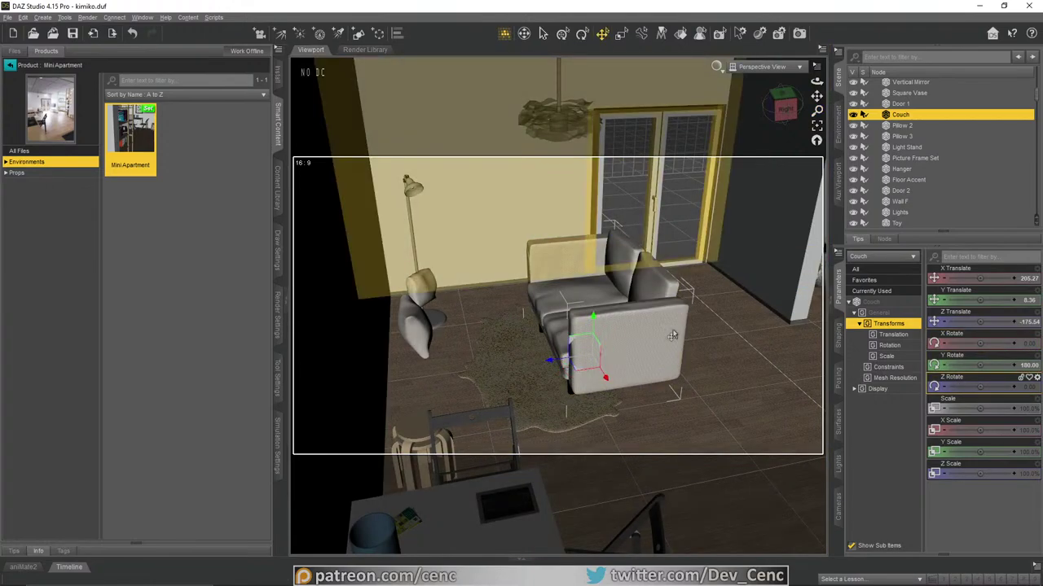
left_click_drag(573, 373, 796, 139)
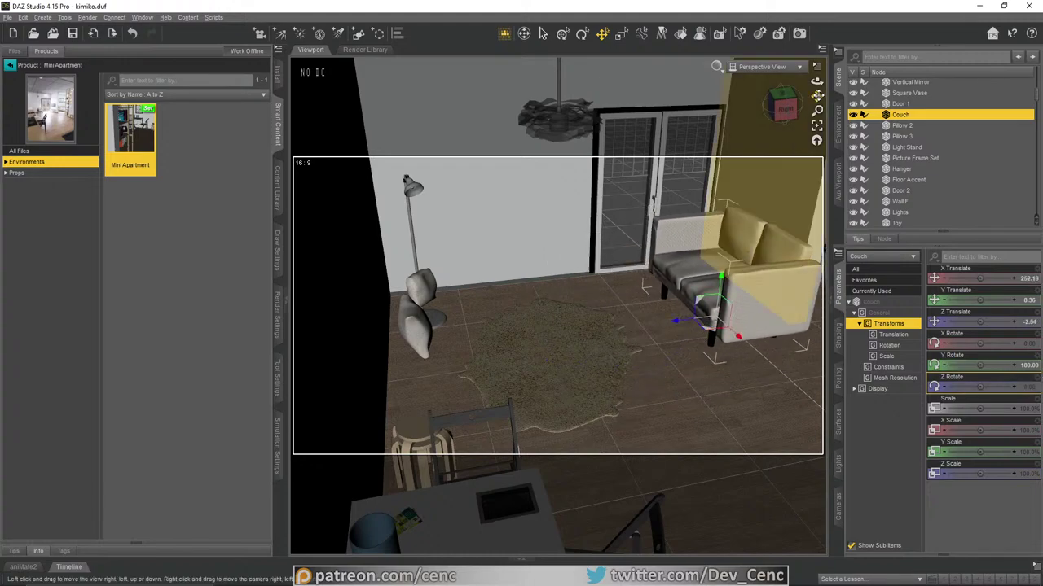
left_click_drag(817, 96, 605, 207)
scroll(611, 204, "up", 5)
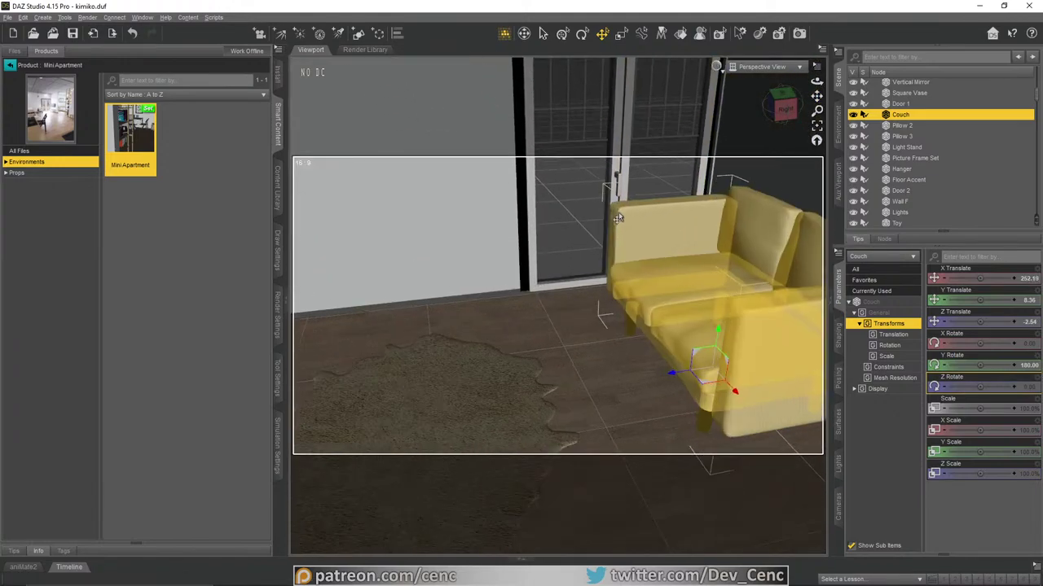
left_click_drag(816, 82, 817, 95)
scroll(621, 261, "down", 2)
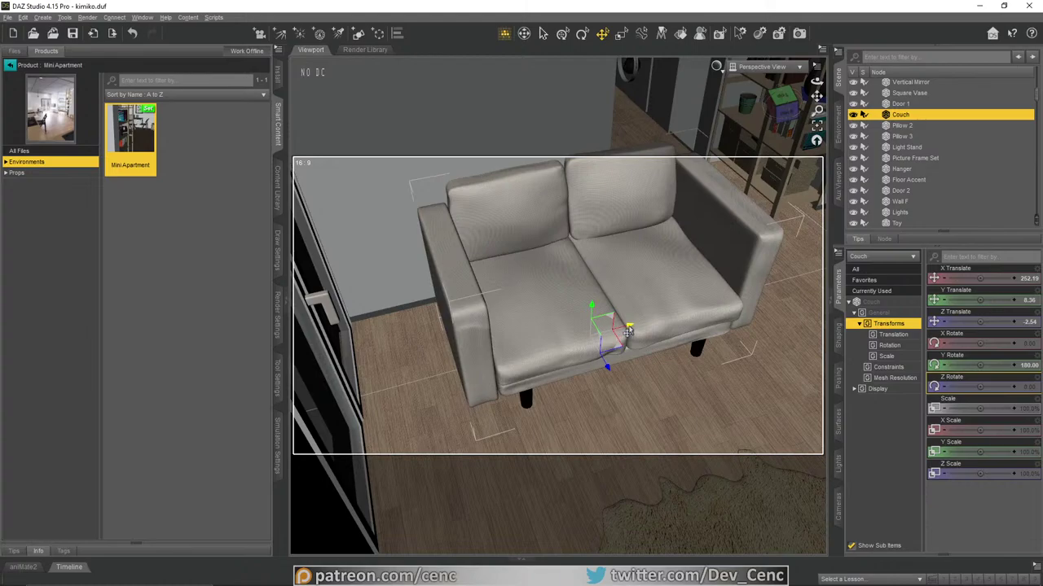
left_click_drag(628, 331, 582, 341)
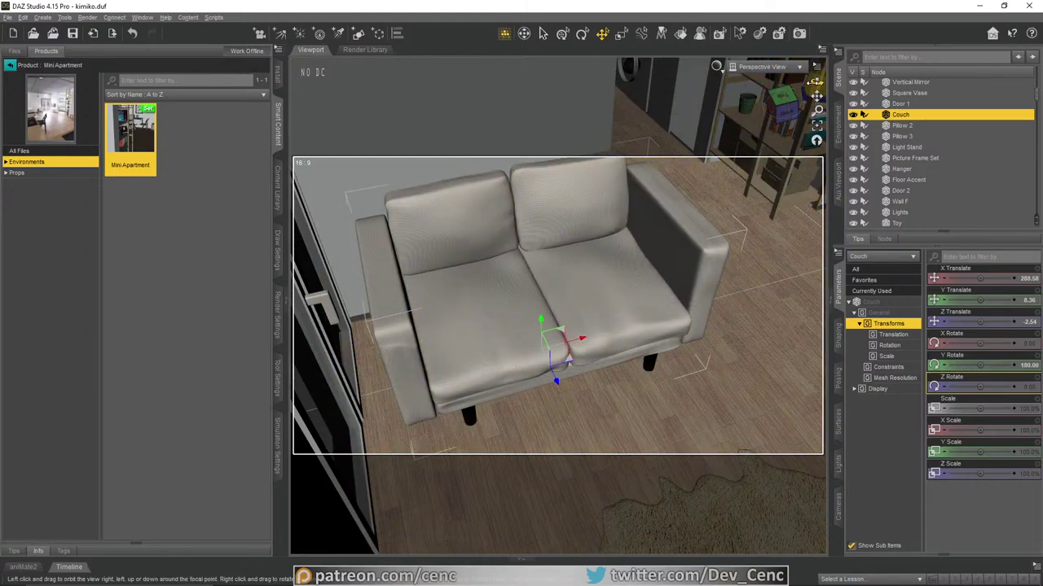
Step: Select the picture frame set on the apartment wall and turn it around with a Y rotation of 180
mouse_move(815, 82)
left_mouse_down()
mouse_move(816, 97)
mouse_move(815, 81)
left_mouse_up()
left_click(615, 218)
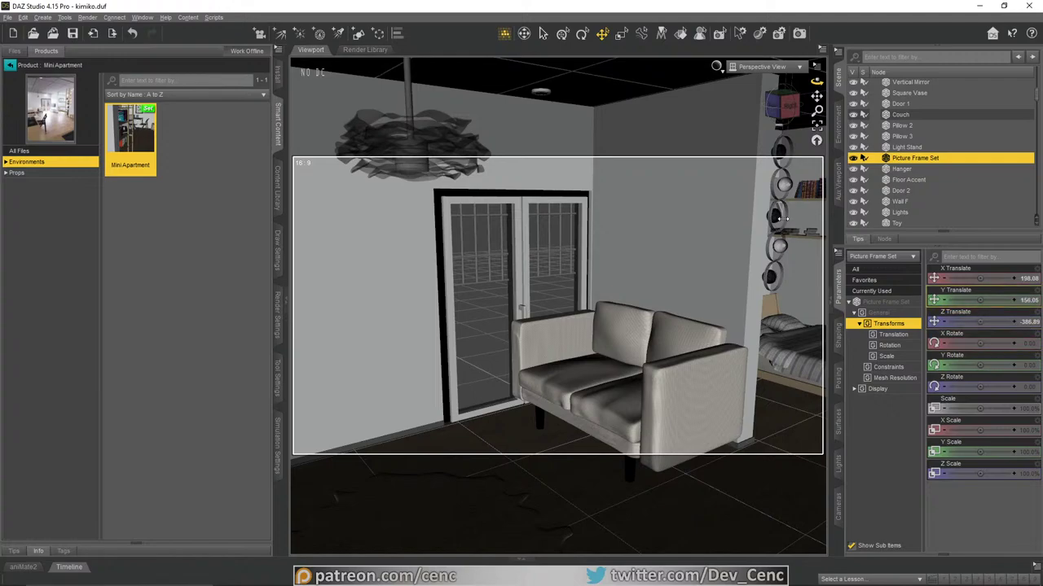
left_click_drag(816, 82, 684, 70)
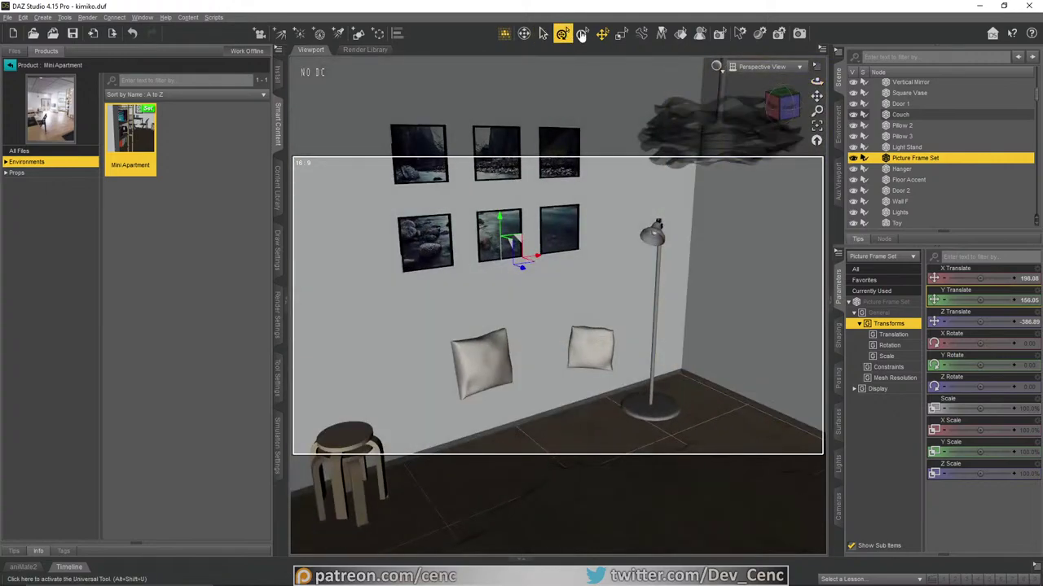
left_click(583, 32)
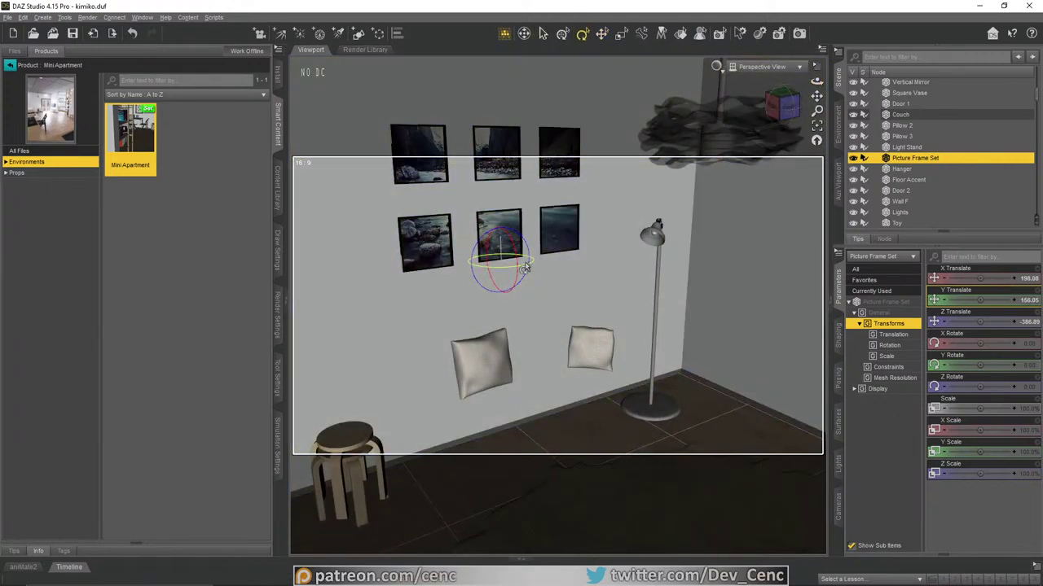
left_click_drag(525, 267, 447, 281)
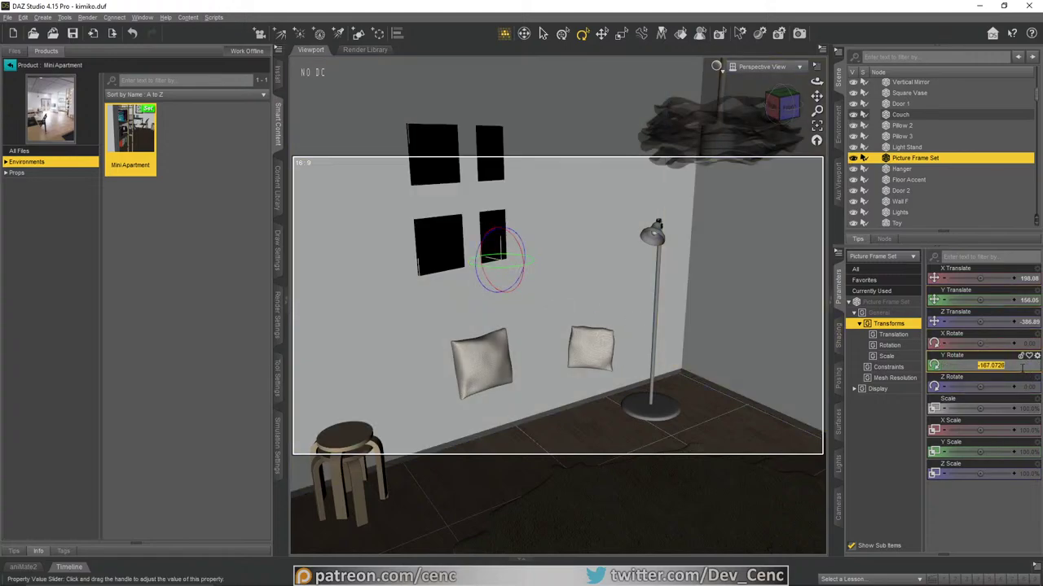
key("Return")
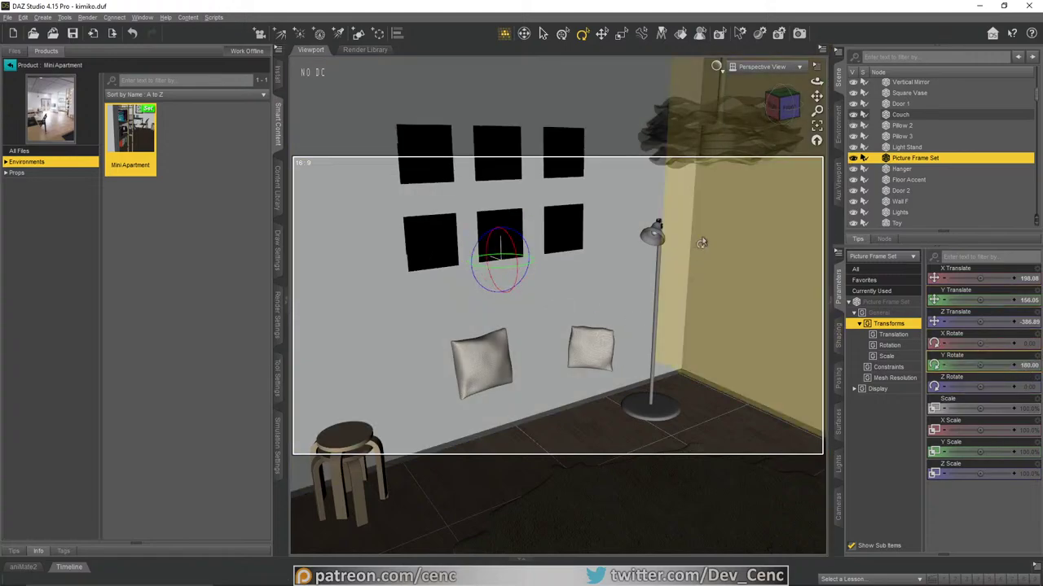
Step: Move the picture frame set onto the dividing wall behind the couch, at about X 301 and Z 71
left_click(602, 32)
left_click_drag(484, 261, 772, 406)
left_click_drag(816, 81, 765, 248)
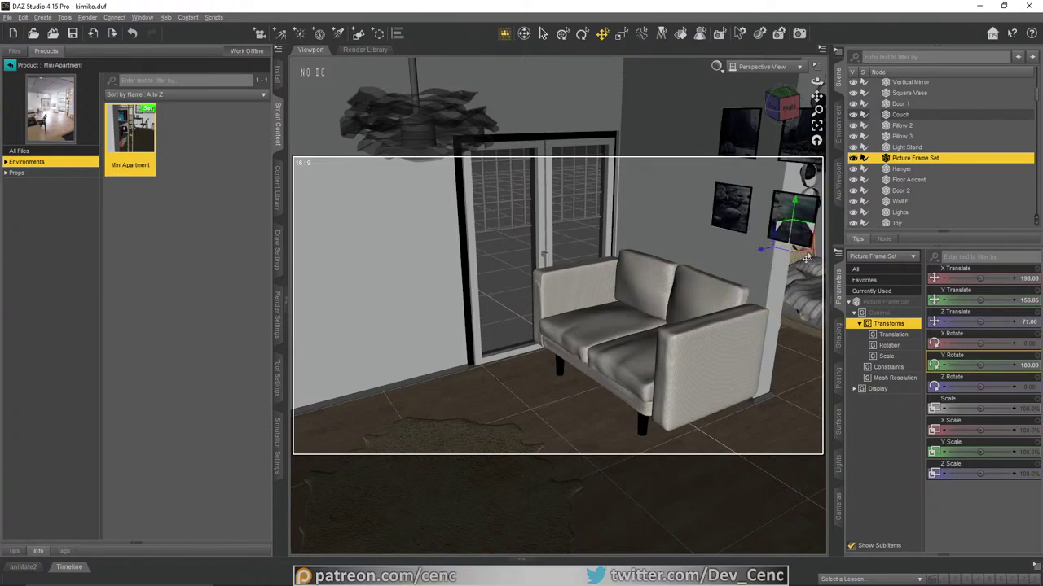
scroll(778, 254, "down", 1)
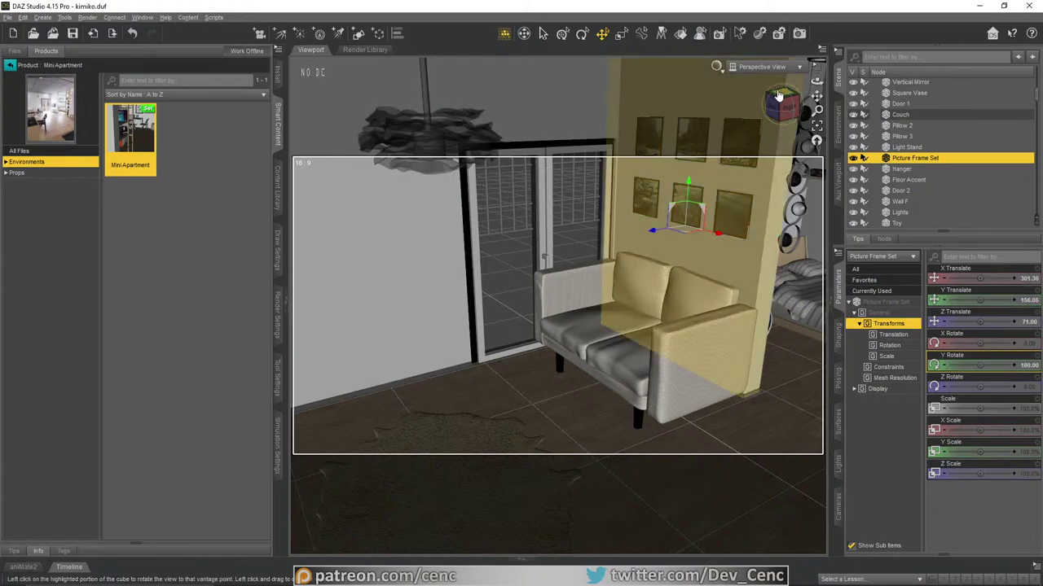
Step: Select Pei, search all products for "sister" and open the poses of Sister Poses for Genesis 3 and 8 Female
left_click(523, 34)
left_click_drag(652, 245, 401, 336)
left_click_drag(570, 253, 440, 261)
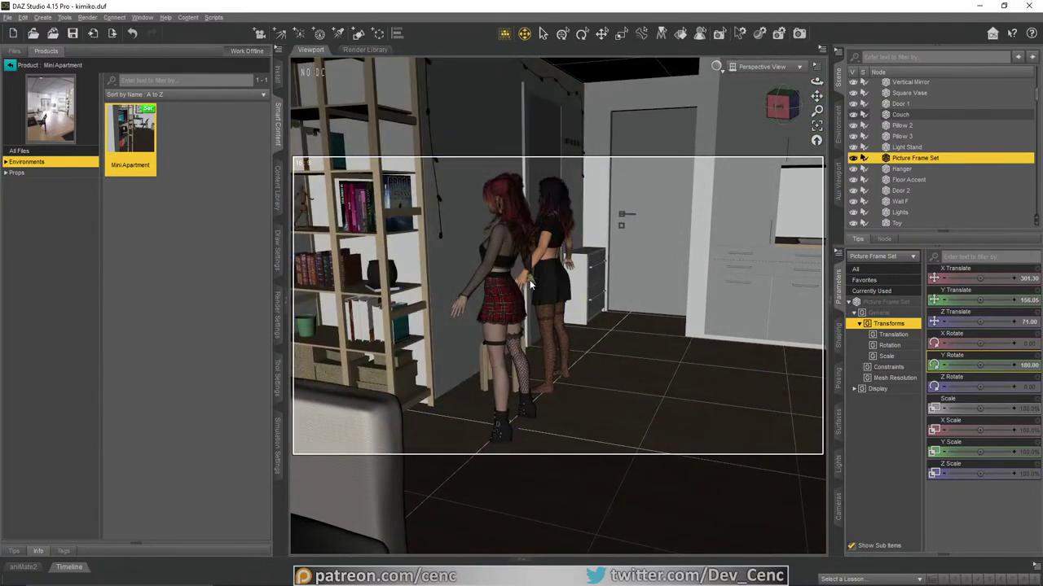
left_click(507, 304)
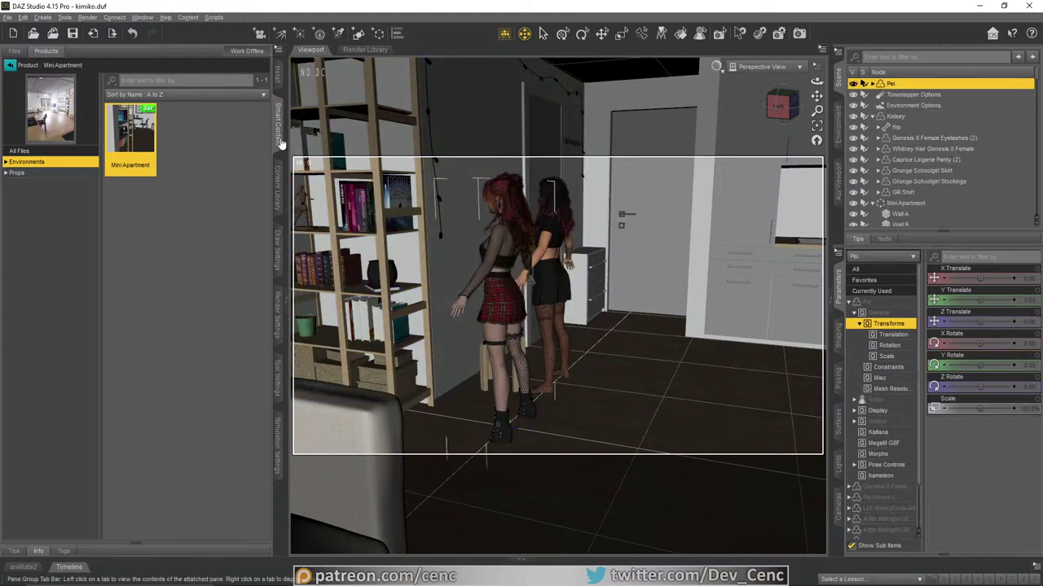
left_click(9, 66)
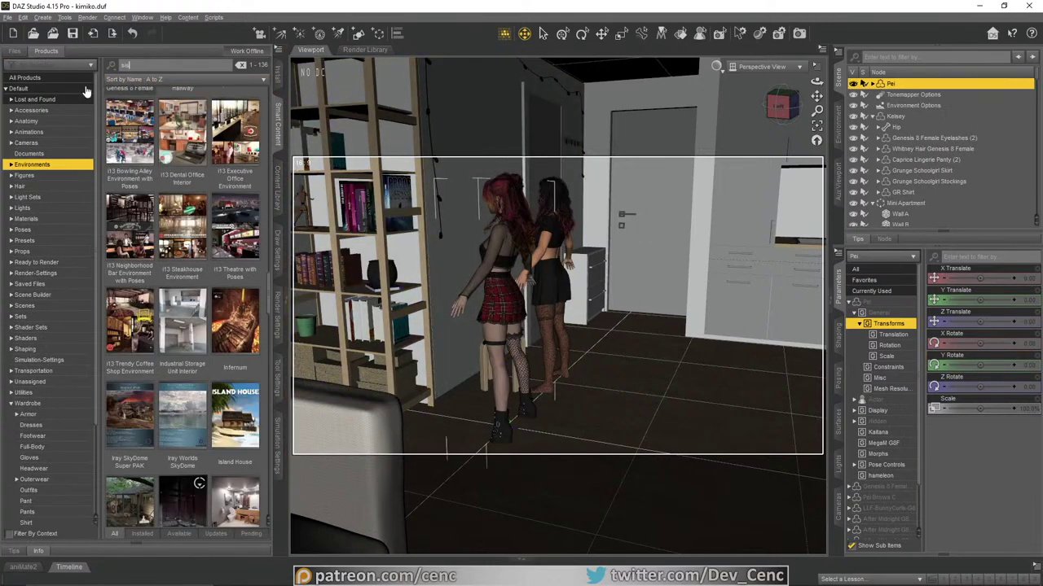
left_click(18, 77)
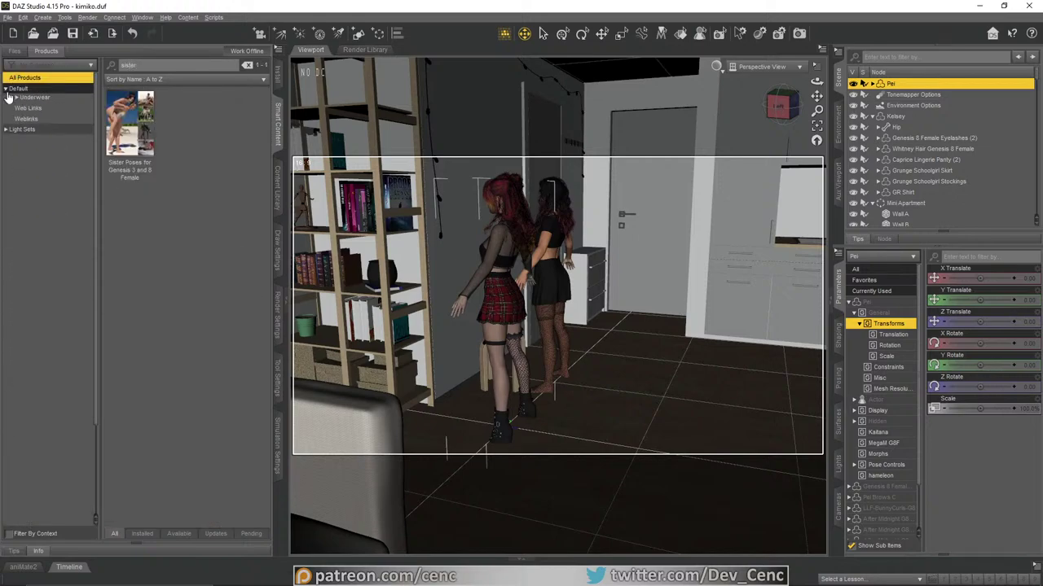
double_click(130, 122)
left_click(17, 162)
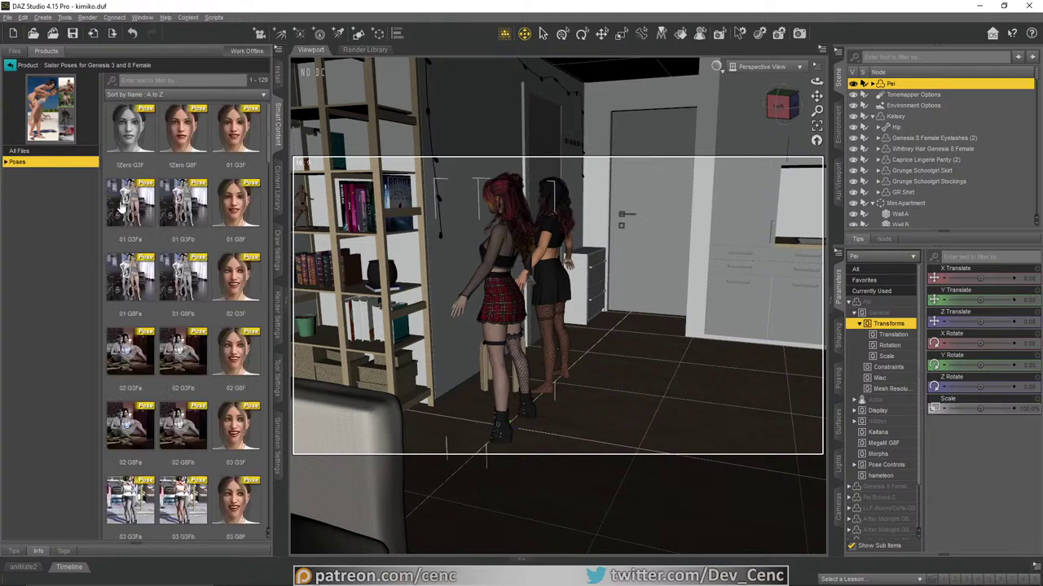
Step: Apply the 14 G8Fa pose to Pei and the matching 14 G8Fb pose to Kelsey
scroll(196, 376, "down", 10)
scroll(196, 370, "down", 8)
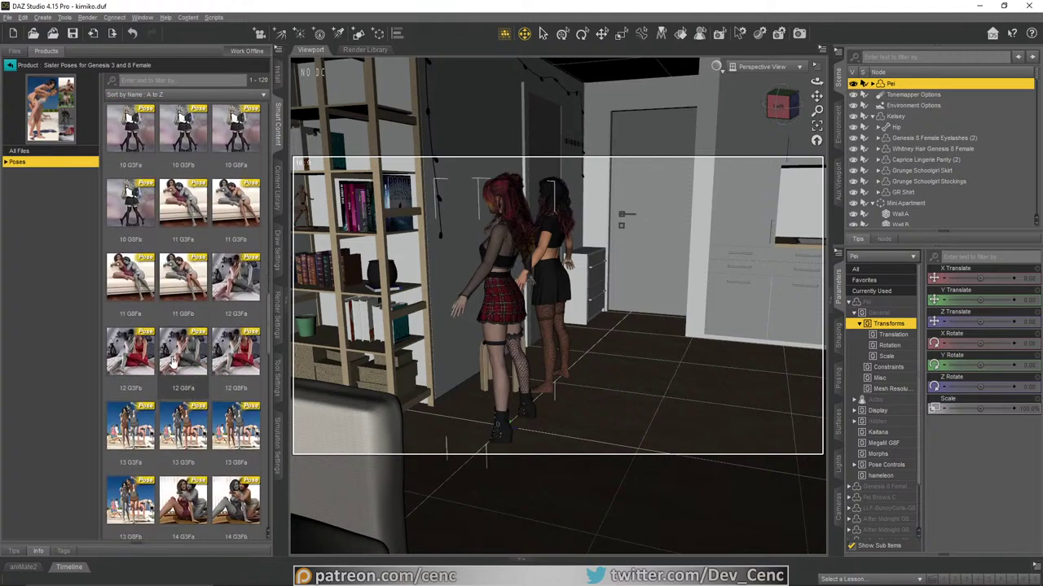
scroll(188, 358, "down", 5)
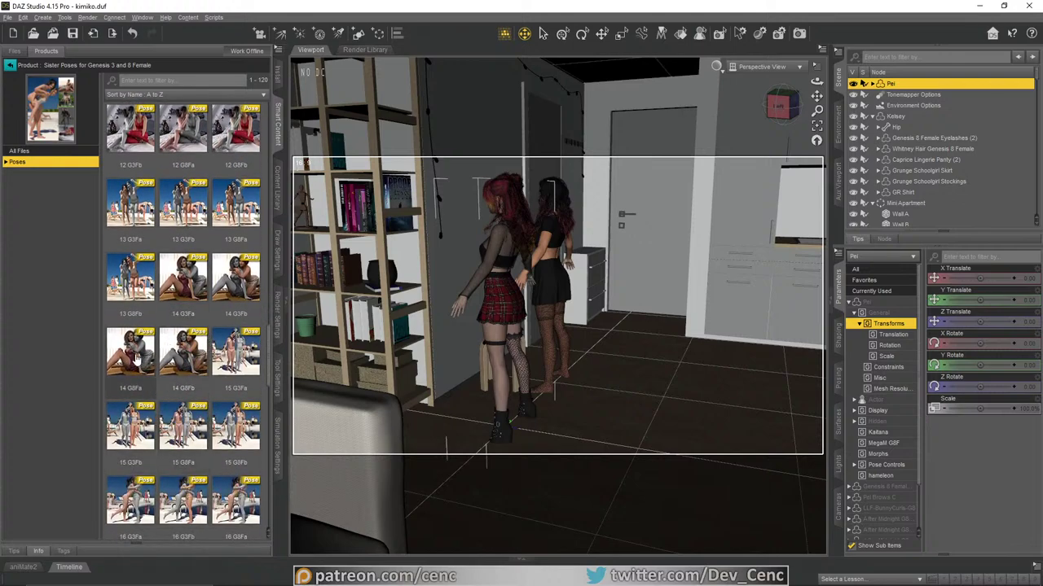
double_click(136, 358)
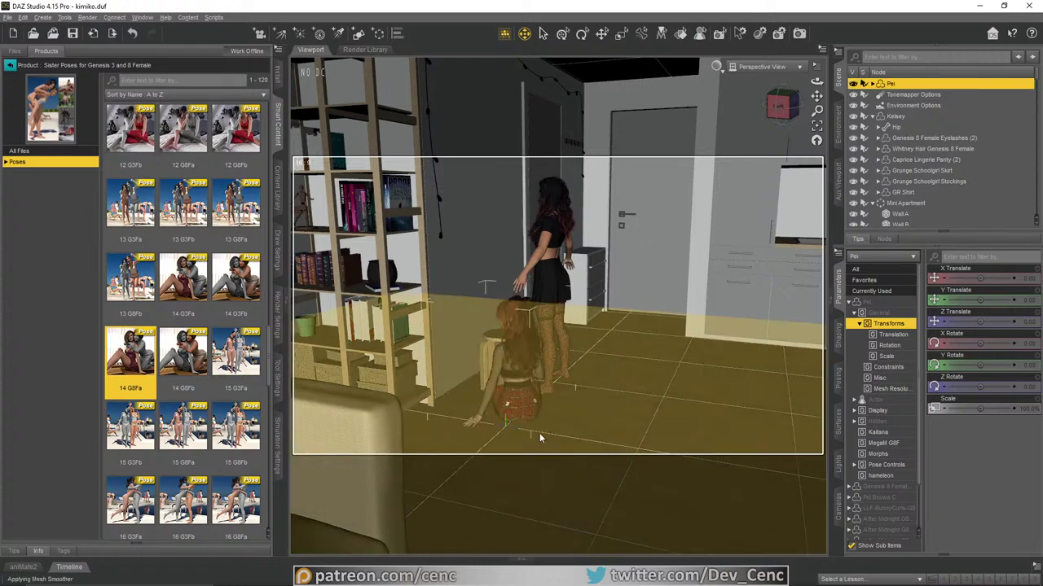
left_click(552, 262)
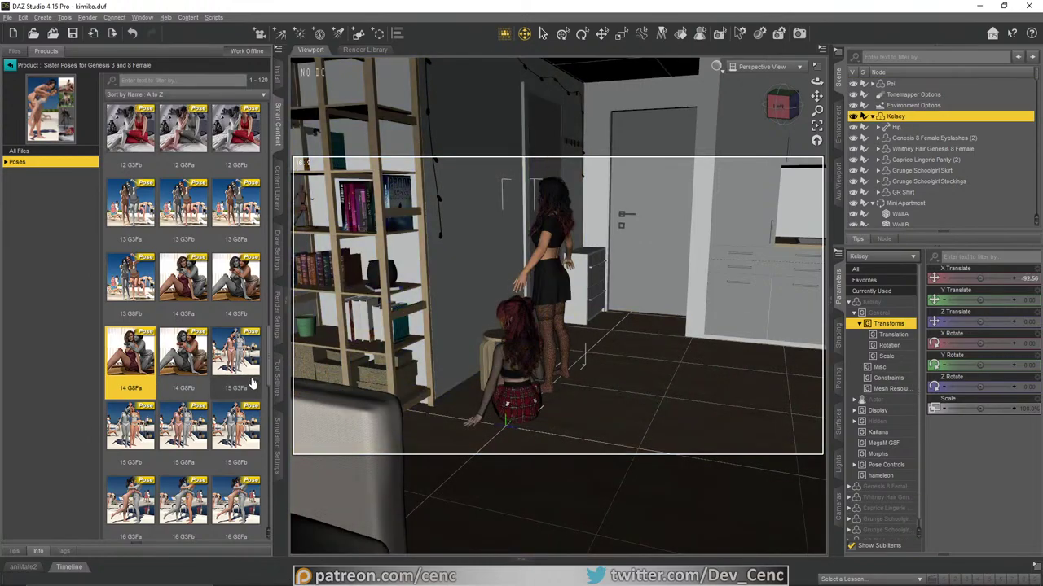
double_click(189, 355)
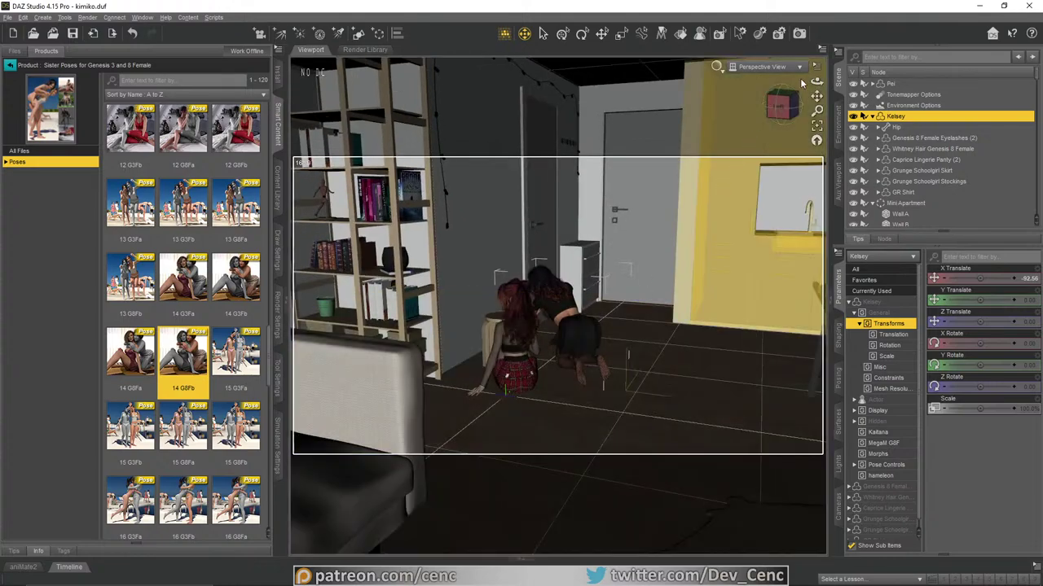
Step: Turn the kneeling Kelsey around the vertical axis to a Y rotation of about 84
mouse_move(817, 82)
left_mouse_down()
mouse_move(733, 93)
mouse_move(822, 95)
left_mouse_up()
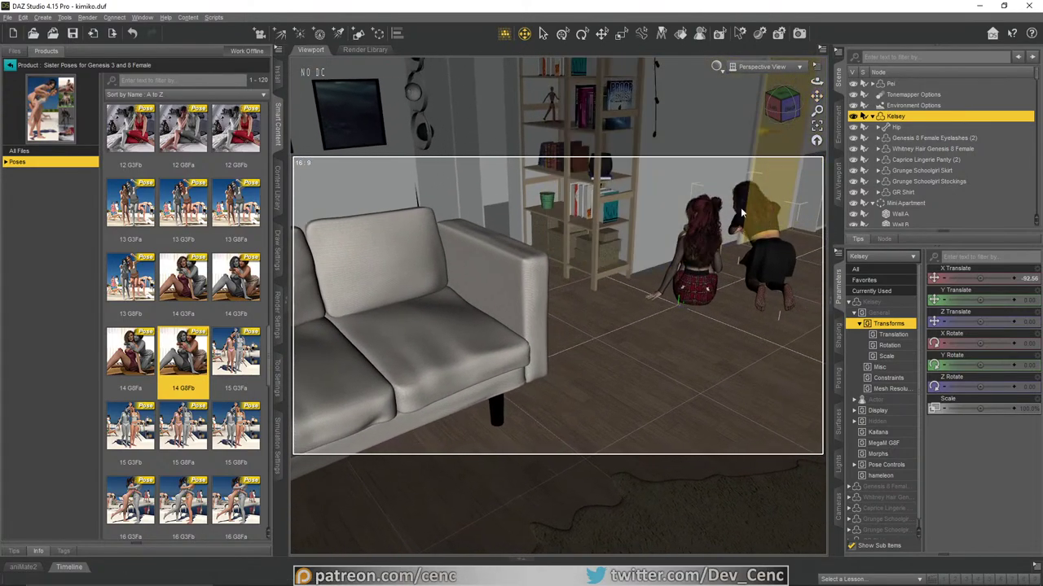
scroll(735, 223, "down", 1)
left_click(582, 34)
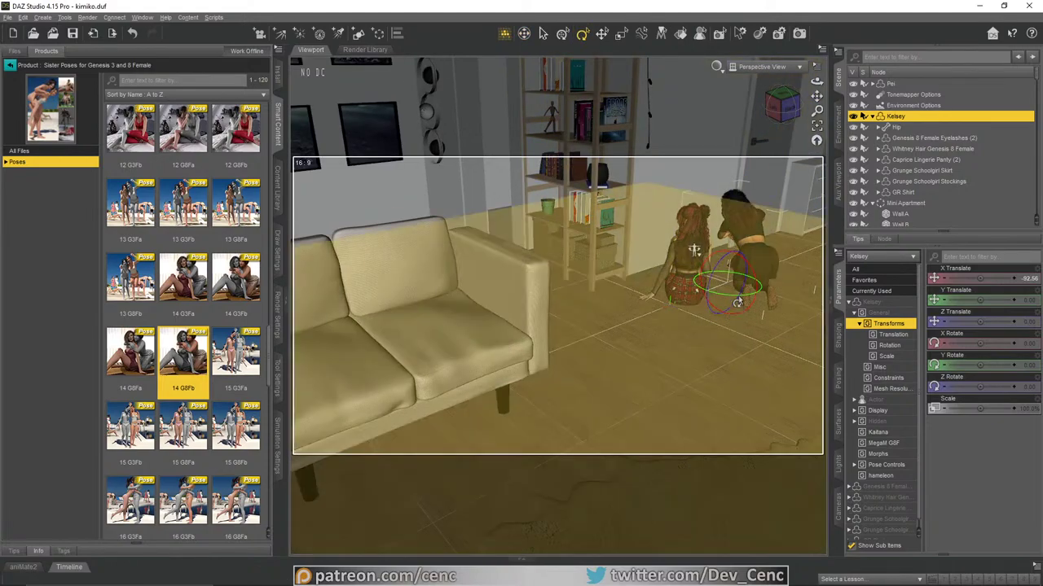
left_click_drag(721, 302, 747, 292)
Step: Turn Pei to a Y rotation of about 122 and move her onto the couch at about X 251, Y 57, Z -31
left_click(693, 250)
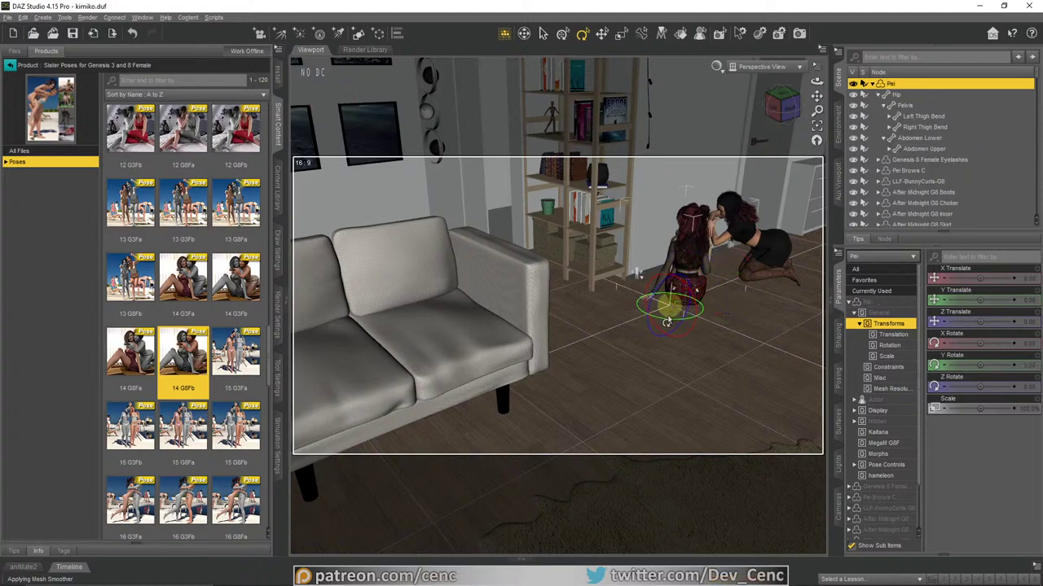
left_click_drag(665, 324, 702, 315)
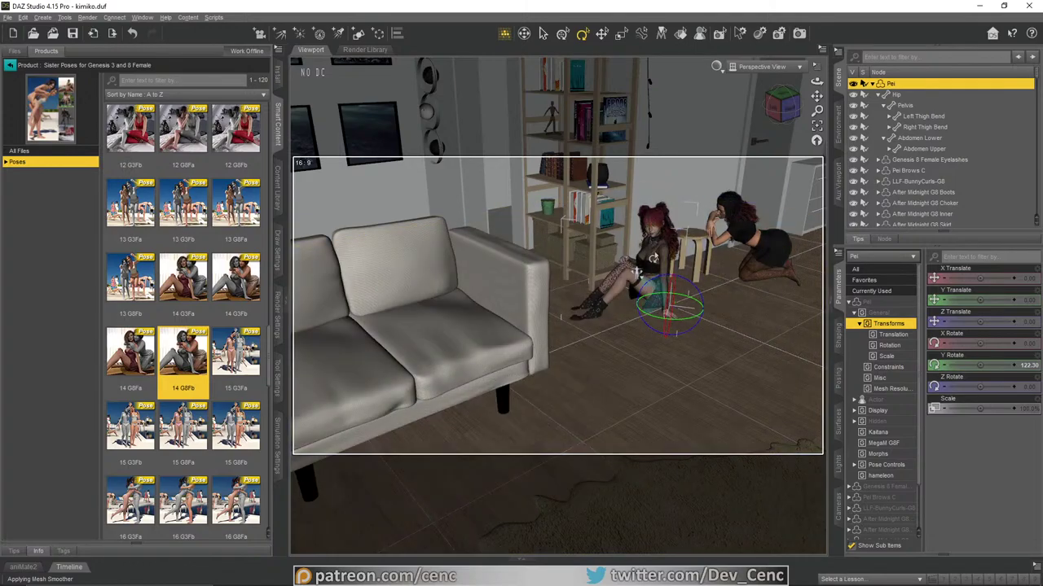
left_click(602, 33)
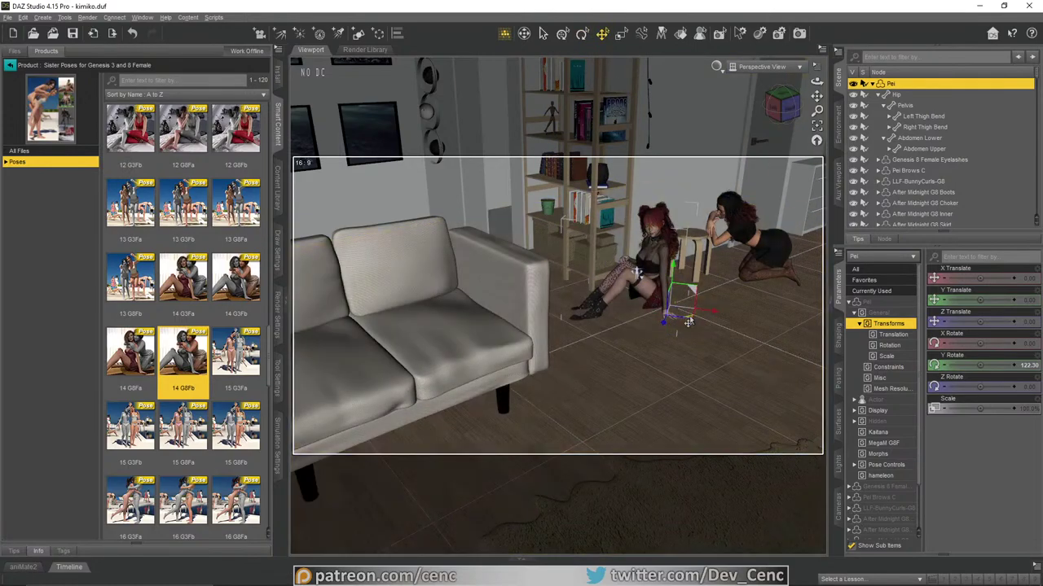
left_click_drag(688, 321, 436, 304)
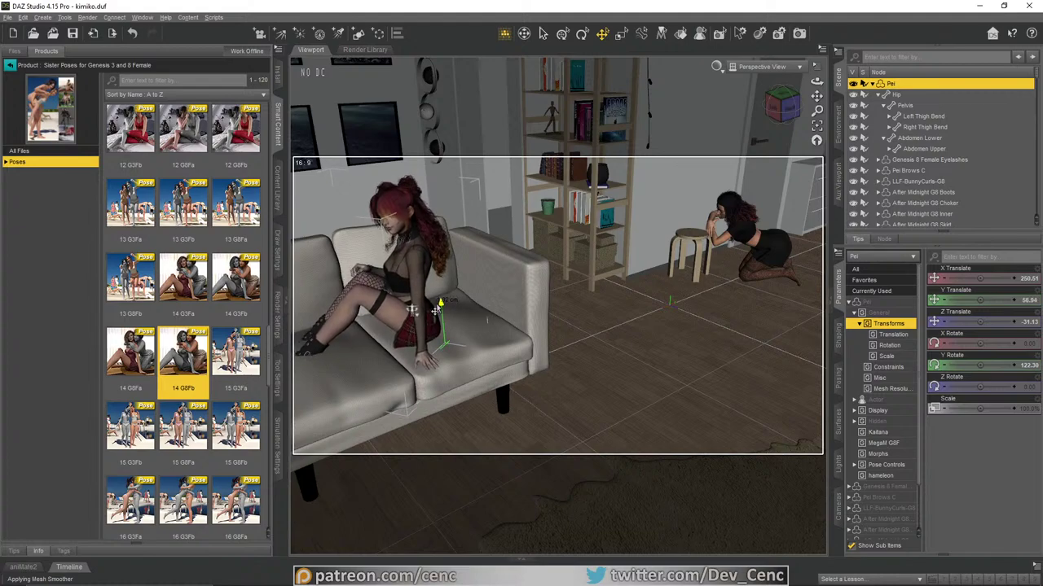
Step: Refine Pei's placement on the couch seat to a Y rotation of about 157 and about X 257, Y 58, Z -20
left_click_drag(816, 96, 970, 77)
scroll(598, 258, "up", 5)
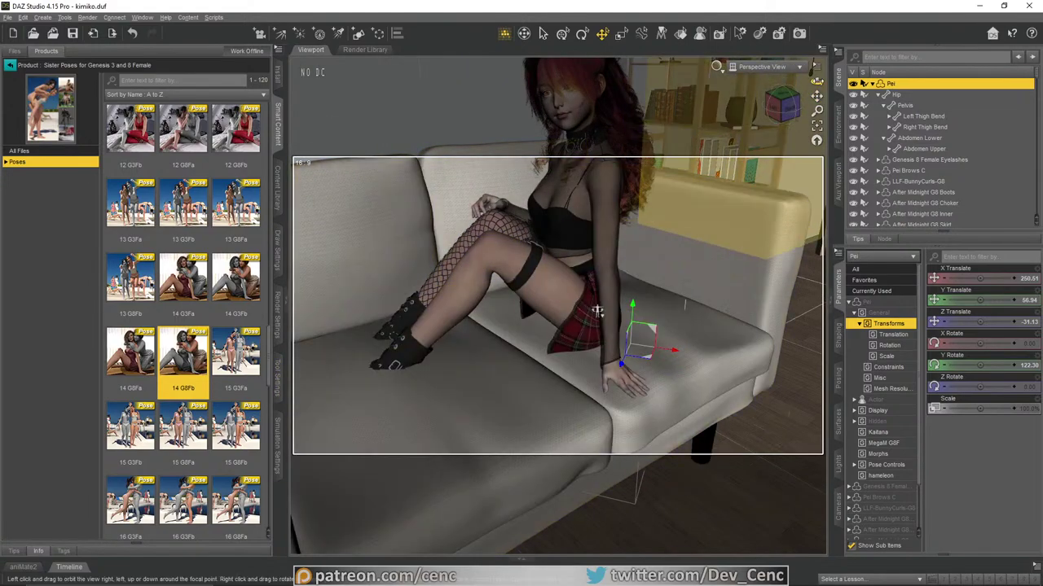
left_click_drag(816, 82, 814, 126)
left_click(815, 126)
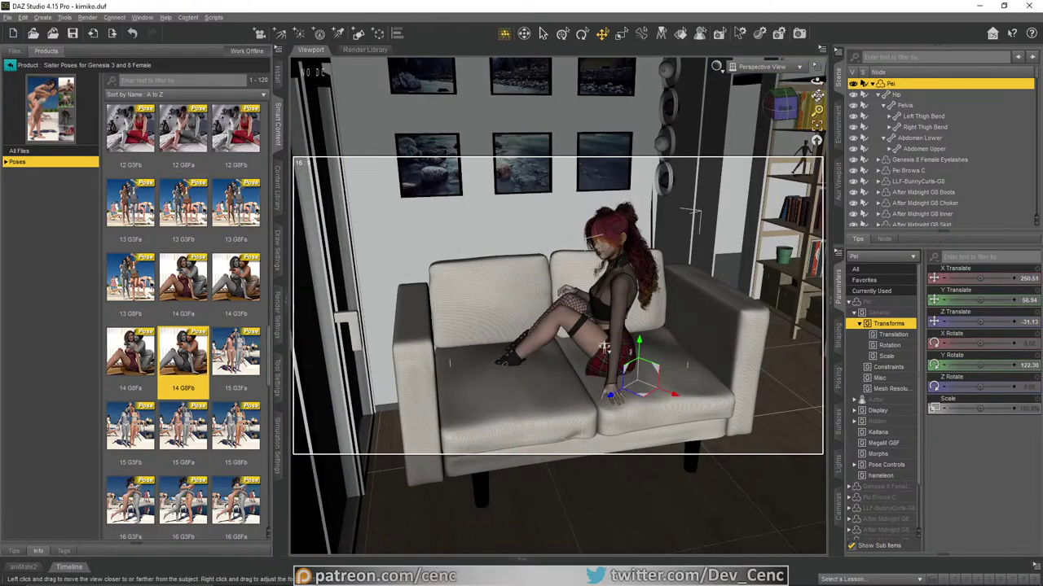
mouse_move(816, 81)
left_mouse_down()
mouse_move(709, 73)
mouse_move(816, 82)
left_mouse_up()
left_click(583, 34)
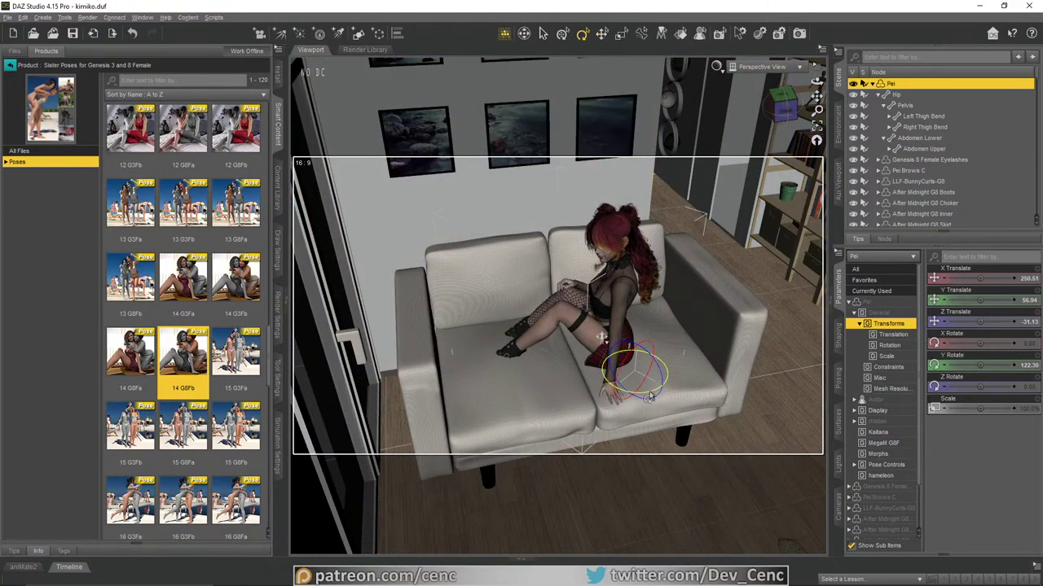
left_click_drag(649, 399, 659, 395)
left_click(602, 33)
left_click_drag(643, 391, 634, 381)
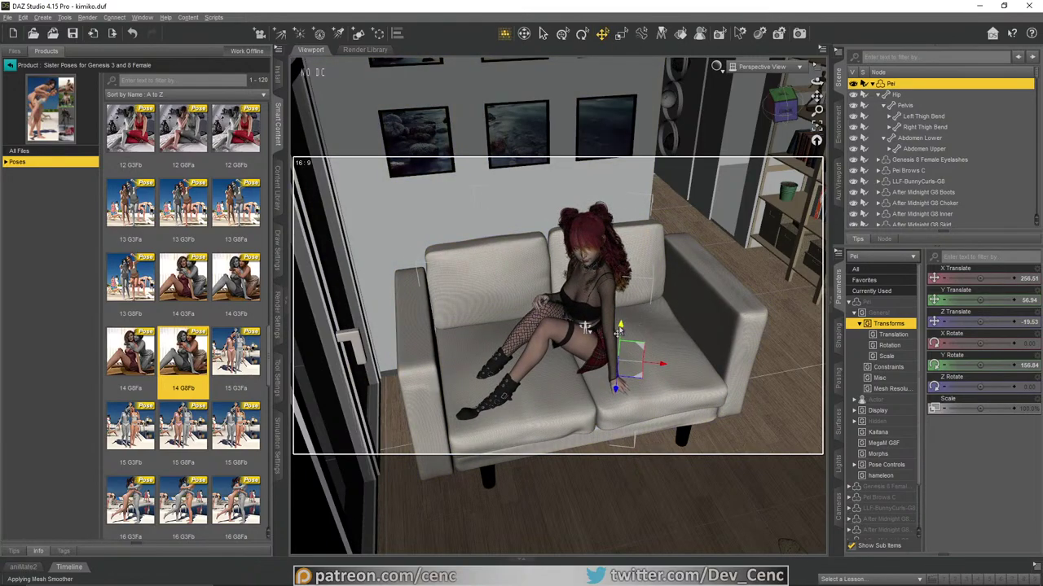
left_click_drag(619, 331, 619, 325)
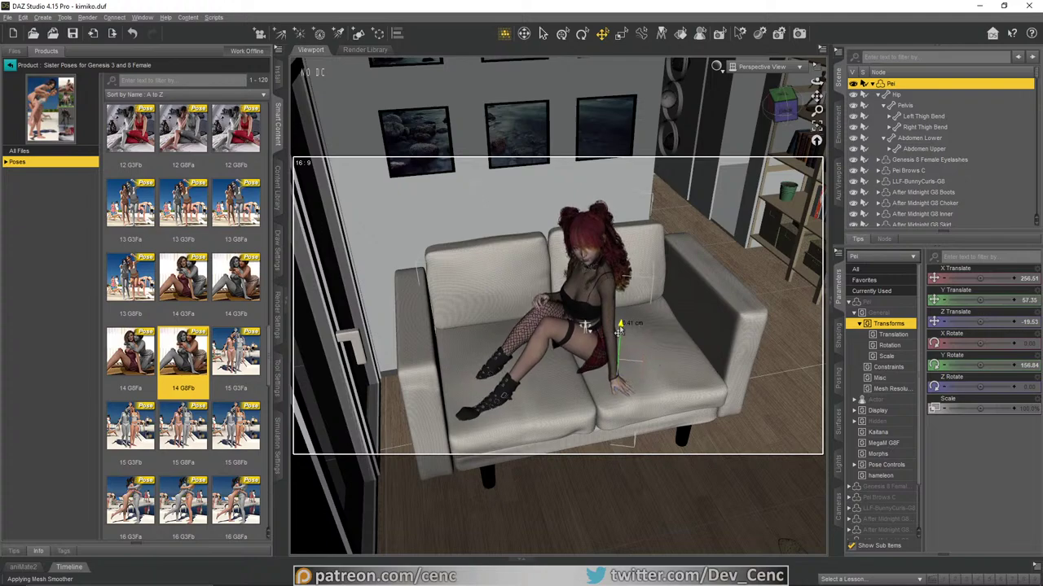
left_click_drag(619, 329, 619, 327)
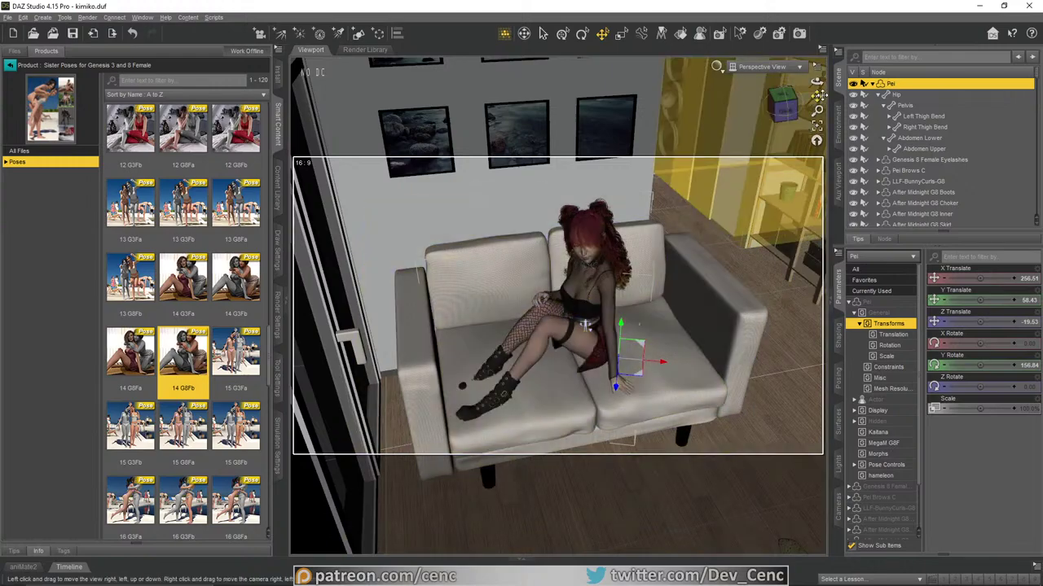
Step: Move Kelsey over to the couch at about X 259 and Z -24, and turn her to a Y rotation of about 134
left_click_drag(819, 96, 561, 68)
scroll(777, 289, "down", 2)
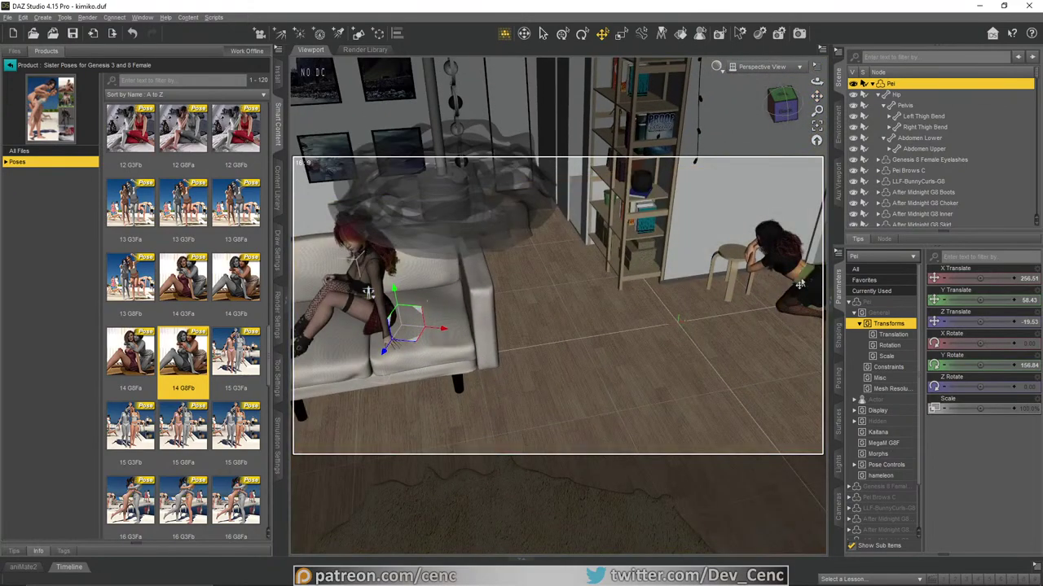
left_click(794, 281)
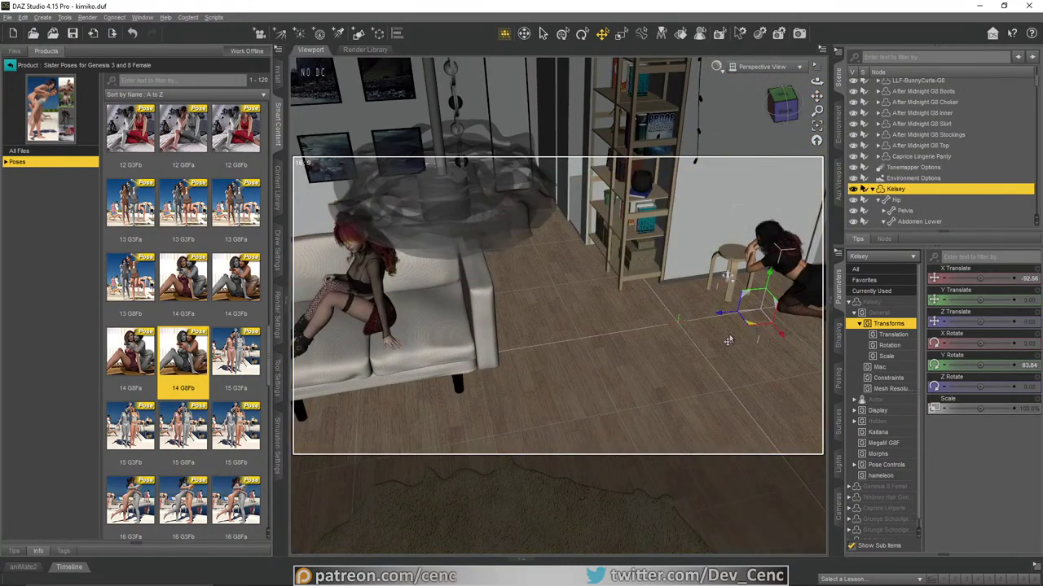
left_click_drag(715, 343, 379, 411)
left_click(583, 36)
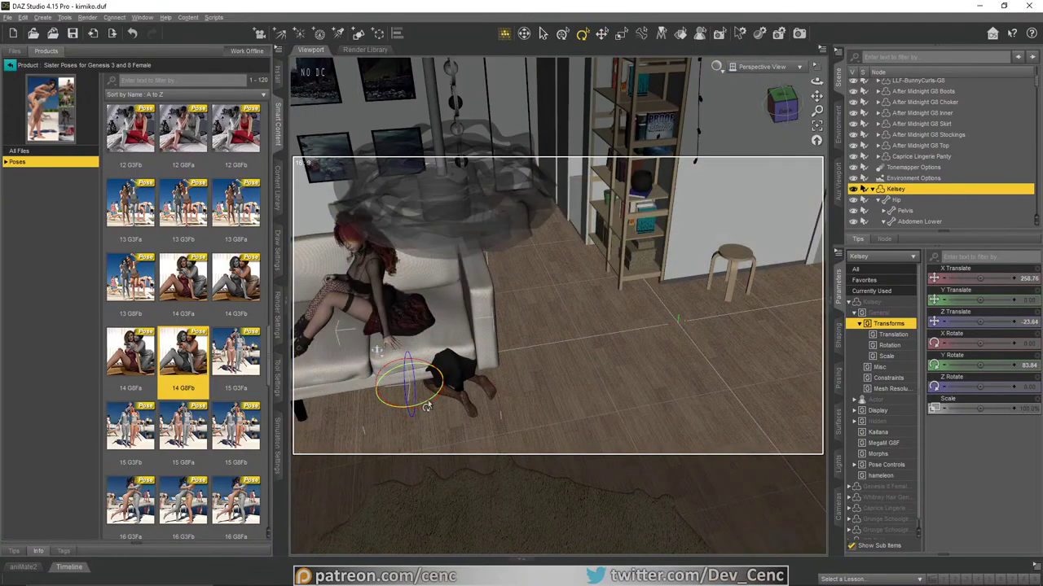
left_click_drag(427, 406, 444, 391)
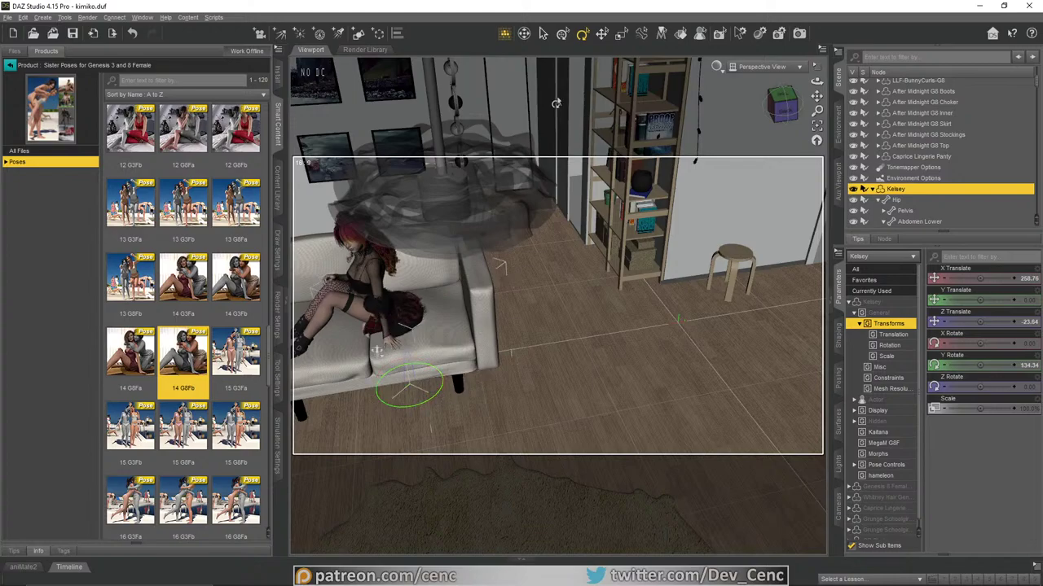
Step: Raise Kelsey onto the couch seat beside Pei, at a Y translate of about 64
left_click(602, 34)
left_click_drag(402, 354, 390, 282)
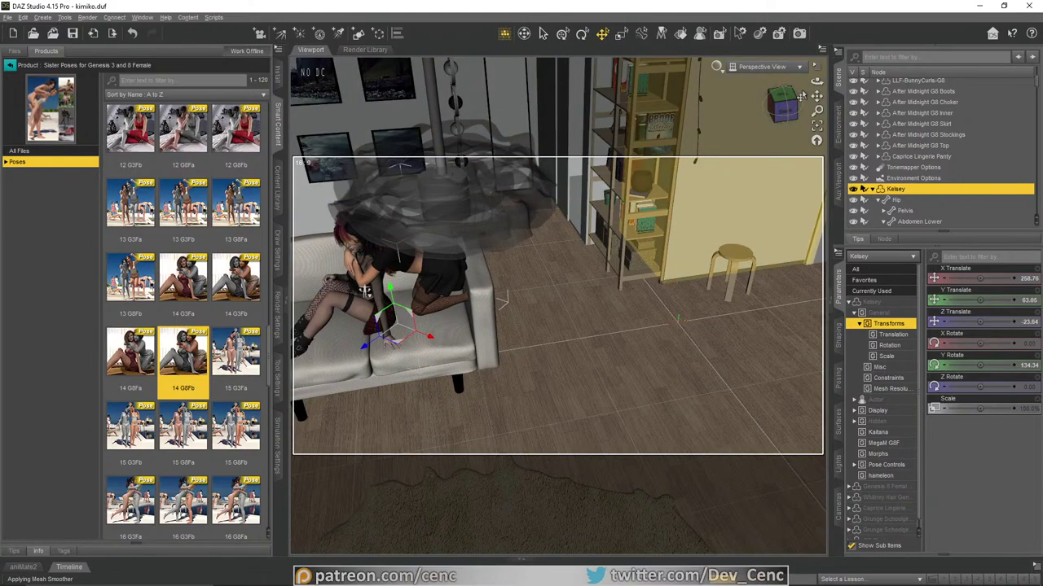
left_click_drag(816, 97, 1042, 134)
scroll(657, 241, "up", 3)
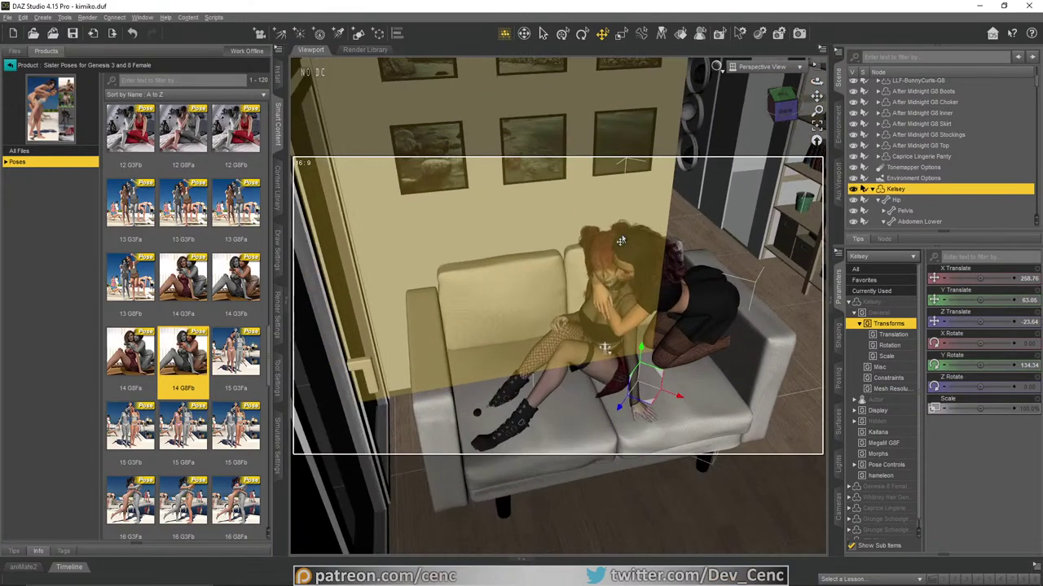
Step: Shift Kelsey to about X 268 and Z -22, and turn her to a Y rotation of about 155
scroll(657, 242, "up", 1)
left_click_drag(816, 82, 941, 97)
left_click_drag(577, 332, 760, 293, "alt")
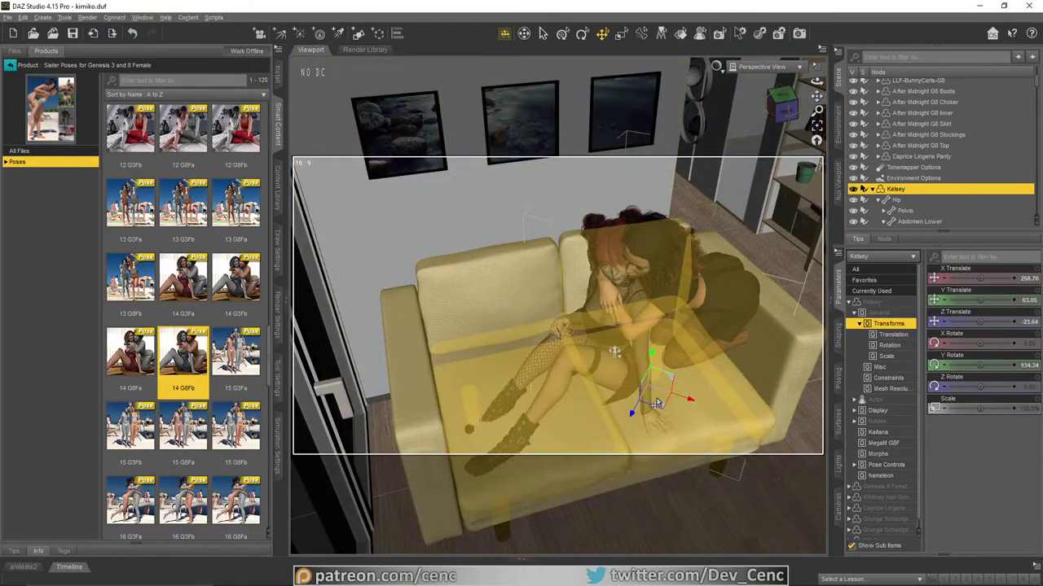
left_click_drag(658, 413, 639, 416)
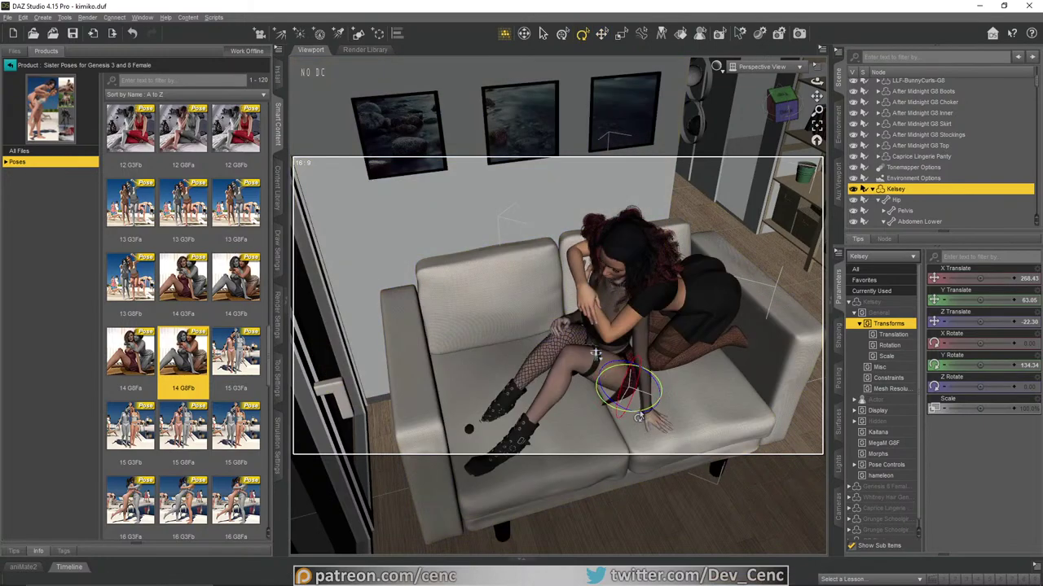
left_click_drag(640, 416, 644, 414)
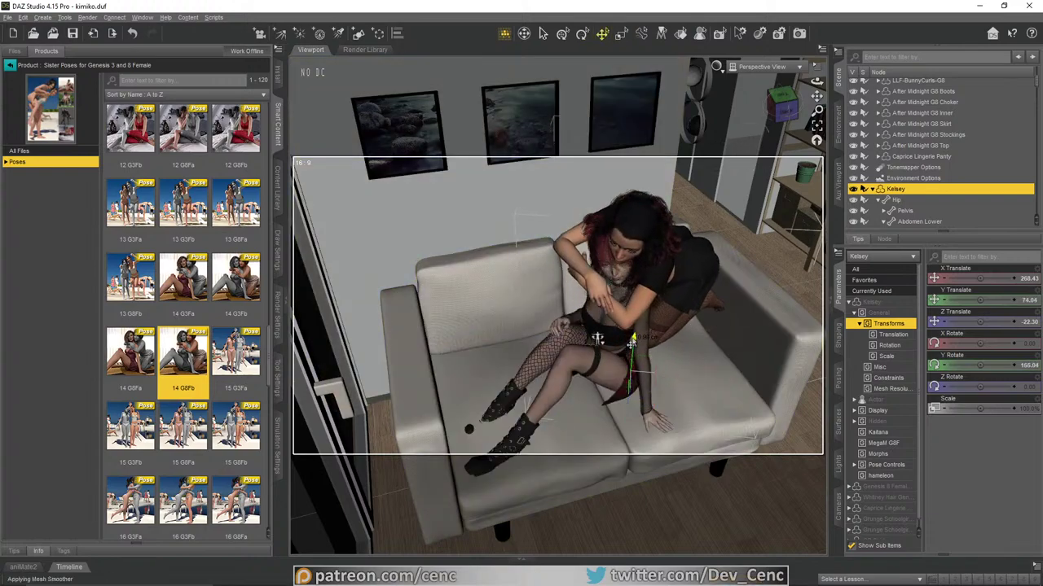
Step: Lower Kelsey to a Y translate of about 60 and move her closer to Pei, at about X 257 and Z -17
left_click_drag(632, 356, 634, 366)
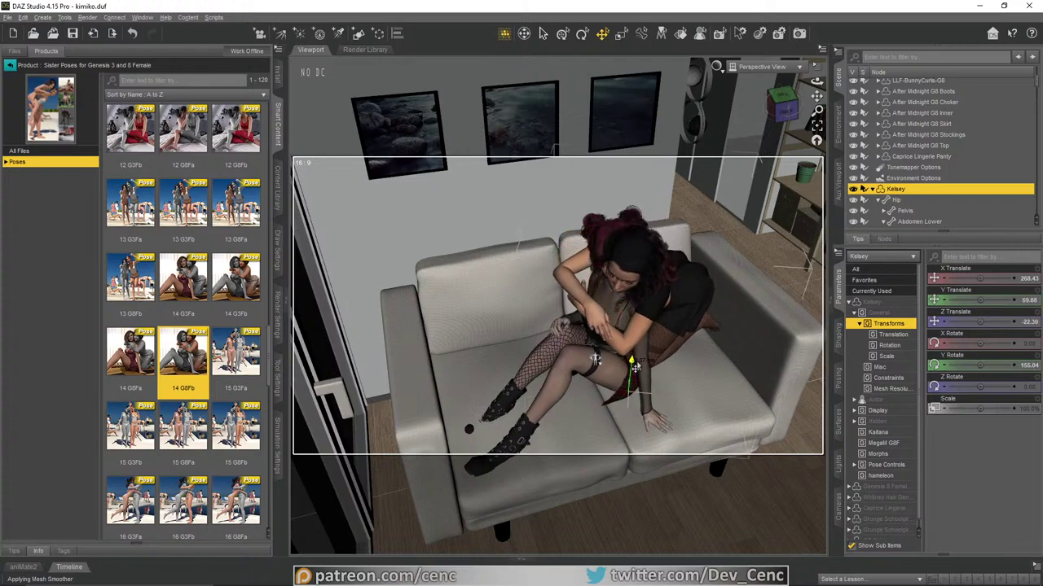
left_click_drag(649, 414, 665, 400)
scroll(749, 272, "up", 3)
left_click_drag(817, 82, 723, 54)
left_click_drag(671, 461, 665, 436, "alt")
scroll(666, 436, "down", 5)
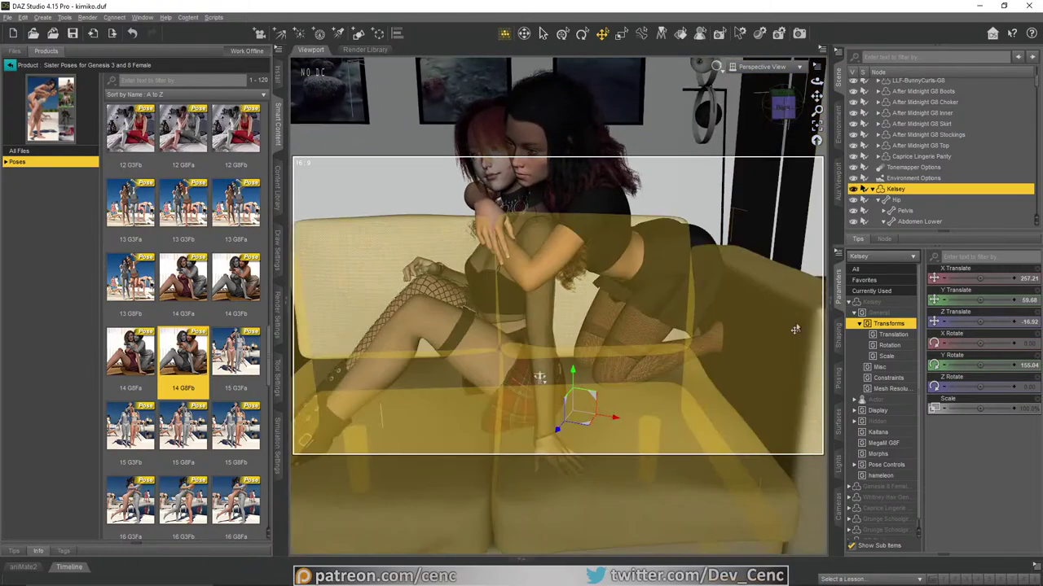
Step: Widen the couch to an X scale of 120% and shift it to an X translate of about 284
left_click(601, 408)
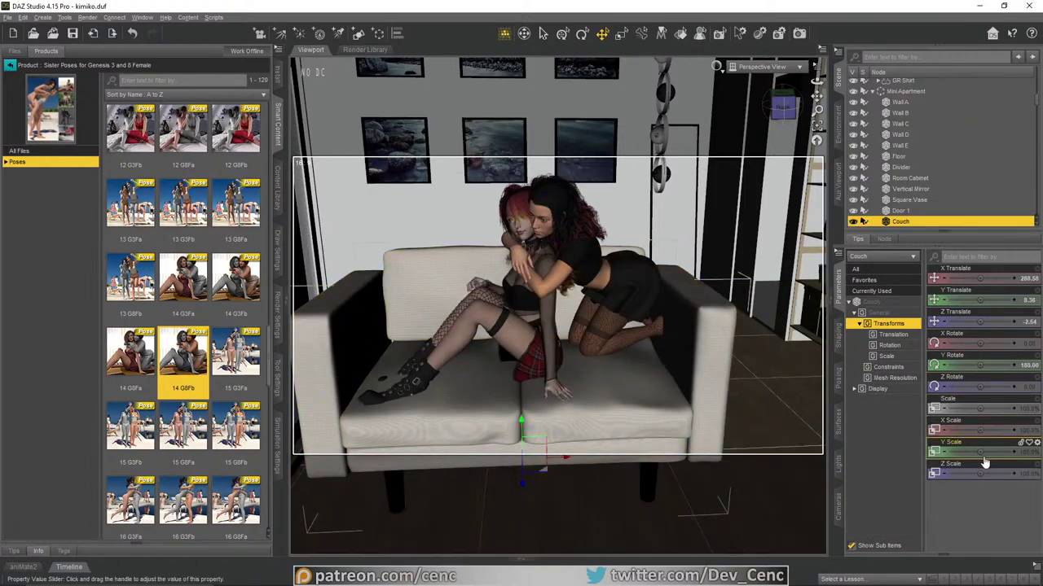
left_click_drag(980, 430, 1003, 430)
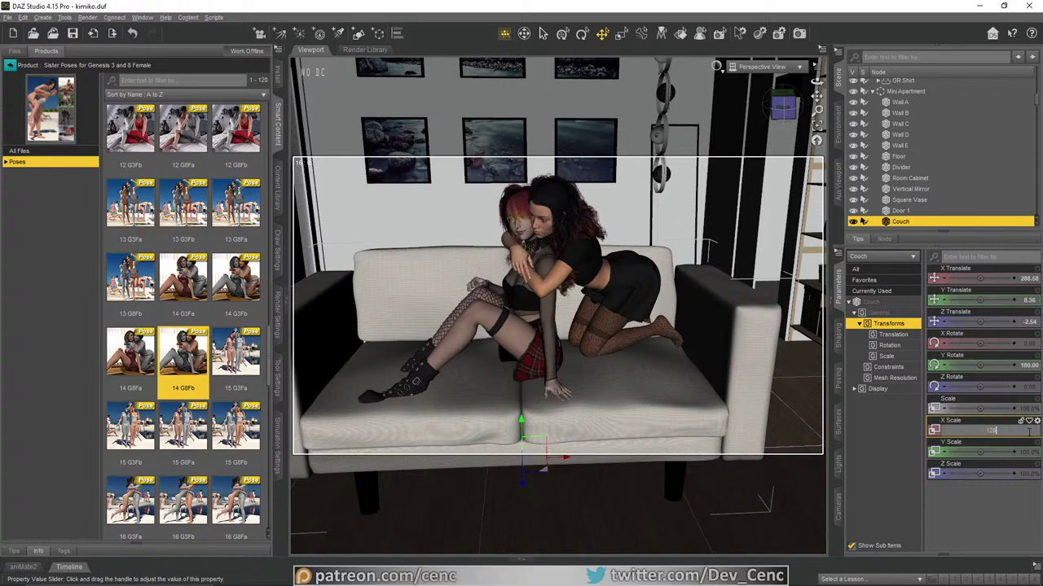
key("Return")
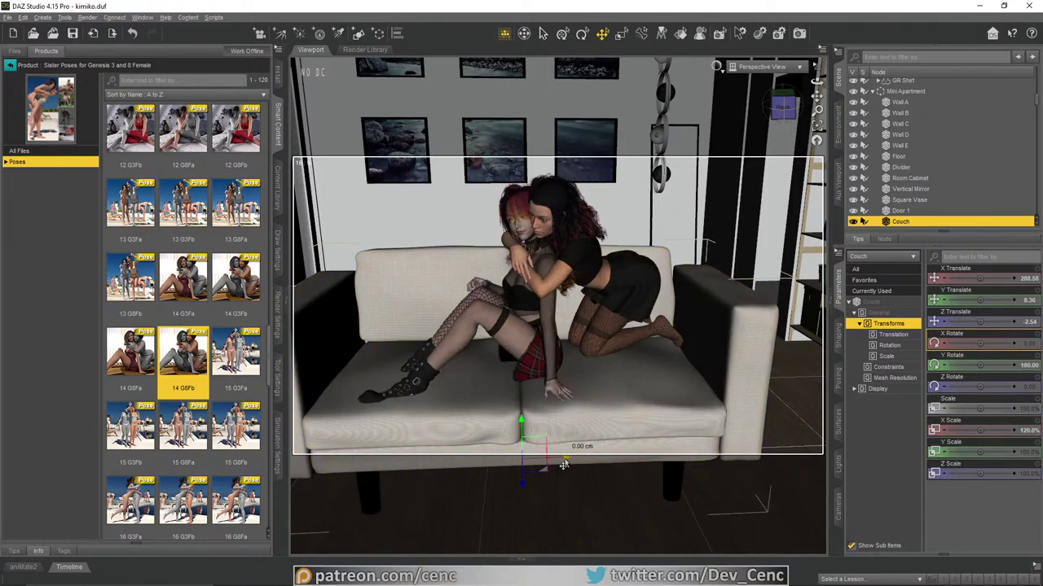
left_click_drag(564, 464, 586, 387)
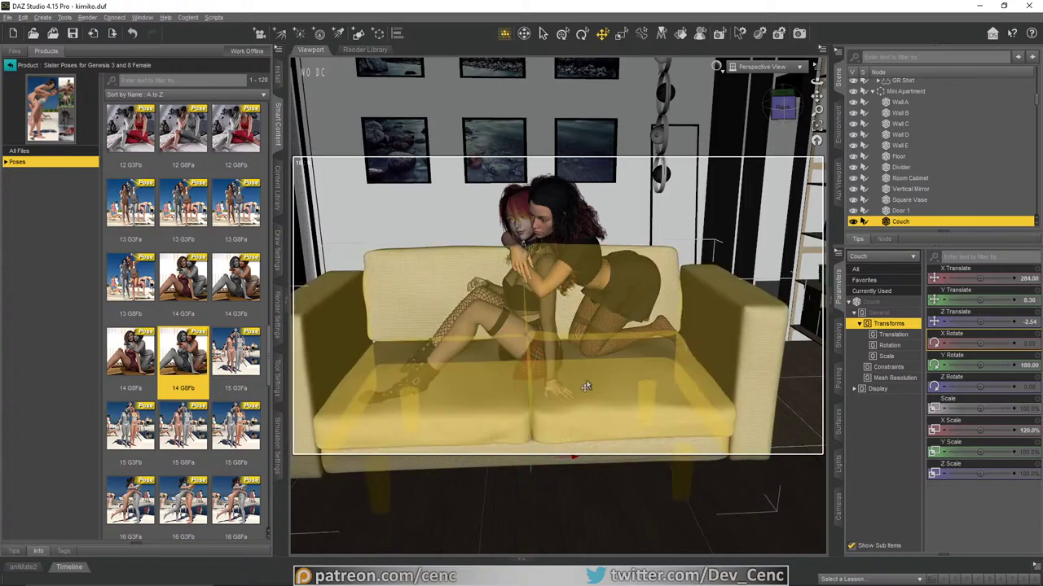
Step: Lower Kelsey onto the couch seat at a Y translate of about 57 and move her to about X 257, Z -23
left_click(588, 365)
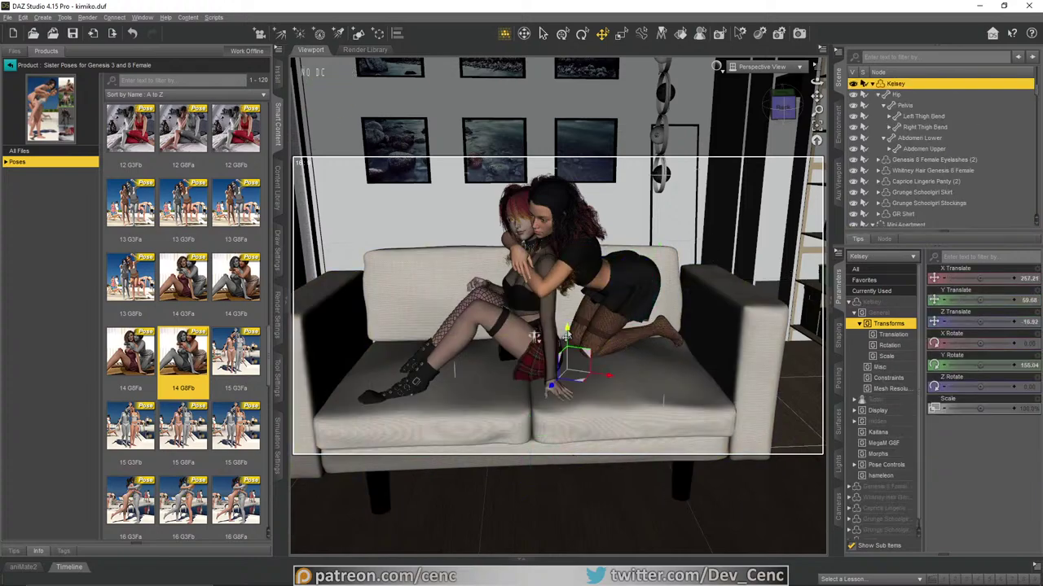
left_click_drag(566, 332, 563, 344)
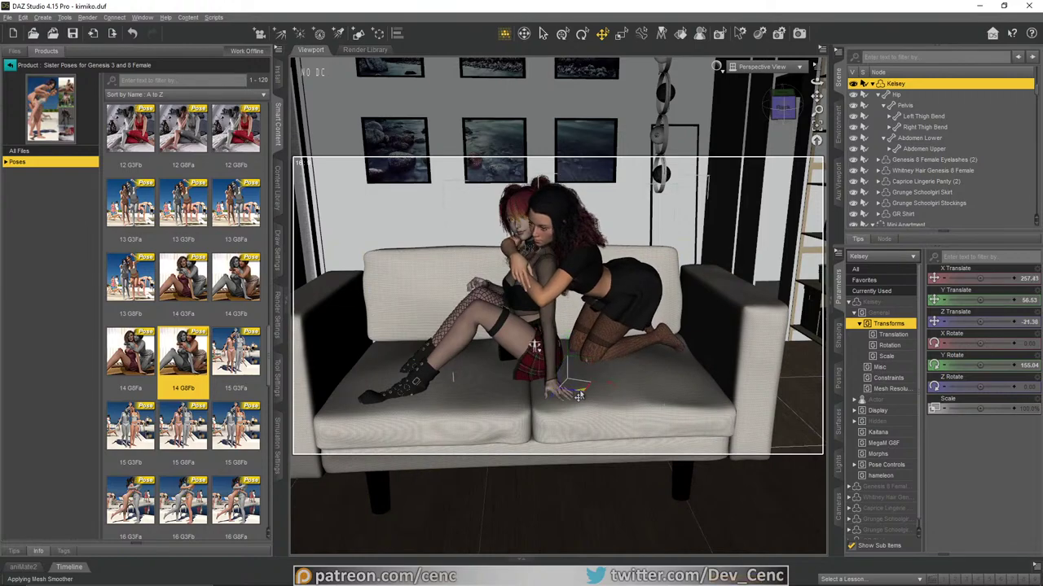
left_click_drag(578, 396, 581, 397)
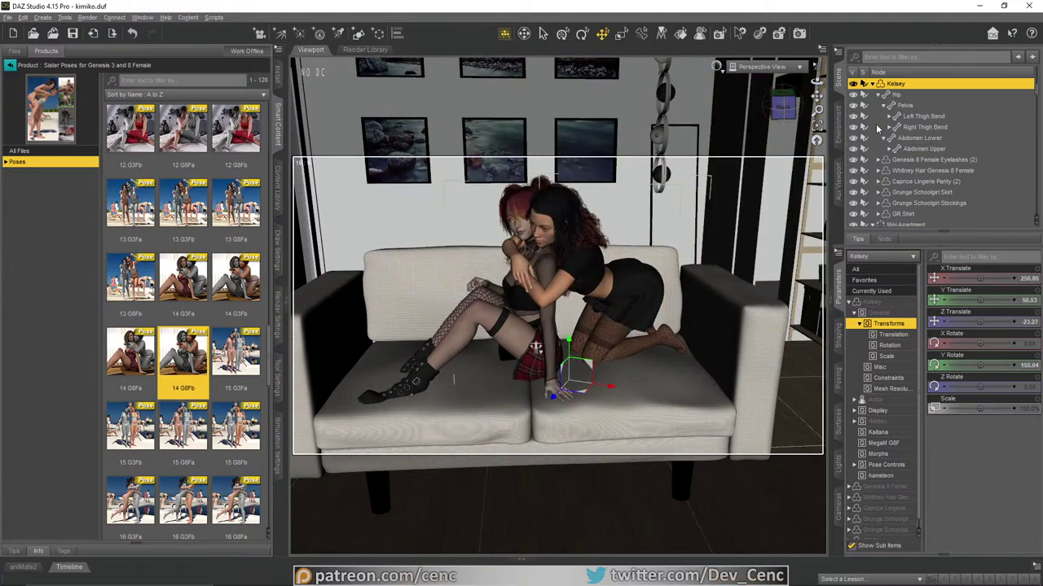
Step: Examine the two embracing characters and their contact with the couch seat from several angles
left_click_drag(816, 83, 825, 85)
left_click_drag(538, 347, 540, 331)
scroll(539, 331, "up", 12)
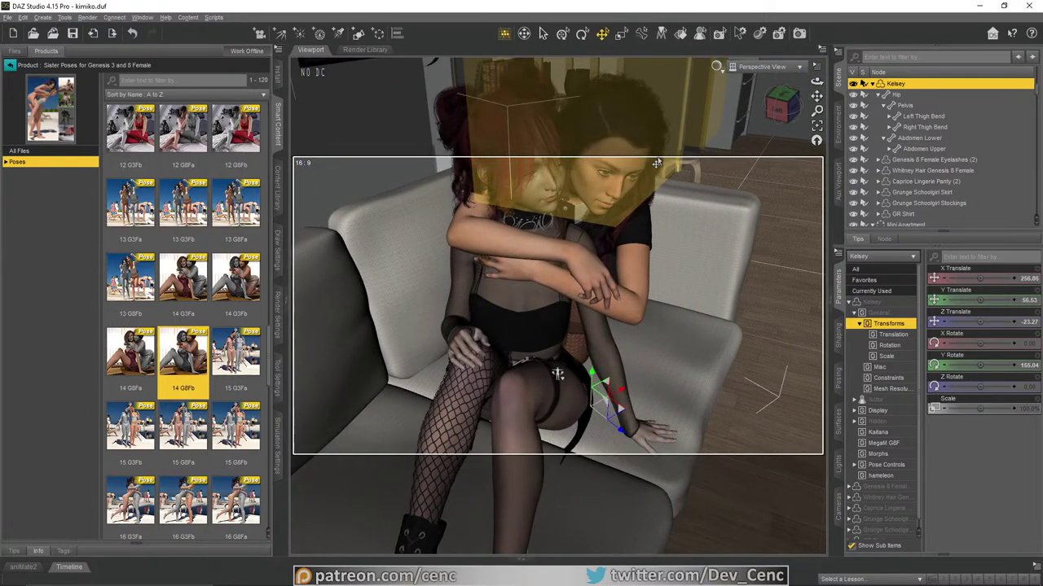
scroll(658, 162, "up", 1)
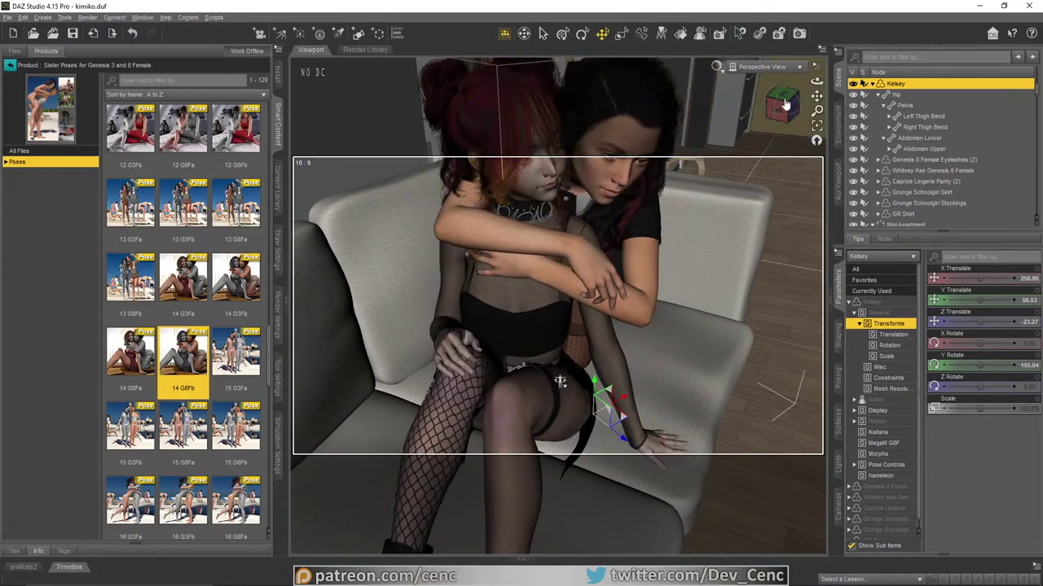
left_click_drag(816, 82, 762, 84)
mouse_move(559, 405)
left_mouse_down()
mouse_move(550, 418)
mouse_move(495, 338)
mouse_move(513, 326)
mouse_move(557, 399)
mouse_move(549, 409)
left_mouse_up()
scroll(580, 357, "down", 3)
scroll(580, 357, "up", 1)
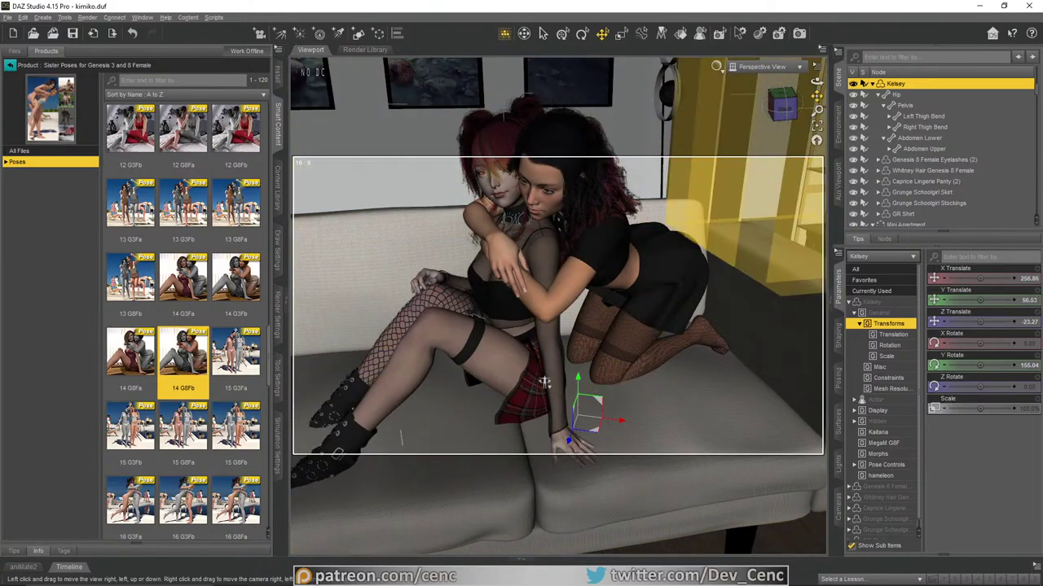
left_click_drag(817, 97, 913, 24)
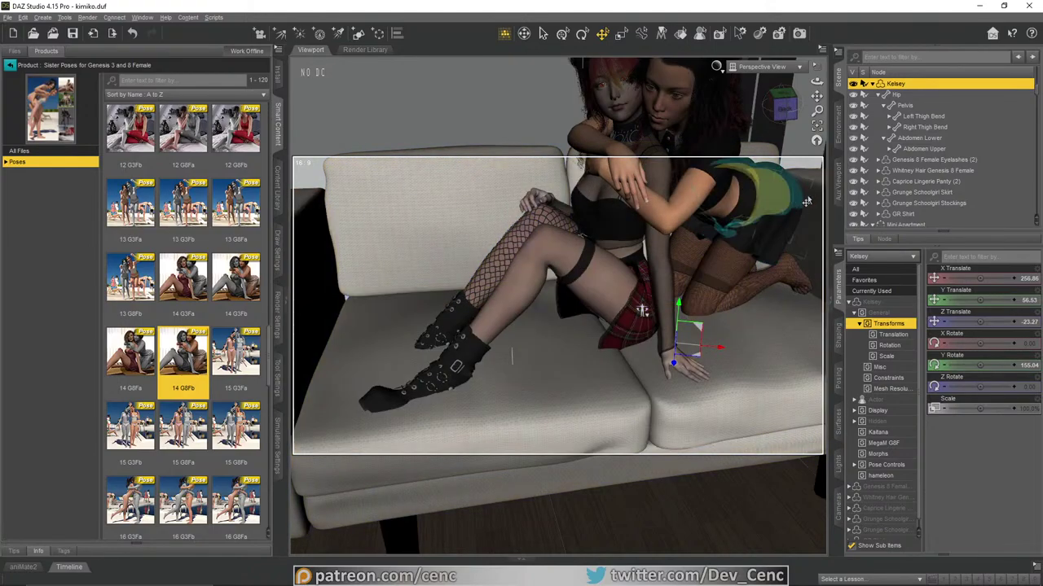
left_click_drag(816, 96, 749, 107)
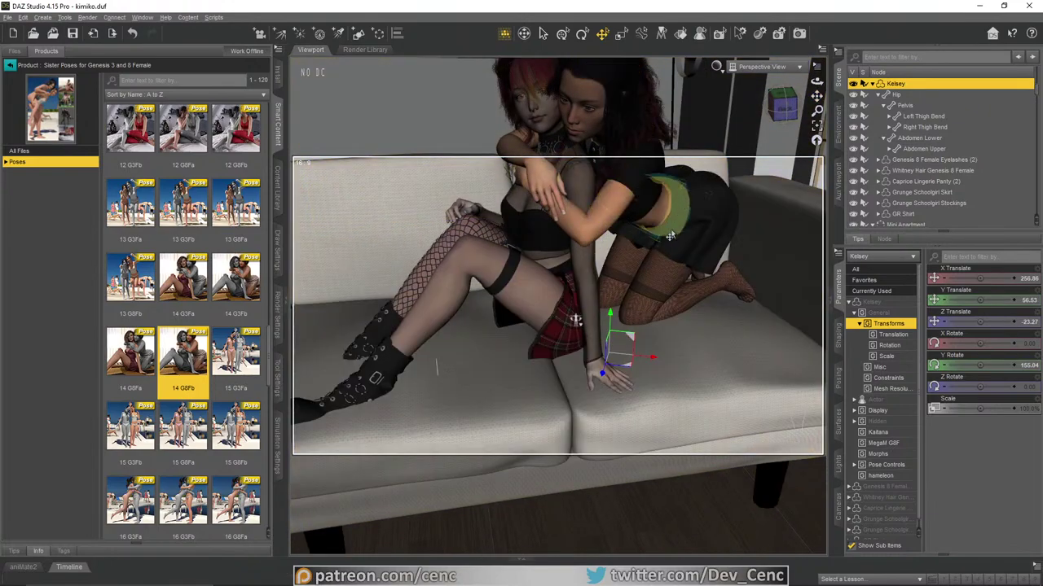
Step: Straighten Pei's right leg by setting the Right Shin bend to about 75
scroll(642, 267, "down", 1)
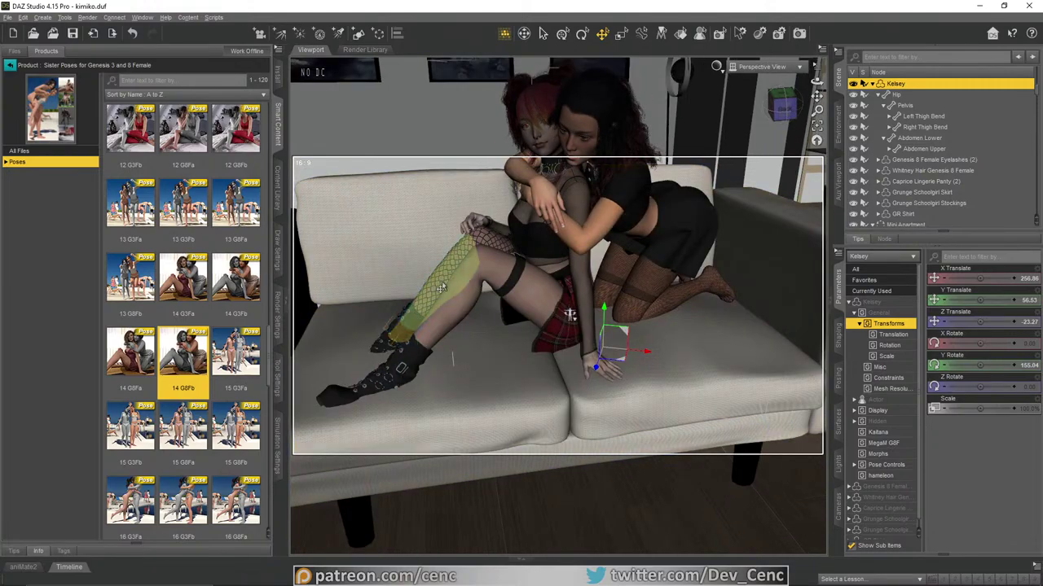
left_click(422, 305)
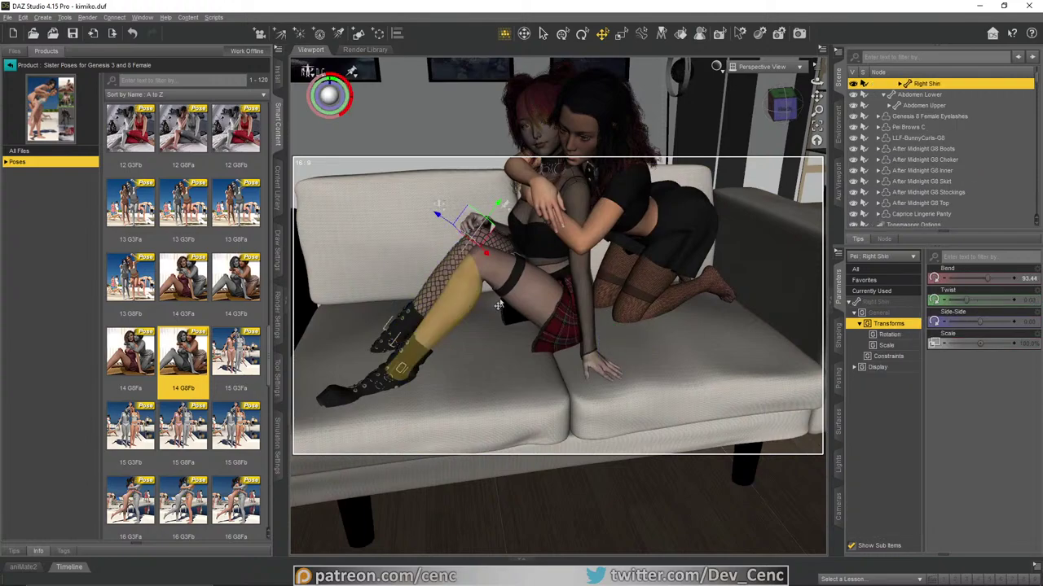
left_click_drag(983, 279, 980, 281)
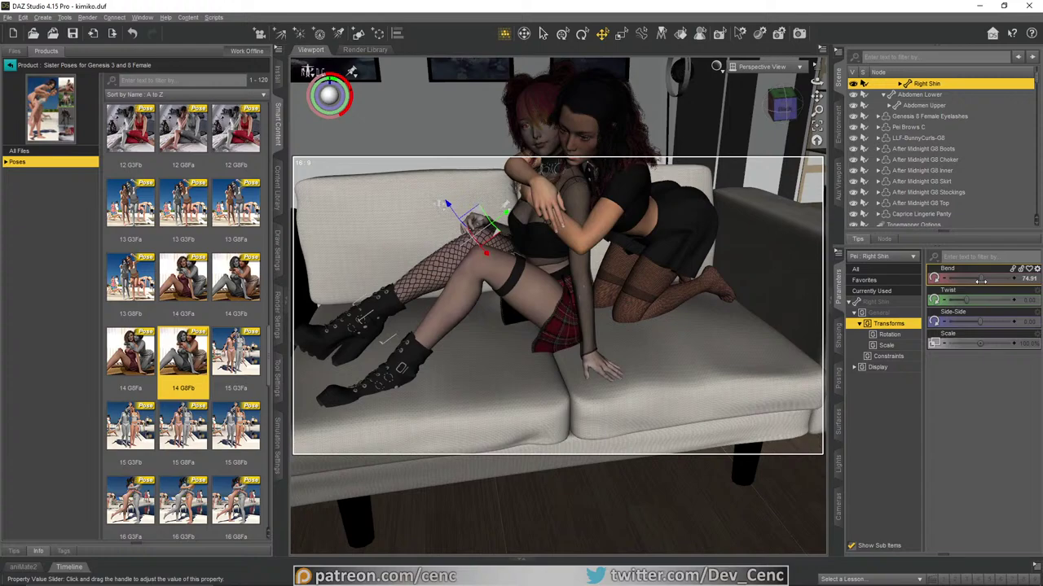
Step: Collapse the expanded scene hierarchies and delete the After Midnight G8 Boots from Pei
scroll(894, 135, "up", 2)
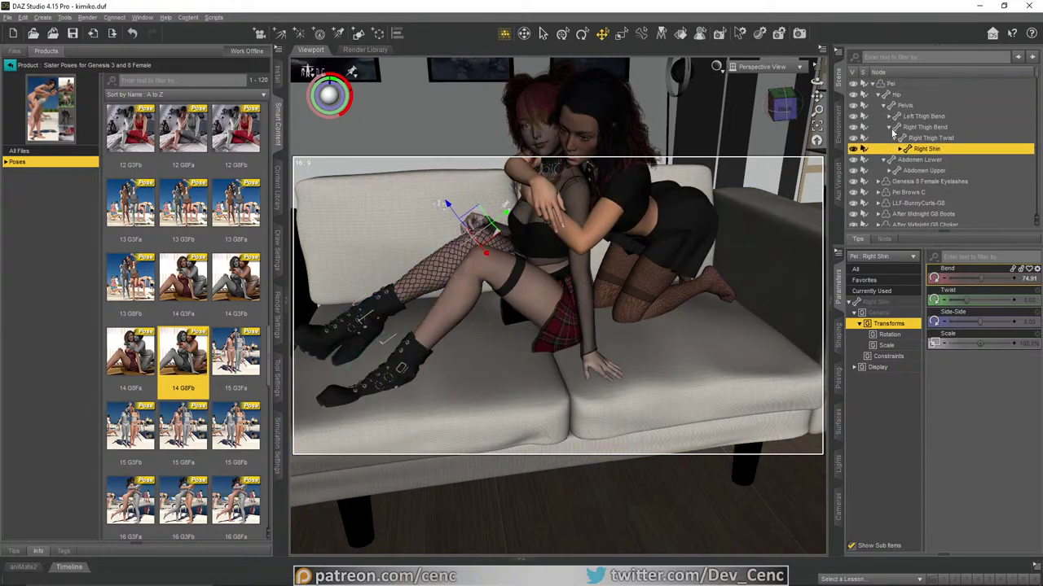
left_click(874, 85)
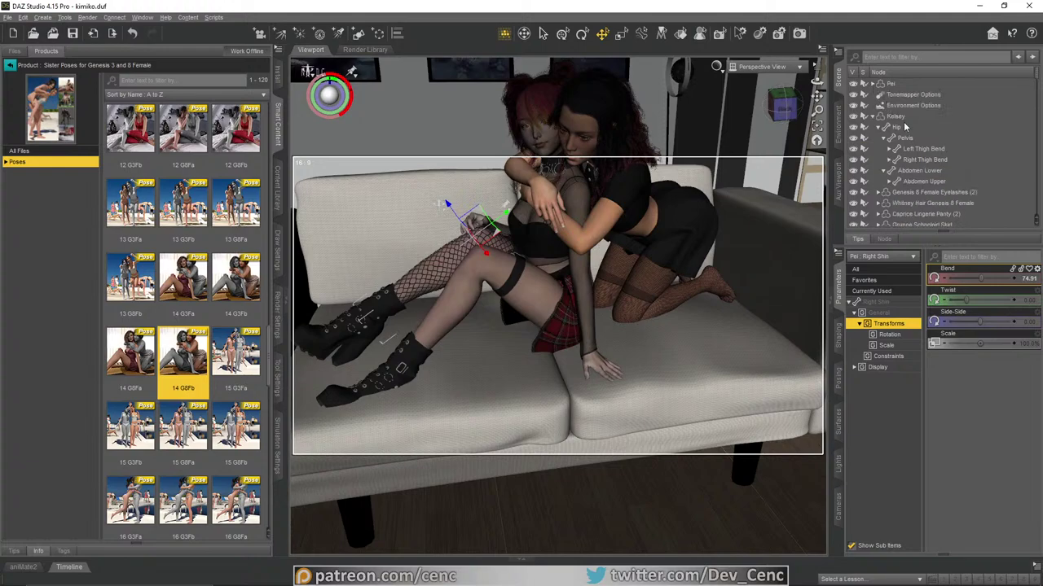
left_click(875, 118)
left_click(873, 128)
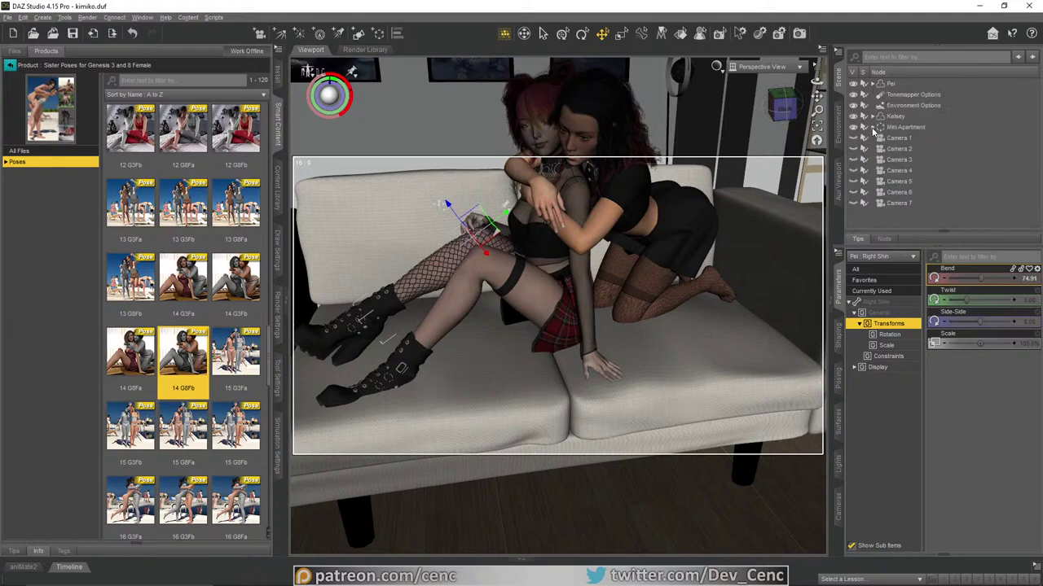
left_click(874, 85)
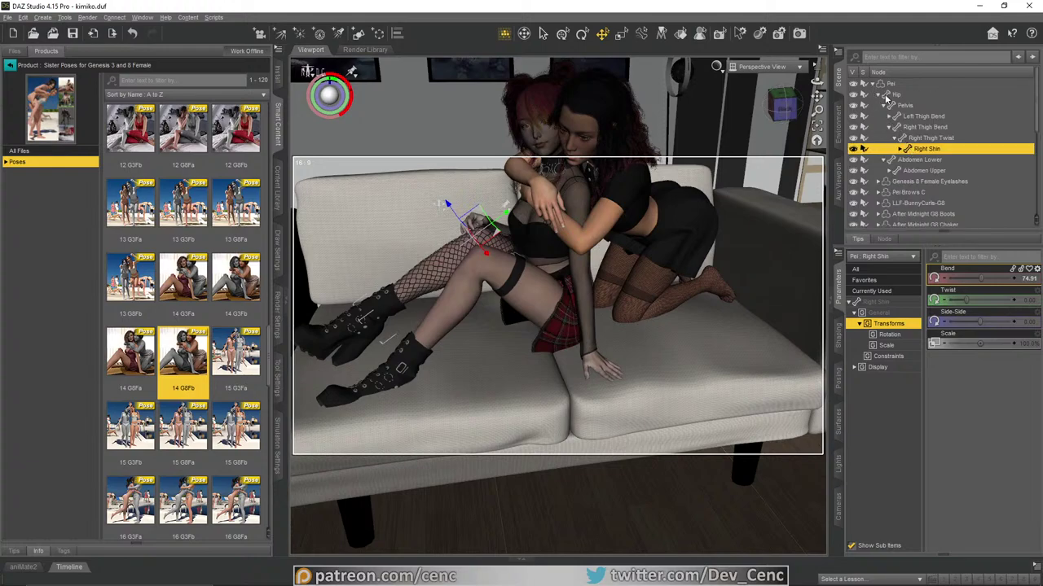
left_click(883, 95)
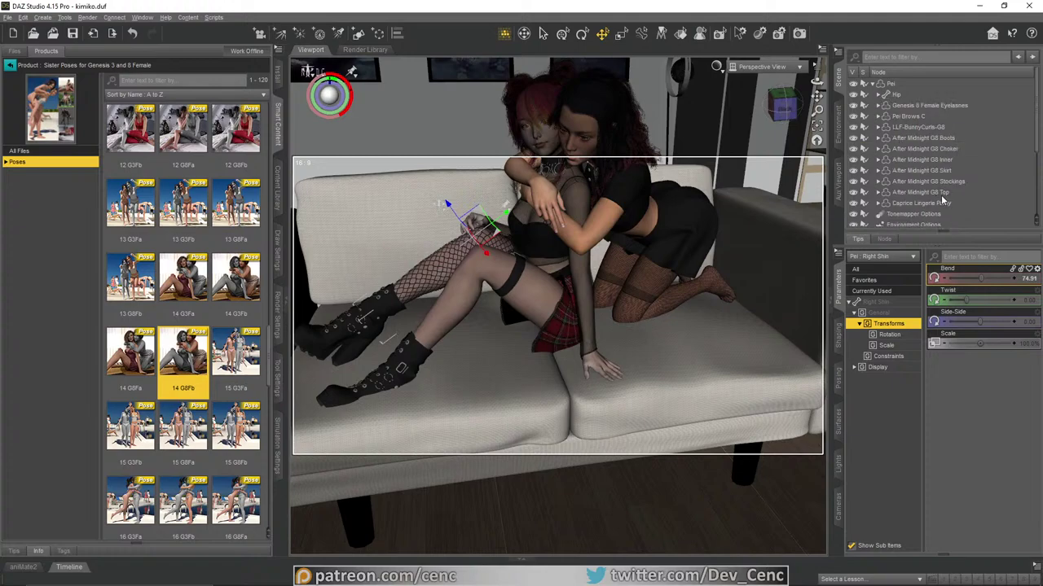
left_click(946, 139)
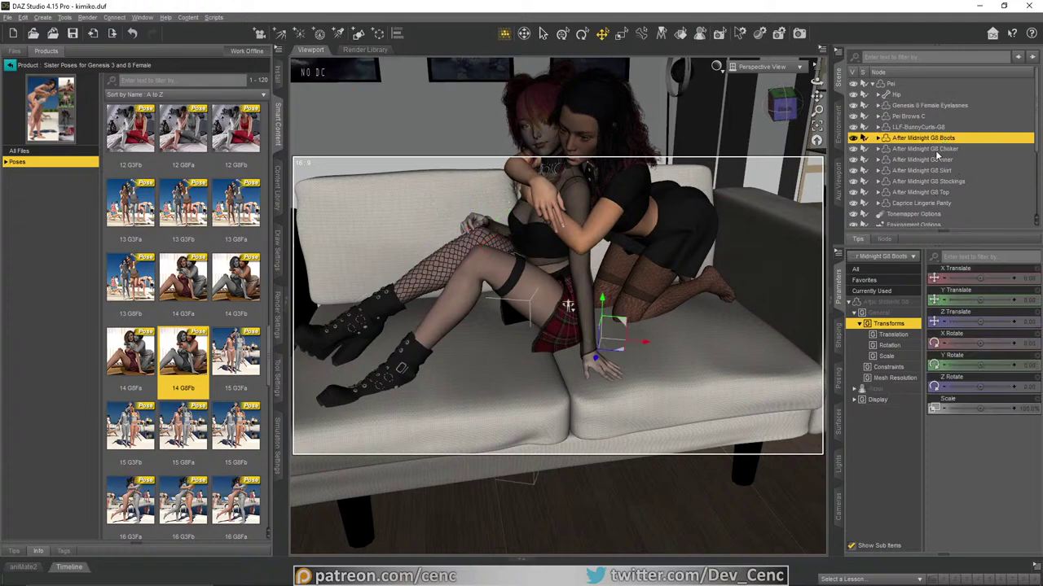
key("Delete")
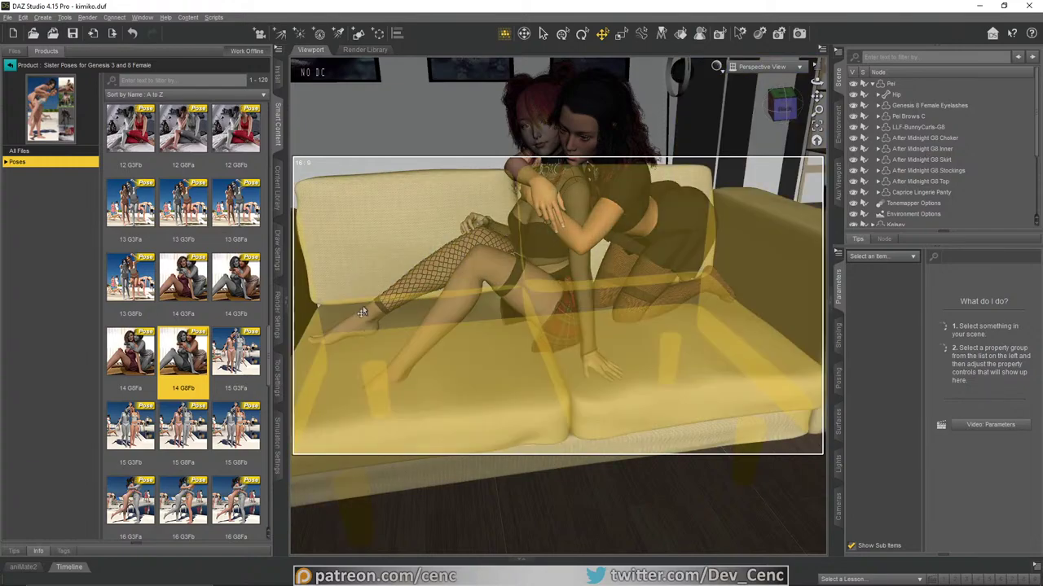
Step: Set Pei's Right Shin bend to about 89
left_click(396, 291)
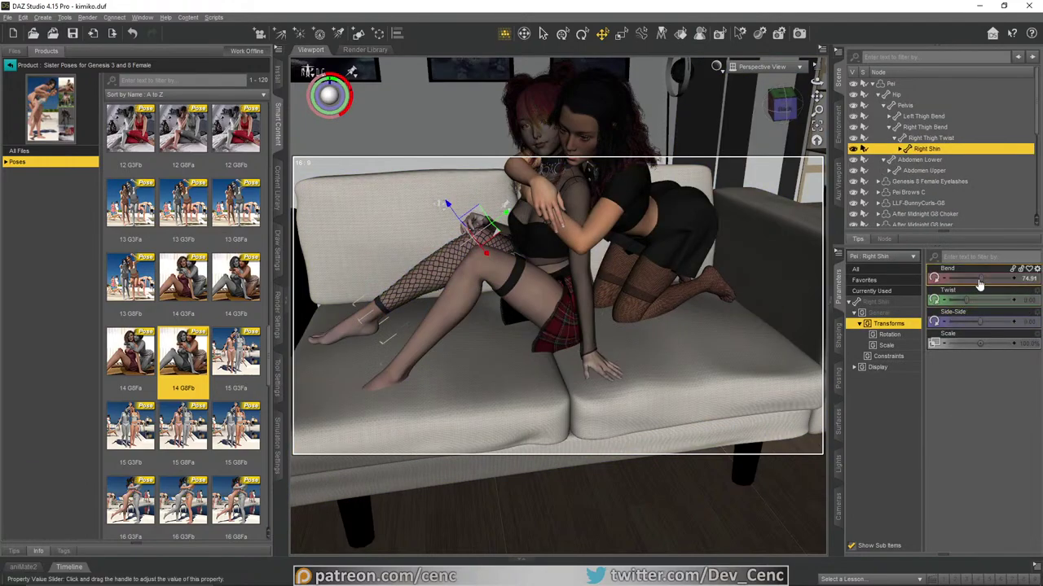
left_click_drag(980, 280, 985, 281)
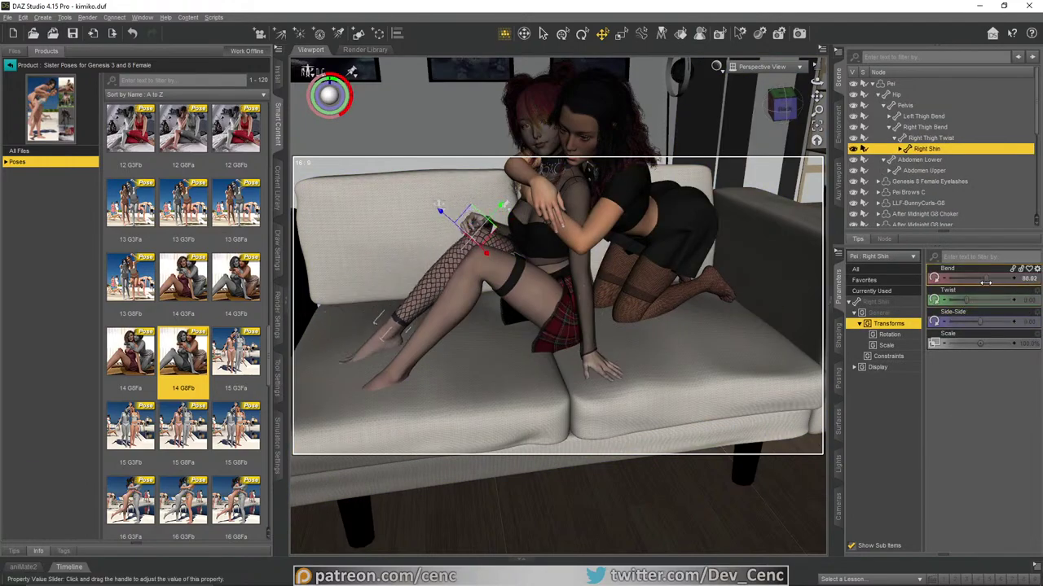
left_click_drag(986, 282, 986, 284)
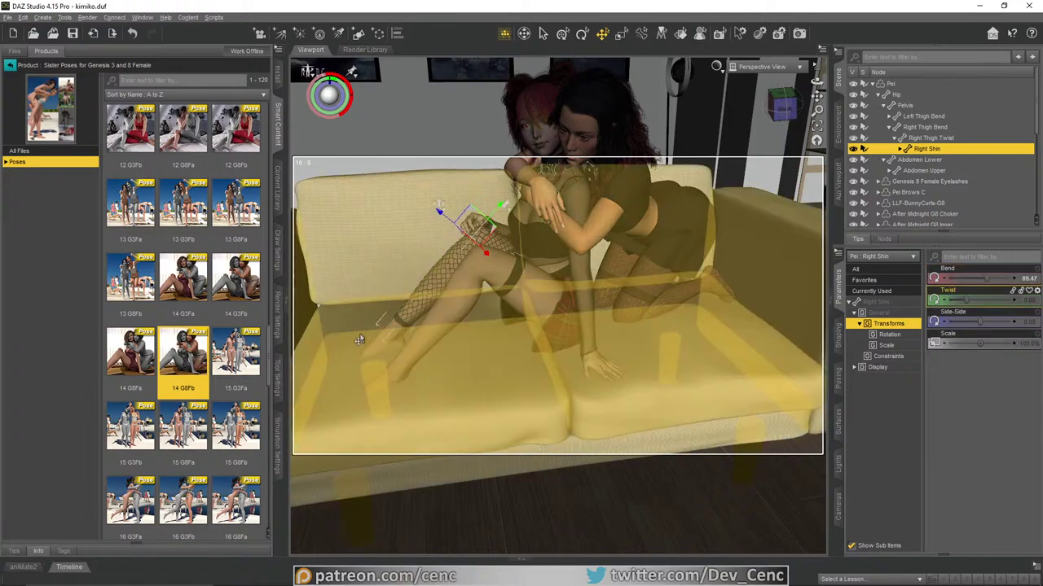
Step: Set Pei's Right Thigh bend to about -125 and her Right Foot bend to about 52
left_click(379, 343)
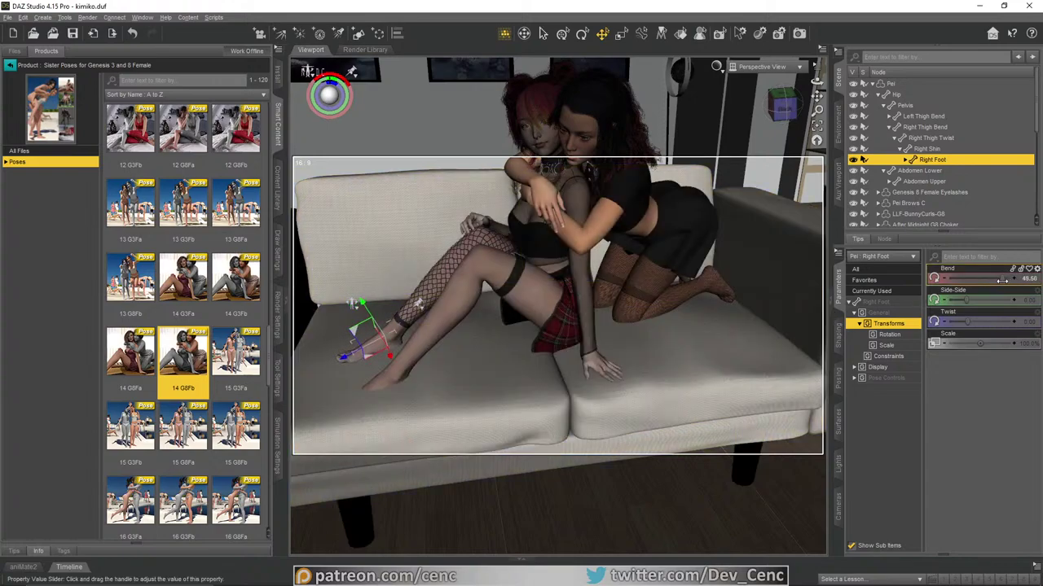
left_click(491, 249)
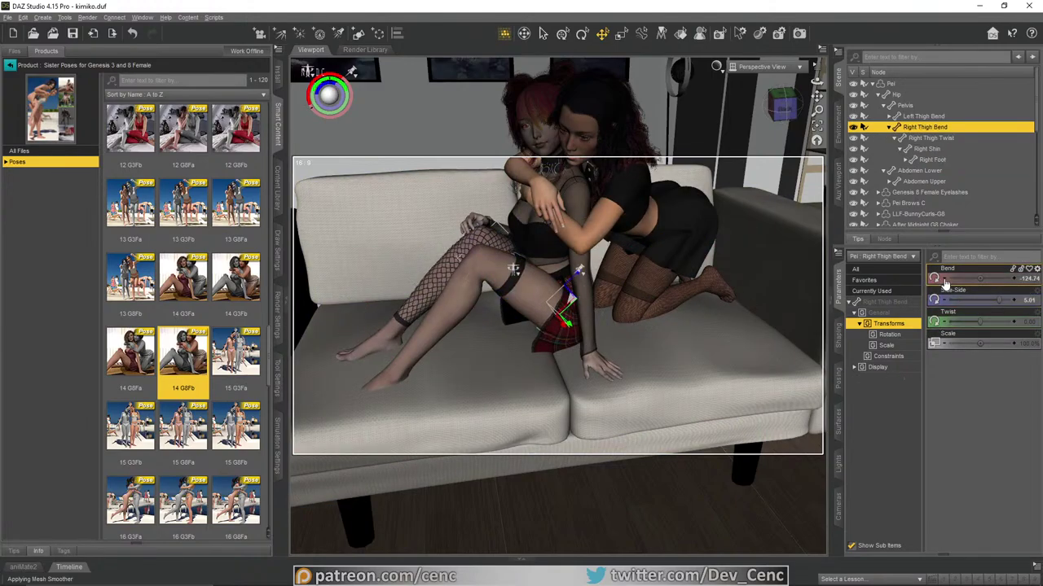
left_click(373, 342)
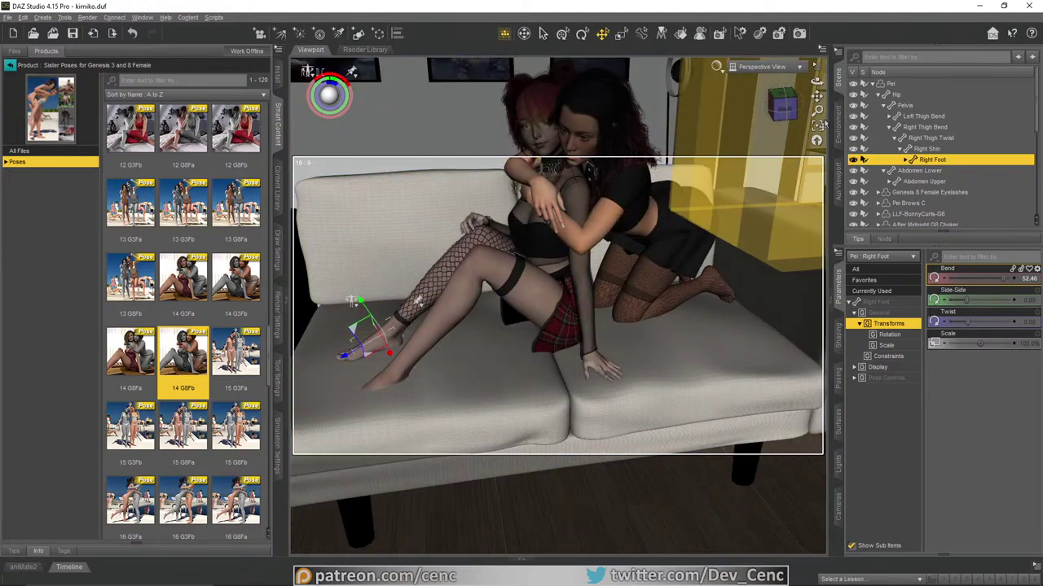
Step: Try to reposition Pei's right foot so that it rests on the couch cushion
left_click(816, 125)
left_click_drag(817, 81, 676, 79)
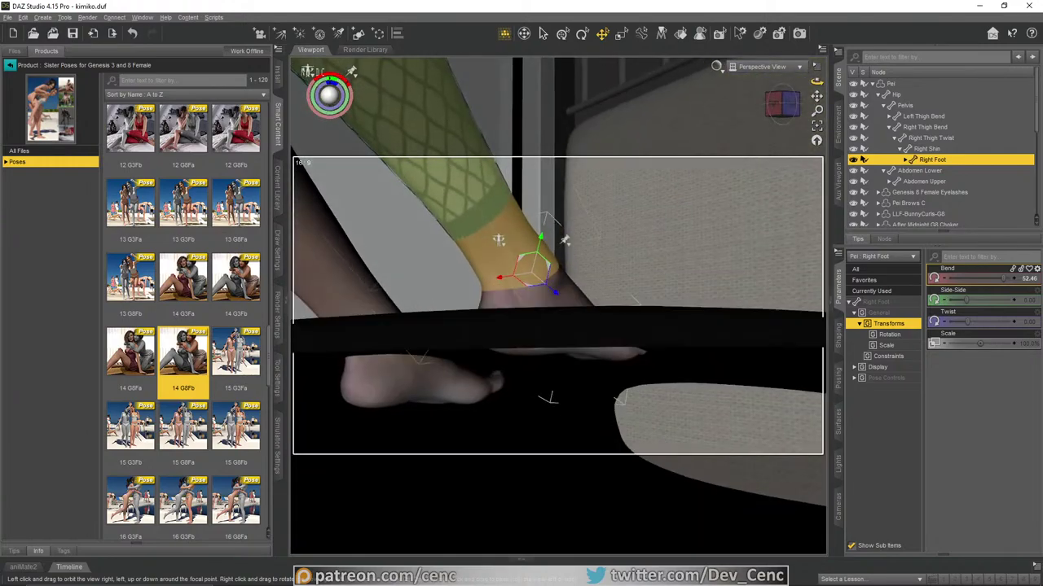
left_click_drag(817, 81, 692, 91)
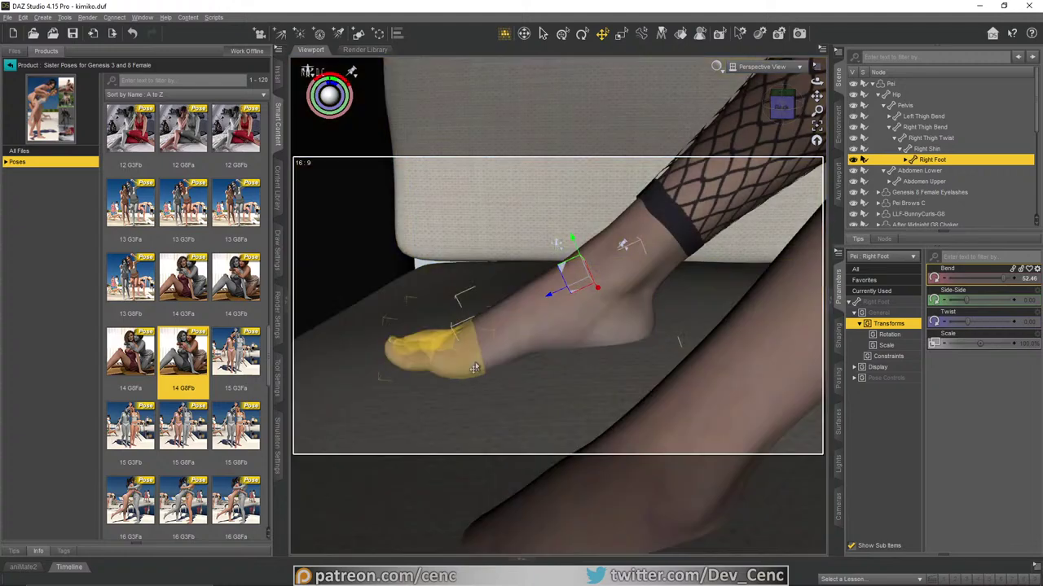
left_click_drag(816, 81, 961, 57)
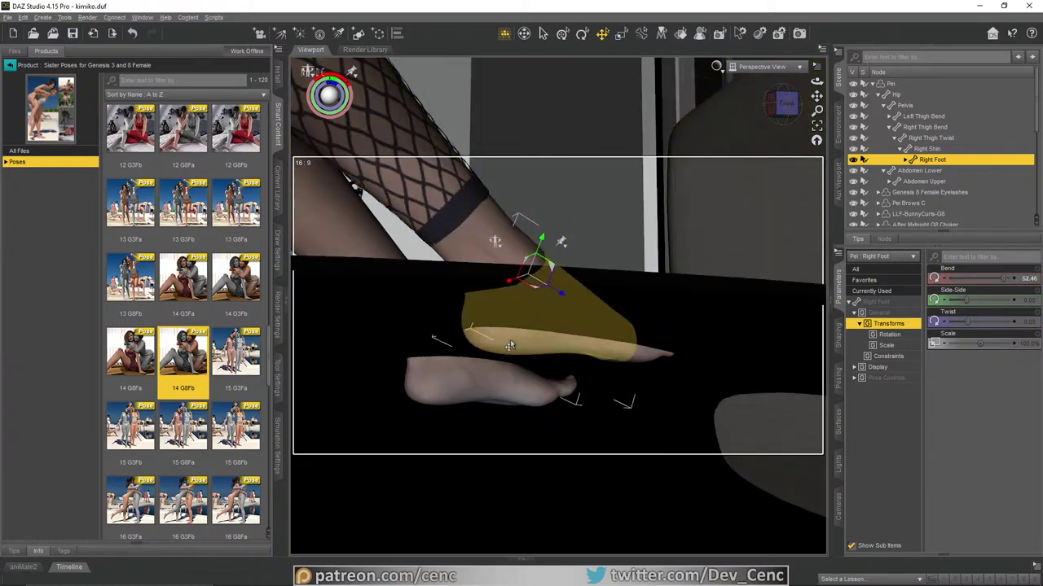
left_click_drag(510, 339, 498, 333)
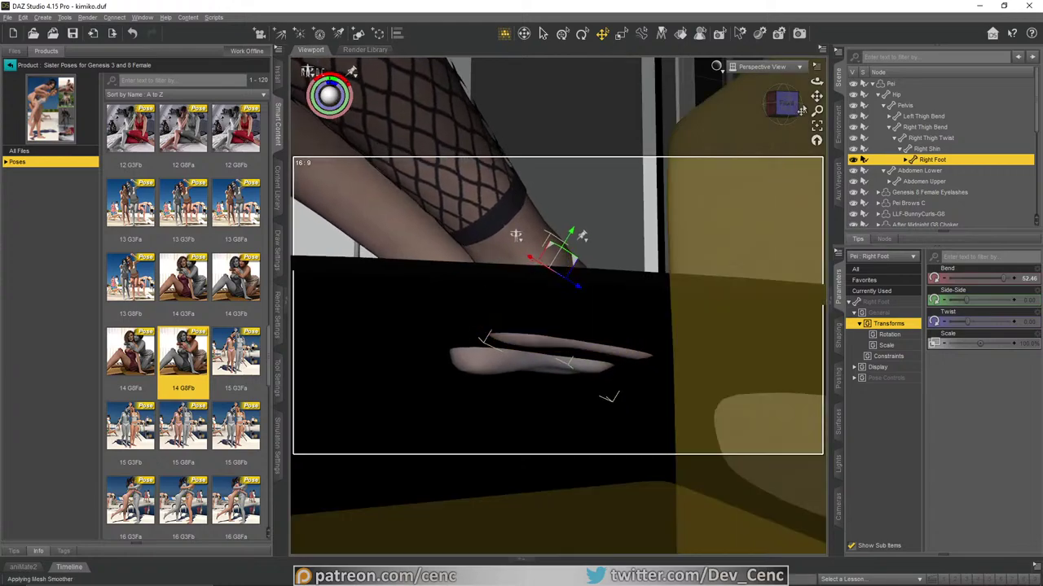
left_click_drag(816, 81, 733, 114)
left_click_drag(816, 111, 816, 163)
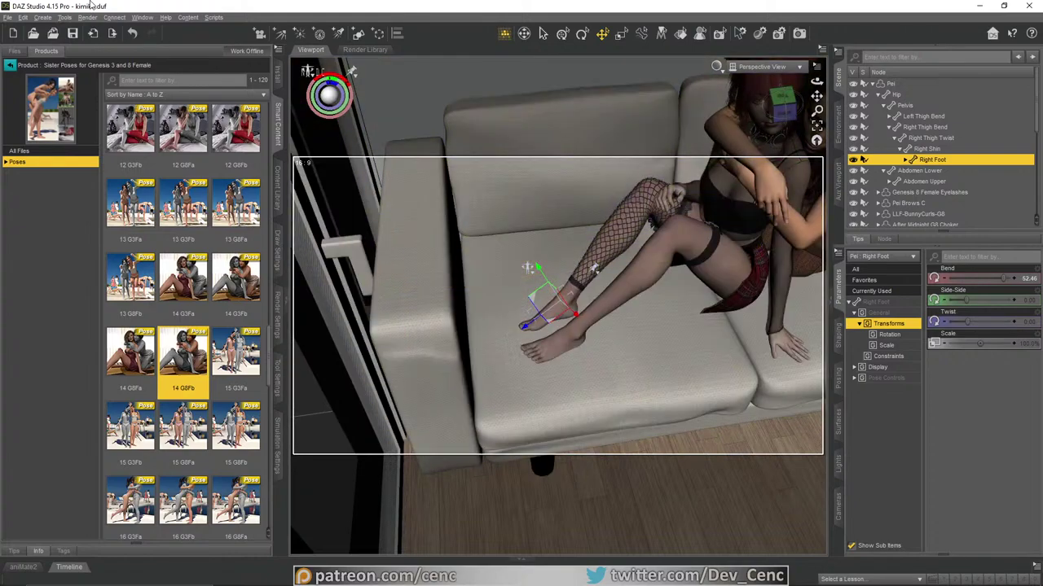
left_click(133, 33)
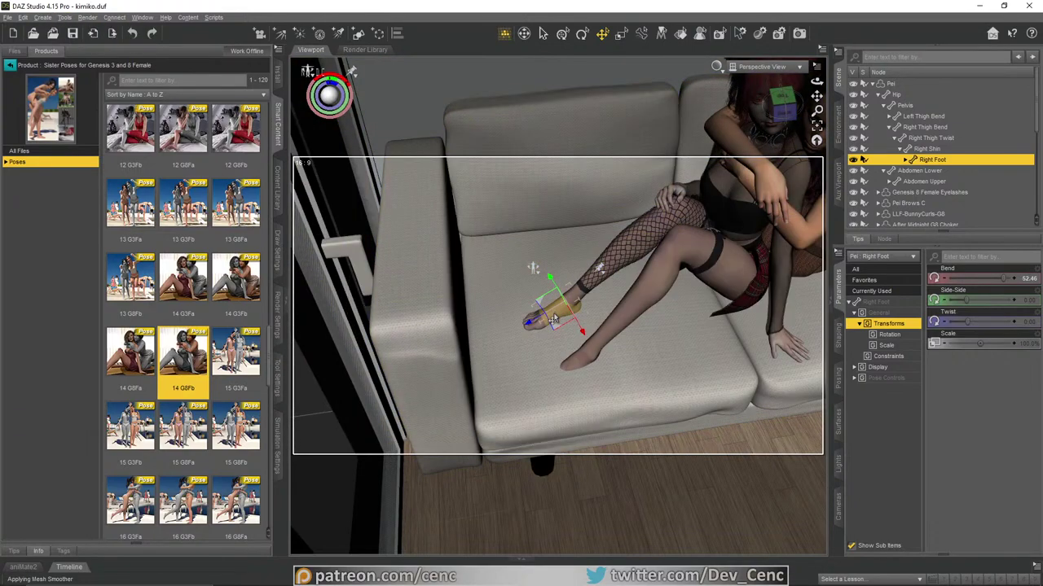
Step: Set Pei's Right Thigh bend to about -125.2 and her Right Shin bend to about 91
left_click_drag(817, 82, 816, 58)
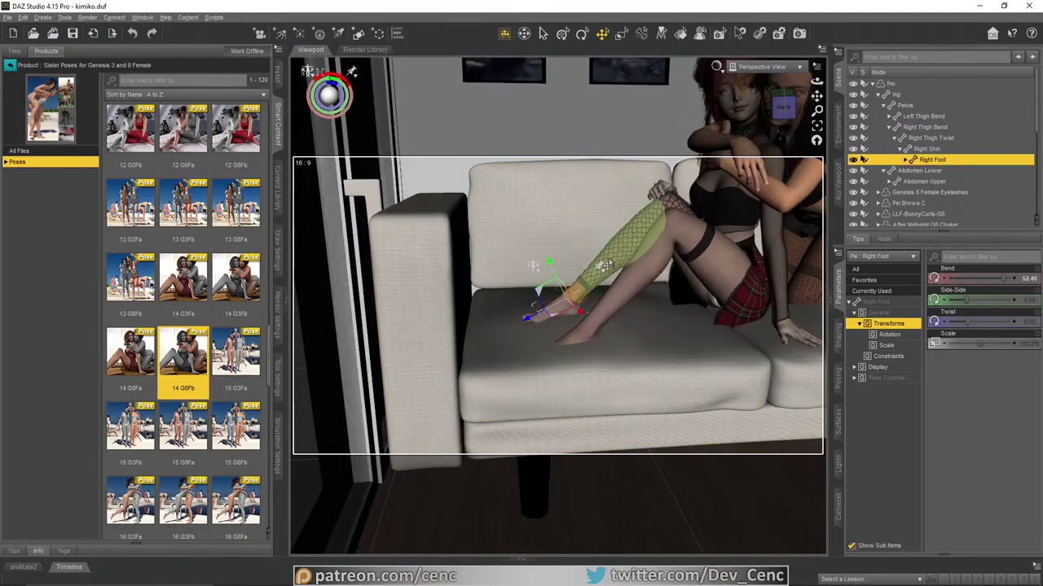
left_click_drag(680, 218, 683, 250)
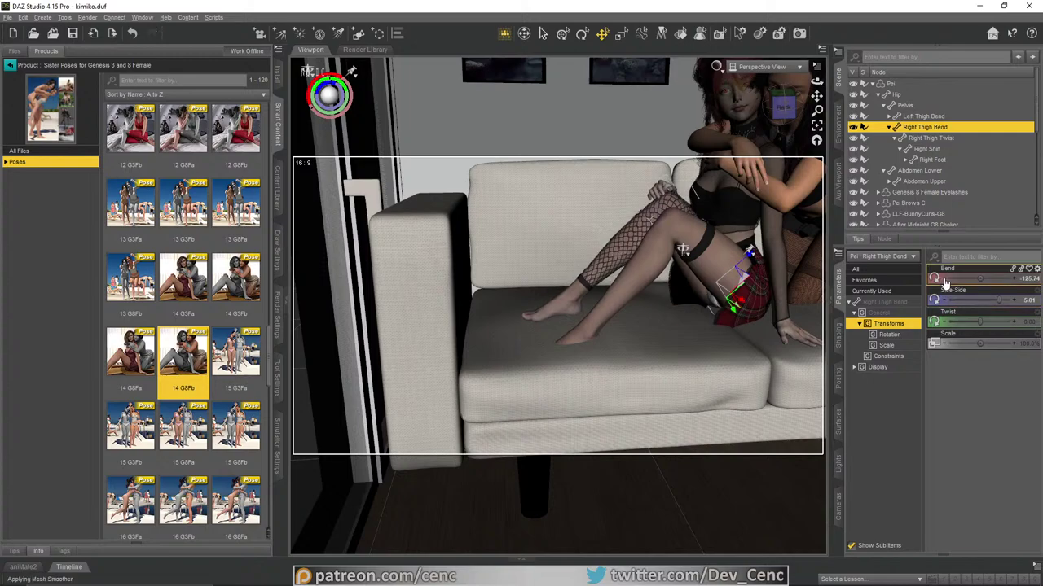
left_click(945, 280)
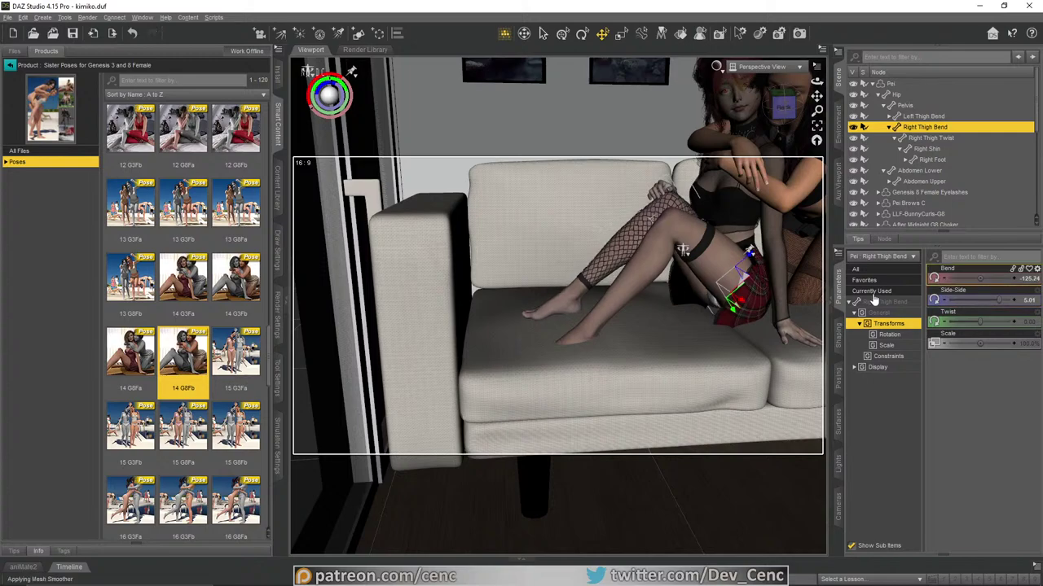
left_click(580, 295)
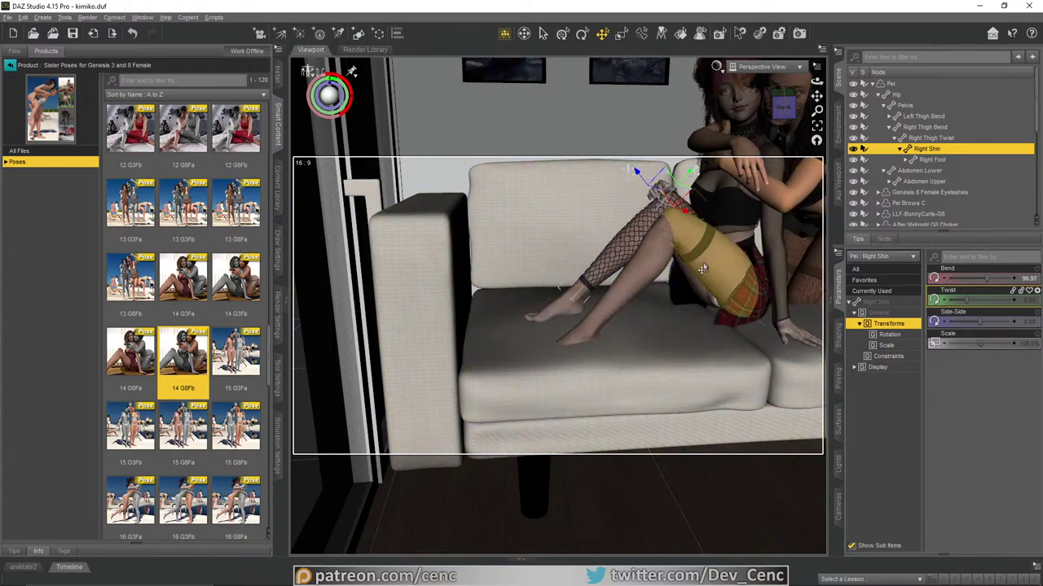
Step: Set Pei's Left Shin bend to about 77 and her Left Foot bend to about 65
left_click(645, 265)
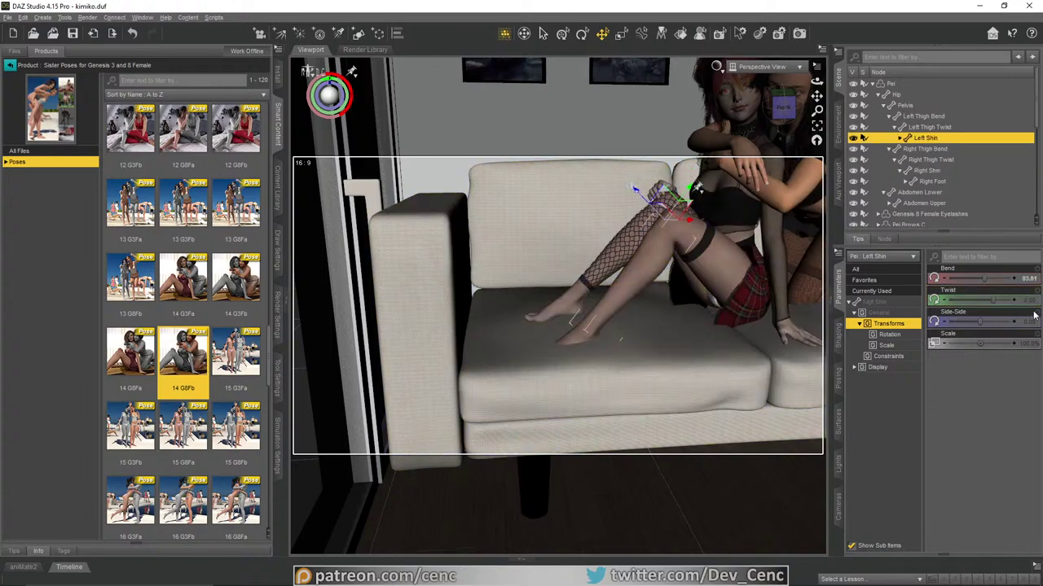
left_click_drag(983, 277, 982, 277)
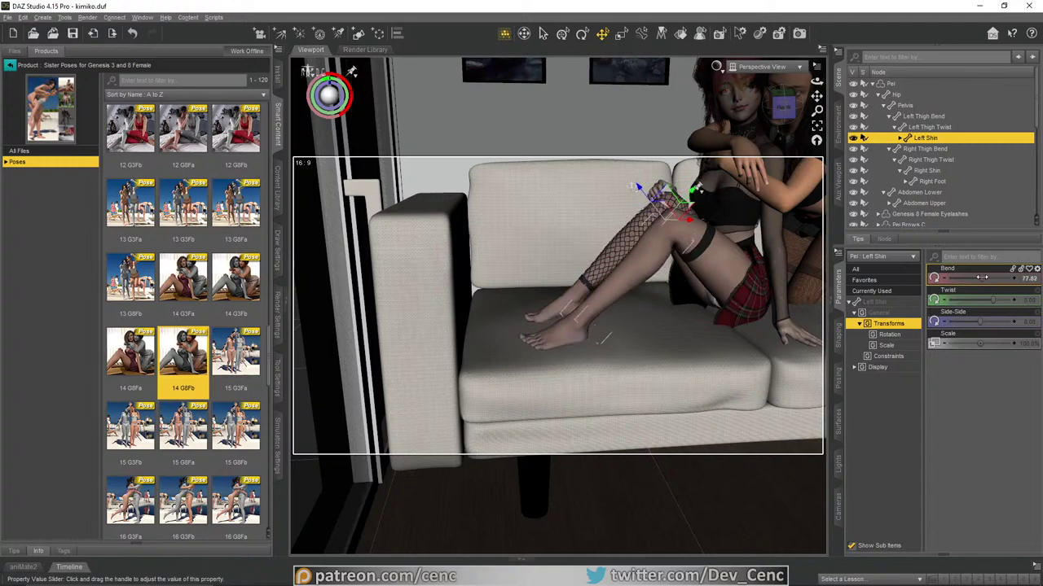
left_click(549, 338)
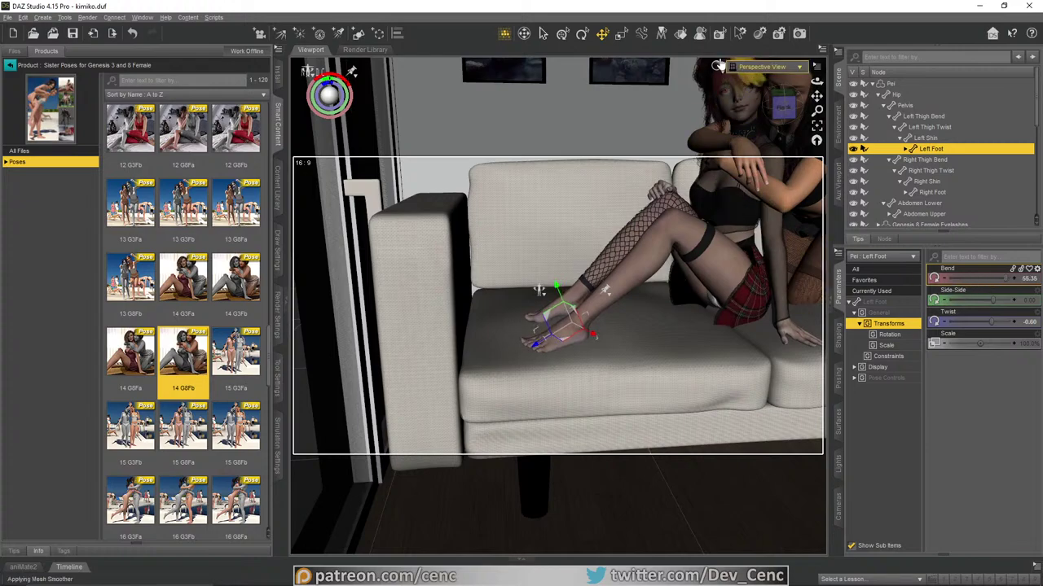
Step: Set Pei's Left Hand bend to about 61.6 and lower the hand onto the seat cushion
left_click(524, 34)
left_click_drag(644, 269, 775, 184)
scroll(570, 269, "up", 5)
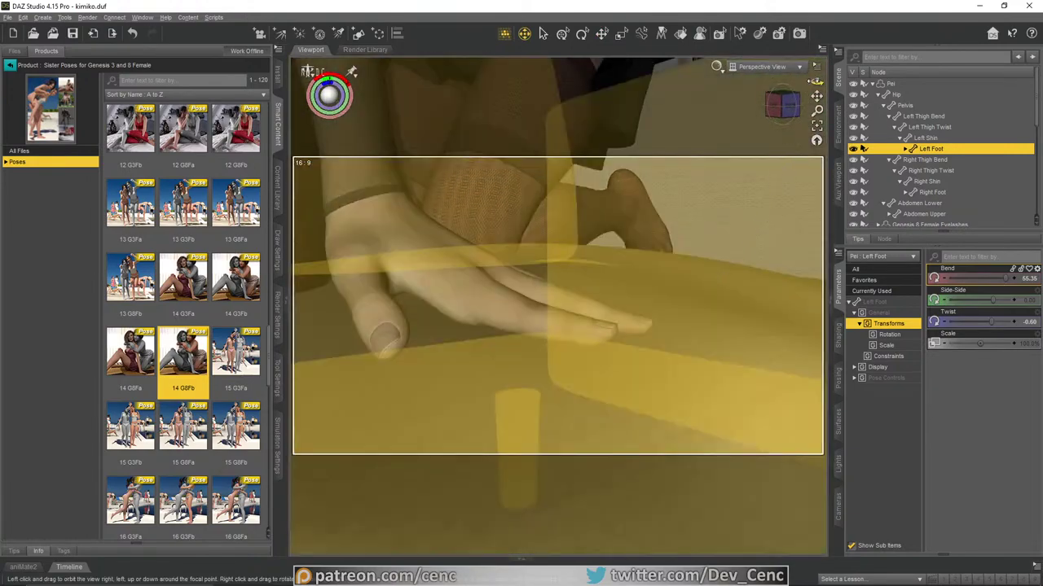
left_click_drag(814, 81, 582, 75)
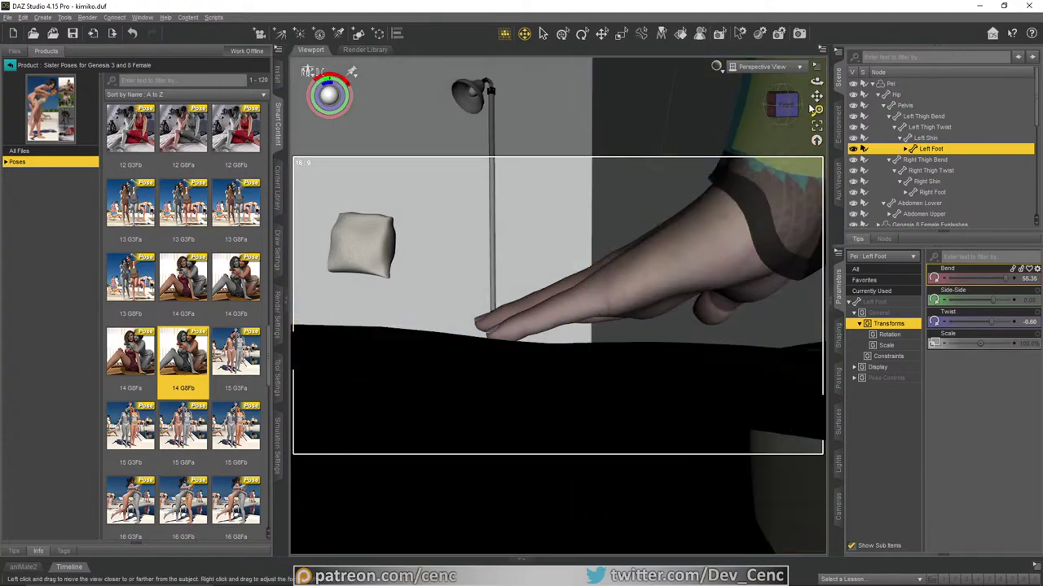
left_click_drag(816, 82, 577, 244)
scroll(568, 280, "down", 5)
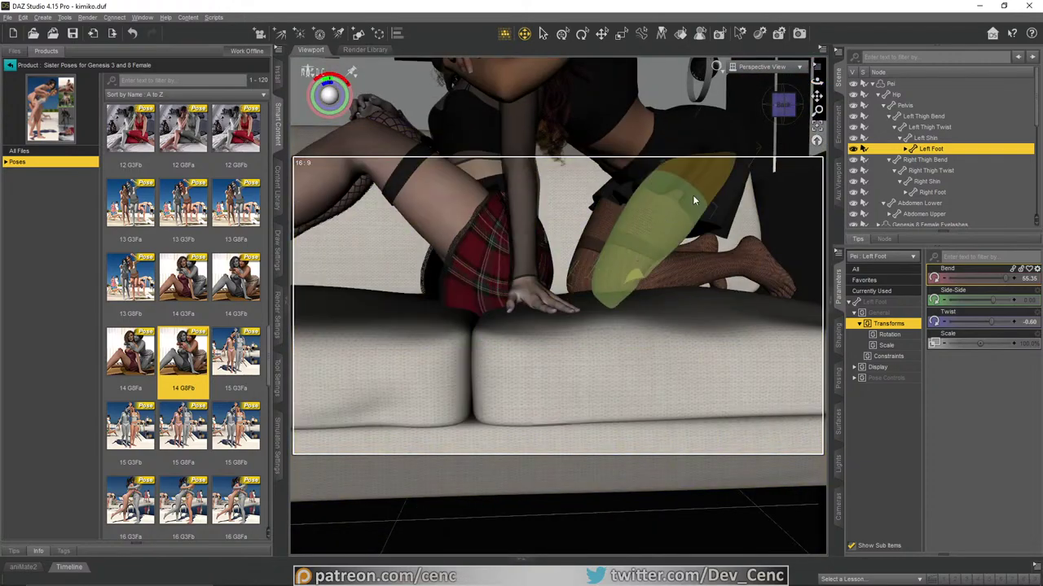
left_click_drag(816, 81, 513, 294)
left_click(524, 299)
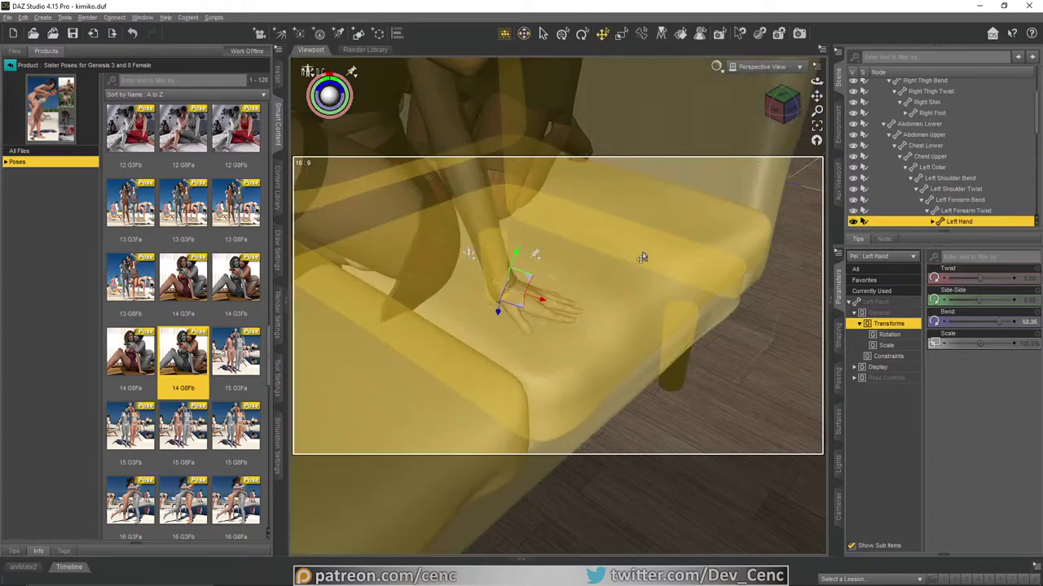
left_click_drag(998, 323, 1000, 322)
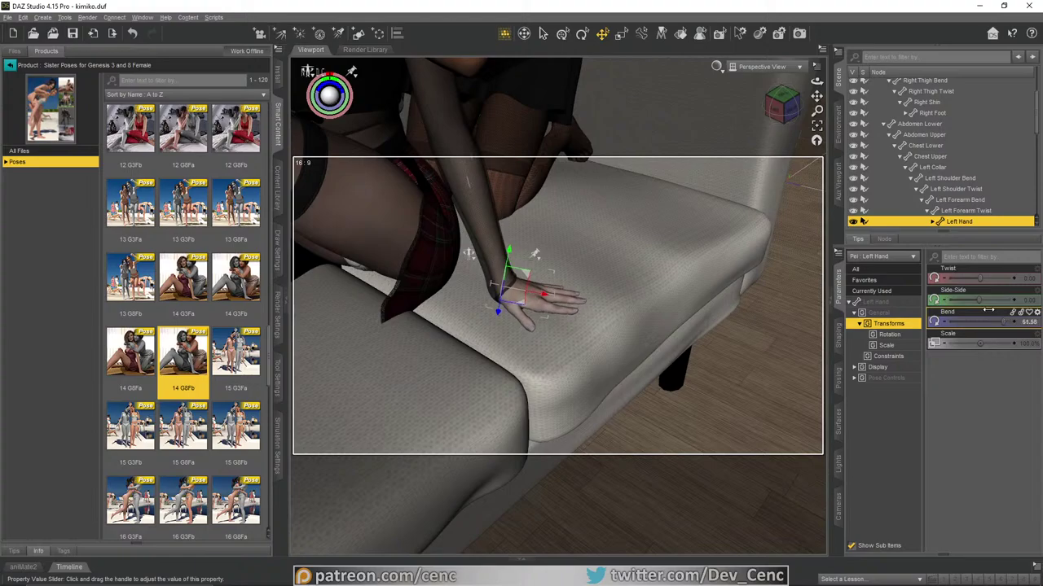
left_click_drag(816, 81, 816, 93)
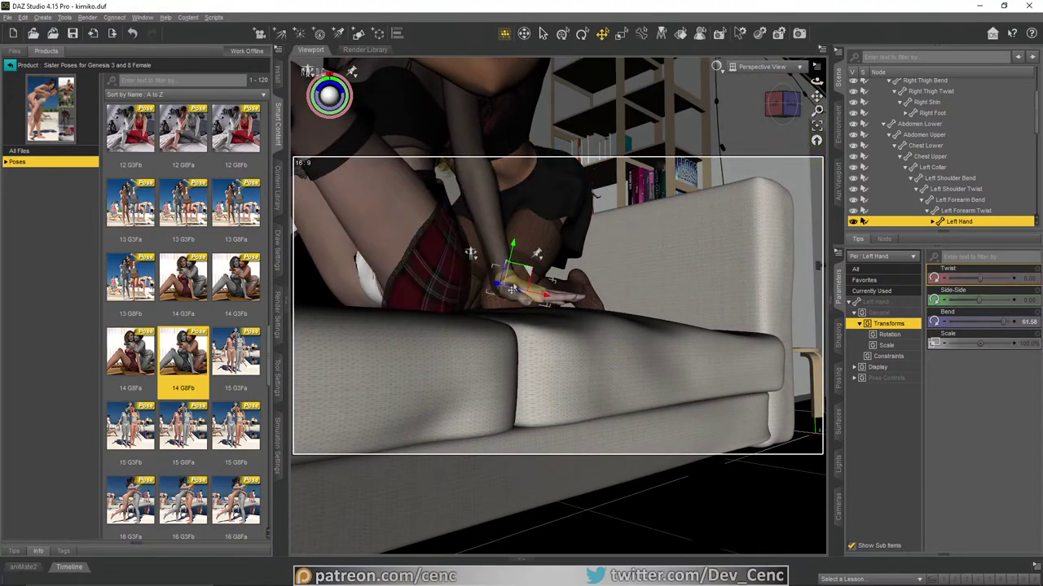
left_click_drag(511, 297, 505, 302)
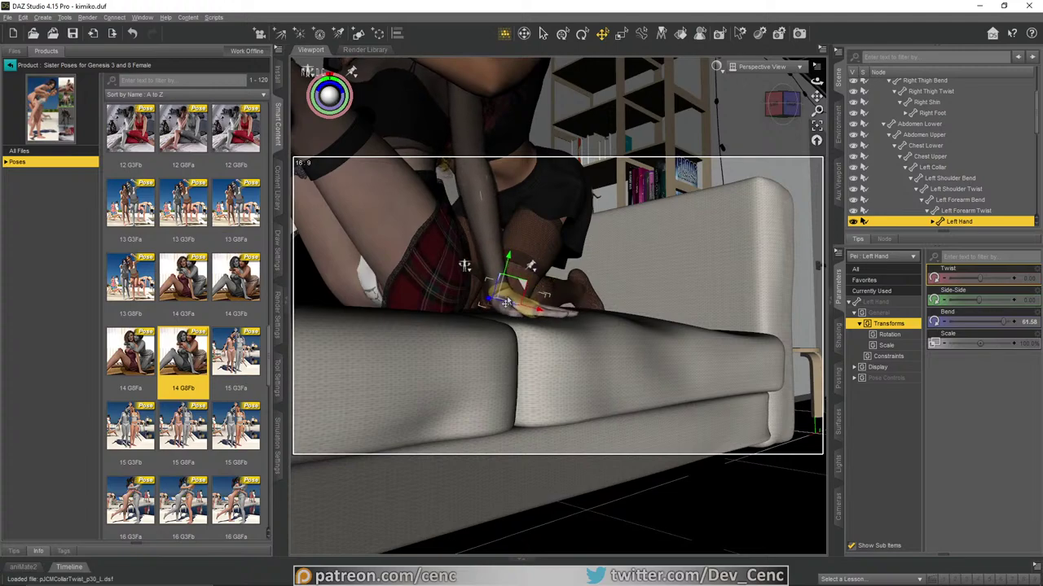
Step: Set Pei's Left Pinky 1 bend to about 9.5 and her Left Thumb 1 up-down to about 5.3
left_click_drag(817, 82, 658, 84)
left_click_drag(816, 80, 717, 97)
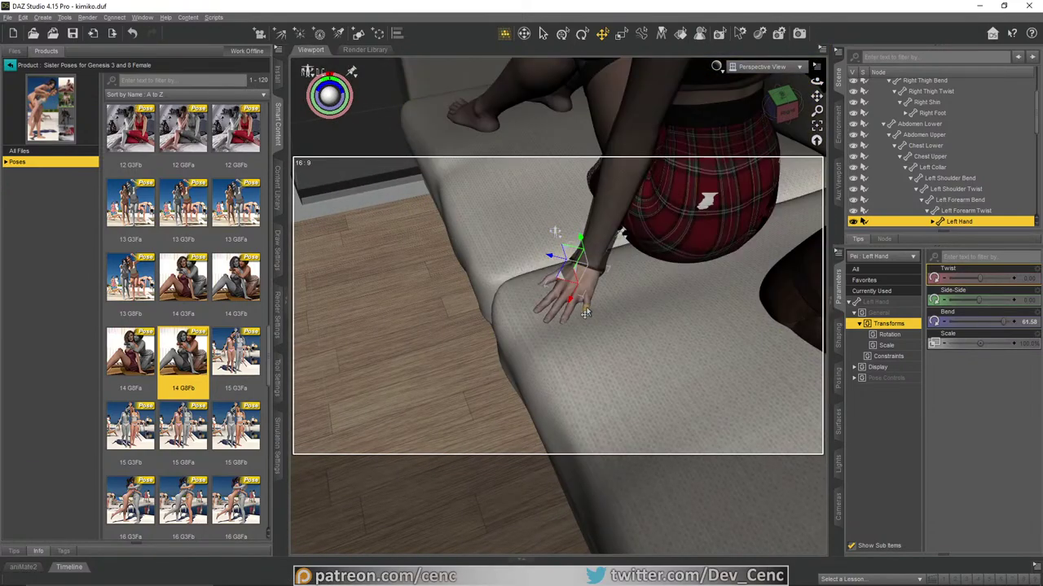
left_click(585, 312)
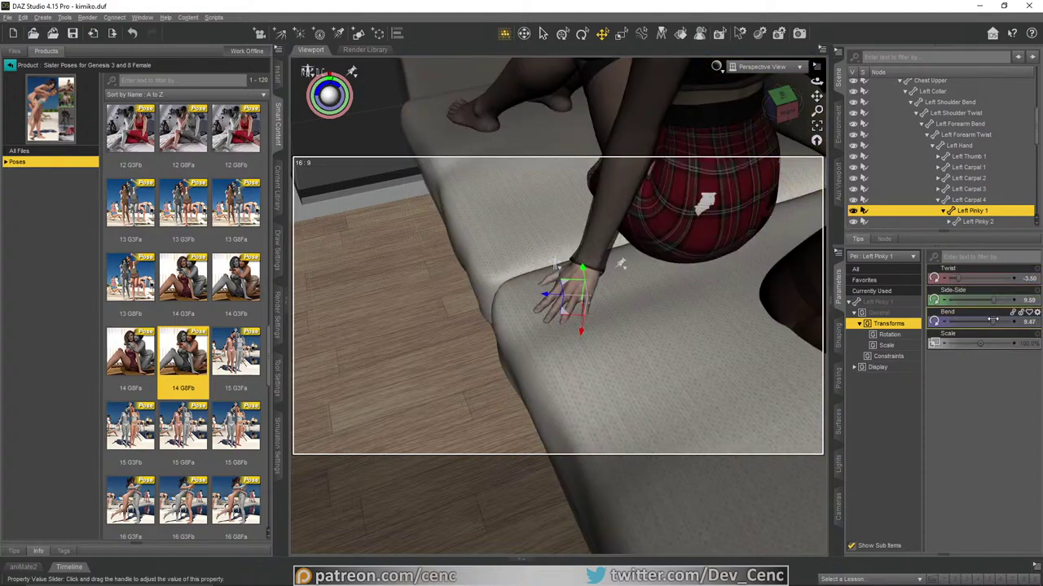
scroll(661, 256, "up", 5)
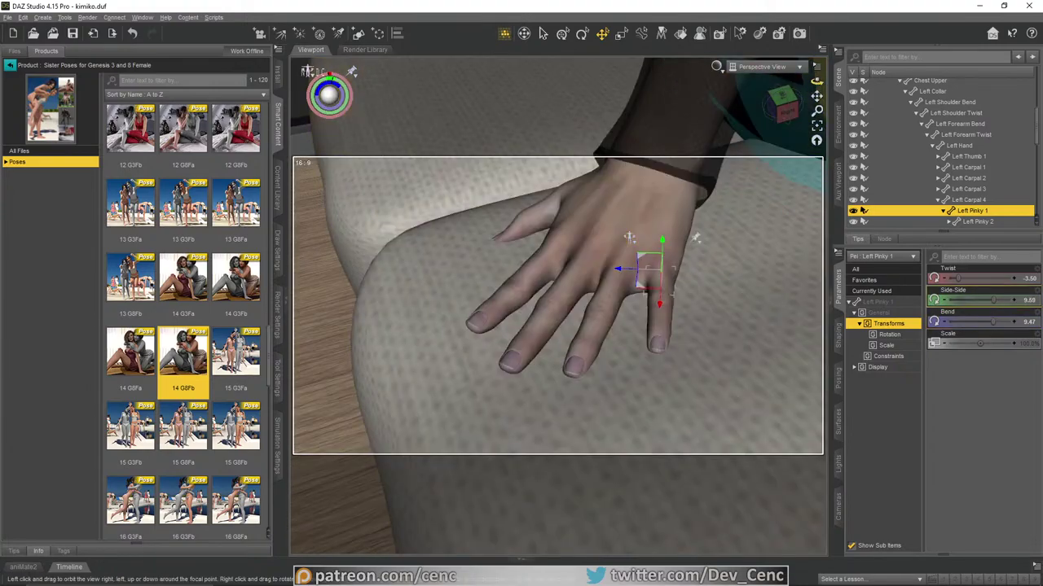
left_click_drag(816, 82, 921, 91)
left_click(371, 379)
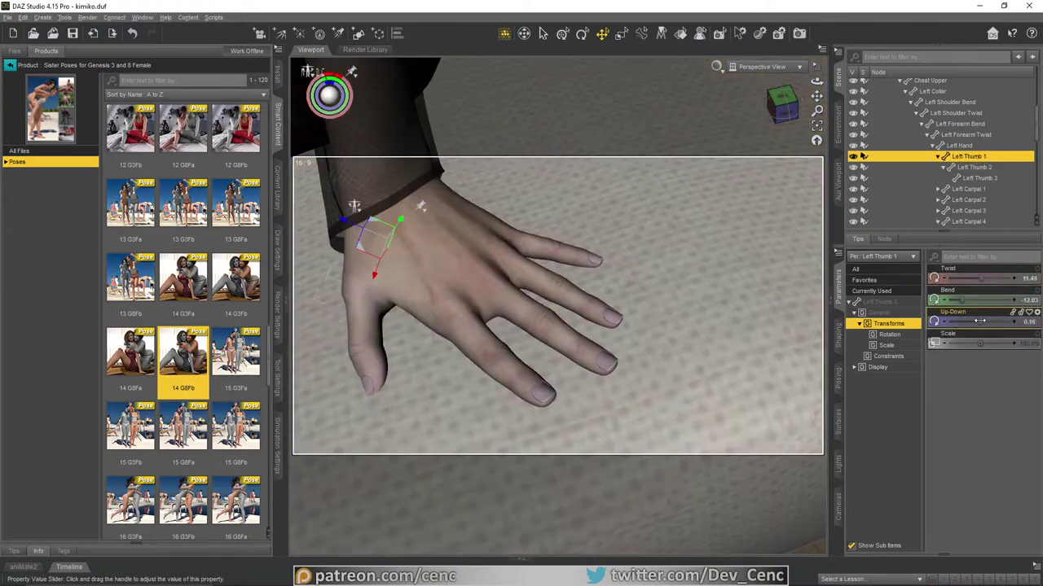
left_click_drag(980, 321, 990, 321)
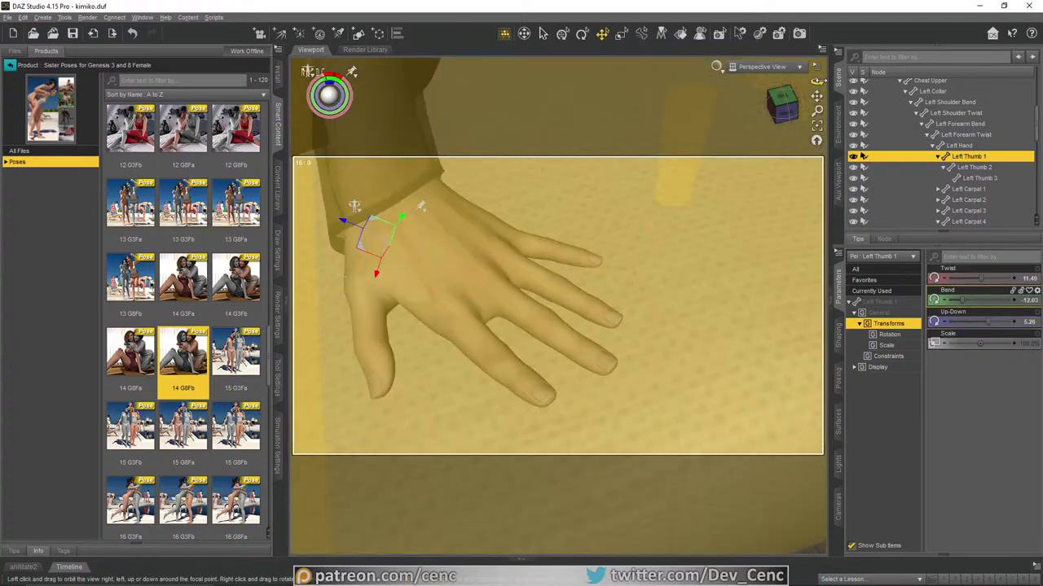
Step: Curl the tip of Pei's left index finger by setting the Left Index 3 bend to about -9.9
mouse_move(817, 81)
left_mouse_down()
mouse_move(802, 49)
mouse_move(811, 82)
mouse_move(802, 83)
mouse_move(816, 81)
left_mouse_up()
left_click(528, 326)
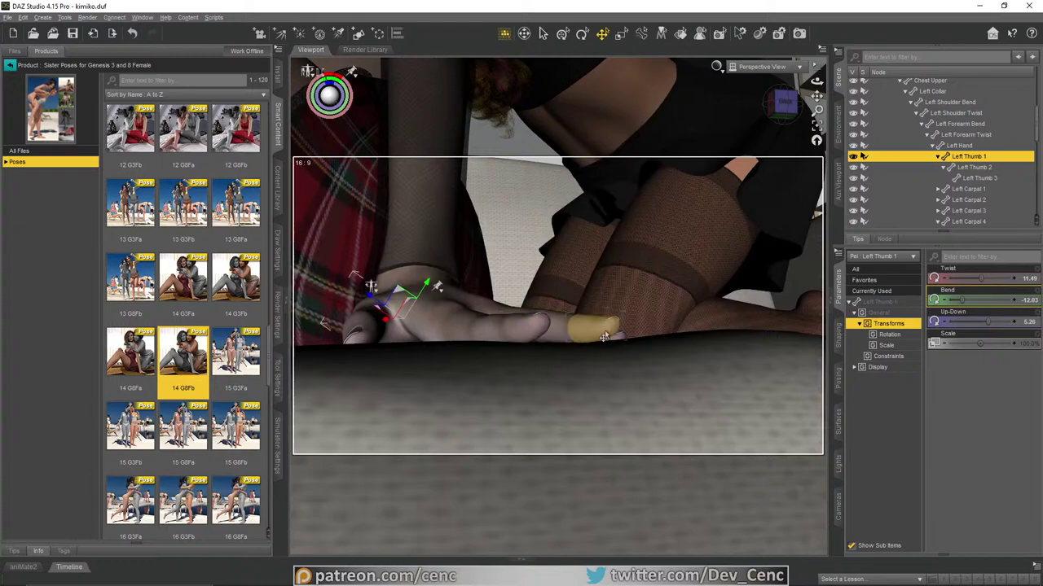
left_click_drag(1006, 280, 992, 279)
left_click(530, 328)
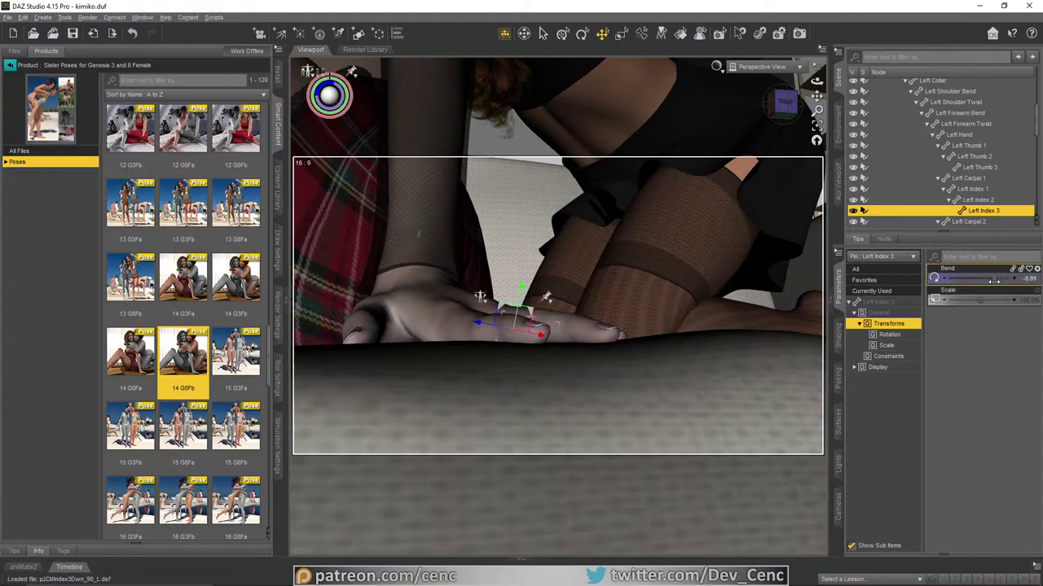
Step: Lower Pei's right hand until it rests on her raised right thigh near the knee
scroll(650, 309, "down", 5)
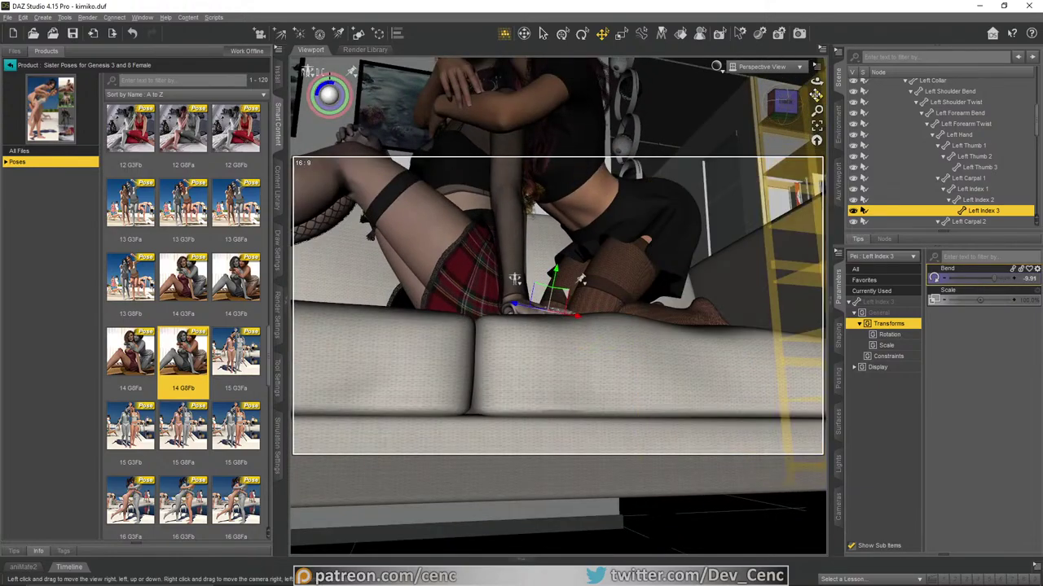
scroll(656, 280, "down", 8)
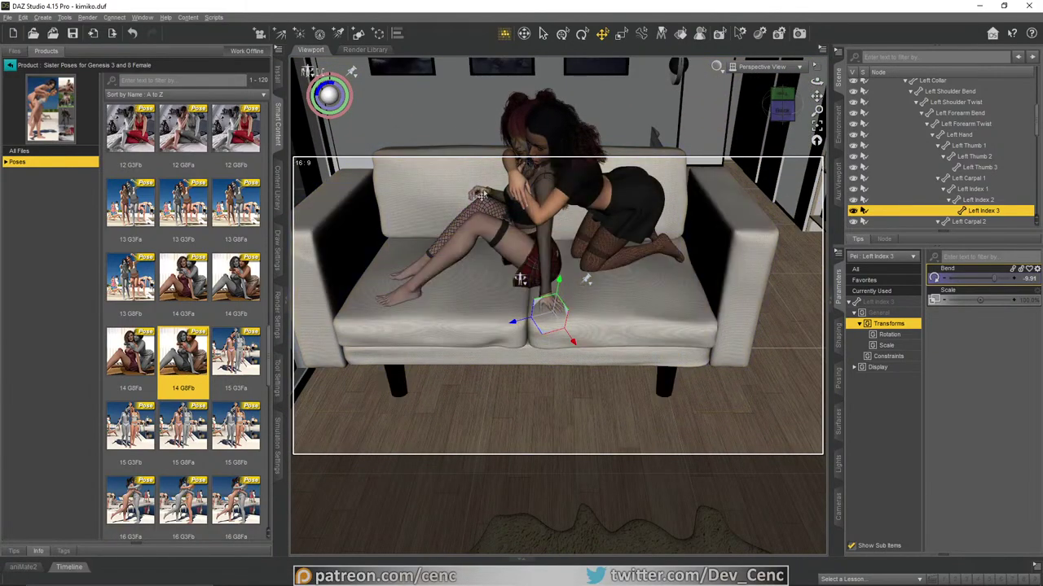
left_click(532, 248)
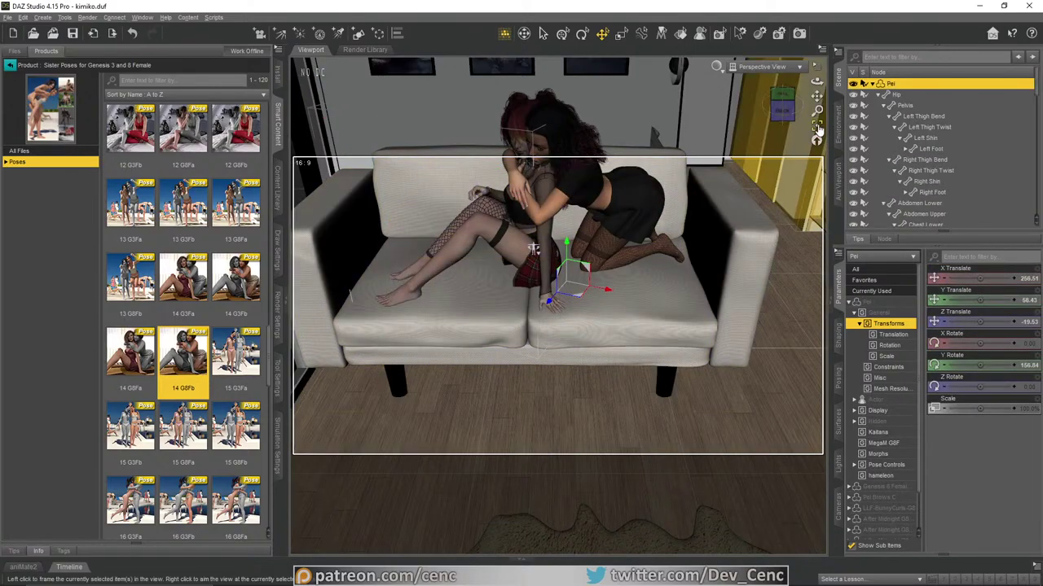
left_click(480, 197)
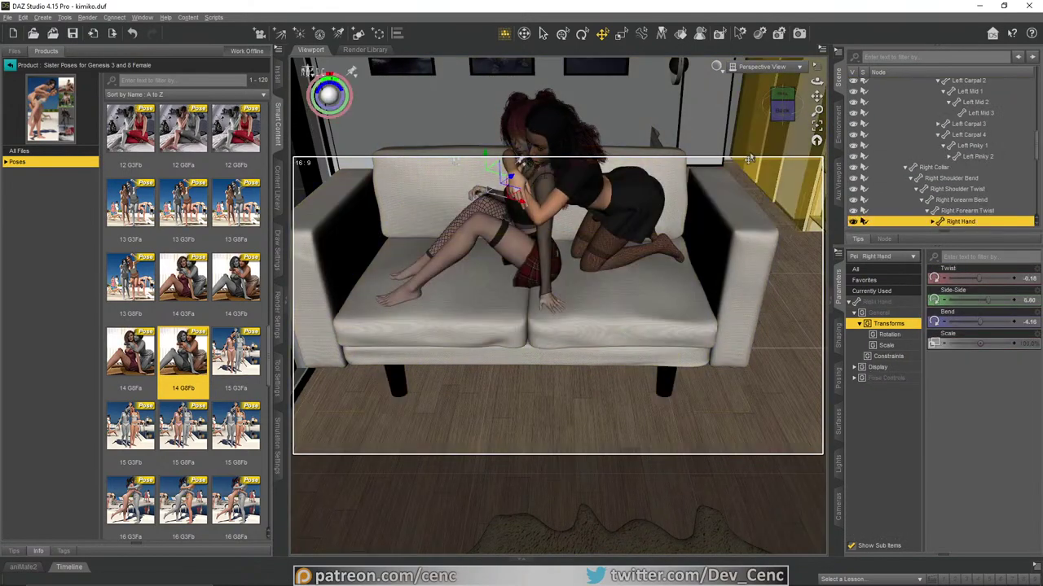
left_click(816, 126)
mouse_move(816, 81)
left_mouse_down()
mouse_move(855, 106)
mouse_move(879, 91)
mouse_move(810, 70)
mouse_move(805, 85)
left_mouse_up()
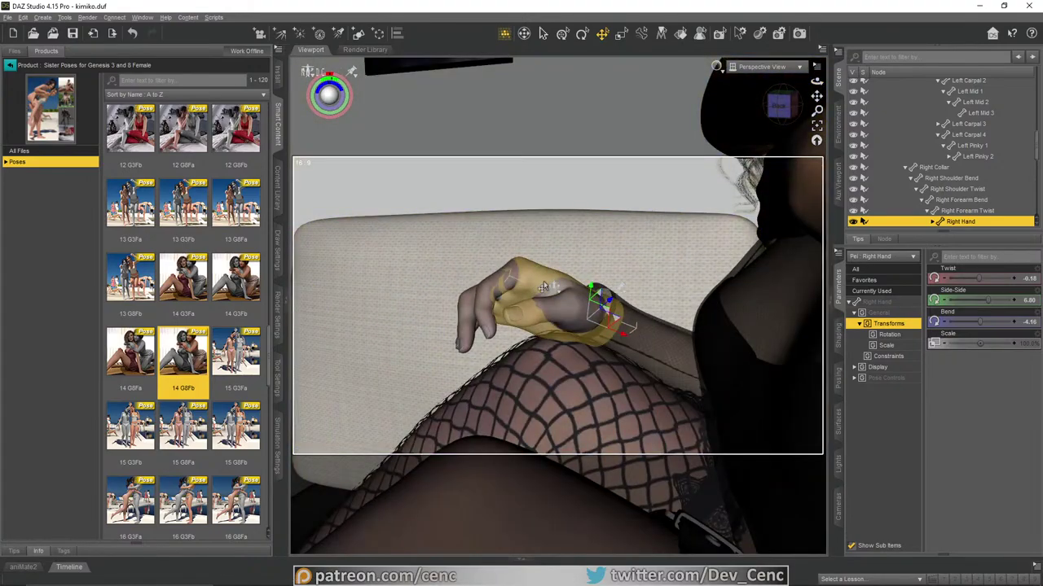
mouse_move(562, 303)
left_mouse_down()
mouse_move(580, 359)
mouse_move(576, 313)
left_mouse_up()
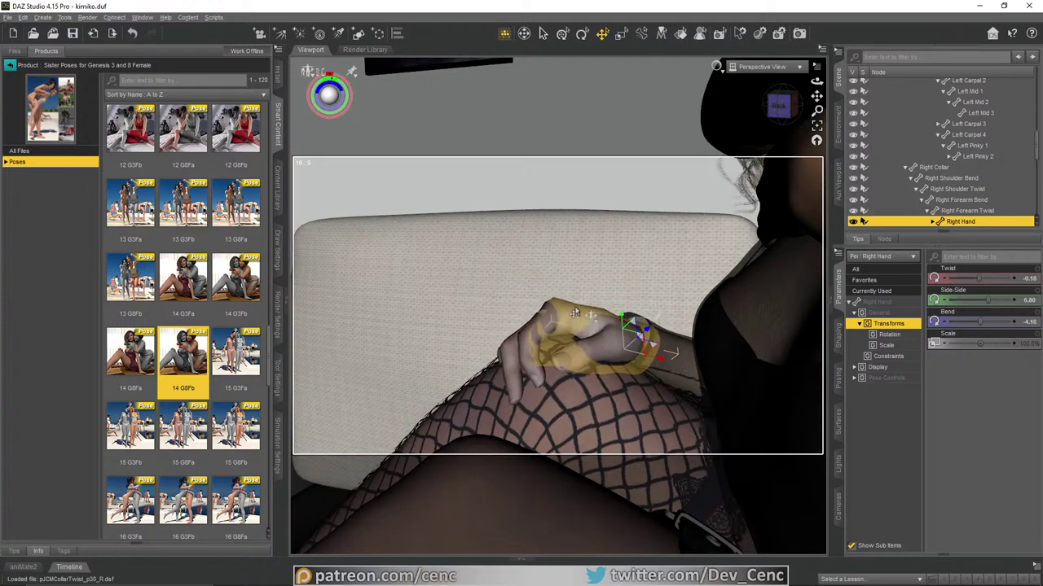
left_click_drag(816, 82, 896, 122)
left_click_drag(493, 267, 566, 343, "alt")
mouse_move(816, 82)
left_mouse_down()
mouse_move(684, 84)
mouse_move(816, 84)
left_mouse_up()
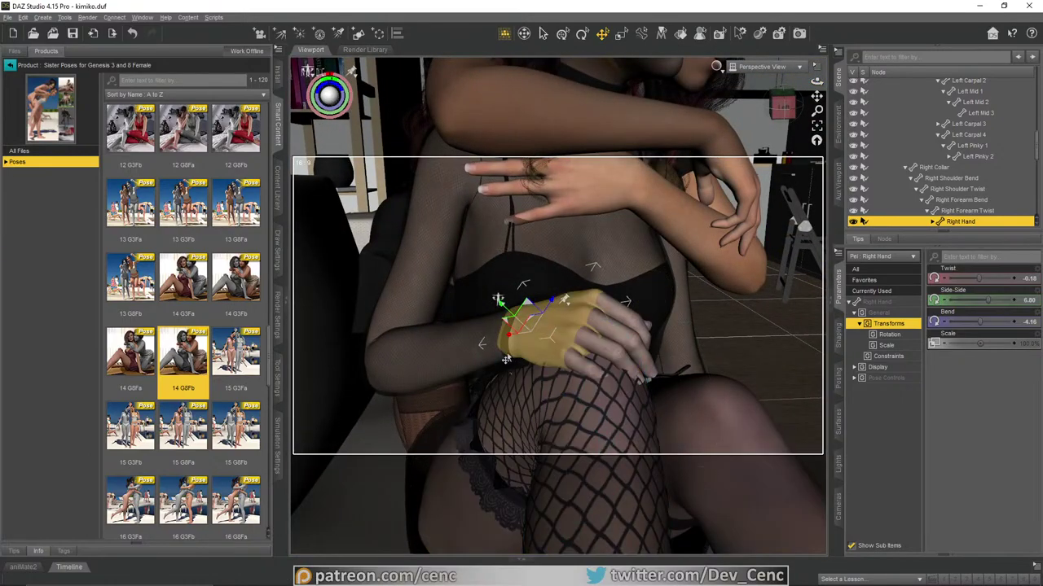
left_click_drag(818, 96, 719, 285)
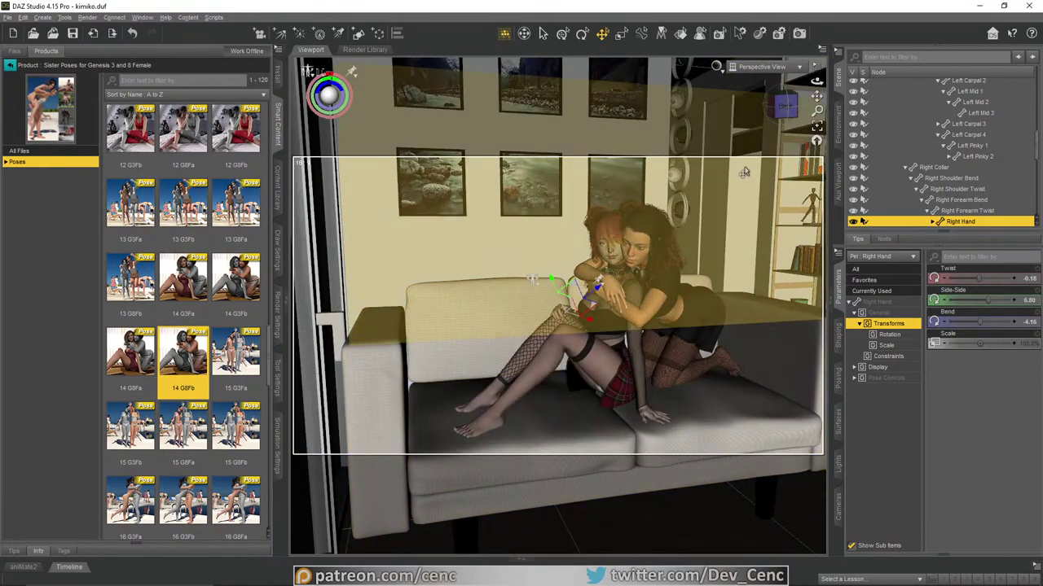
Step: Set Pei's Right Thumb 3 bend to -35 to curl the thumb tip against her thigh
scroll(696, 228, "up", 6)
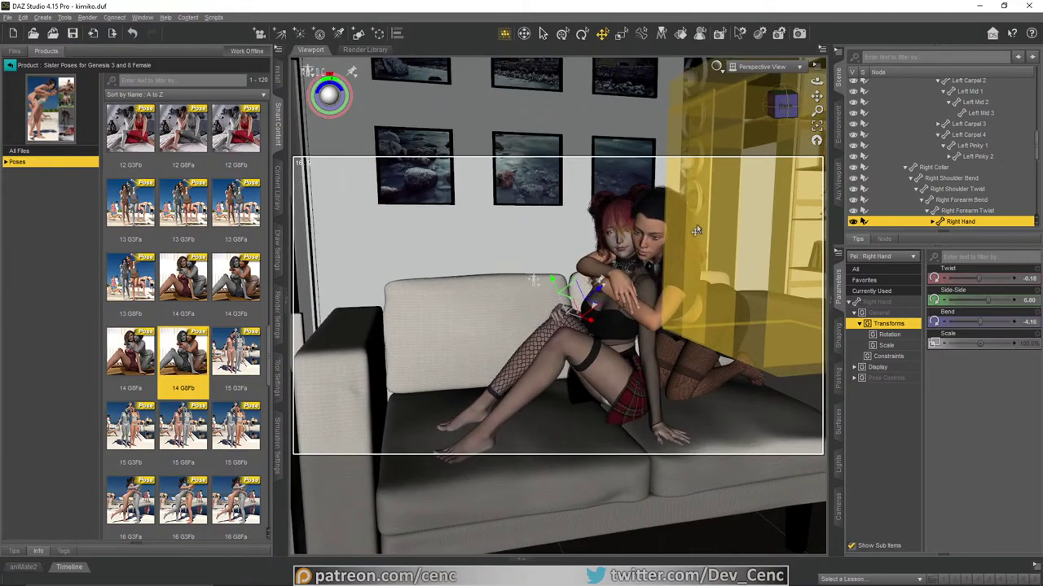
scroll(696, 231, "up", 2)
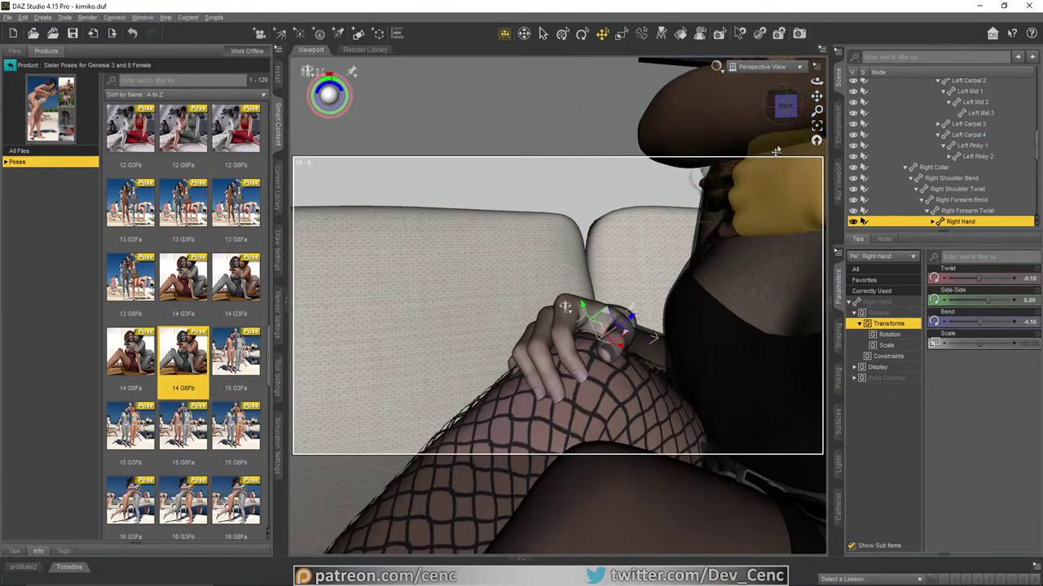
left_click_drag(816, 82, 865, 84)
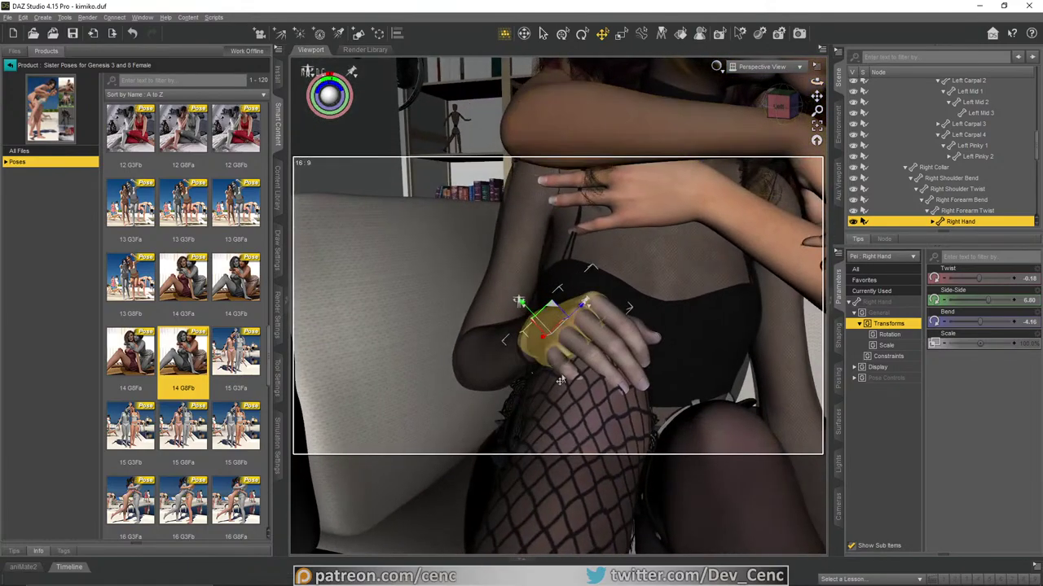
left_click(557, 366)
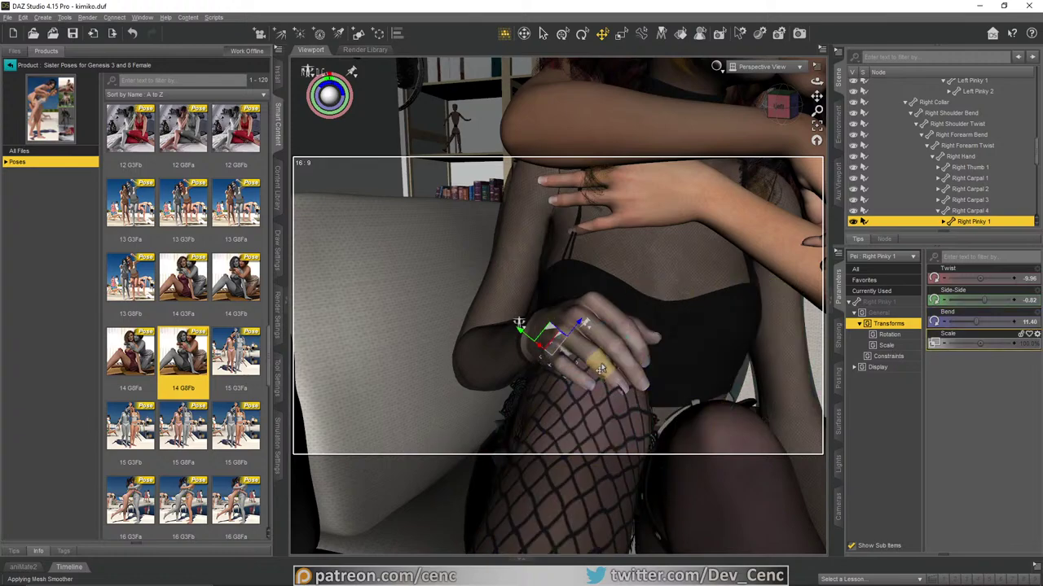
left_click(645, 372)
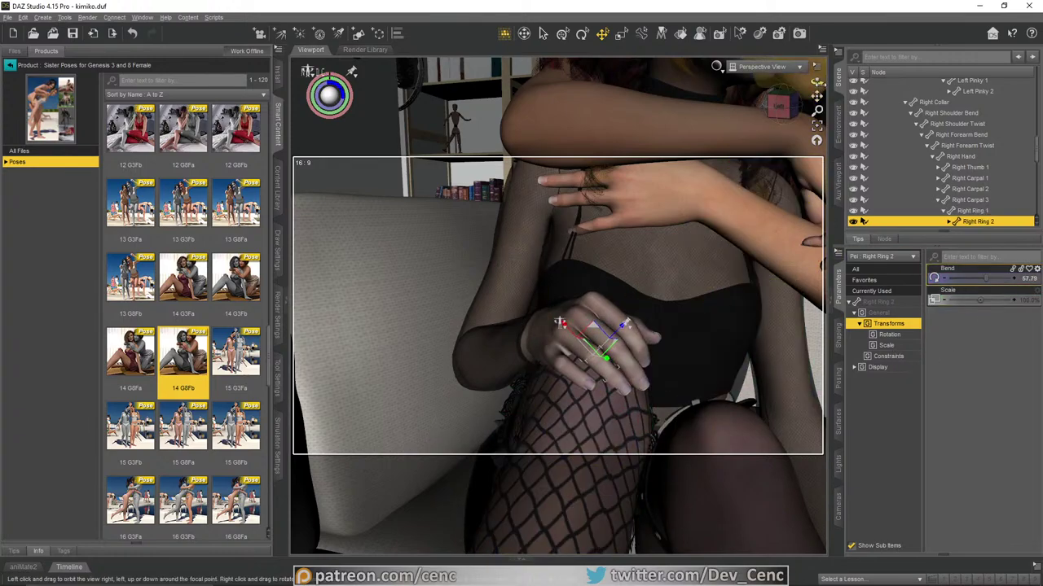
left_click_drag(816, 83, 813, 83)
left_click_drag(329, 94, 333, 95)
left_click(595, 368)
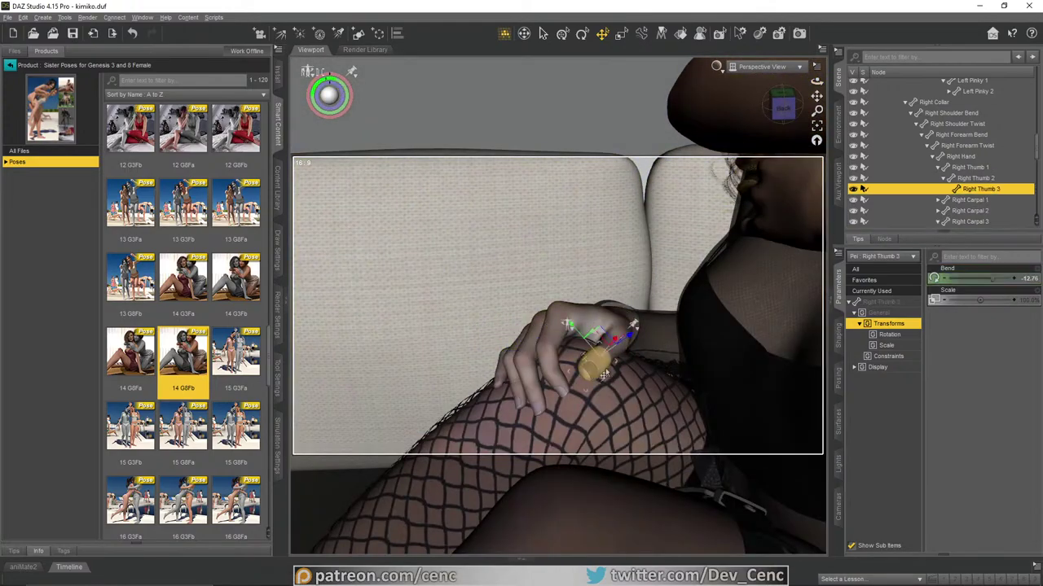
left_click_drag(994, 278, 984, 281)
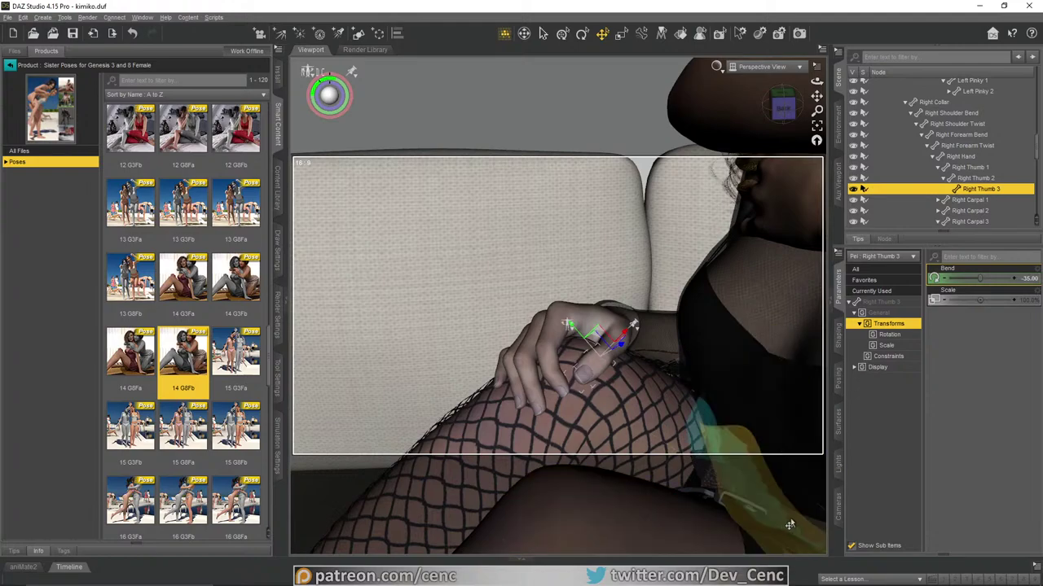
Step: Set the Left Bangs of Pei's hair to 60 front-back, 60 twist and -10 side-side
scroll(689, 384, "down", 2)
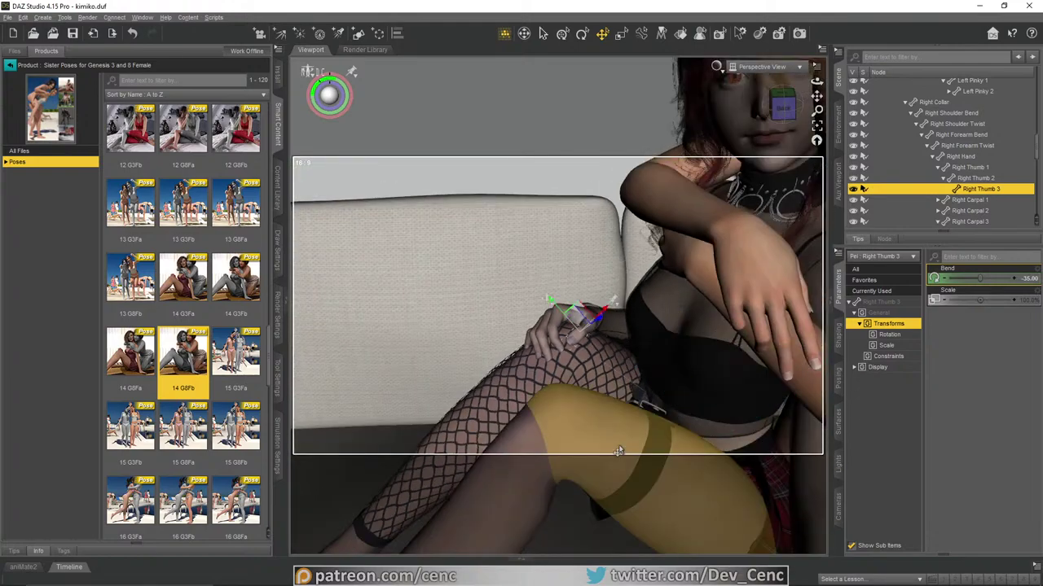
scroll(680, 359, "down", 4)
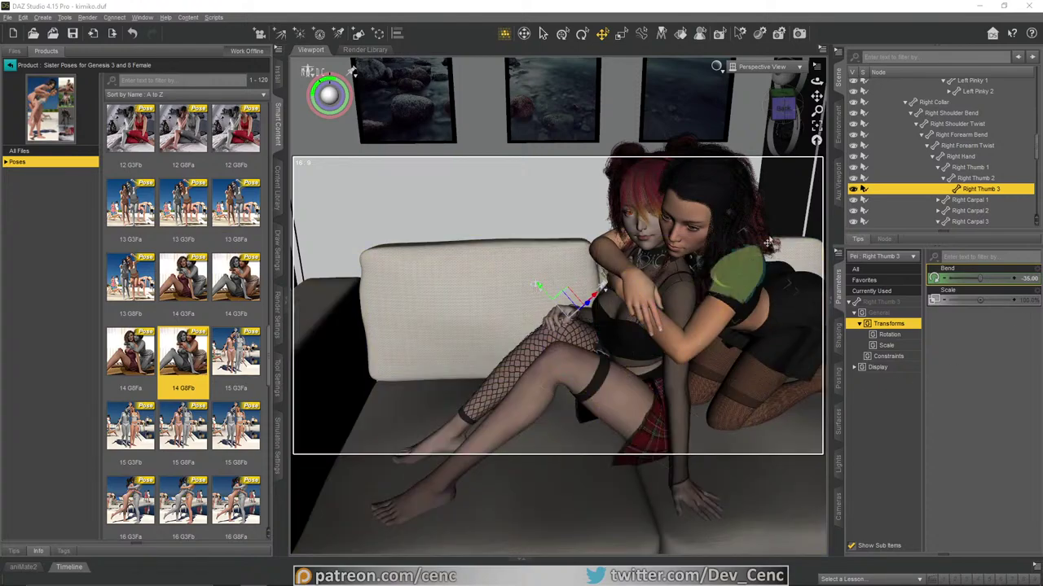
left_click_drag(816, 82, 786, 77)
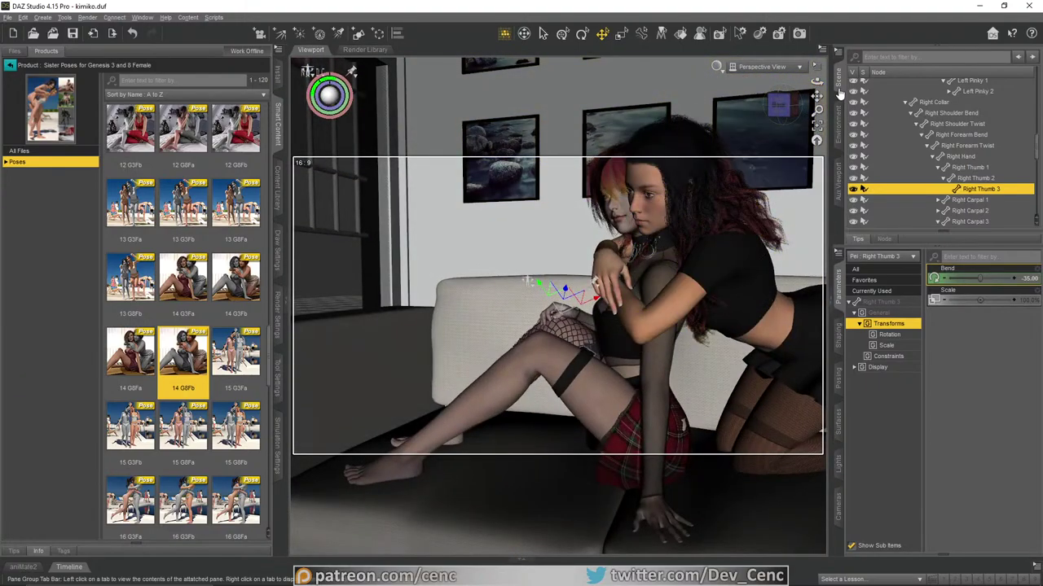
left_click_drag(816, 96, 777, 166)
scroll(713, 181, "up", 2)
left_click_drag(816, 81, 864, 91)
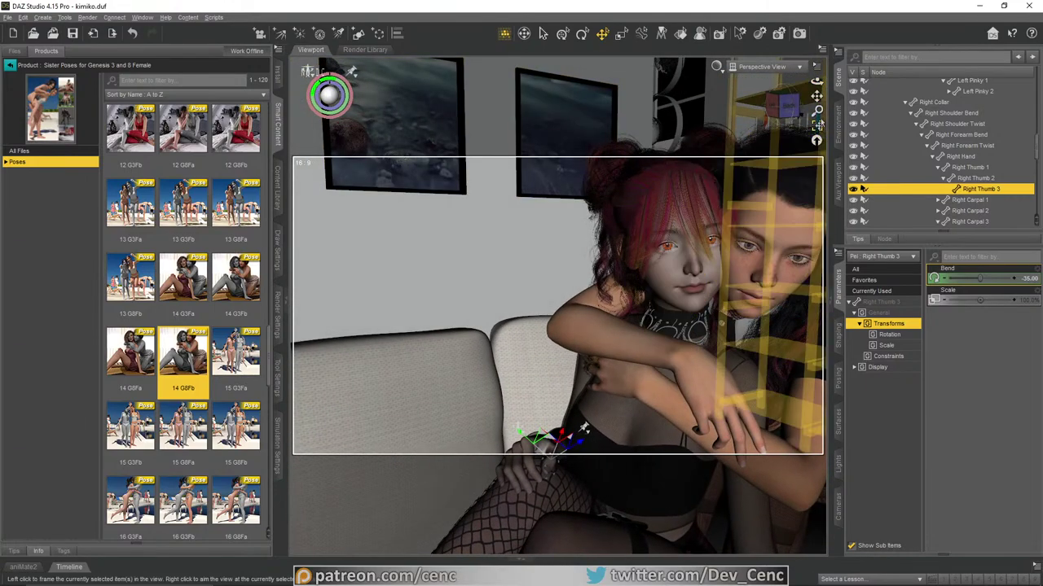
scroll(583, 245, "up", 5)
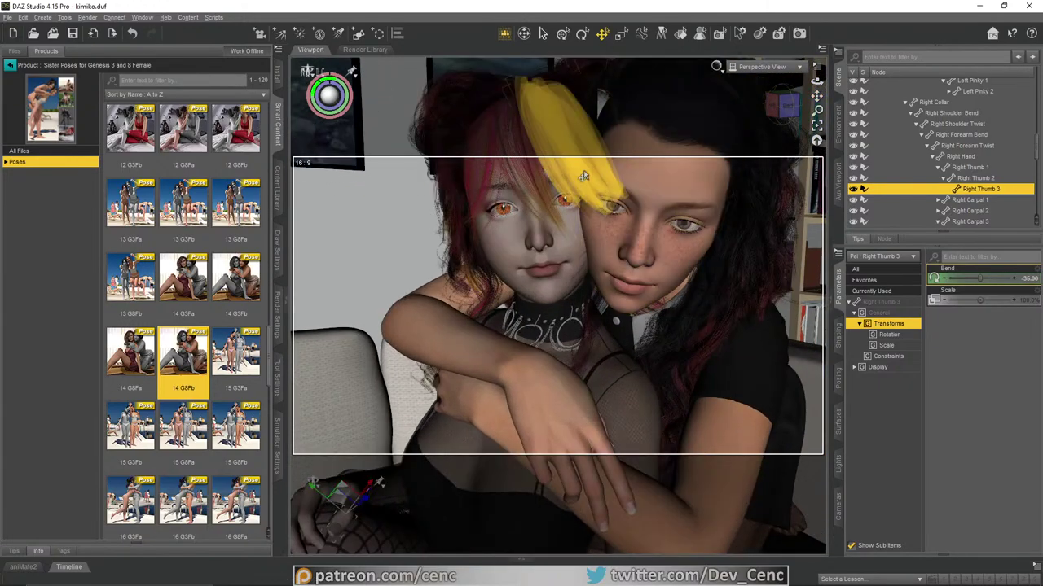
left_click(583, 176)
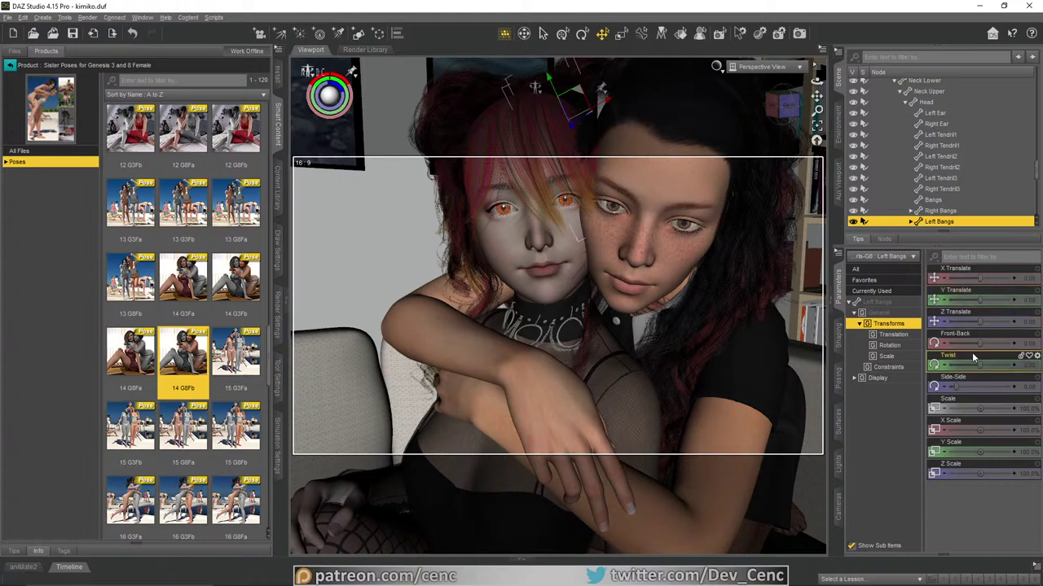
left_click_drag(978, 343, 988, 342)
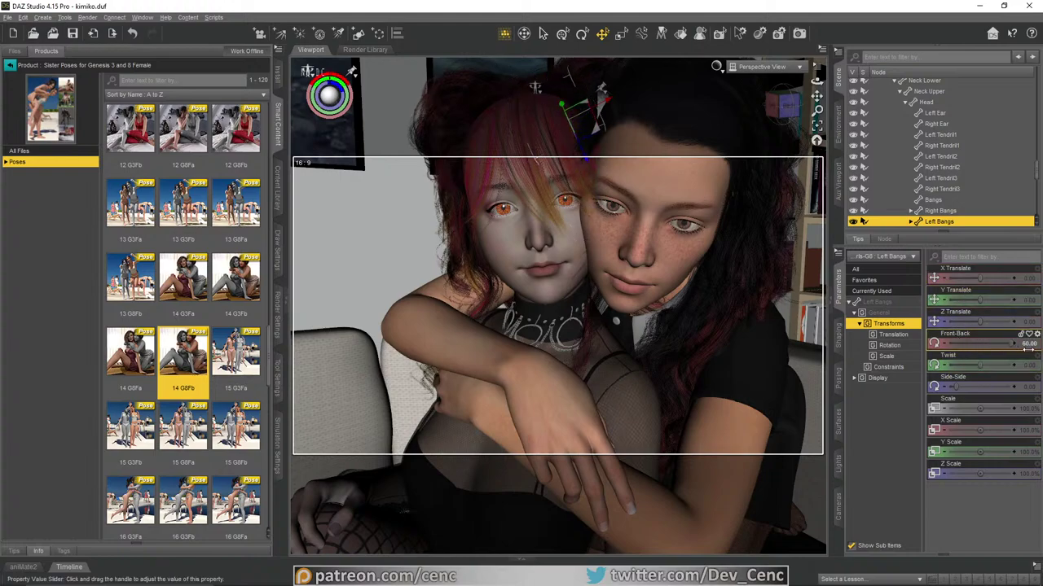
left_click_drag(985, 365, 1023, 366)
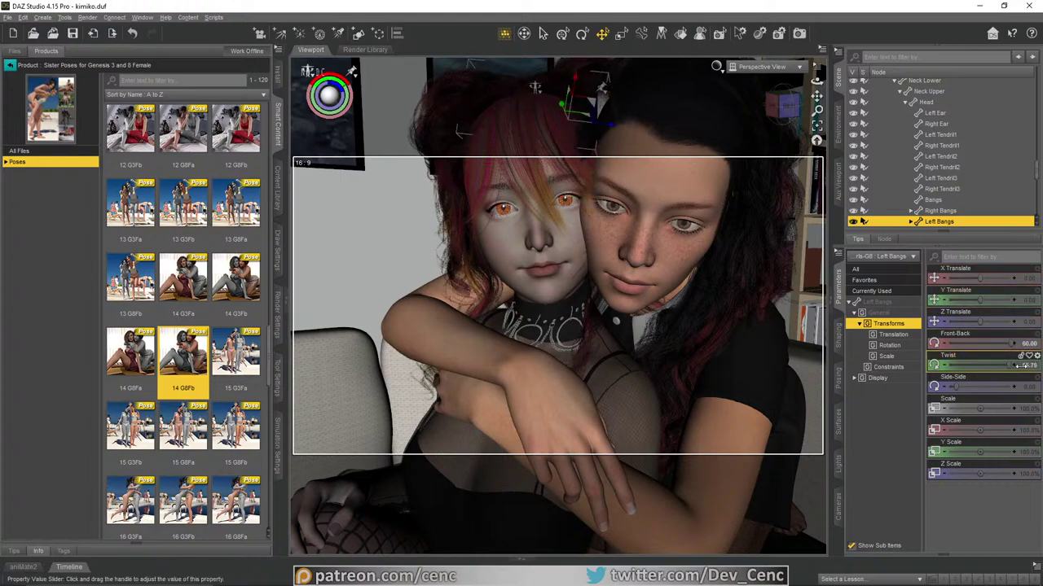
left_click_drag(957, 387, 904, 391)
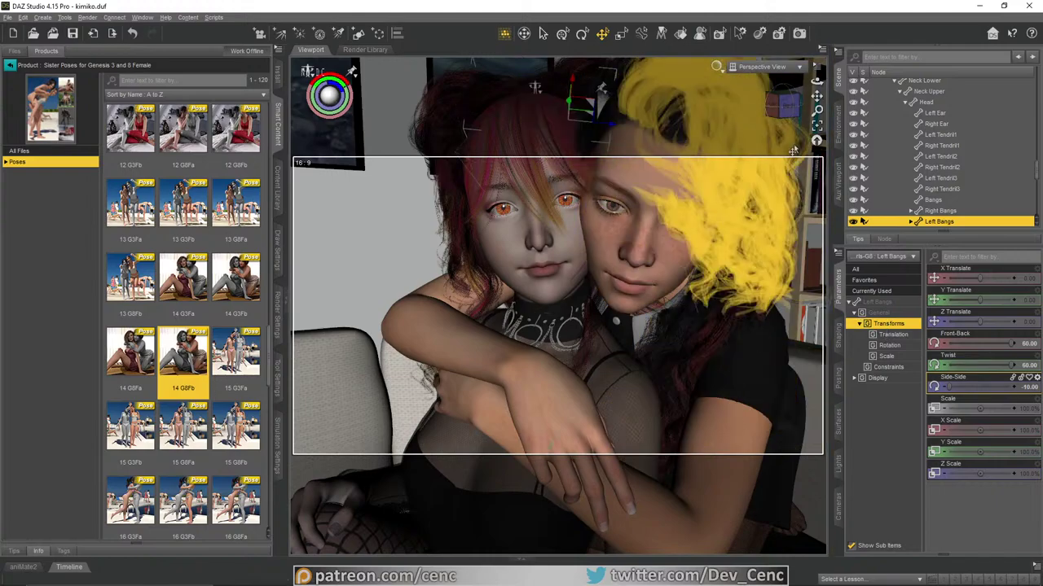
Step: Reposition Kelsey beside Pei at about X 255.15, Y 56.33 and Z -24.06
mouse_move(816, 82)
left_mouse_down()
mouse_move(816, 151)
mouse_move(814, 70)
left_mouse_up()
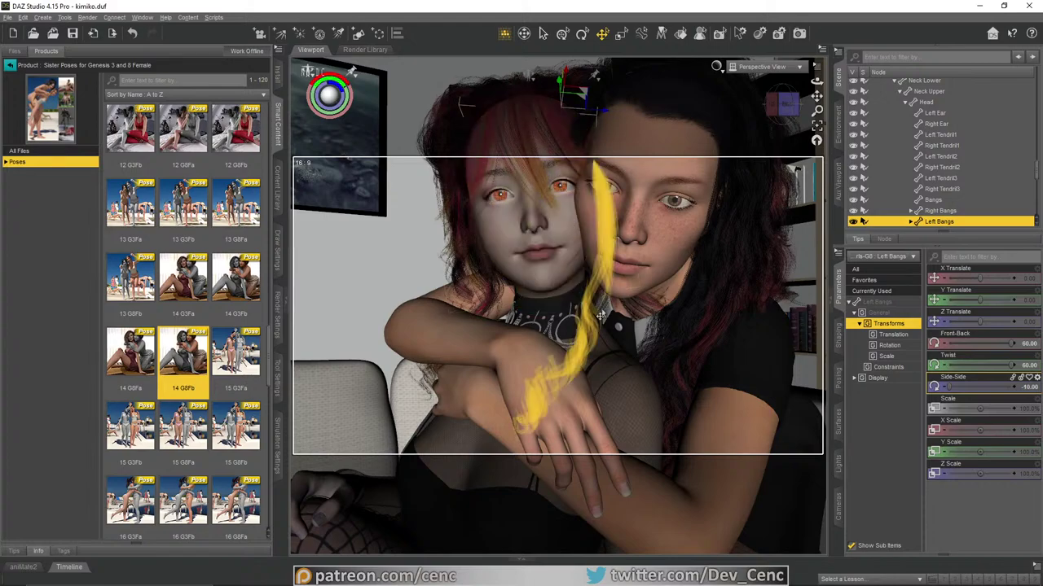
left_click(648, 255)
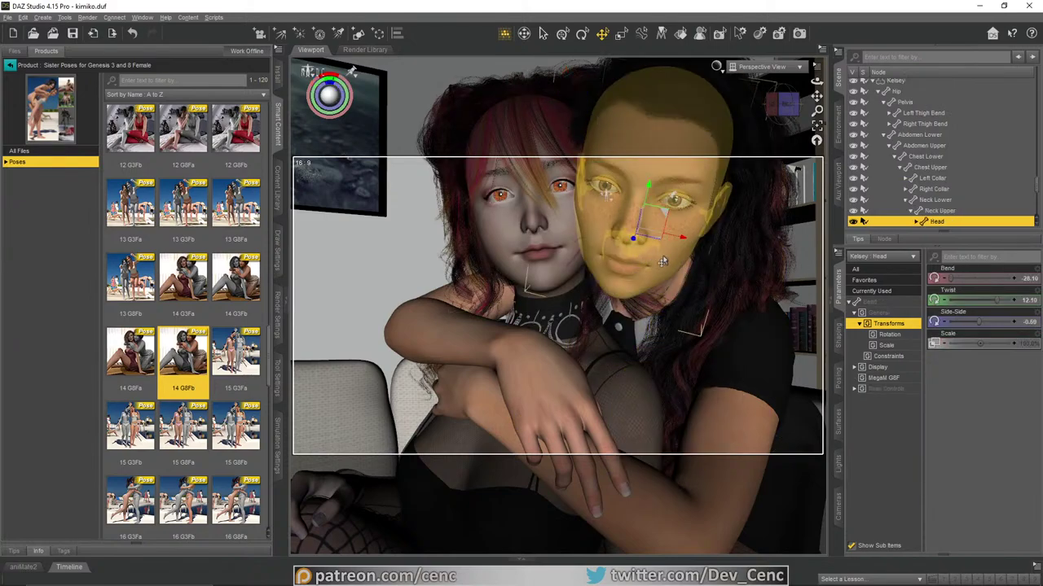
double_click(761, 361)
scroll(717, 322, "down", 3)
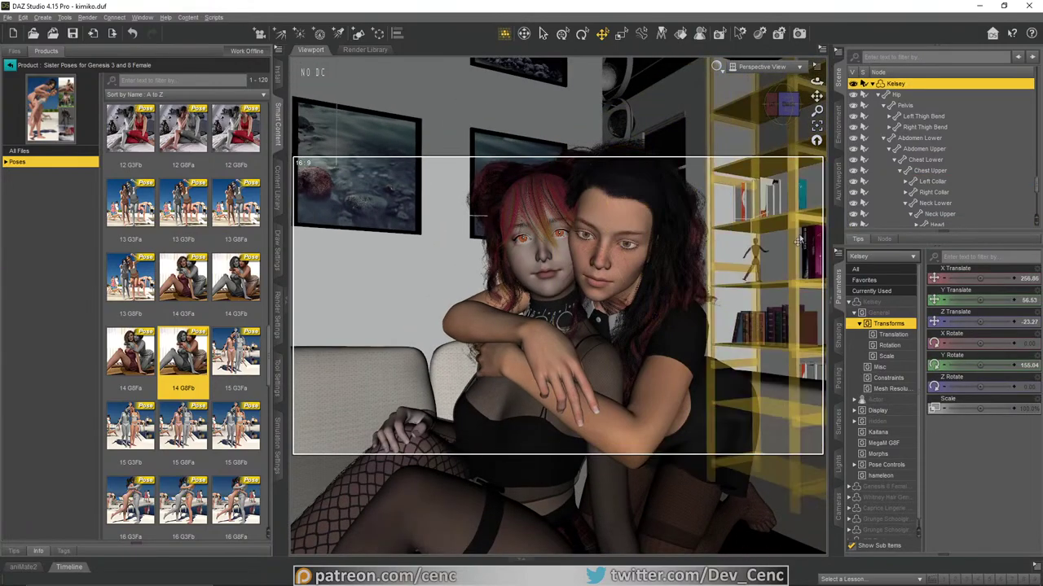
left_click_drag(815, 84, 446, 217)
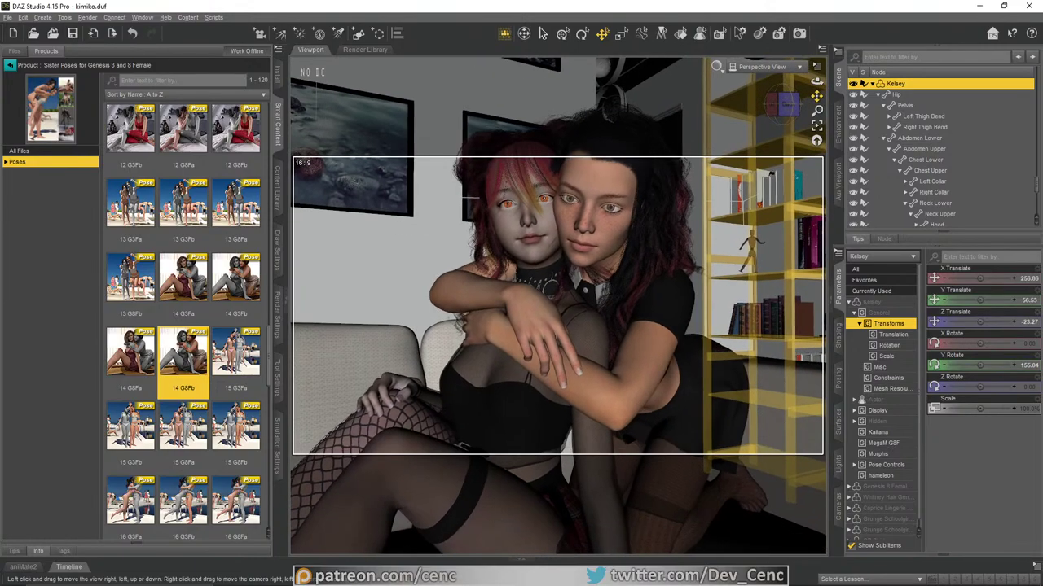
left_click_drag(571, 203, 607, 324)
left_click(616, 337)
key("ctrl+z")
scroll(649, 430, "down", 2)
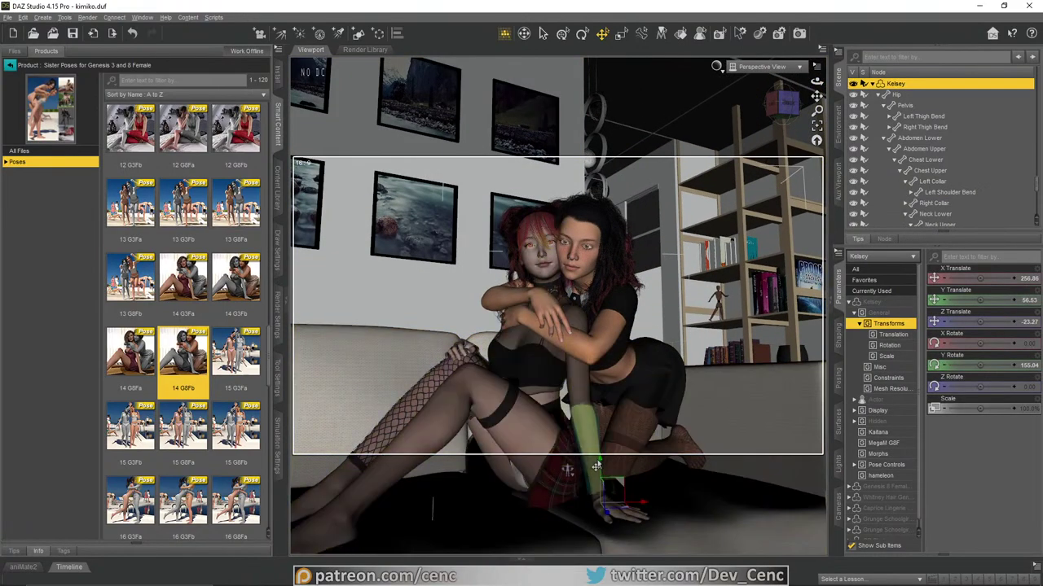
left_click_drag(598, 466, 600, 468)
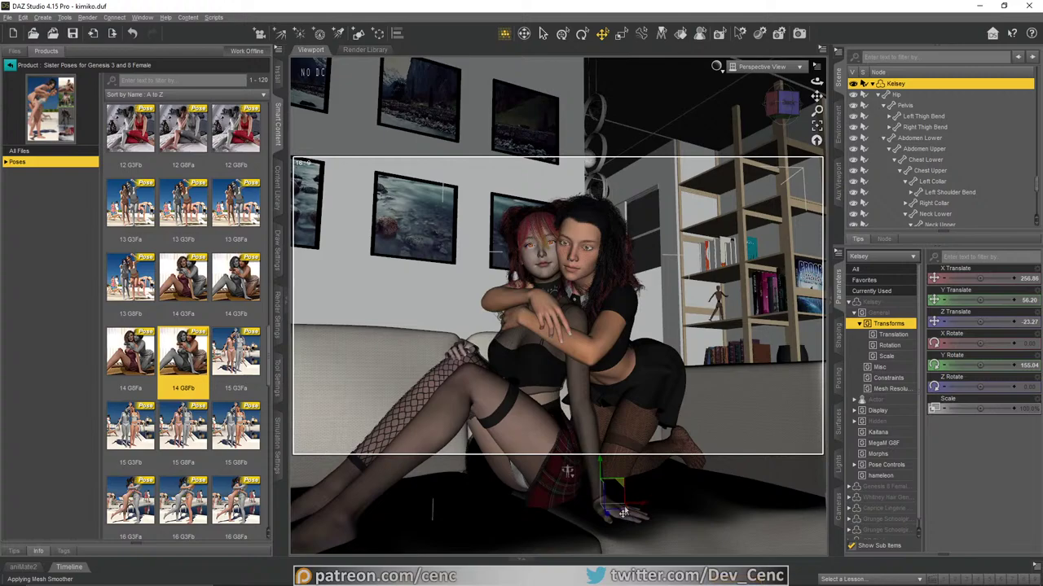
mouse_move(623, 512)
left_mouse_down()
mouse_move(618, 520)
mouse_move(626, 515)
left_mouse_up()
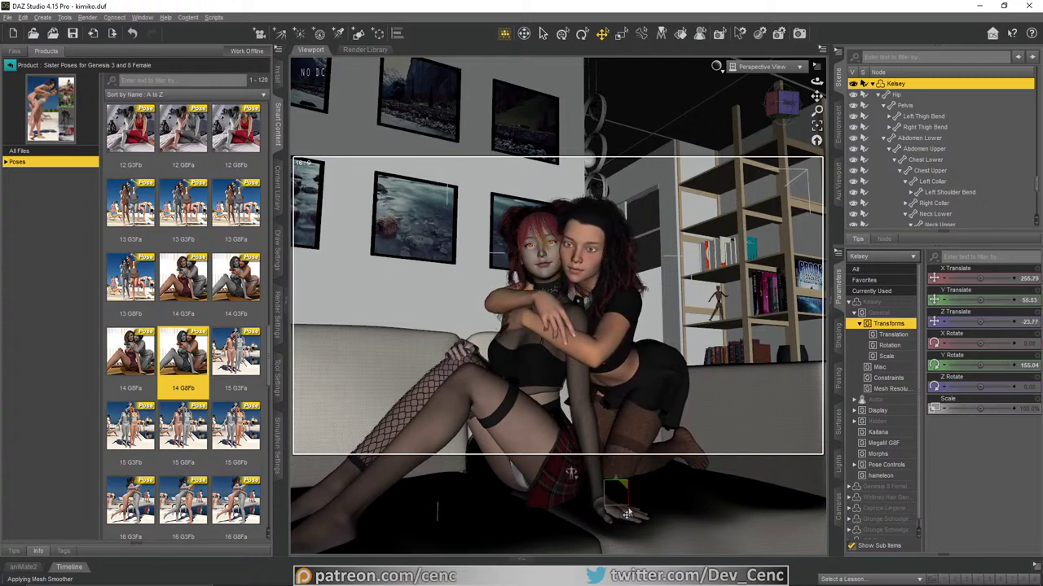
left_click_drag(629, 511, 629, 514)
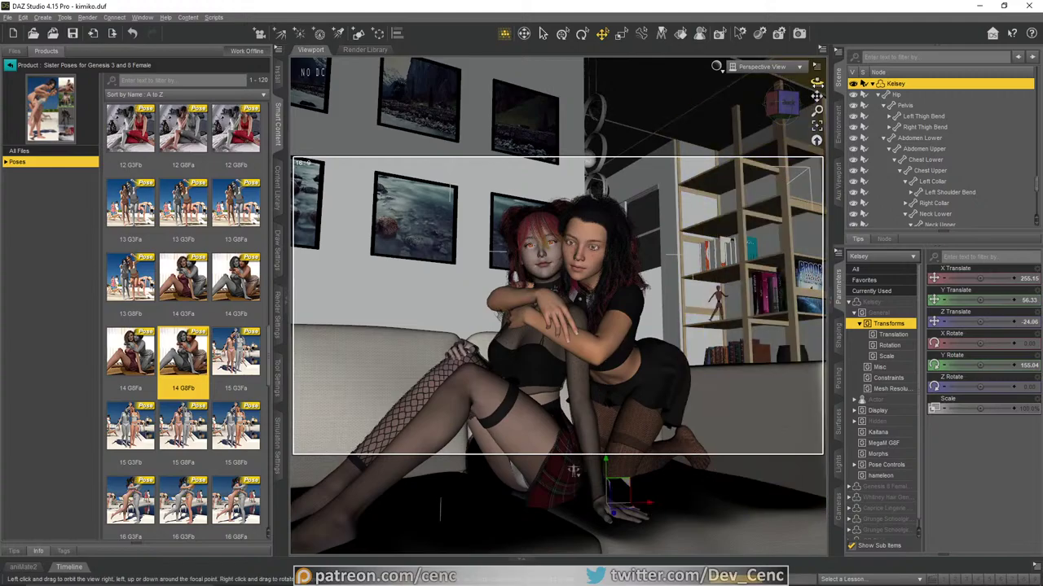
Step: Set both of Kelsey's thigh bends to -115 and her Left Shin bend to about 133.16
mouse_move(816, 82)
left_mouse_down()
mouse_move(757, 81)
mouse_move(813, 83)
left_mouse_up()
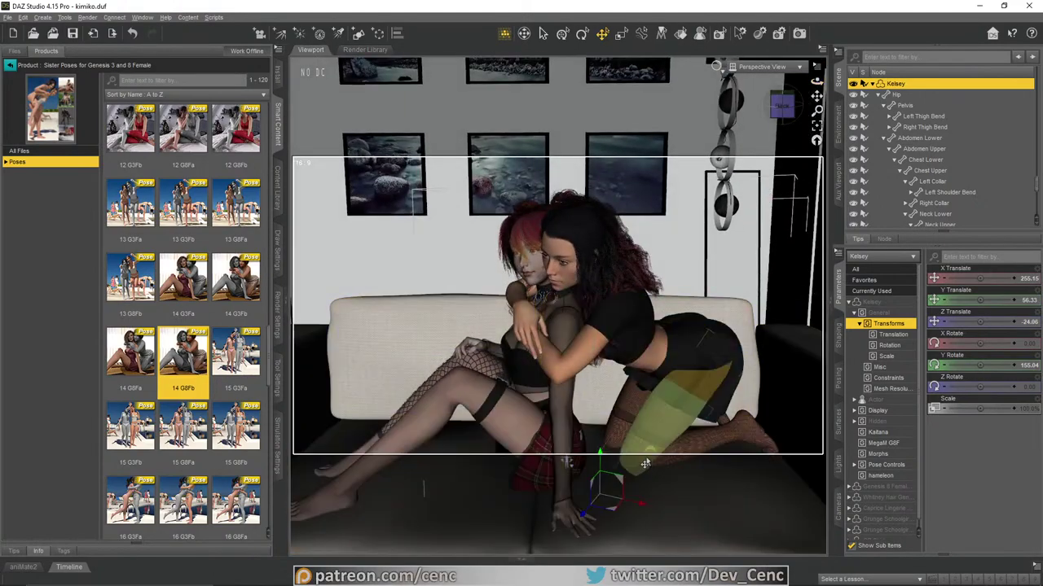
left_click(694, 383)
left_click_drag(951, 277, 947, 277)
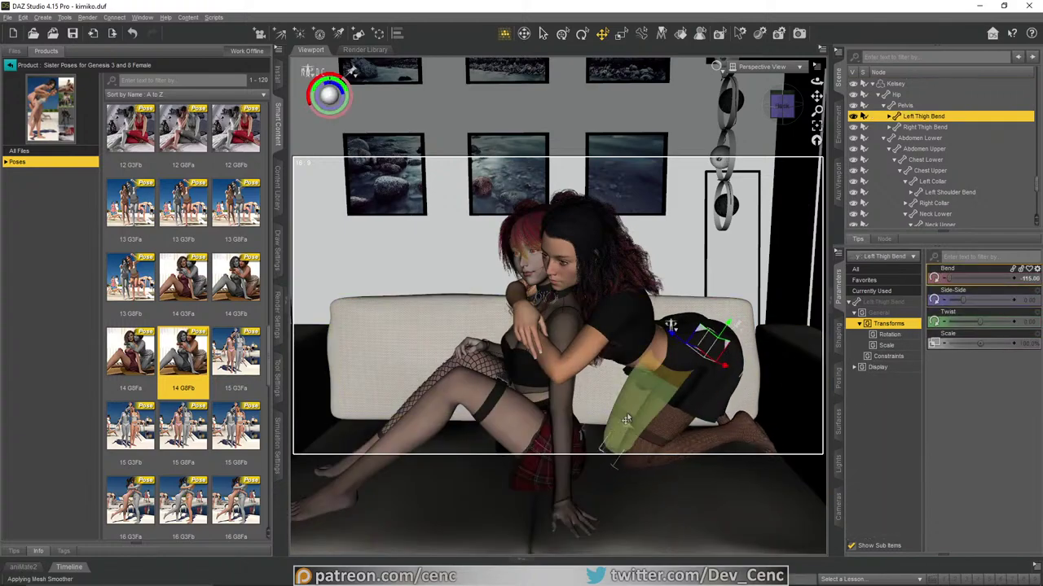
left_click(643, 383)
left_click_drag(951, 277, 924, 271)
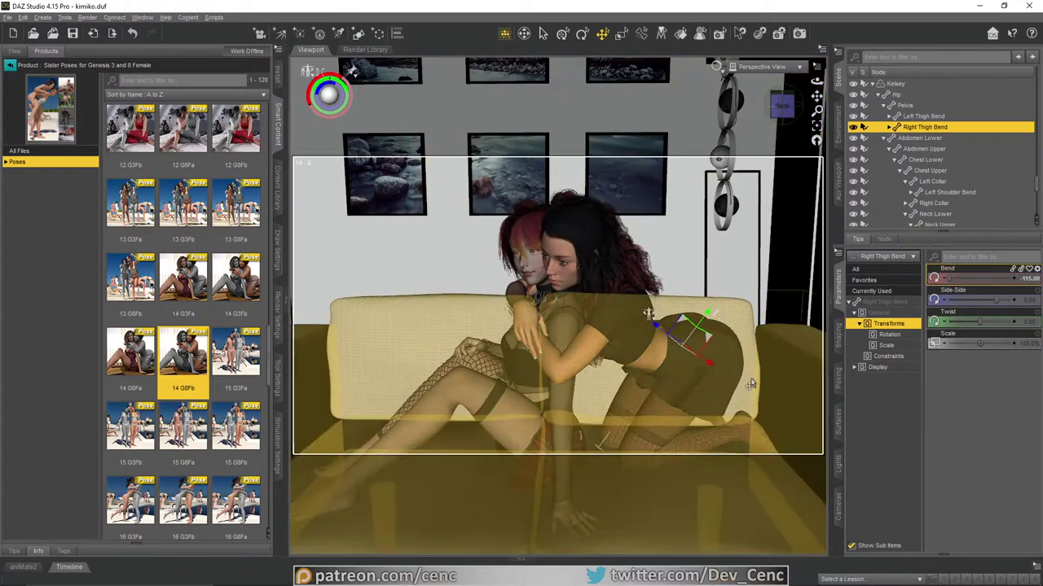
left_click(731, 436)
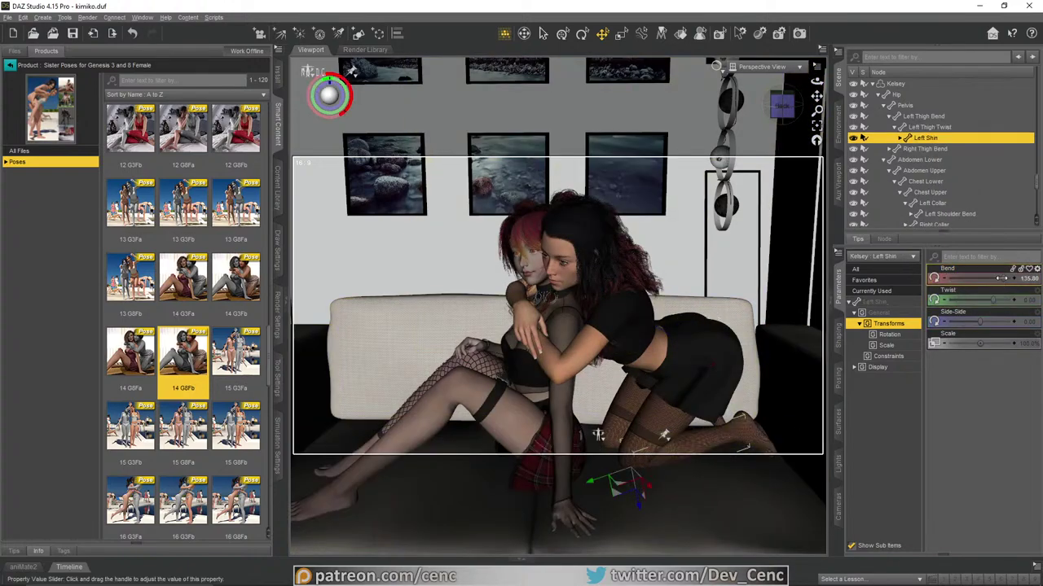
left_click_drag(995, 277, 1002, 278)
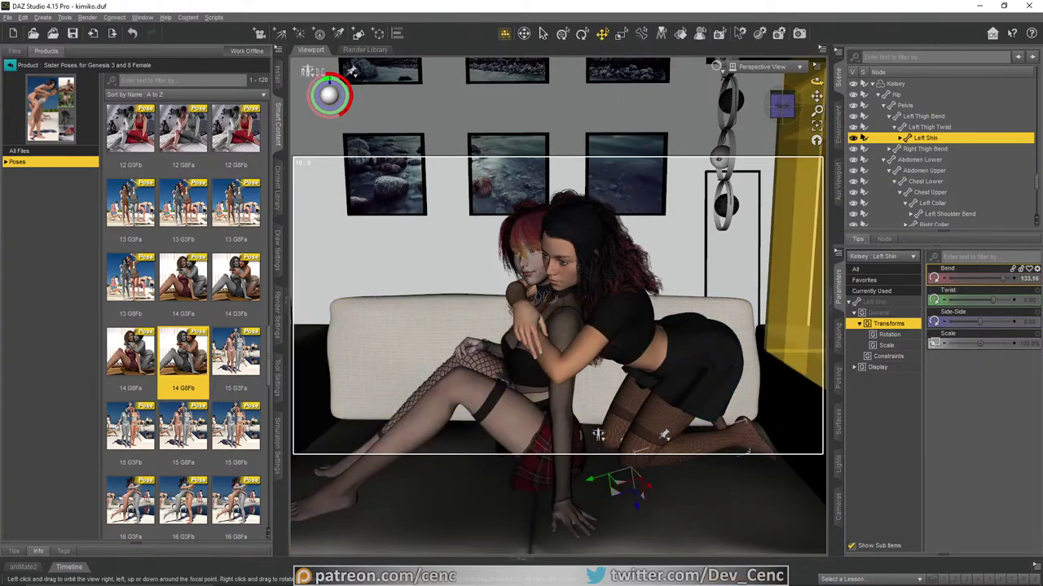
Step: Select Pei's LLF-BunnyCurls-G8 hair and collapse its bone hierarchy in the scene tree
left_click_drag(816, 83, 774, 82)
scroll(552, 178, "up", 3)
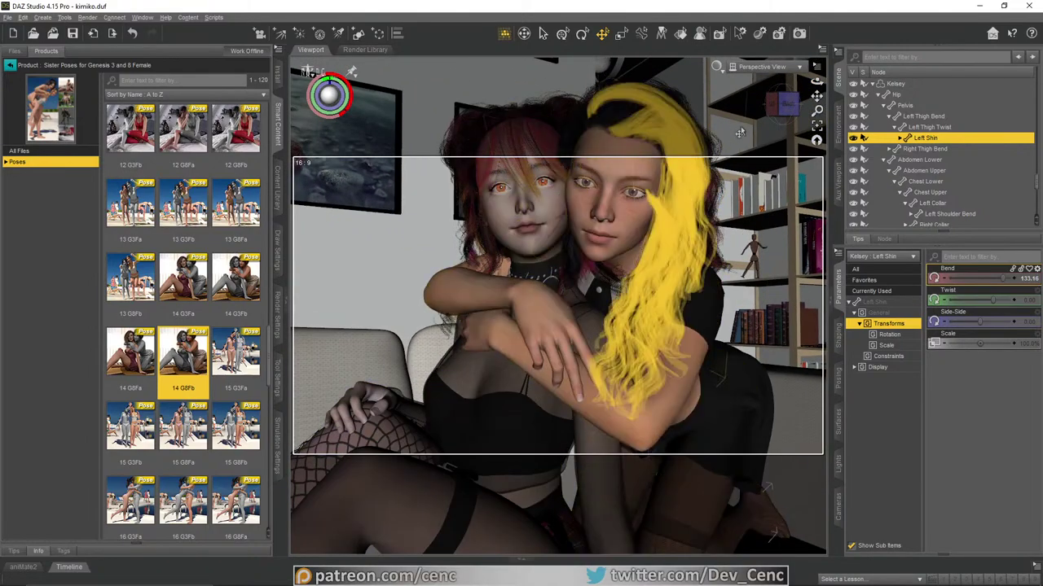
left_click_drag(816, 96, 847, 208)
scroll(641, 340, "up", 3)
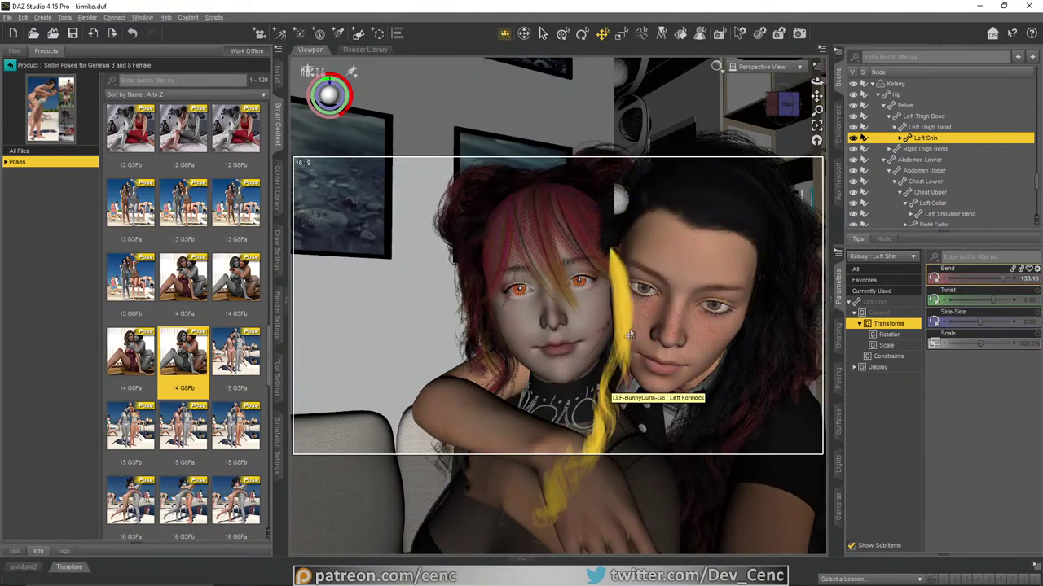
left_click(603, 401)
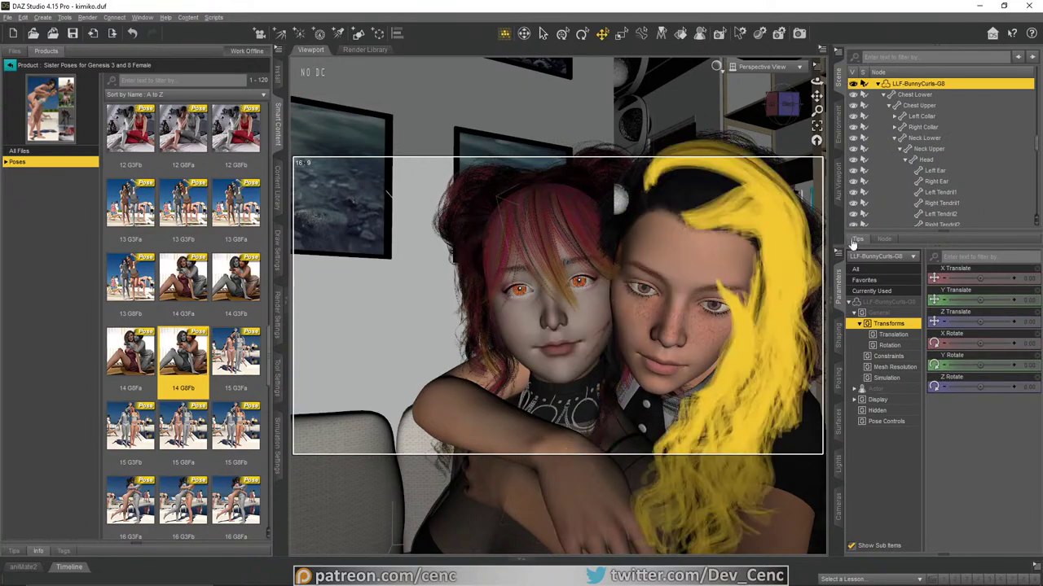
left_click(877, 85)
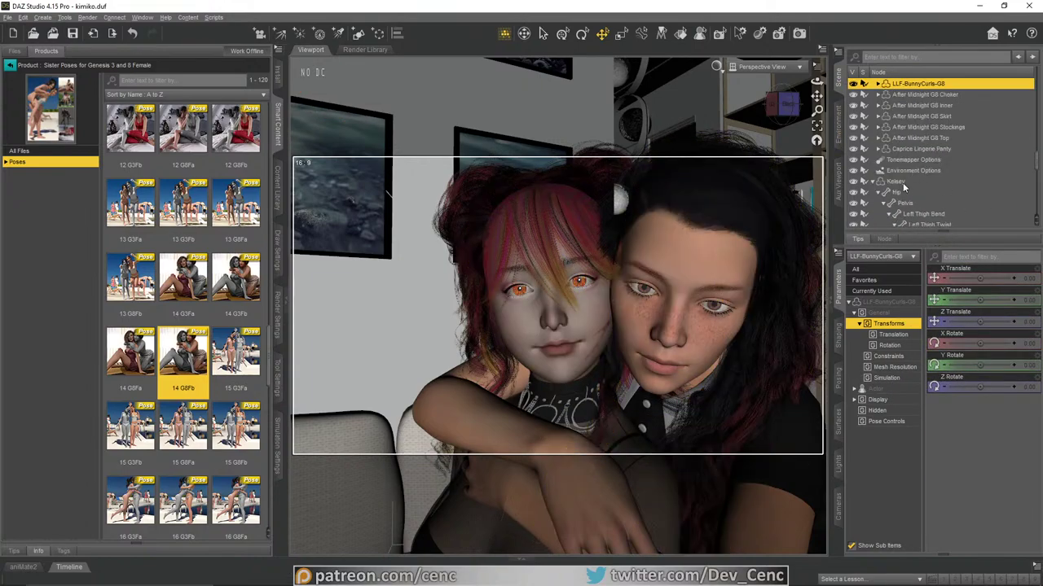
Step: Expand Kelsey with her Hip bones collapsed so her hair and clothing are listed together in the scene tree
left_click(871, 182)
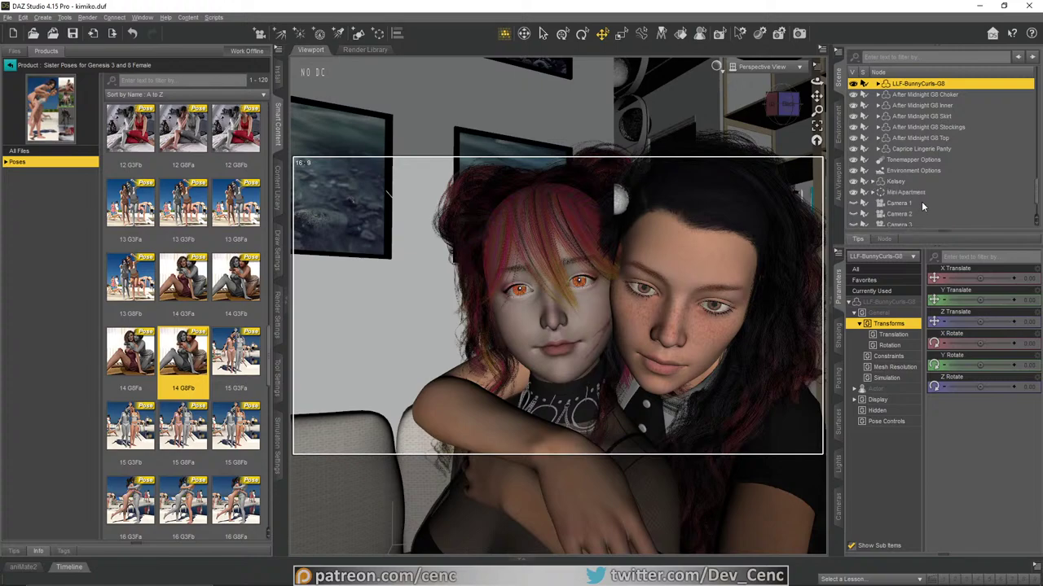
left_click(877, 182)
scroll(920, 199, "down", 2)
left_click(878, 132)
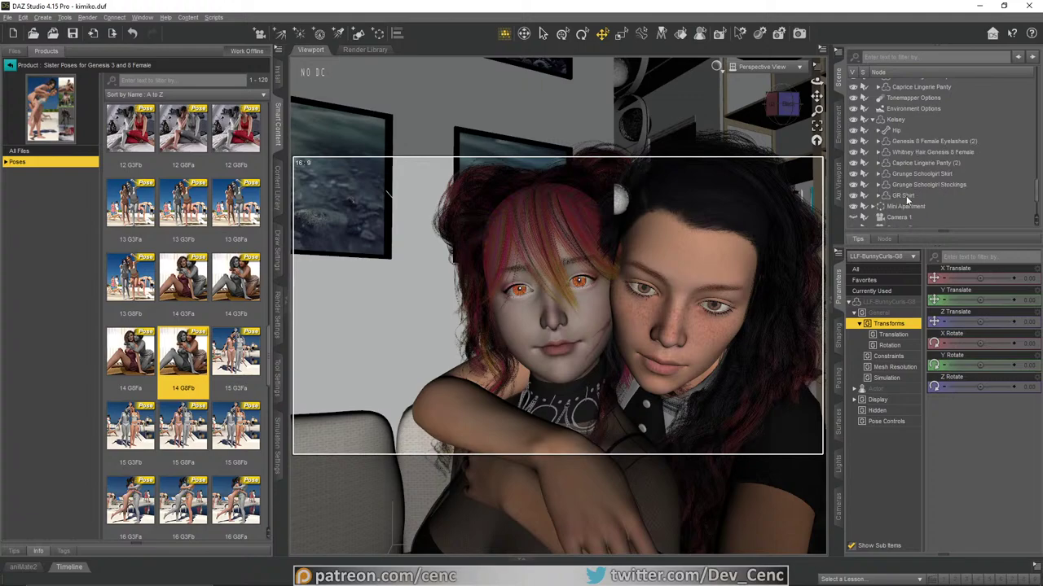
Step: Set Front Right Behind Shoulder to 1.00 in the Style & Move controls of Kelsey's Whitney hair
left_click(921, 153)
left_click(872, 390)
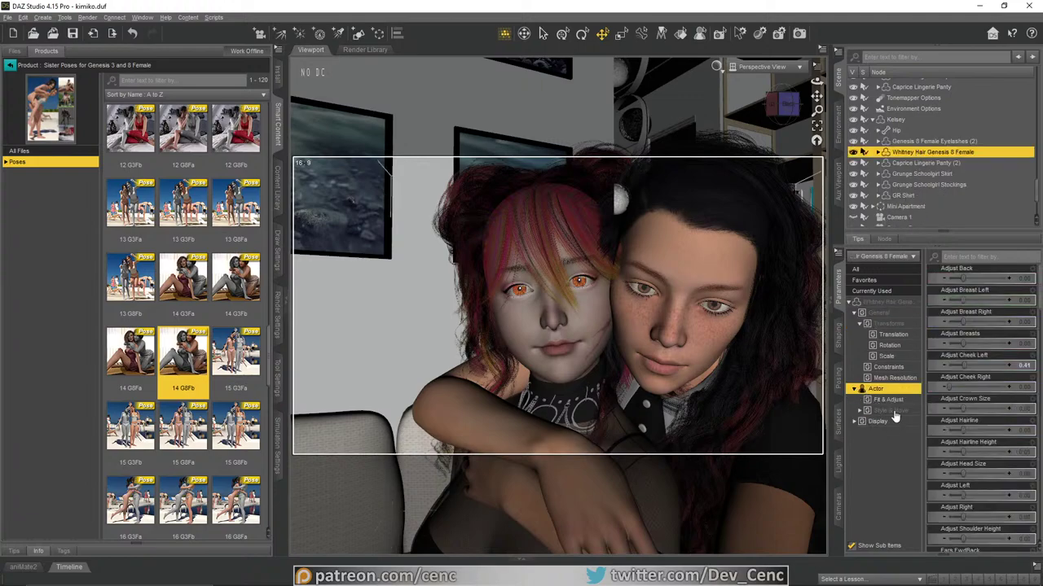
left_click(891, 410)
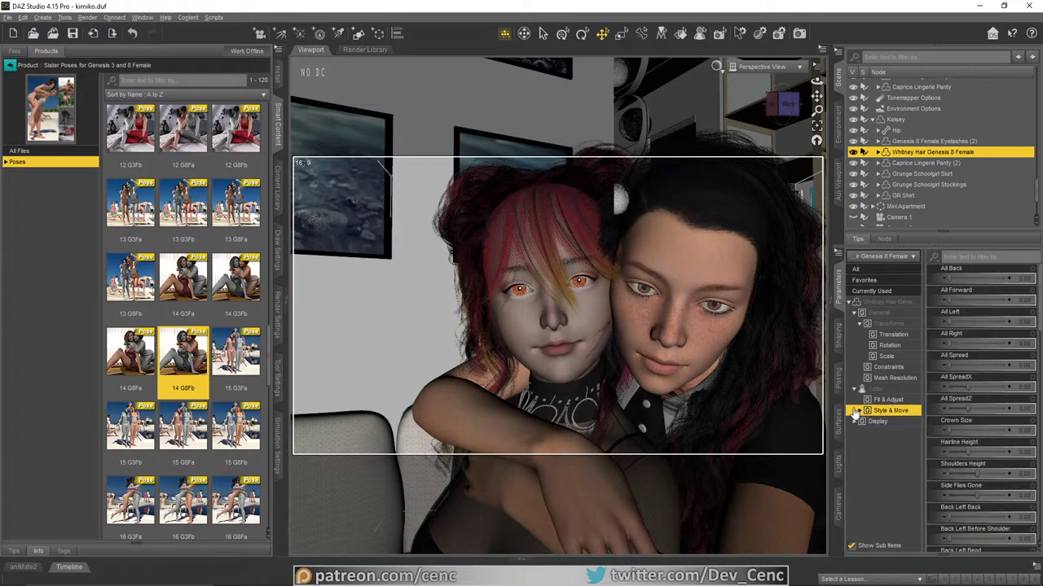
left_click(859, 410)
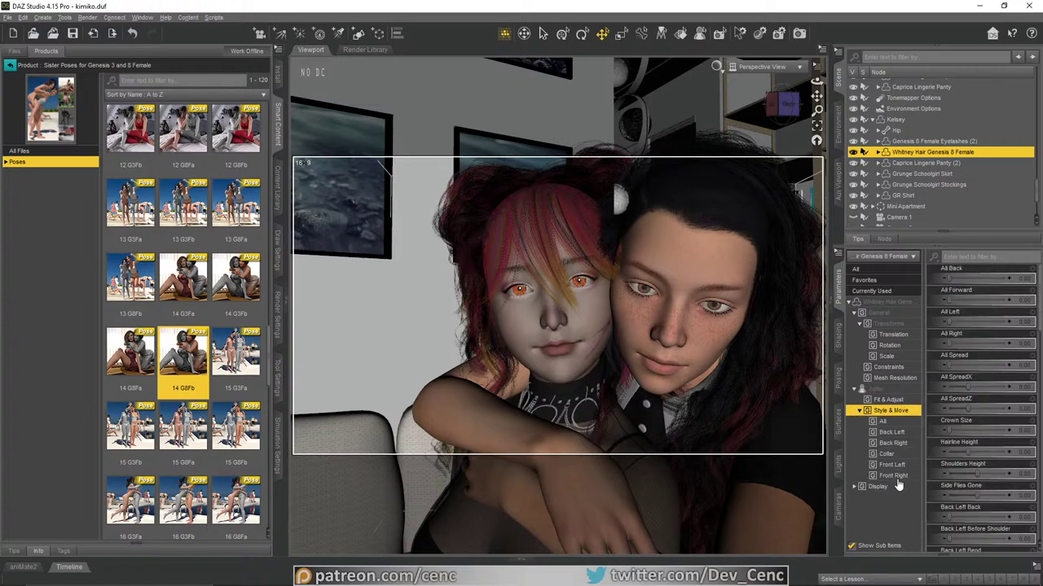
left_click(896, 476)
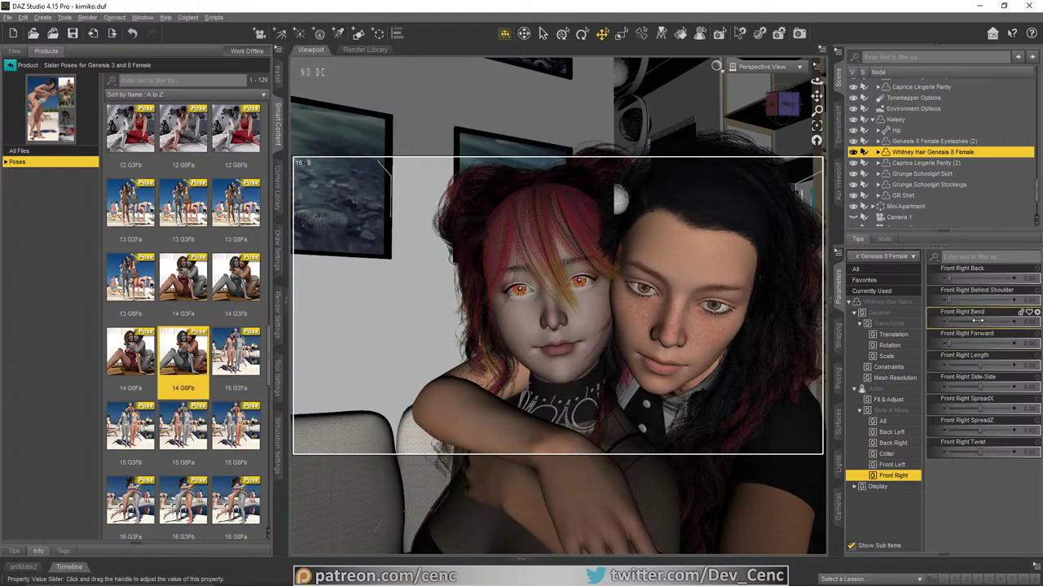
left_click_drag(949, 298, 972, 301)
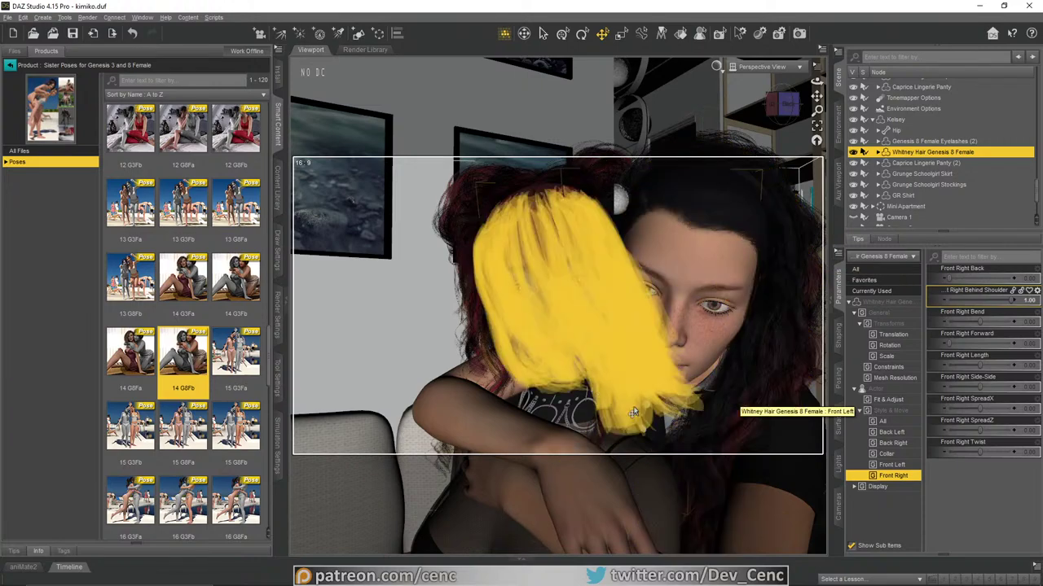
Step: Rotate the Left Forelock bone of Pei's hair to Bend -0.49 and Side-Side 27.21
left_click(593, 411)
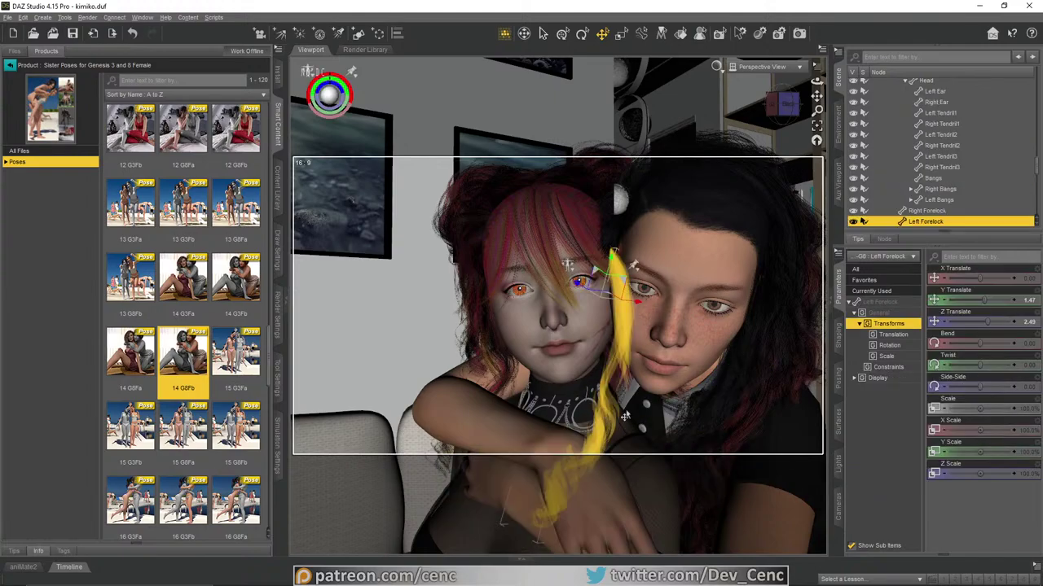
left_click(582, 33)
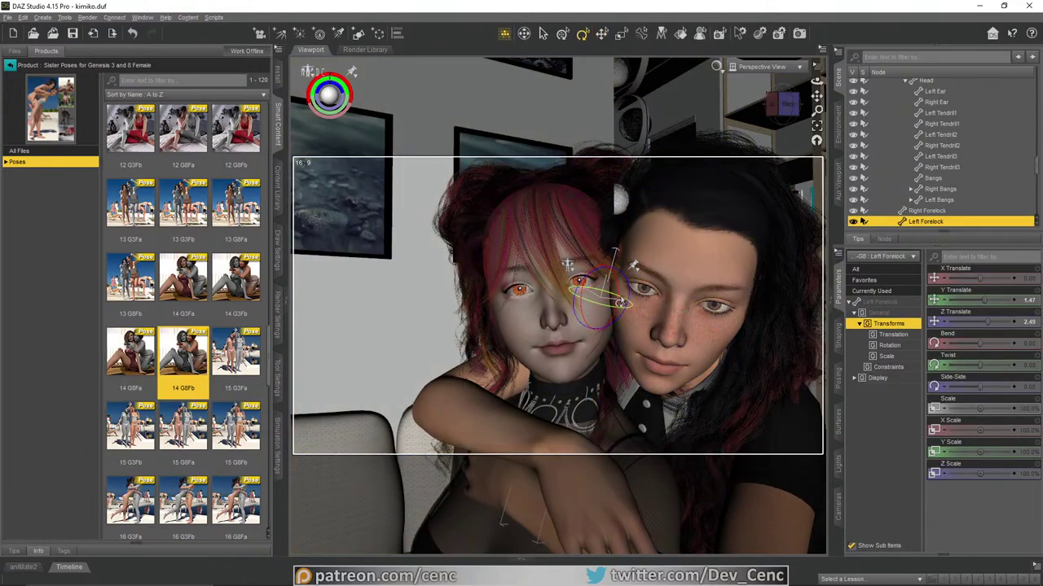
left_click_drag(615, 298, 615, 289)
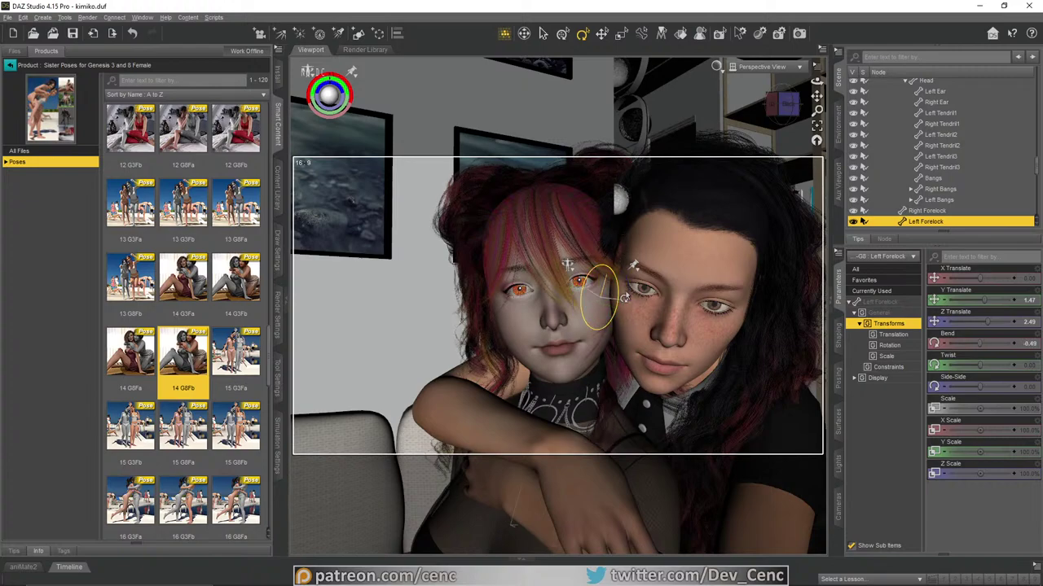
left_click_drag(627, 286, 617, 277)
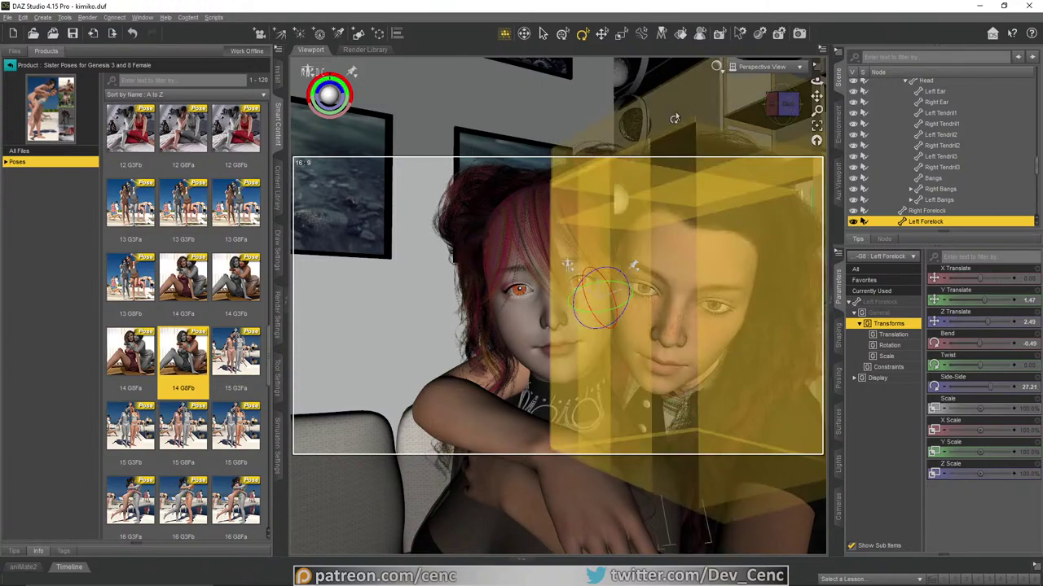
left_click(668, 115)
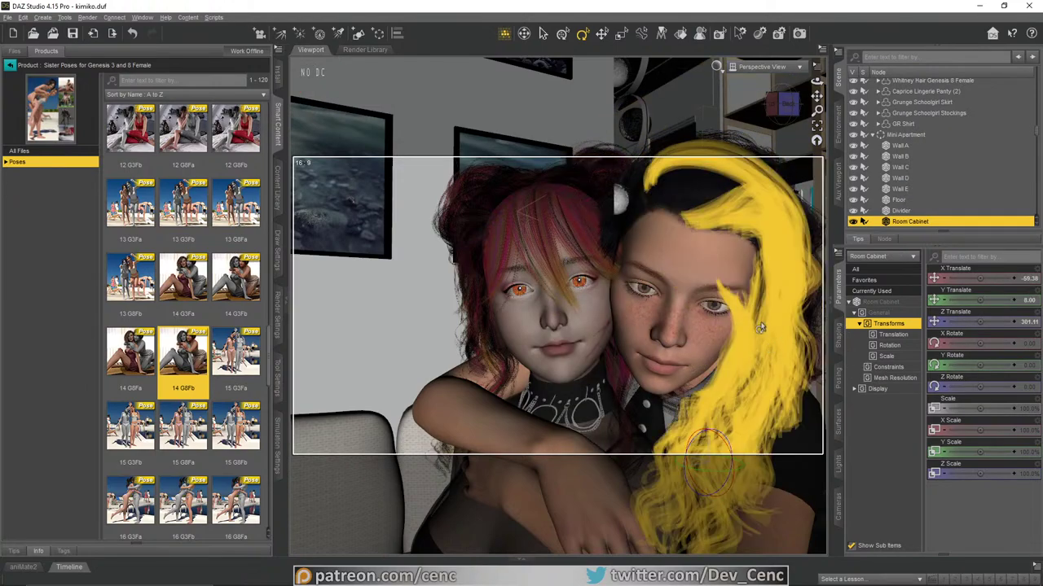
Step: Set the Left Bangs bone of Pei's hair to Side-Side -10.00 and Twist -60.00
left_click(570, 191)
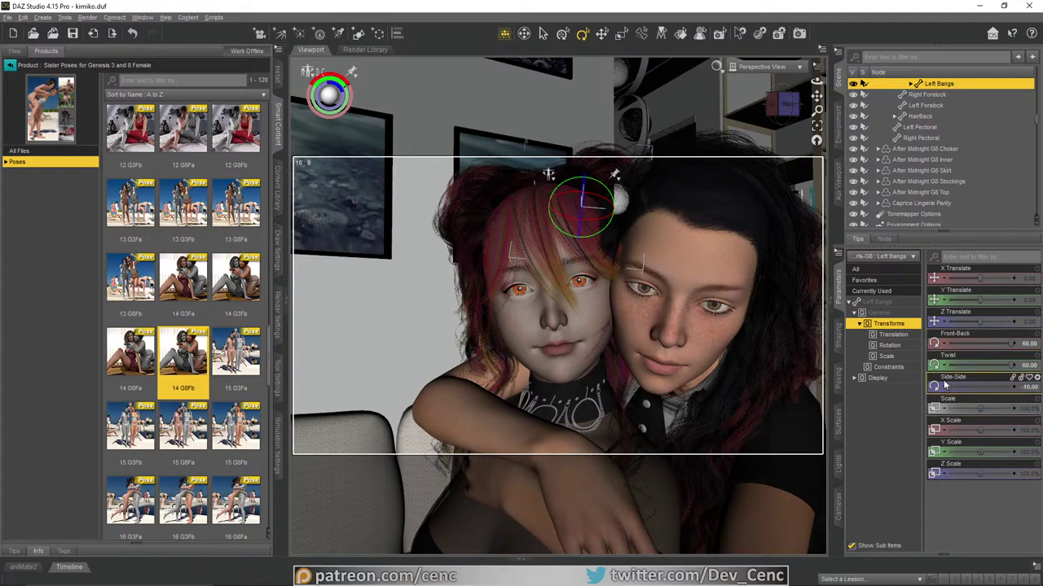
left_click_drag(948, 387, 871, 378)
left_click_drag(1010, 365, 937, 364)
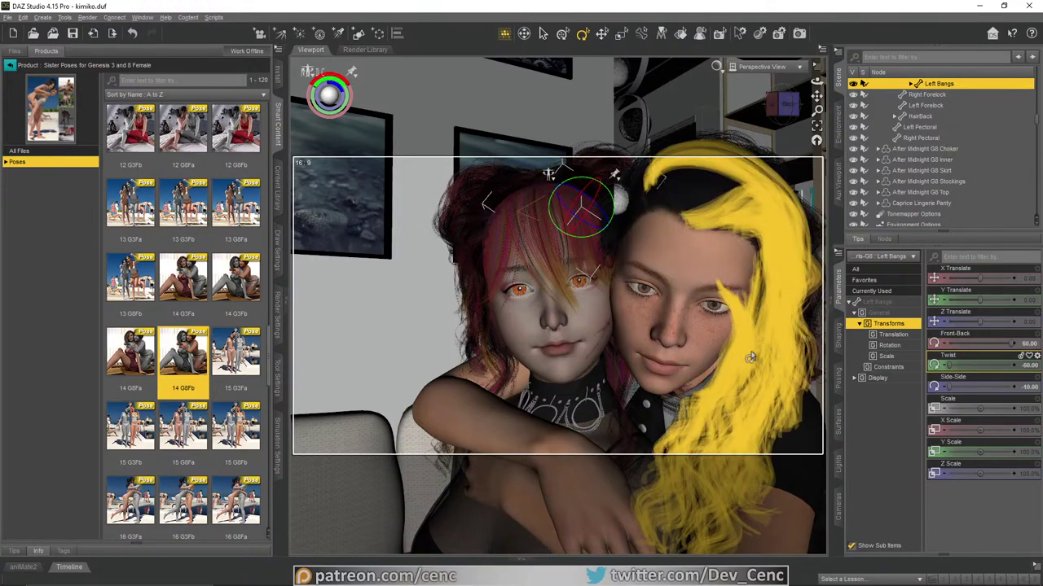
Step: Set Front Left Forward to 0.33 and Front Left Side-Side to 1.00 on Kelsey's Whitney hair
scroll(672, 283, "down", 5)
left_click(750, 245)
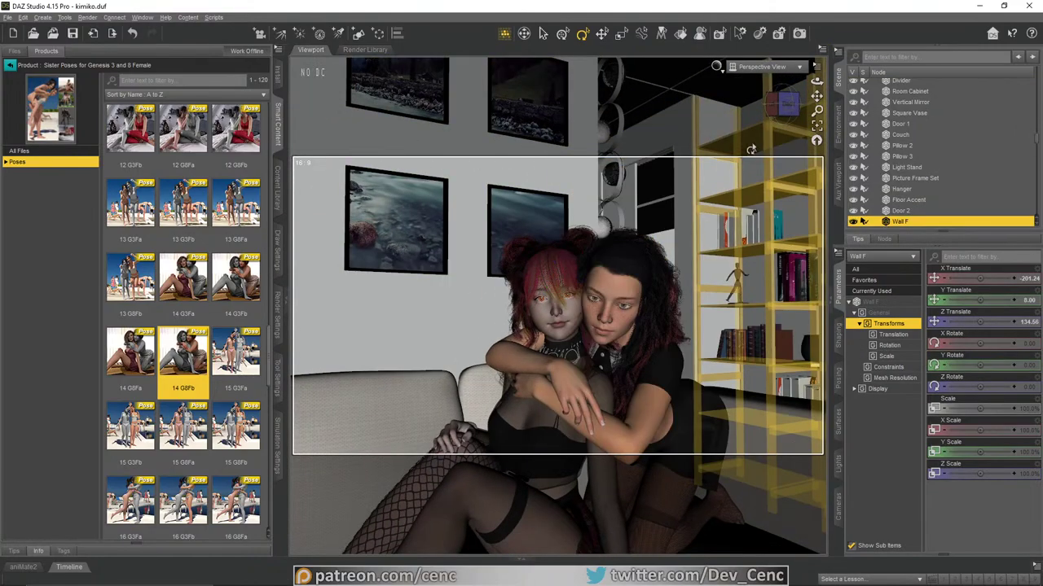
left_click_drag(816, 82, 855, 93)
left_click(640, 331)
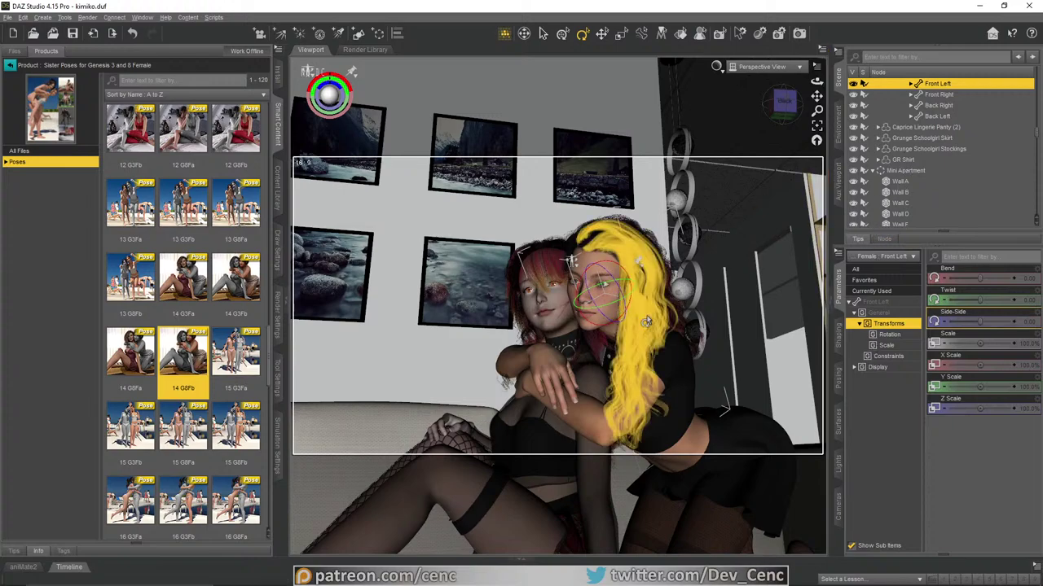
left_click(652, 293)
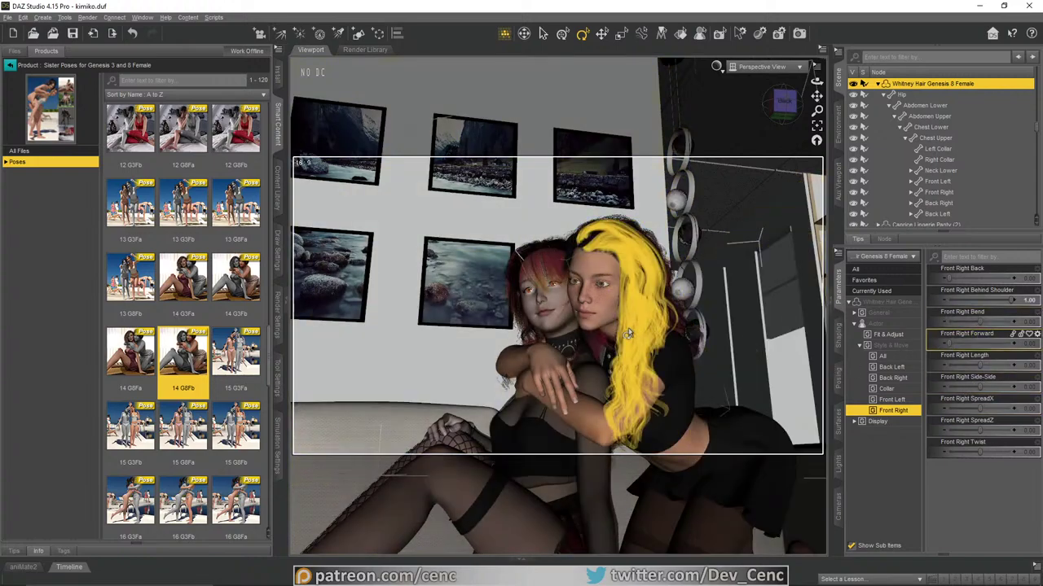
left_click(892, 400)
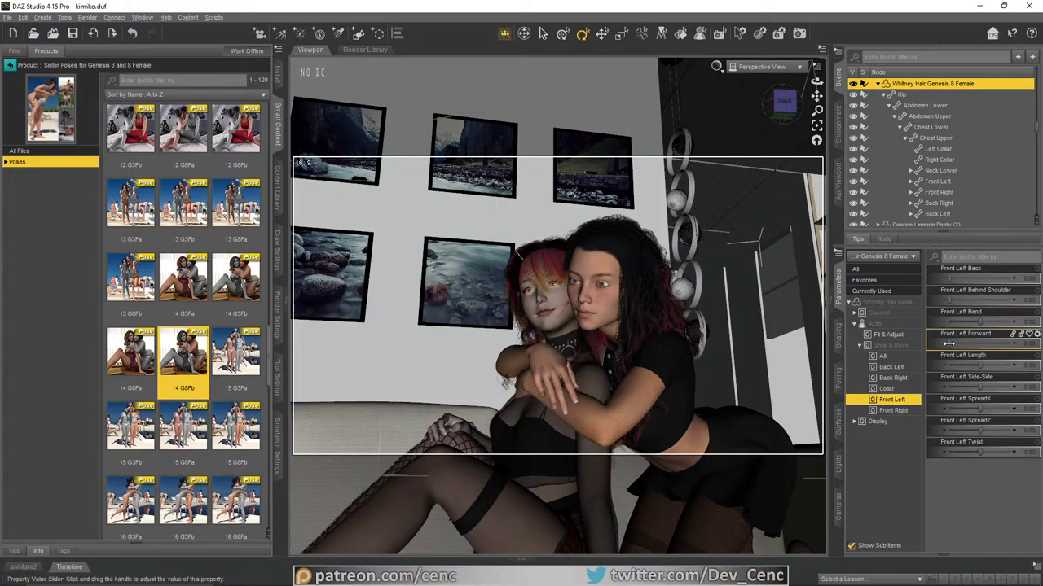
left_click_drag(949, 343, 966, 346)
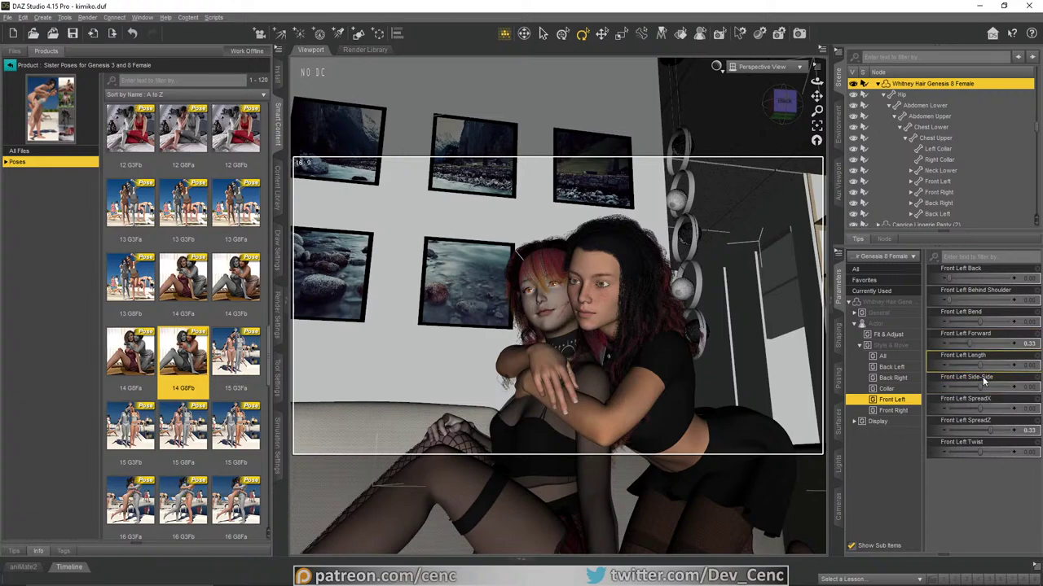
left_click_drag(980, 386, 1027, 390)
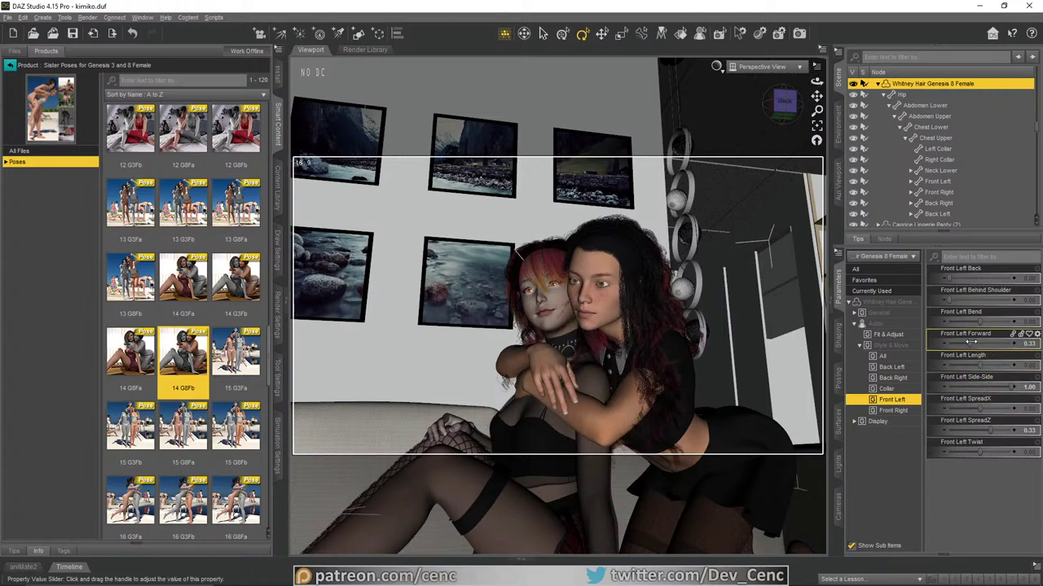
Step: Reset Front Left Forward to zero and set Front Left Bend to 0.018 and Side-Side to 0.12 on Kelsey's hair
left_click_drag(971, 343, 944, 343)
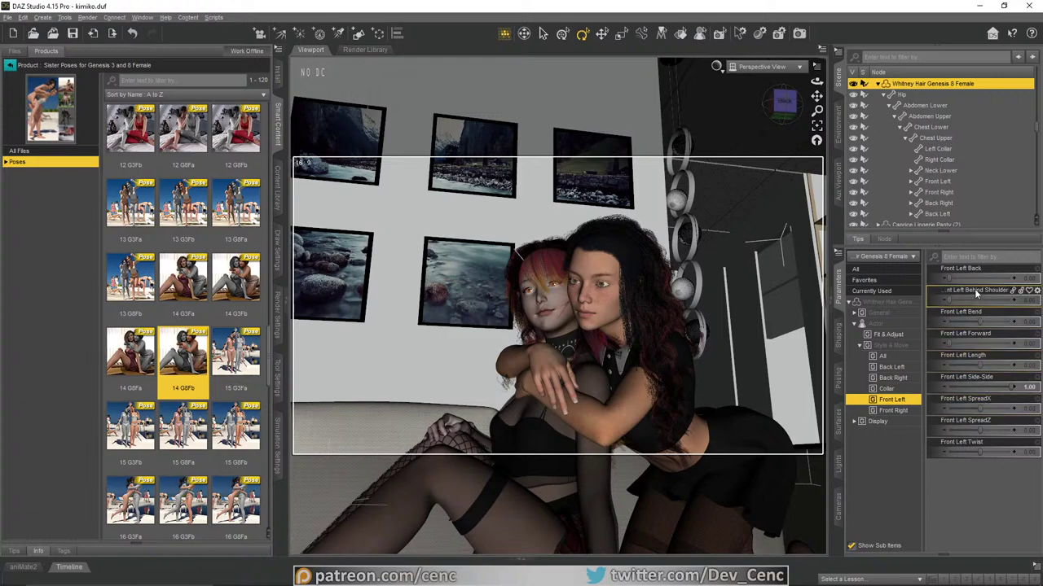
left_click_drag(982, 321, 978, 321)
mouse_move(816, 81)
left_mouse_down()
mouse_move(764, 85)
mouse_move(831, 86)
left_mouse_up()
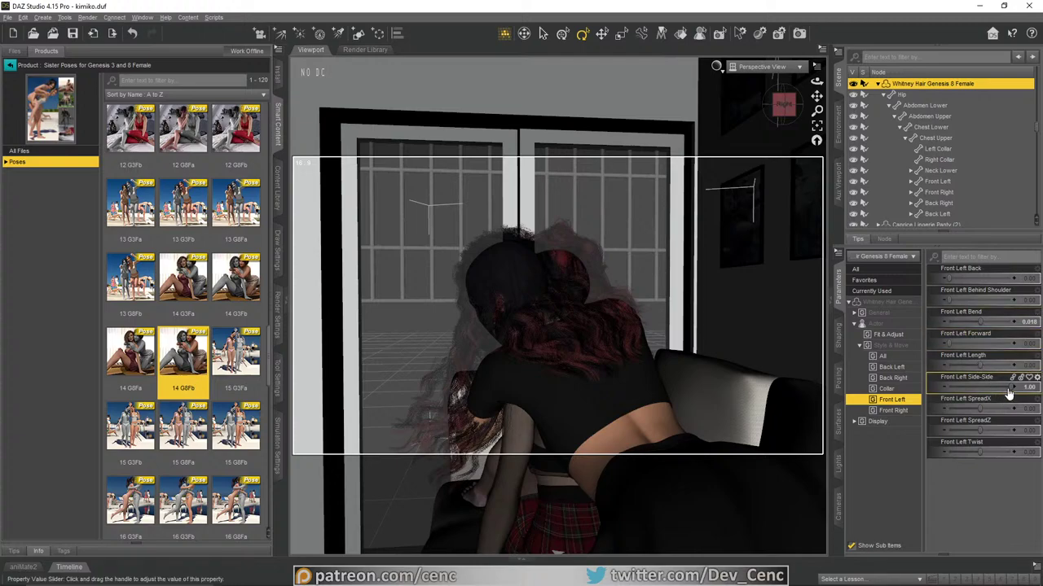
left_click_drag(1010, 388, 985, 389)
left_click(770, 212)
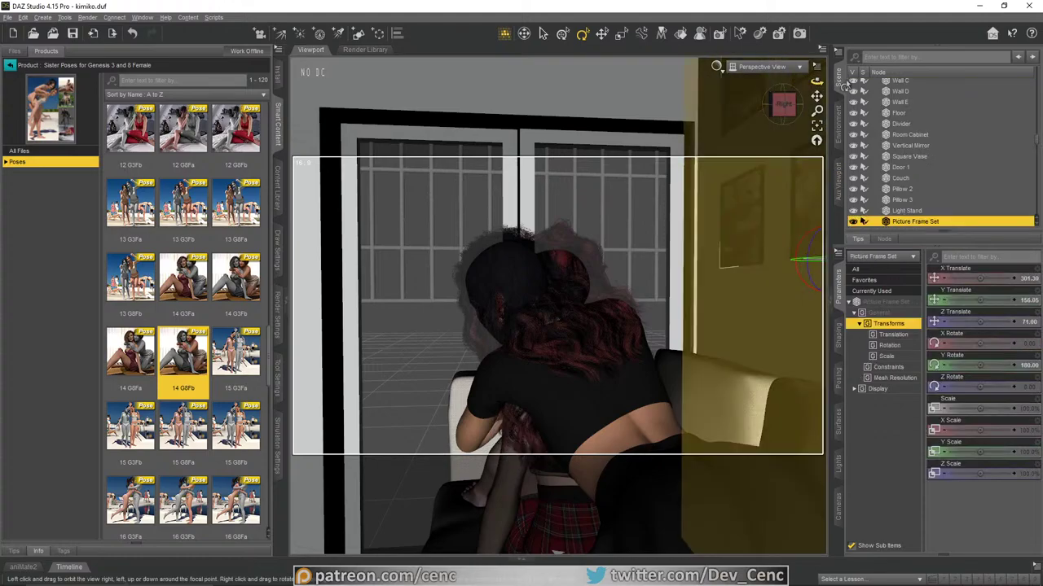
Step: Bring the front left section of Kelsey's Whitney hair forward with Front Left Forward at 0.30
left_click_drag(816, 83, 747, 82)
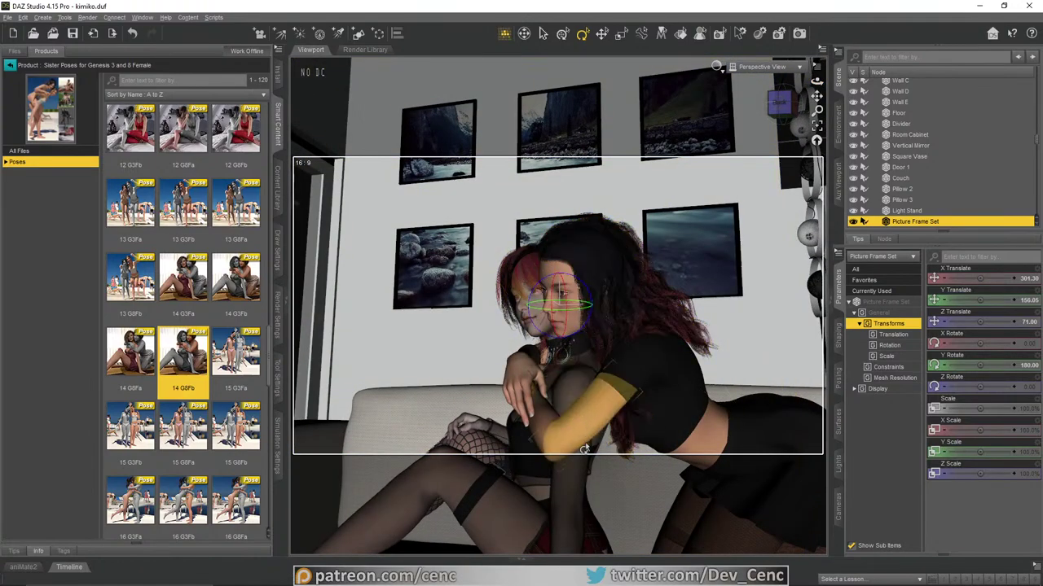
left_click(615, 331)
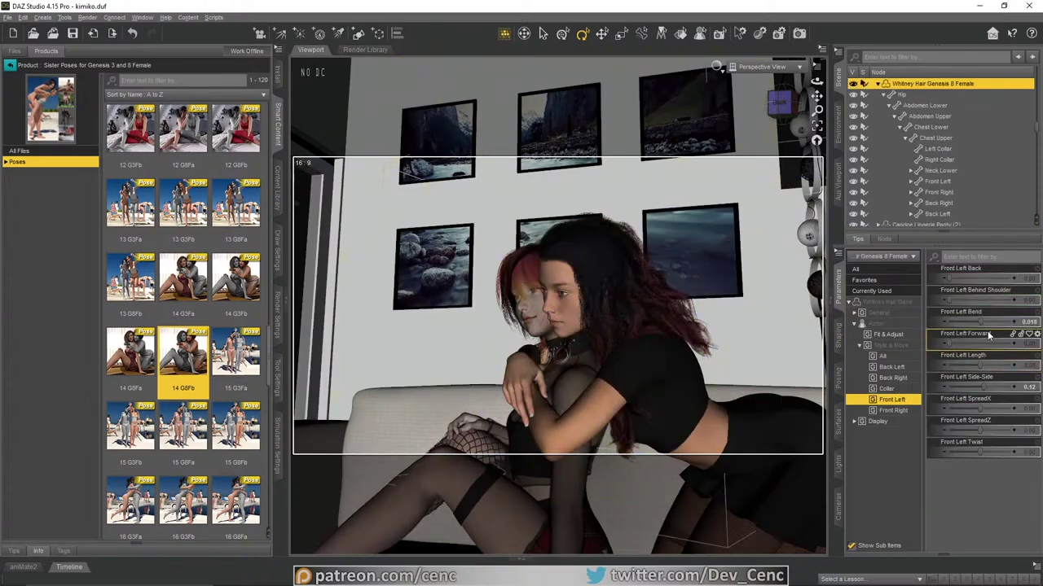
left_click_drag(949, 342, 965, 345)
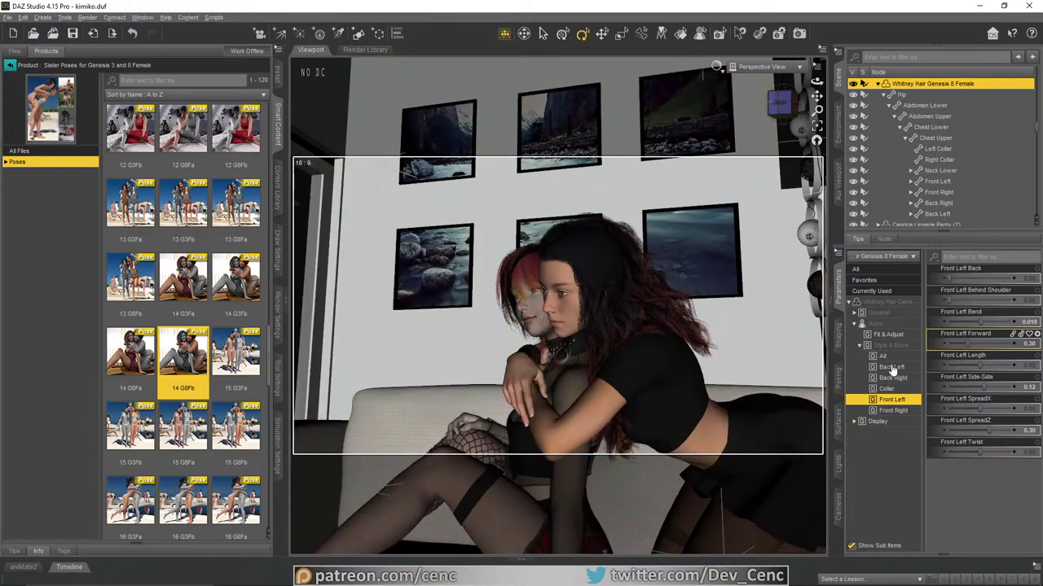
Step: Set Back Left Side-Side to 0.39 and Back Left Forward to 0.18 on Kelsey's Whitney hair
left_click(892, 367)
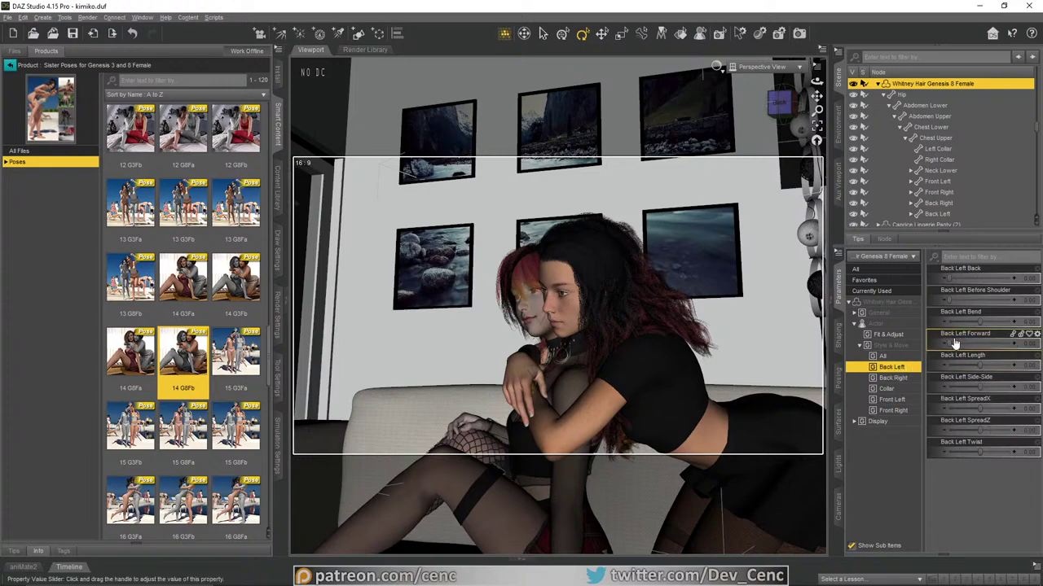
mouse_move(949, 343)
left_mouse_down()
mouse_move(1006, 345)
mouse_move(932, 346)
left_mouse_up()
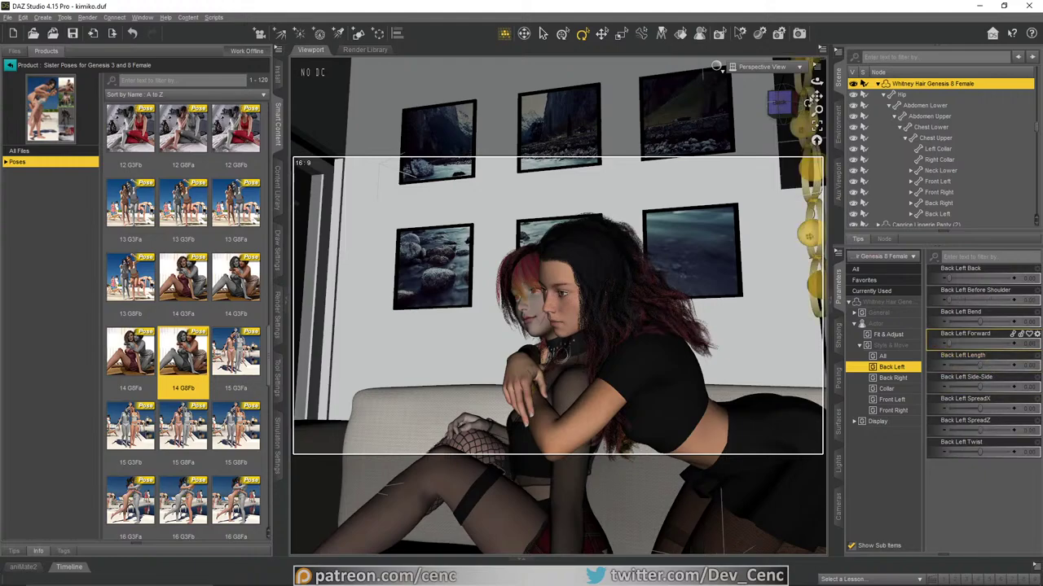
left_click_drag(816, 81, 692, 83)
left_click_drag(982, 386, 992, 389)
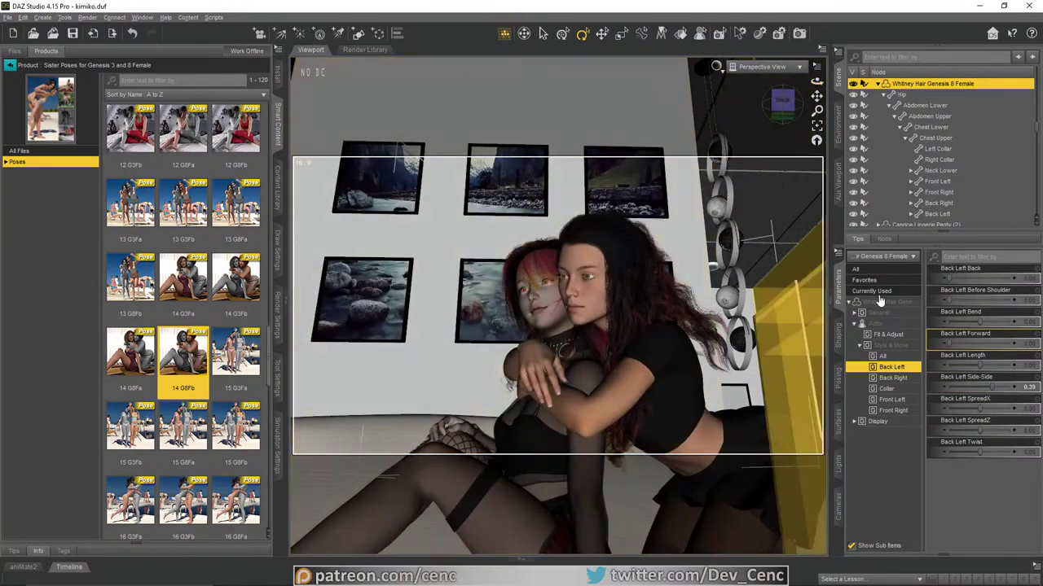
left_click_drag(951, 343, 960, 344)
Step: Collapse the Whitney hair and Mini Apartment nodes in the scene tree and delete Camera 1 through Camera 7
scroll(669, 245, "down", 3)
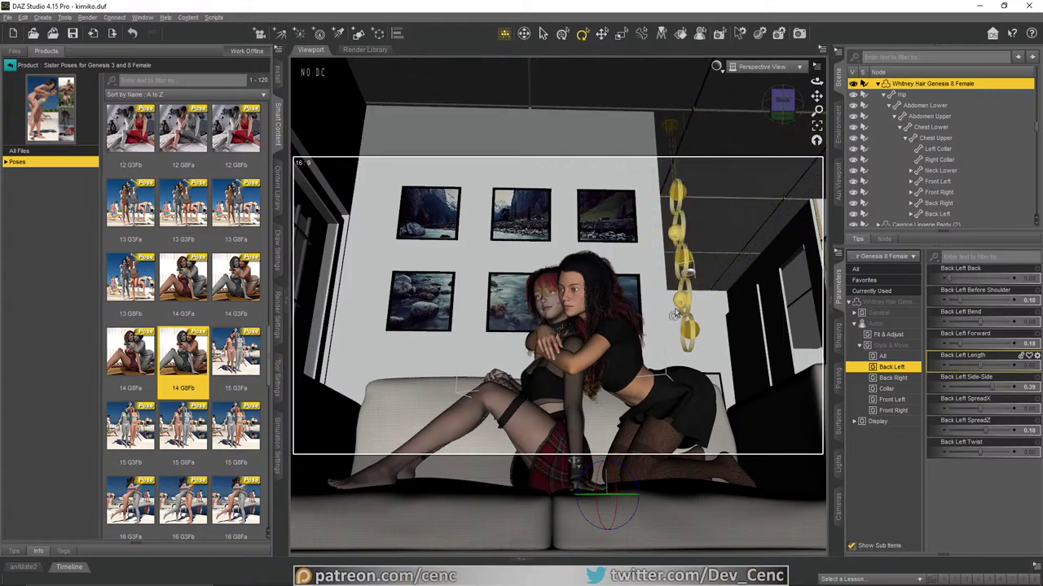
mouse_move(816, 82)
left_mouse_down()
mouse_move(876, 88)
mouse_move(823, 86)
mouse_move(832, 92)
mouse_move(818, 80)
left_mouse_up()
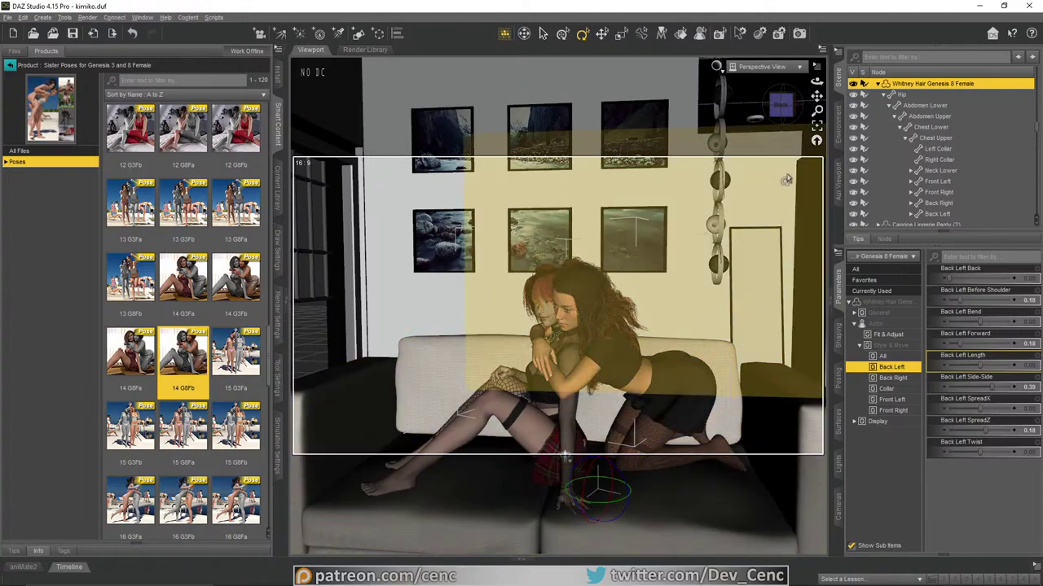
left_click_drag(816, 81, 817, 81)
left_click_drag(568, 442, 585, 439)
left_click(878, 85)
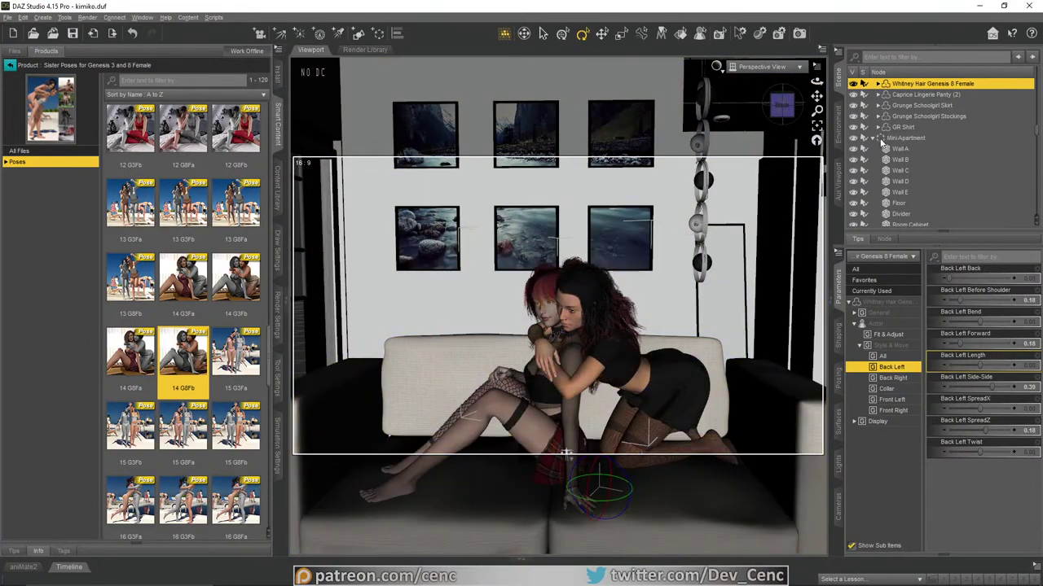
left_click(873, 139)
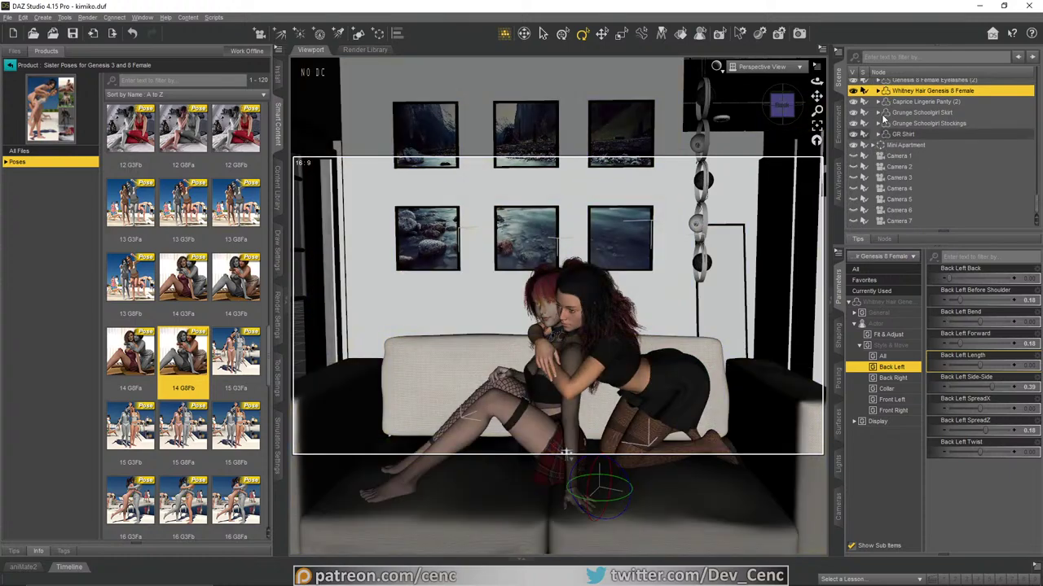
left_click(894, 156)
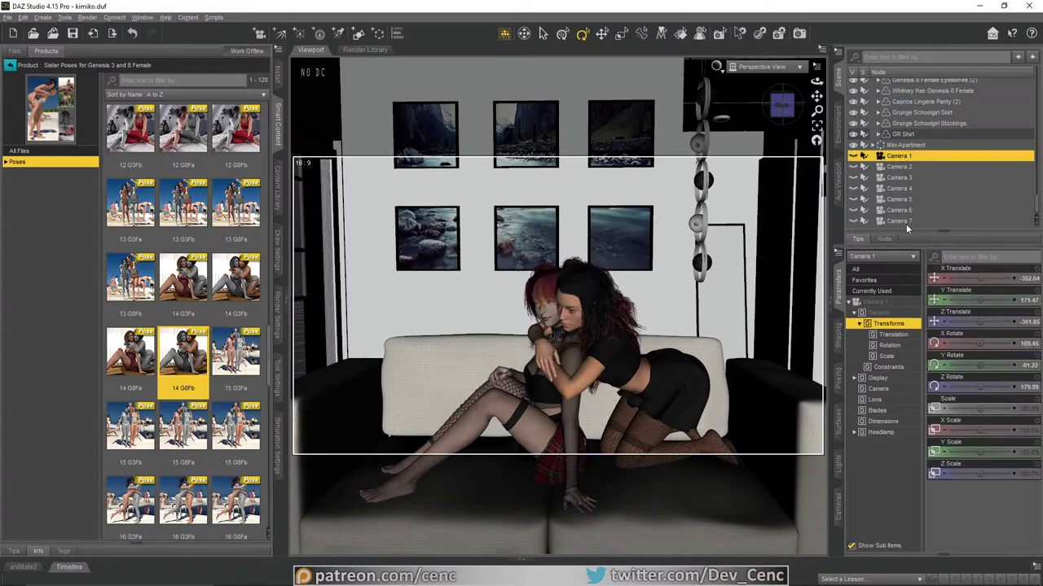
left_click(905, 221, "shift")
key("Delete")
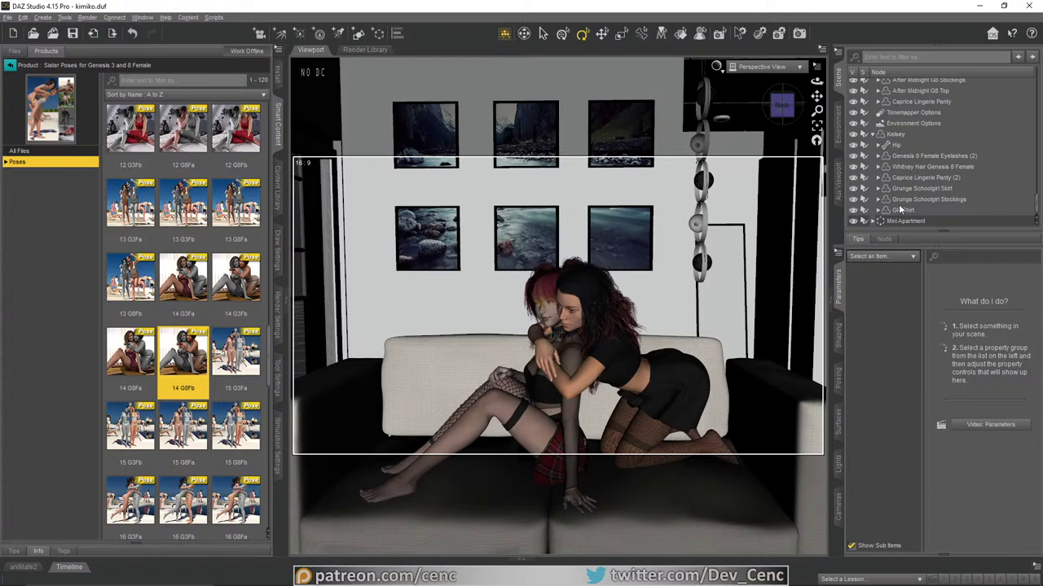
Step: Show the simulation properties of Kelsey's Grunge Schoolgirl Skirt and the scene's dForce simulation settings
left_click(923, 188)
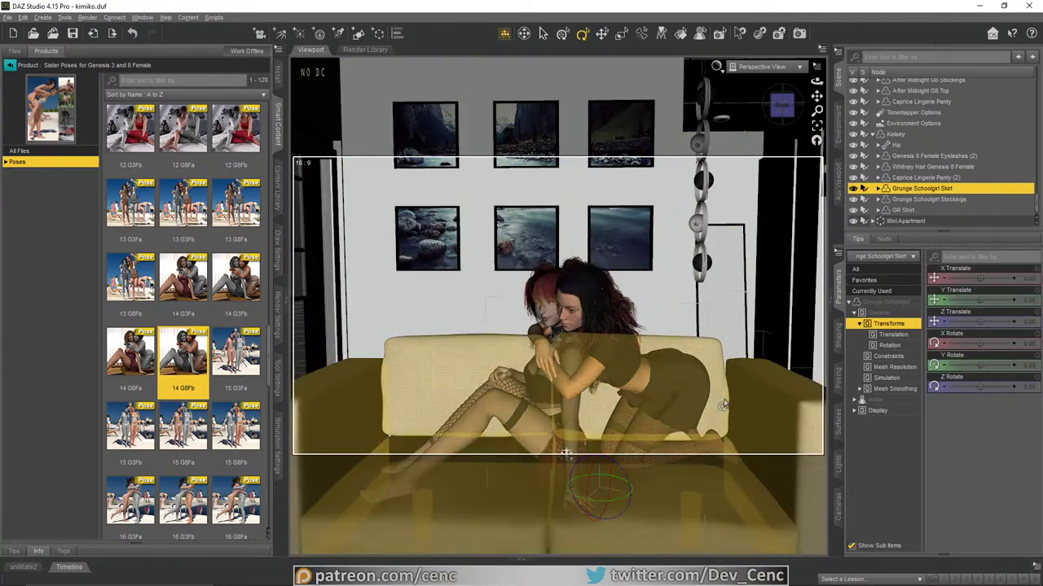
left_click(888, 379)
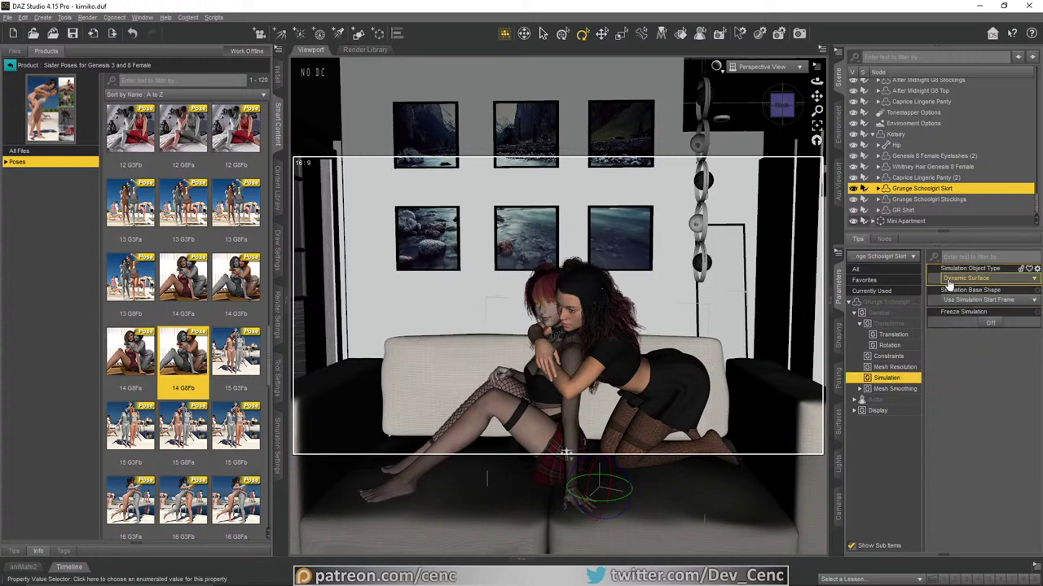
left_click(277, 440)
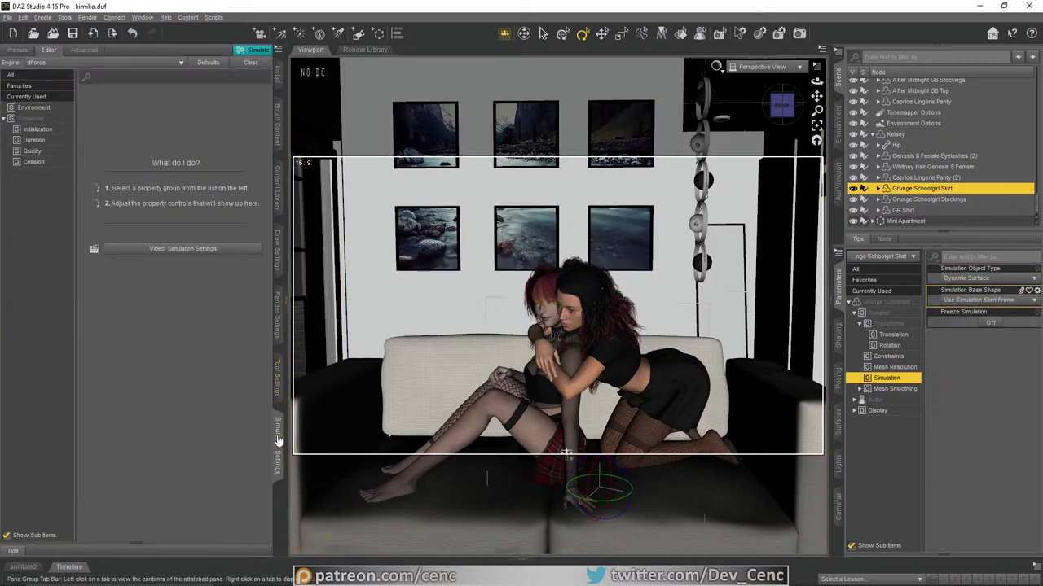
left_click(31, 118)
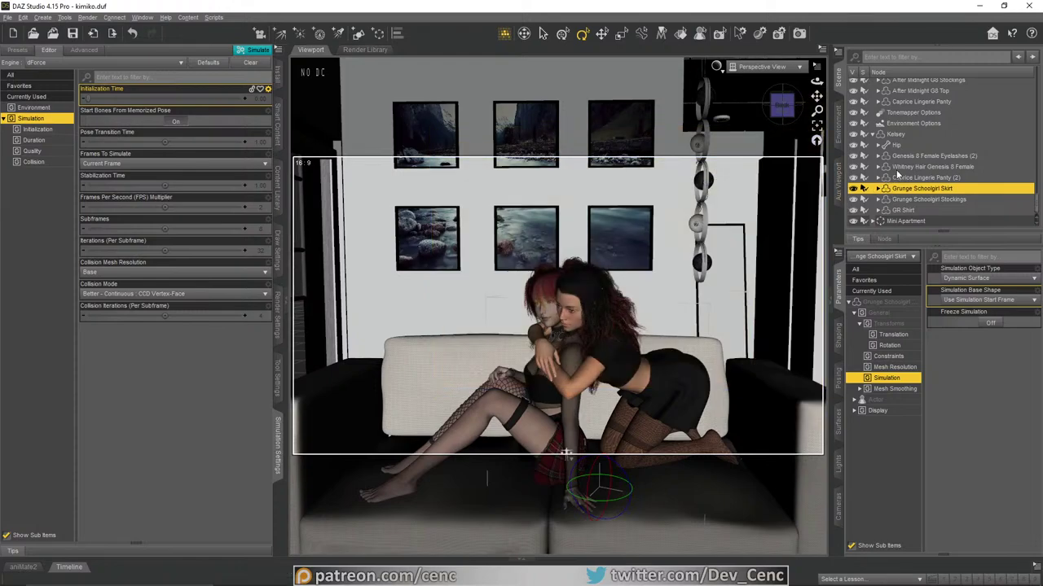
Step: Hide Kelsey's Whitney hair and the entire Pei figure, and collapse Pei's node in the scene tree
left_click(853, 167)
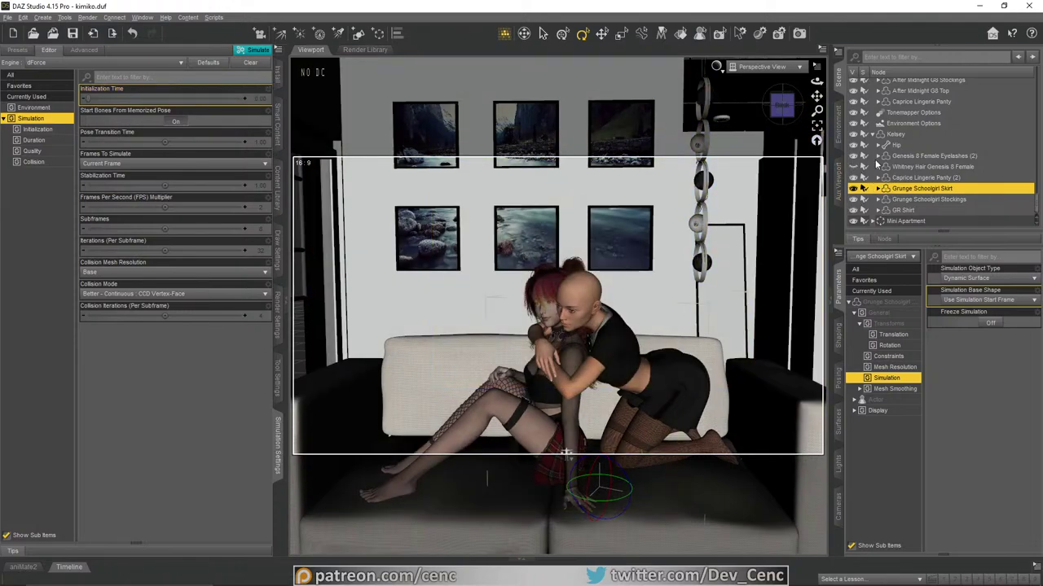
scroll(883, 124, "up", 20)
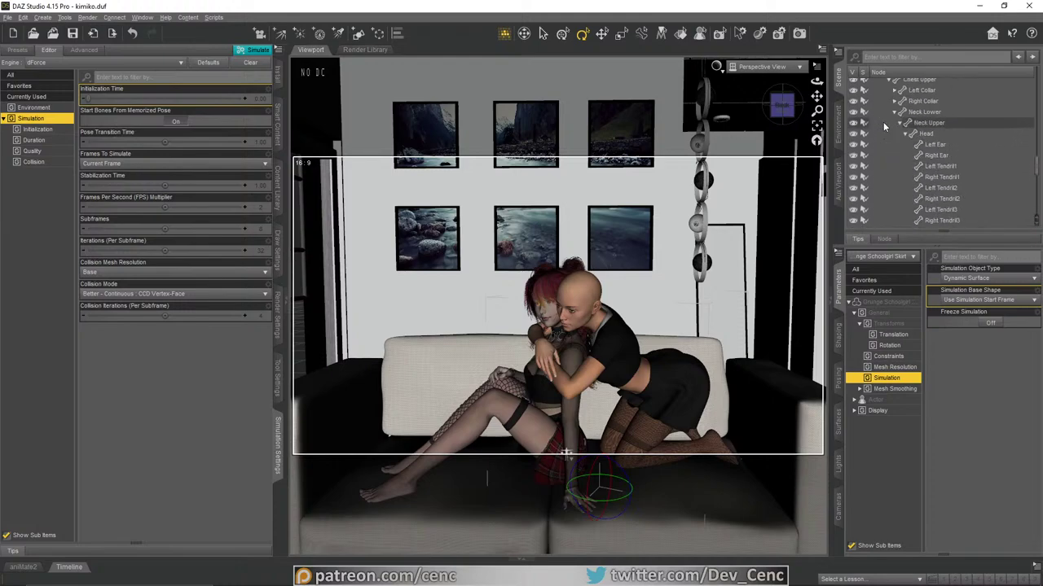
scroll(886, 119, "up", 3)
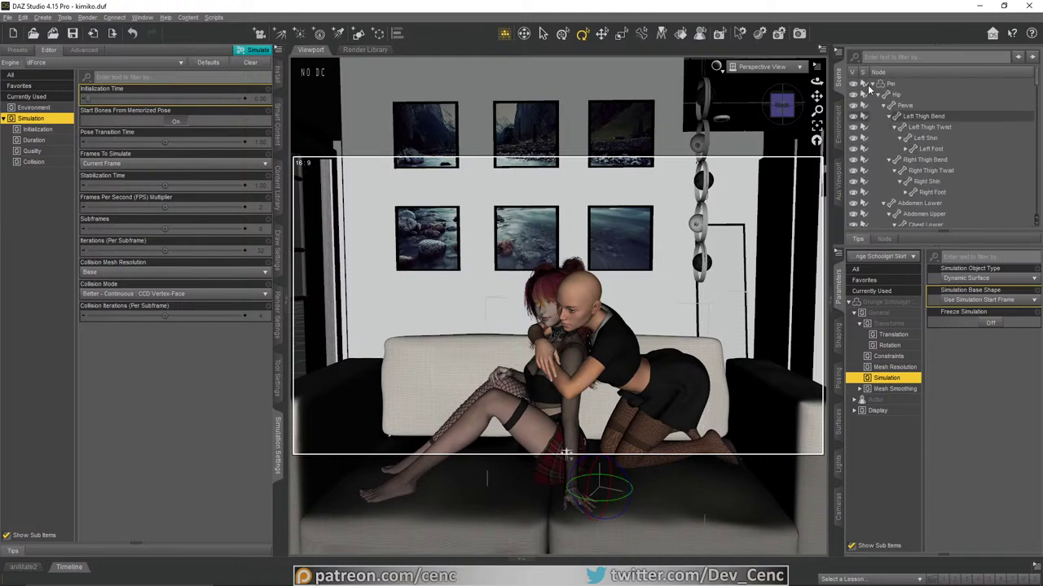
left_click(853, 84)
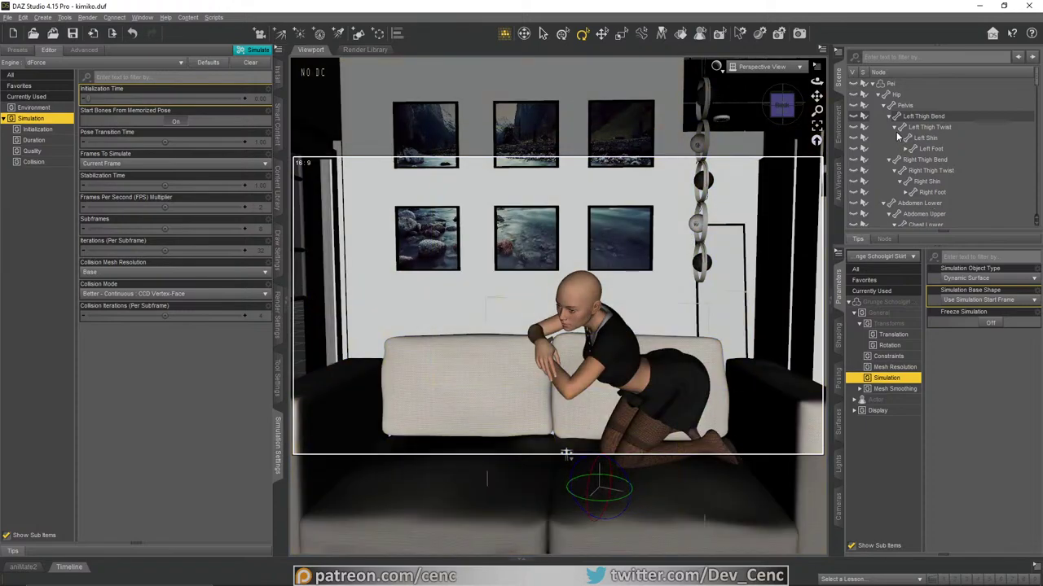
left_click(874, 84)
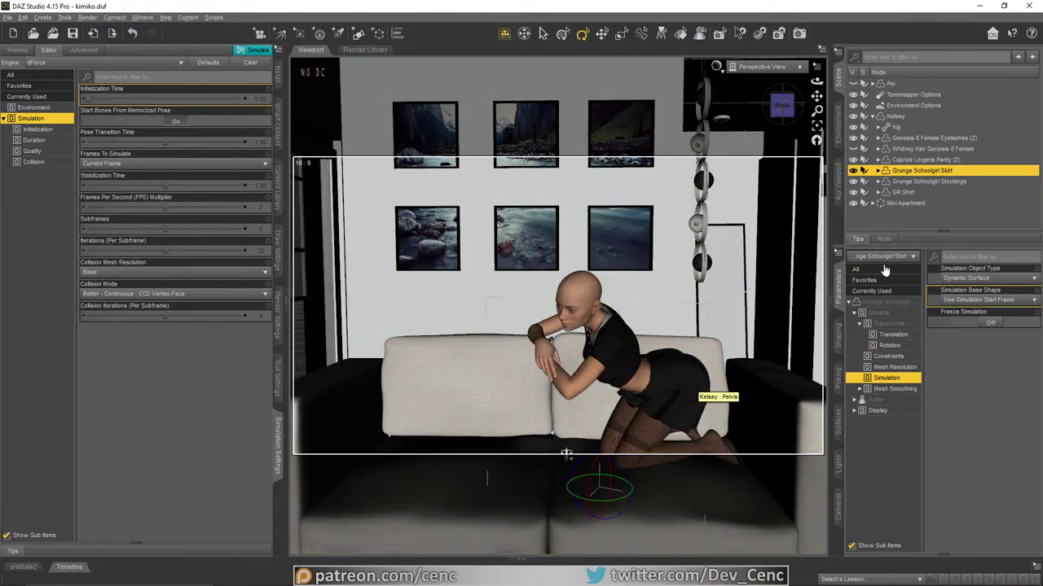
Step: Try a dForce simulation of only the selected Grunge Schoolgirl Skirt, and clear the simulation data
left_click(928, 160)
left_click(926, 171)
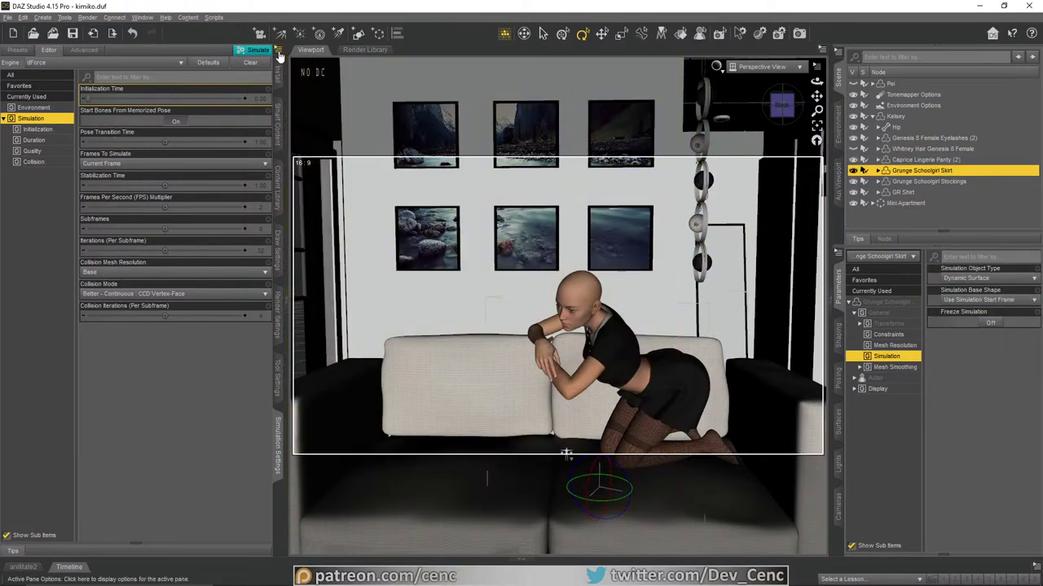
left_click(278, 52)
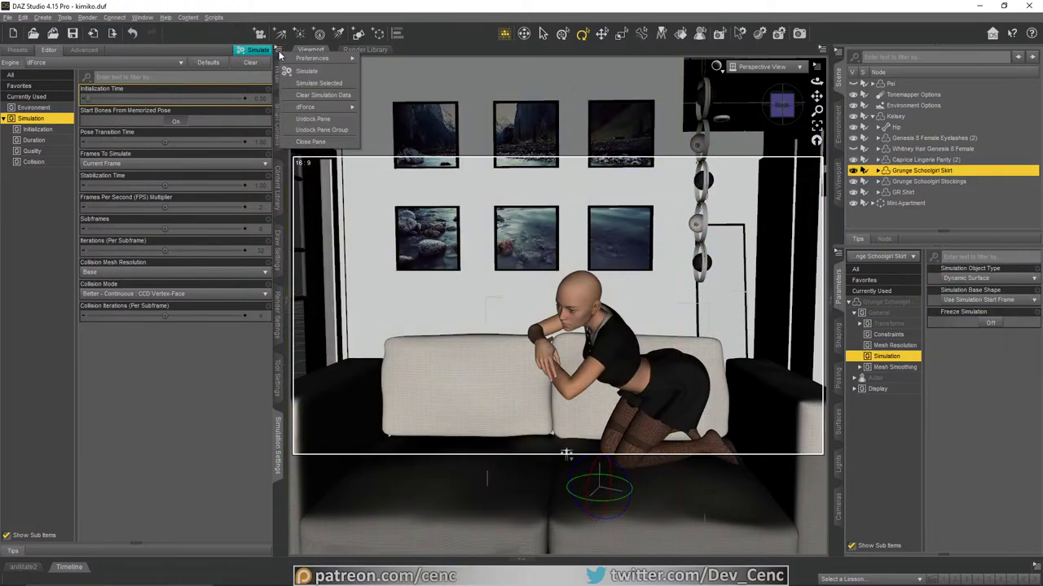
left_click(324, 83)
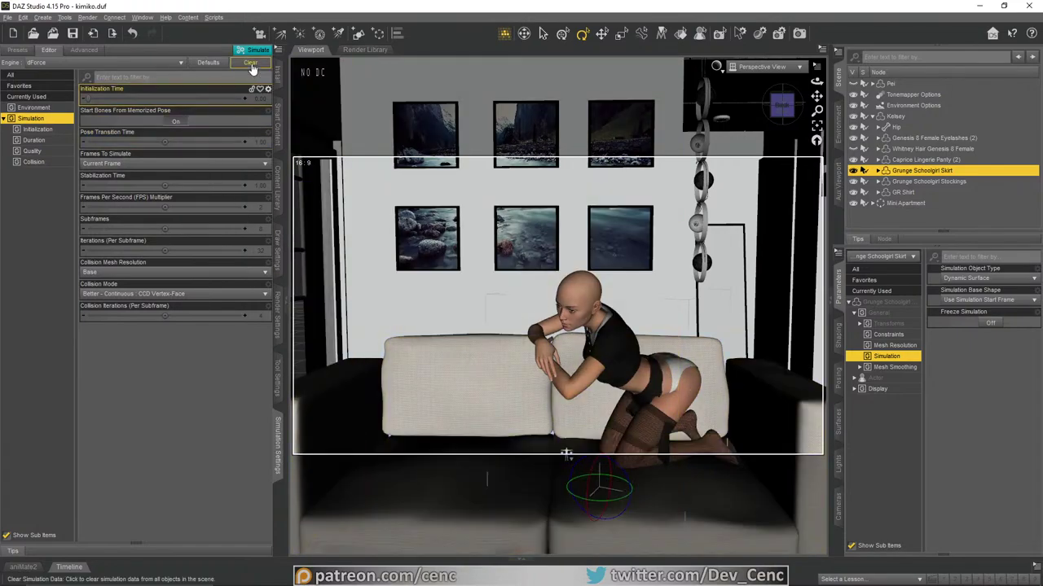
left_click(250, 63)
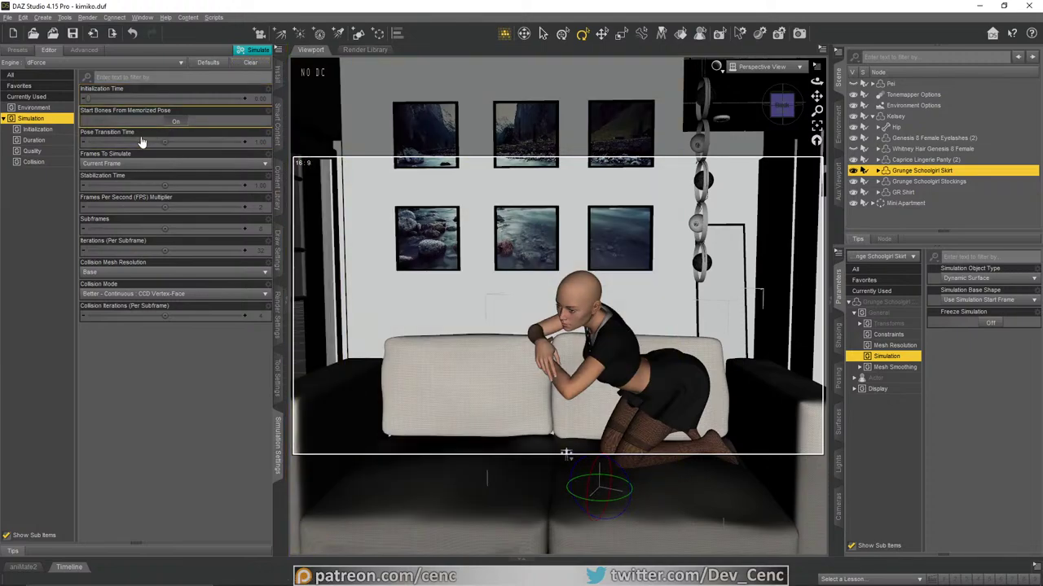
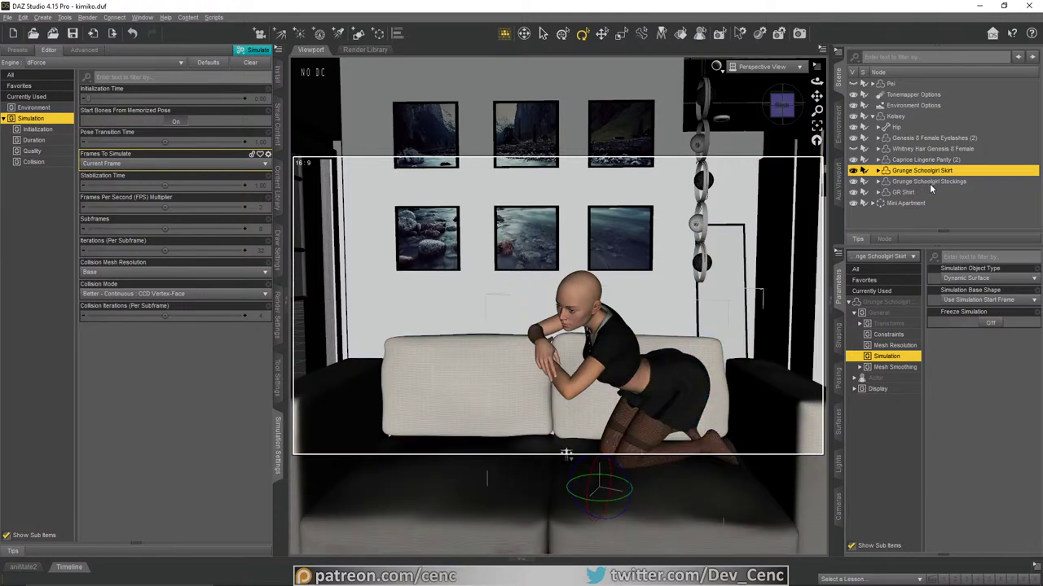
Step: Inspect the parameter groups of the Grunge Schoolgirl Stockings and GR Shirt, and expand Pei's node in the scene tree
left_click(929, 181)
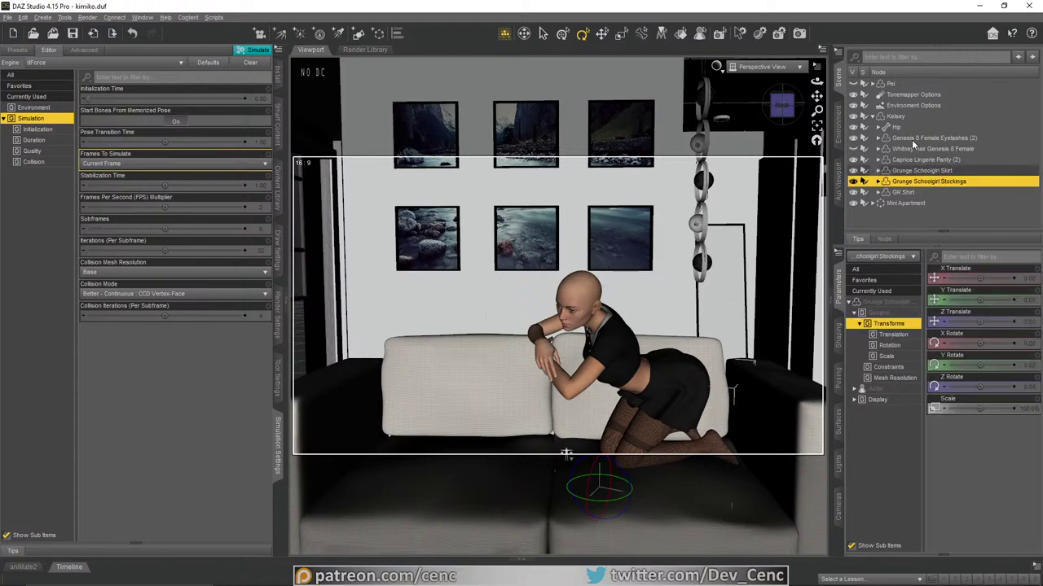
left_click(900, 192)
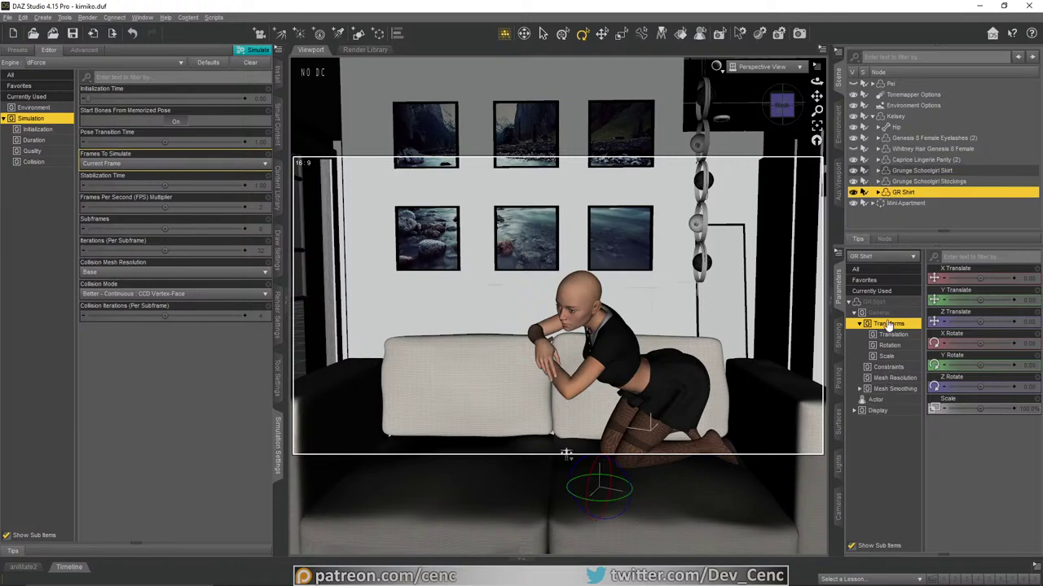
left_click(873, 84)
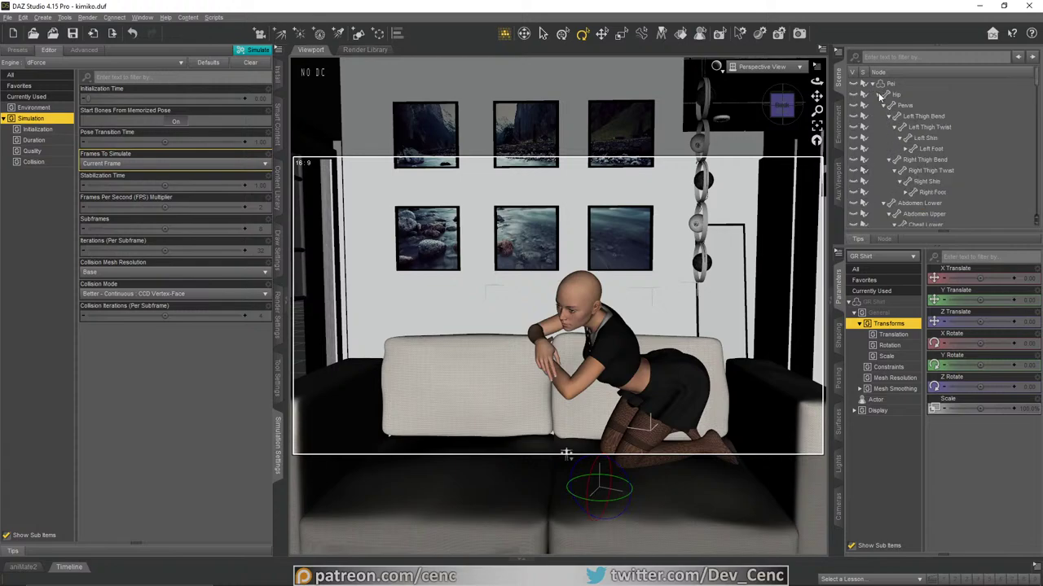
Step: Make sure Freeze Simulation is on for Pei's After Midnight G8 top, stockings and skirt and her LLF-BunnyCurls-G8 hair
left_click(878, 94)
left_click(880, 127)
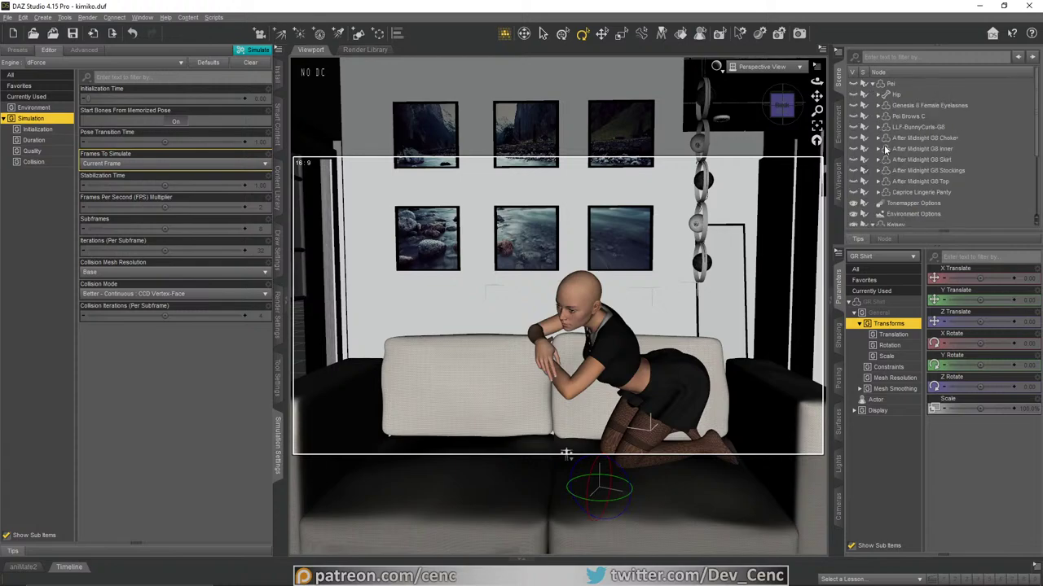
left_click(938, 181)
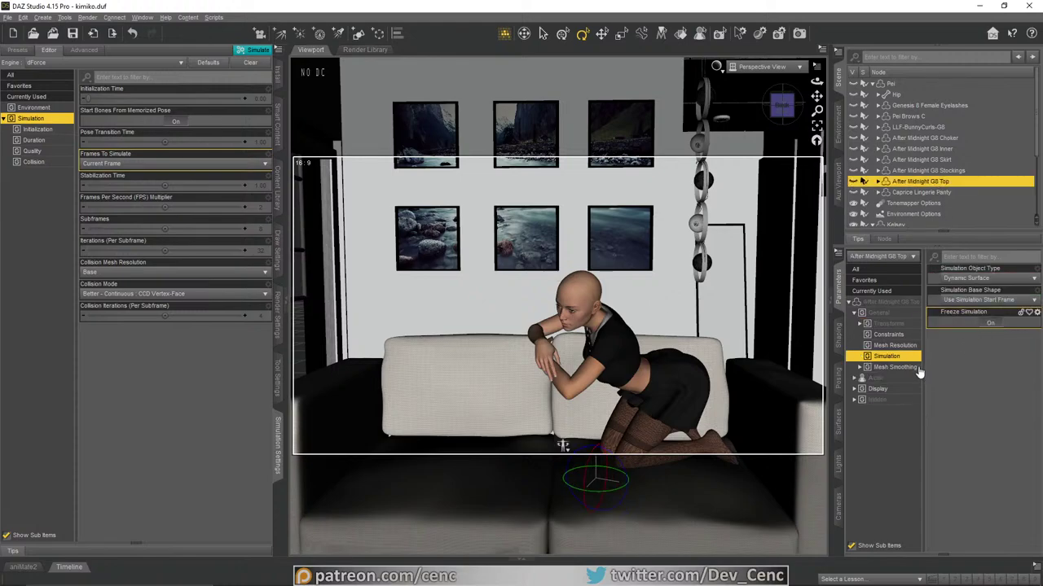
left_click(945, 171)
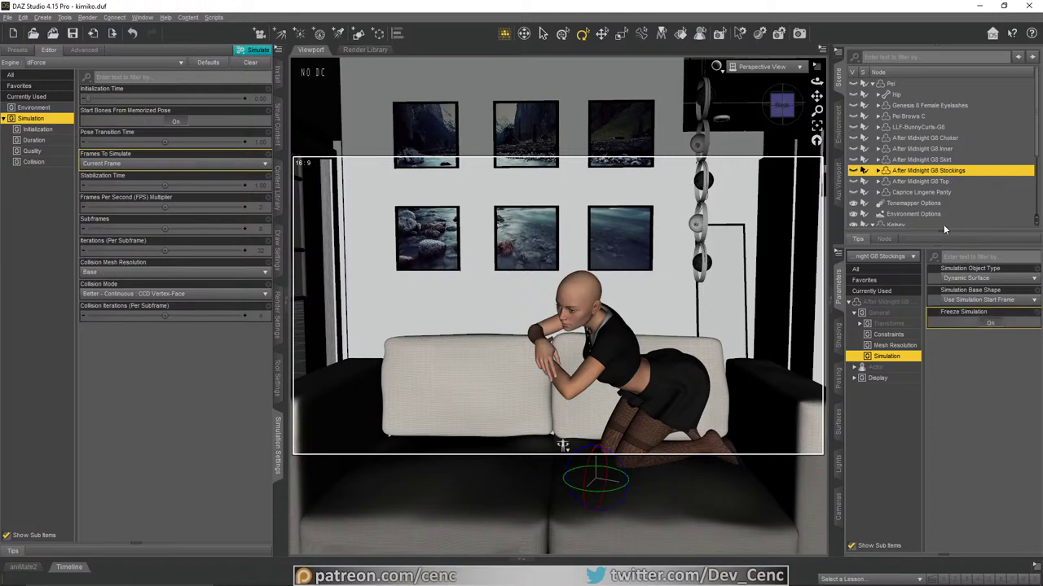
left_click(945, 160)
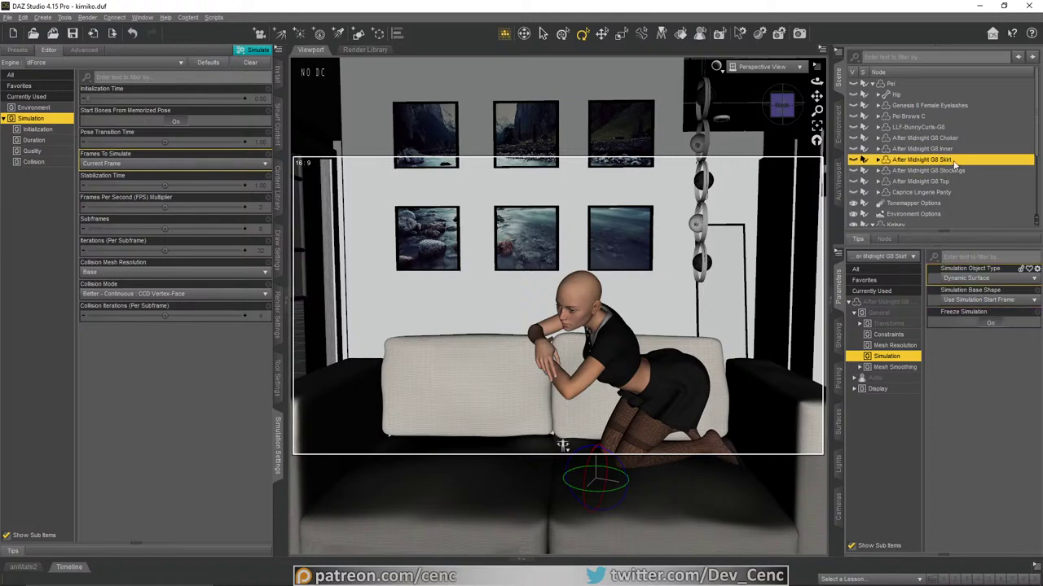
left_click(945, 149)
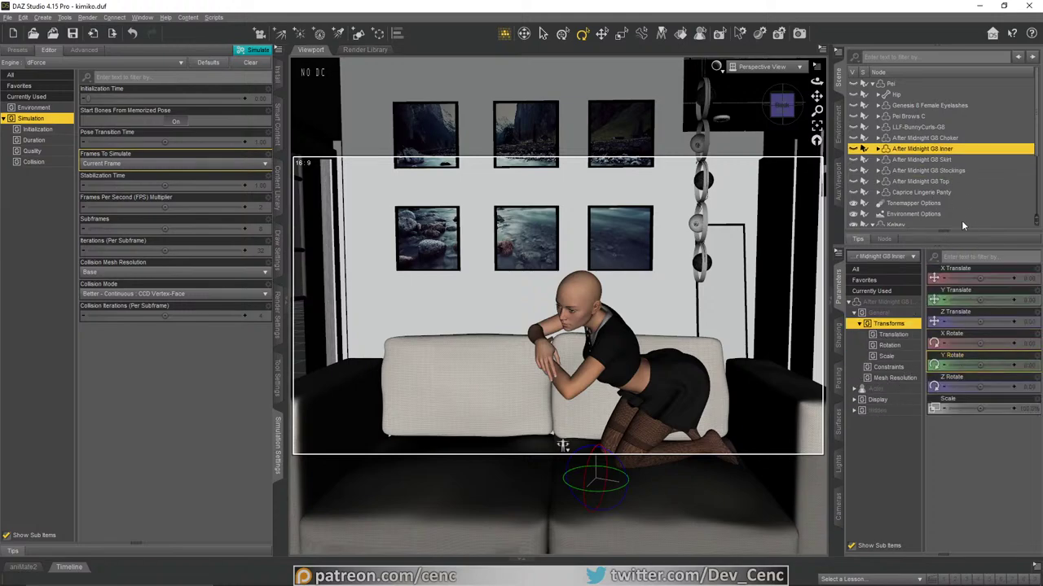
left_click(943, 138)
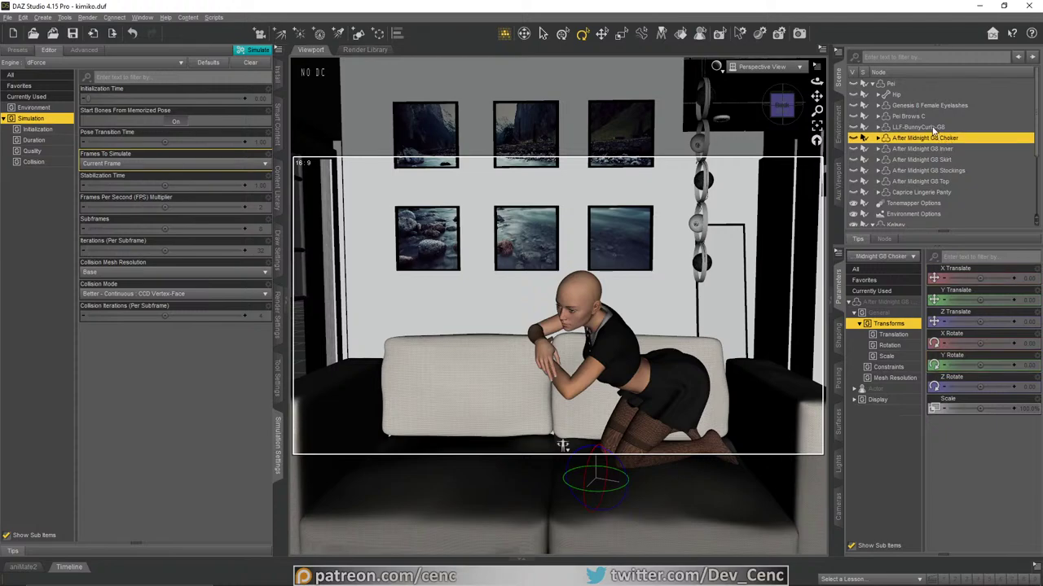
left_click(934, 127)
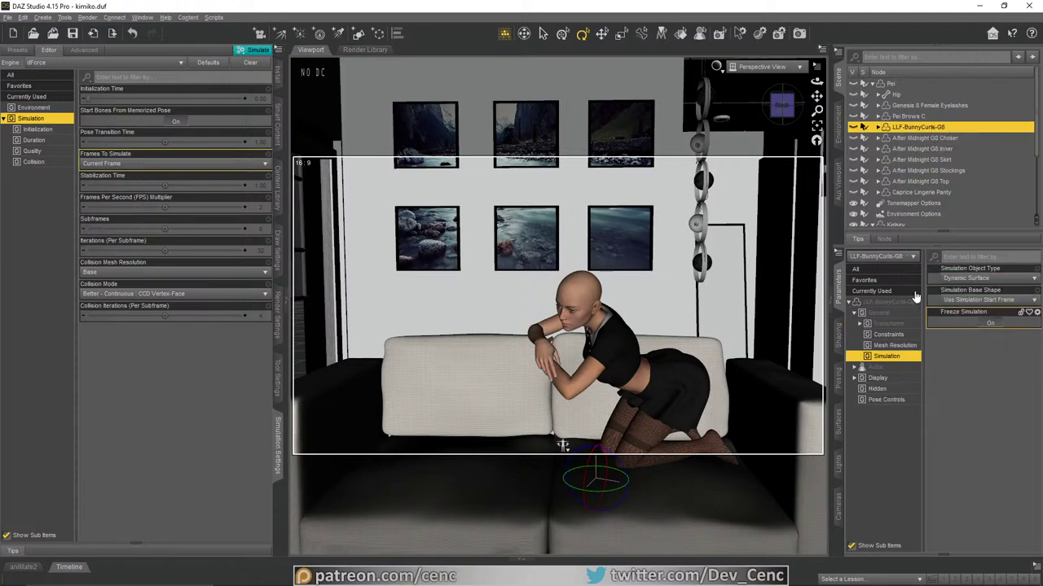
left_click(931, 193)
Step: Run the dForce simulation to drape Kelsey's Grunge Schoolgirl Skirt, leaving its Freeze Simulation off
scroll(904, 189, "down", 3)
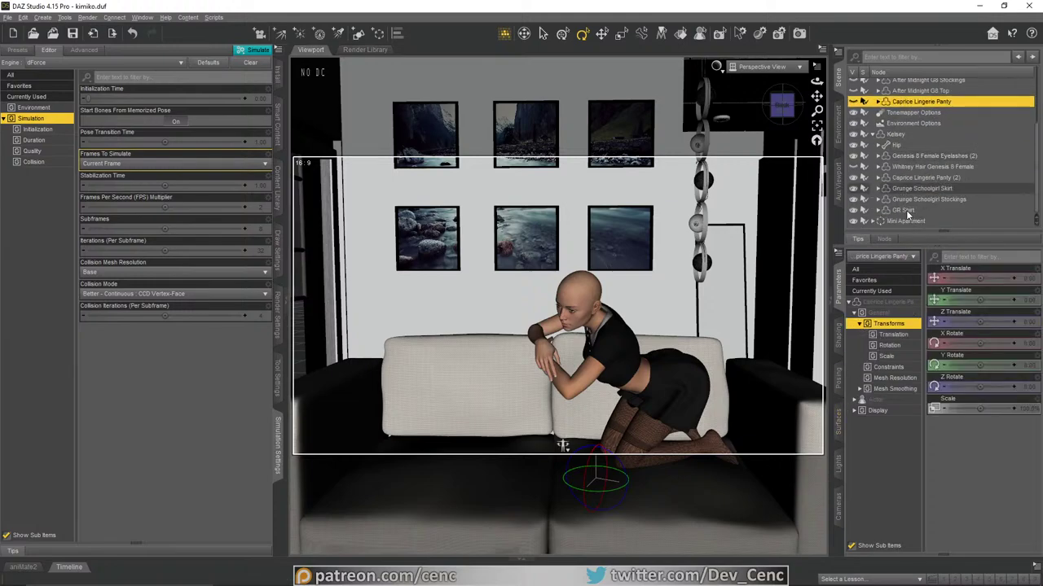
left_click(937, 189)
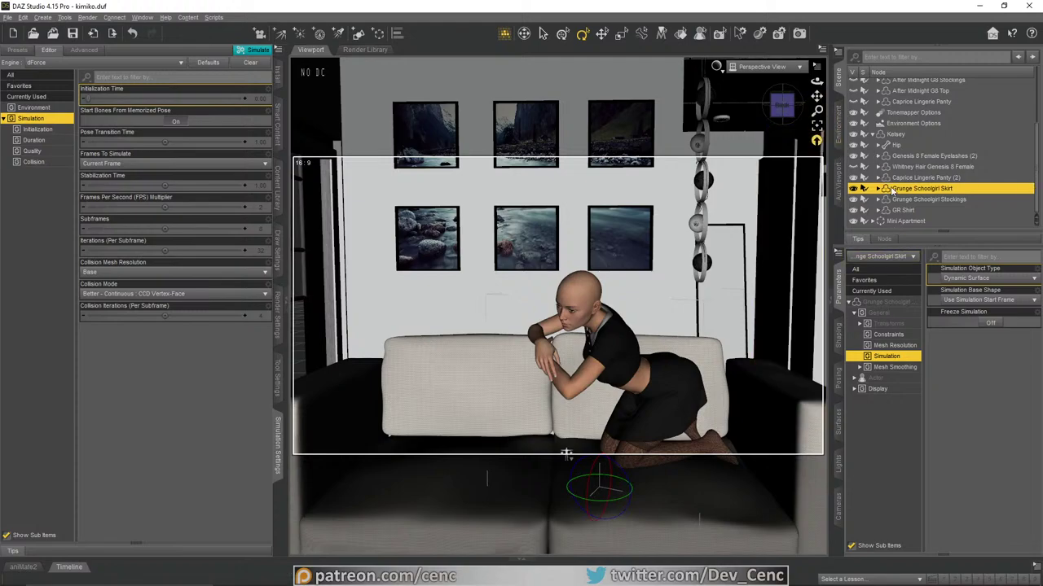
Step: Try to add a dForce Dynamic Surface modifier to Kelsey's Whitney Hair Genesis 8 Female
left_click(915, 168)
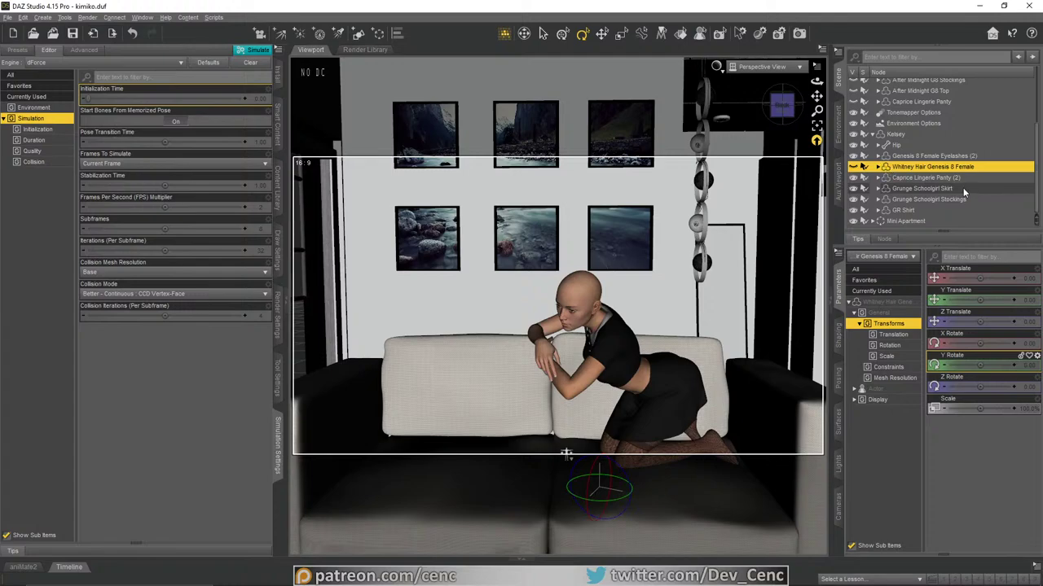
left_click(839, 56)
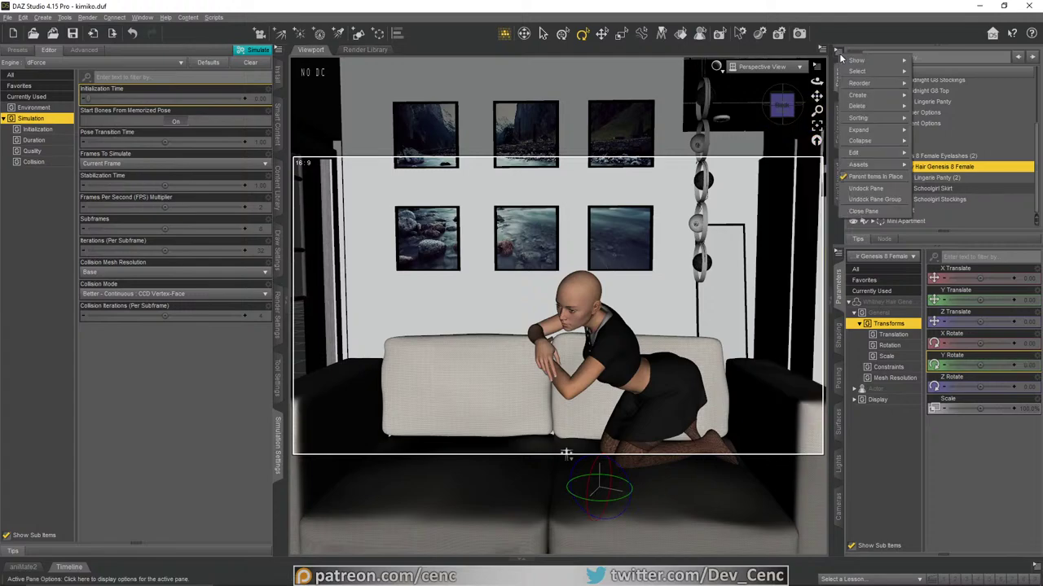
mouse_move(876, 152)
mouse_move(948, 219)
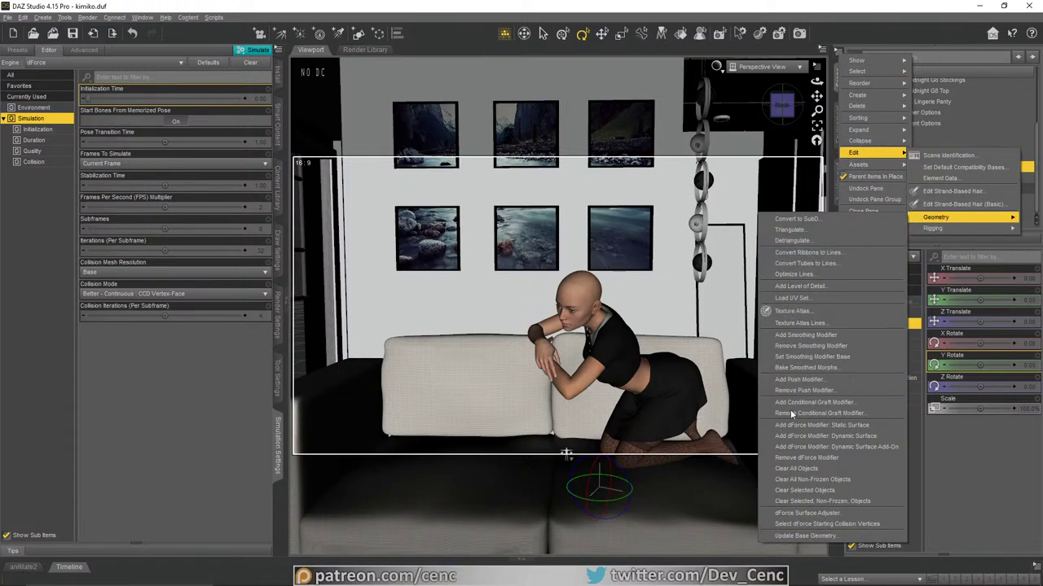
left_click(864, 438)
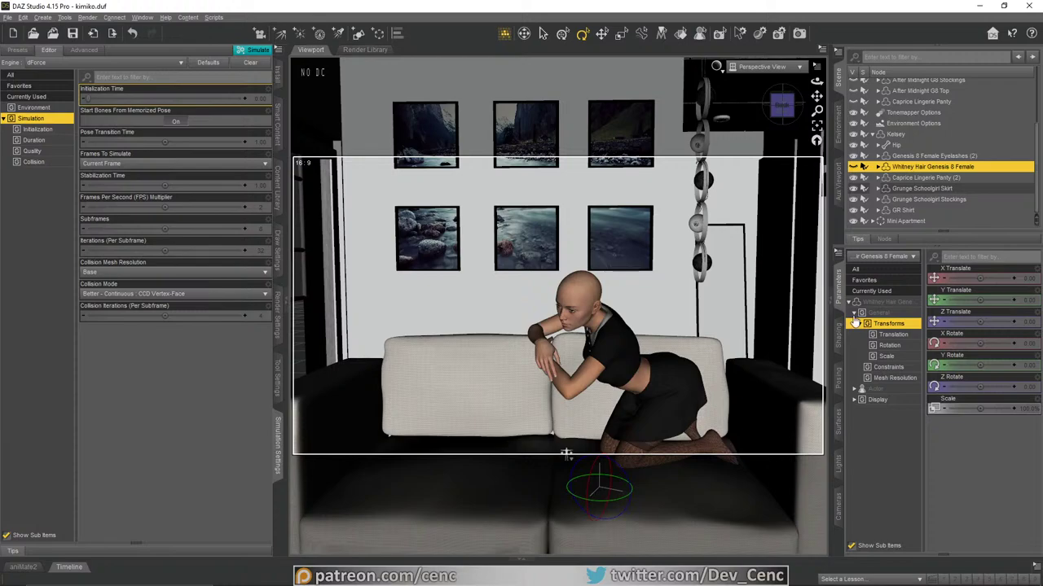
Step: Make the Whitney hair and the whole Pei figure with her clothing and hair visible in the scene
left_click(852, 167)
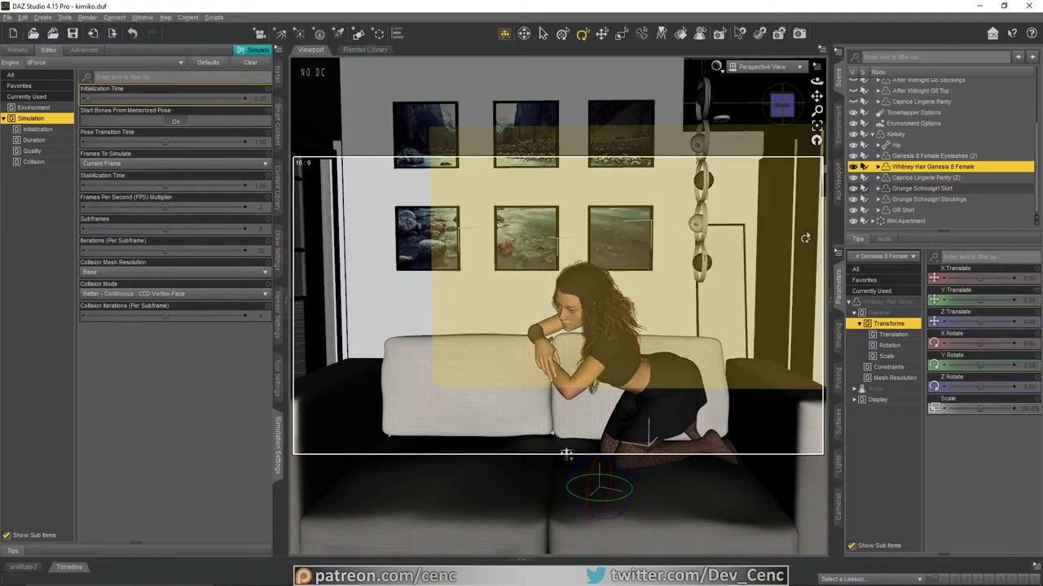
scroll(865, 121, "up", 3)
scroll(865, 121, "up", 1)
left_click(853, 84)
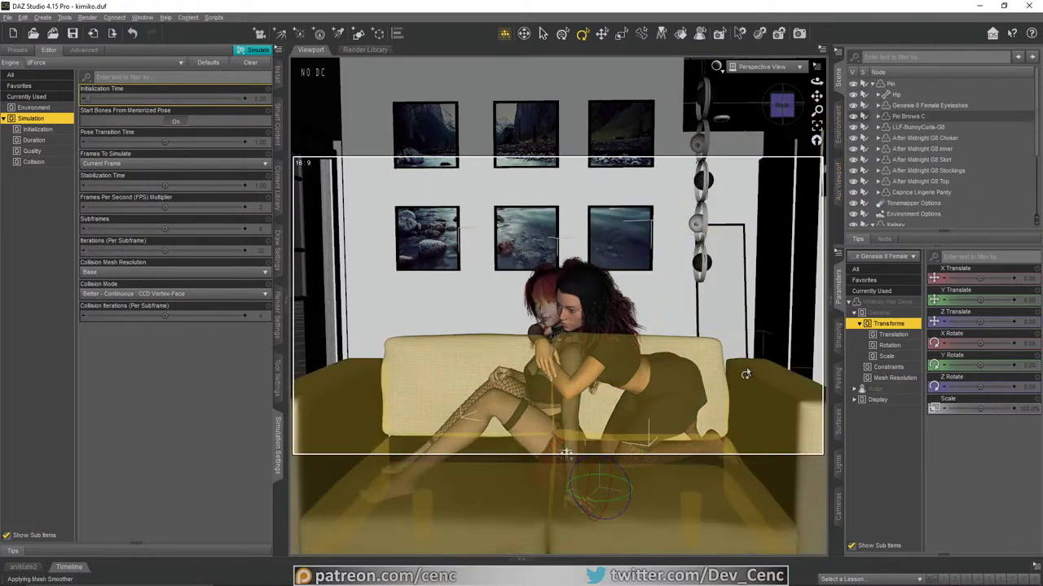
left_click(518, 36)
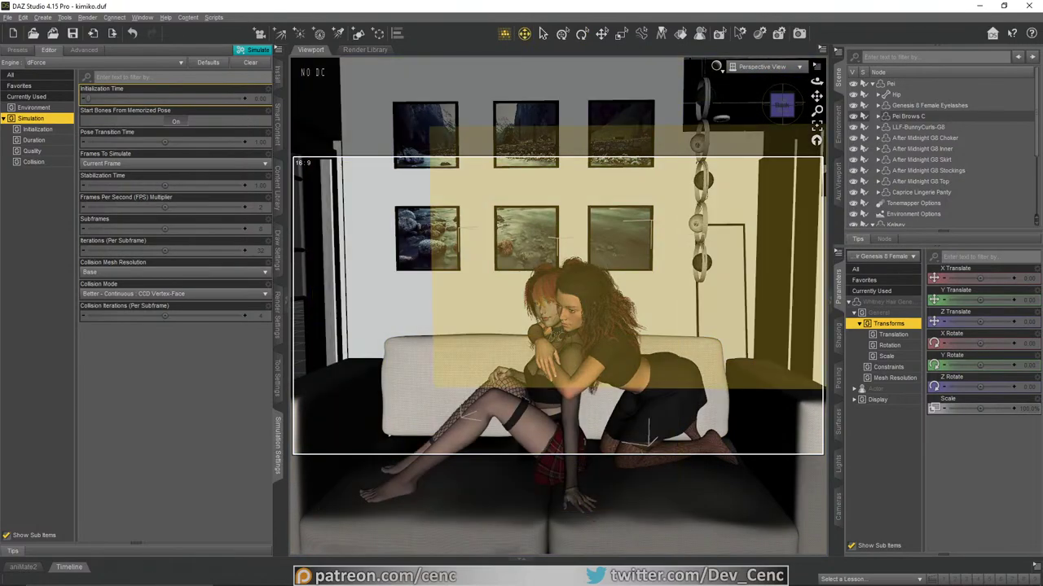
mouse_move(632, 342)
left_mouse_down()
mouse_move(554, 351)
mouse_move(635, 358)
left_mouse_up()
left_click_drag(434, 405, 716, 365)
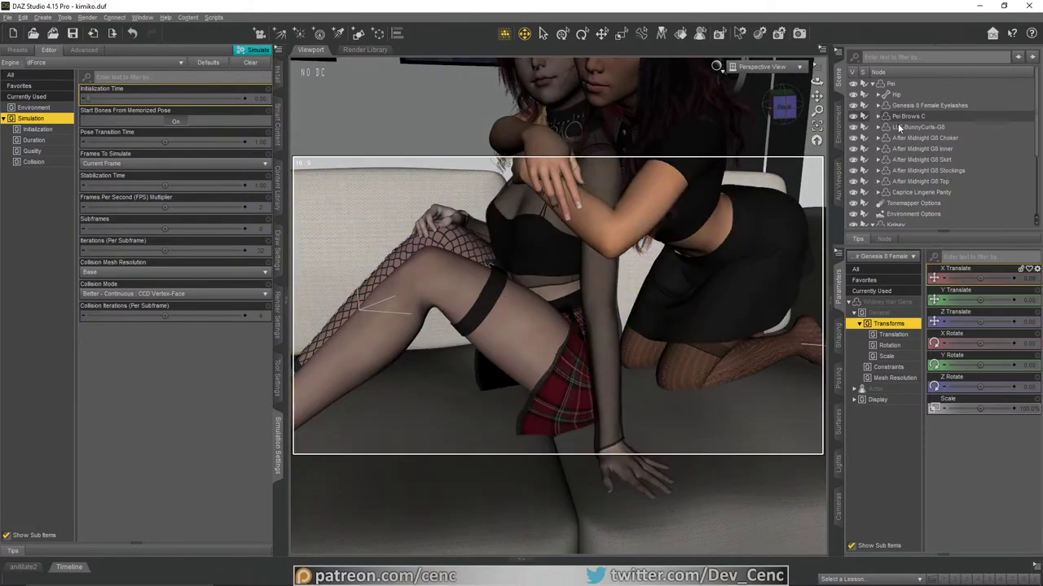
Step: Save the scene as a new file named 4k.duf
left_click(5, 17)
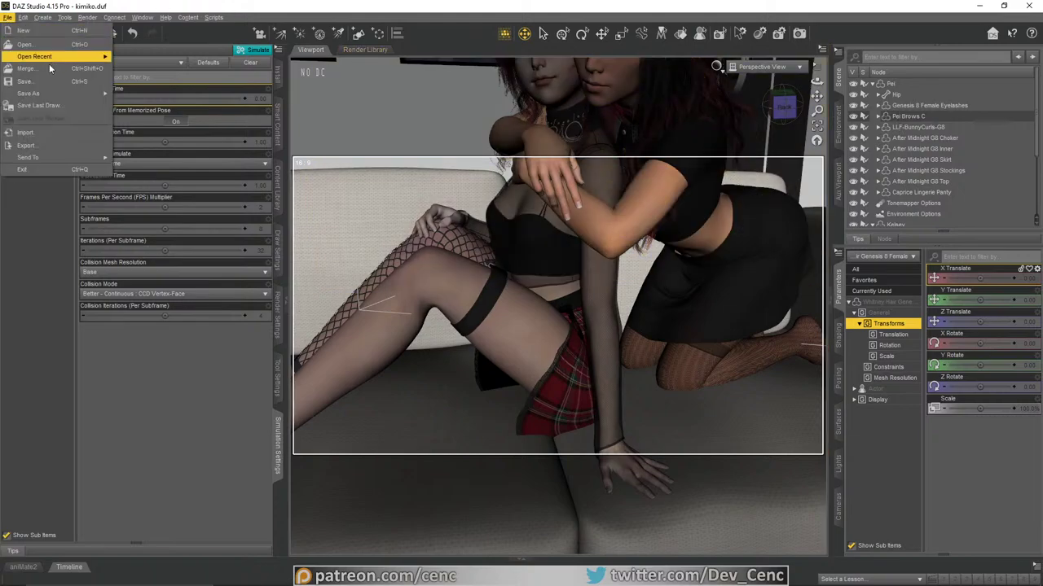
mouse_move(49, 93)
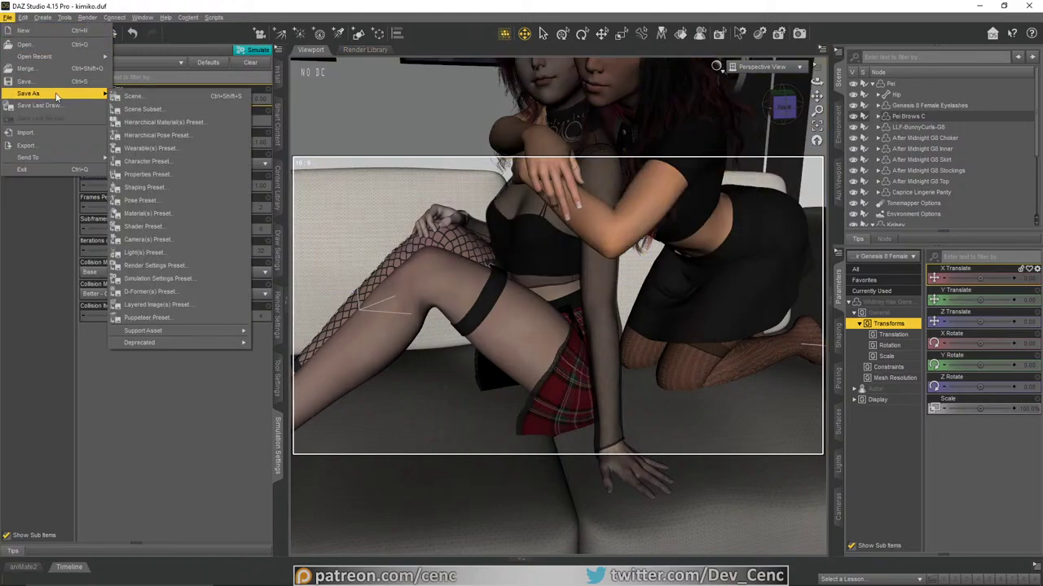
left_click(131, 97)
left_click_drag(334, 22, 1042, 236)
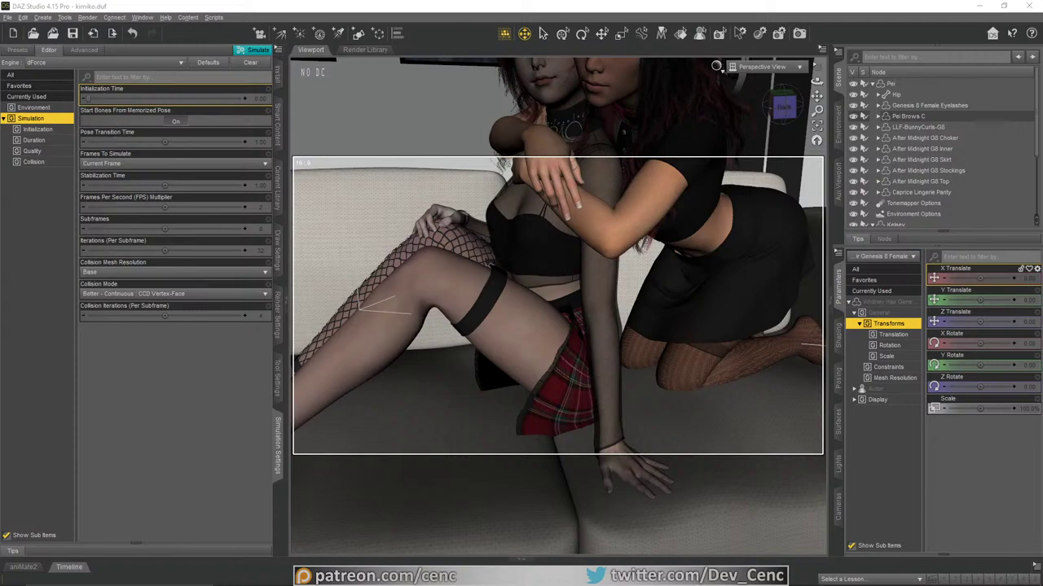
key("ctrl+s")
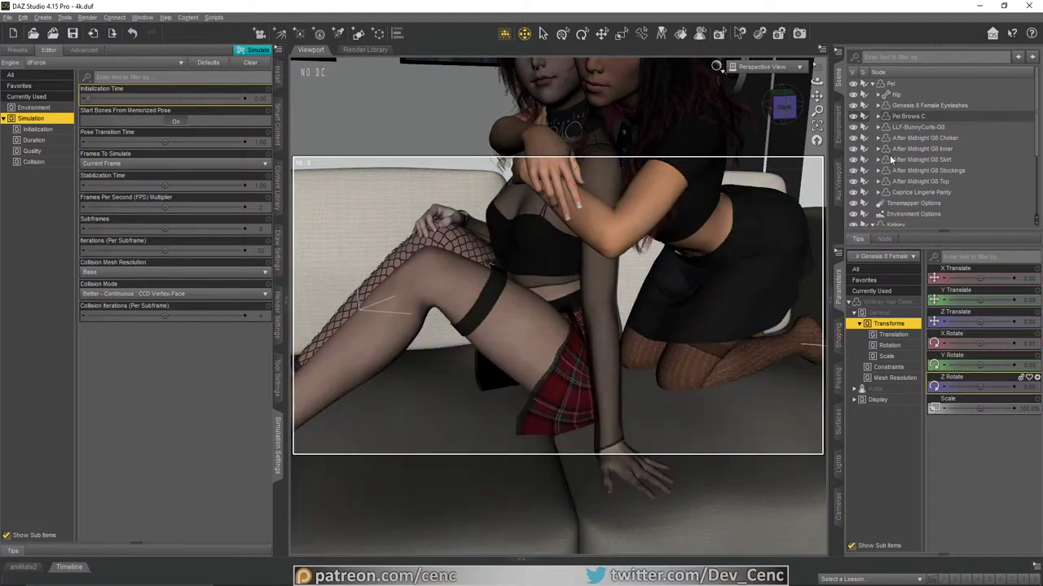
Step: Turn on Freeze Simulation for Kelsey's Grunge Schoolgirl Skirt
scroll(875, 165, "down", 3)
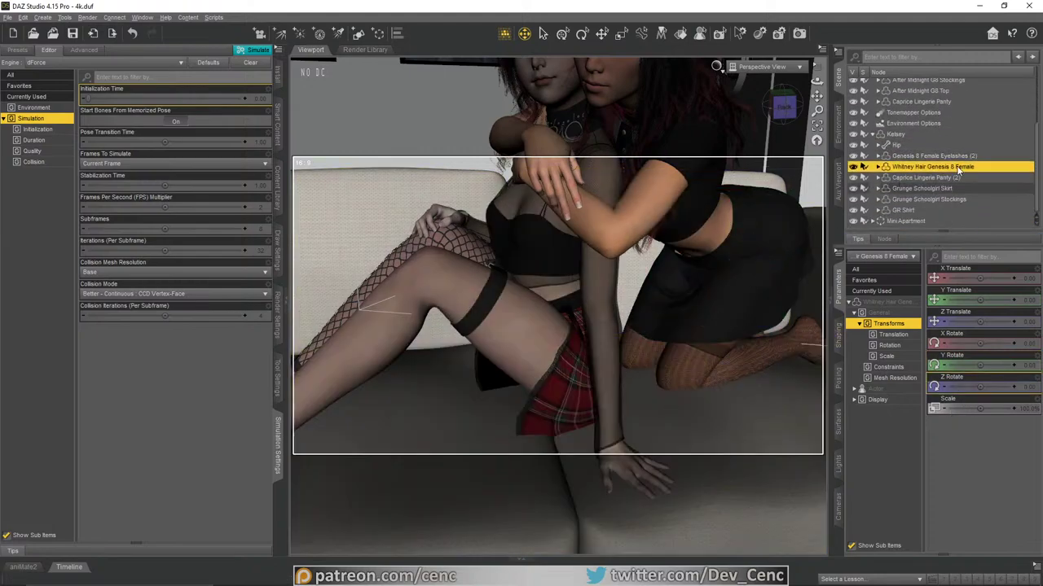
left_click(926, 189)
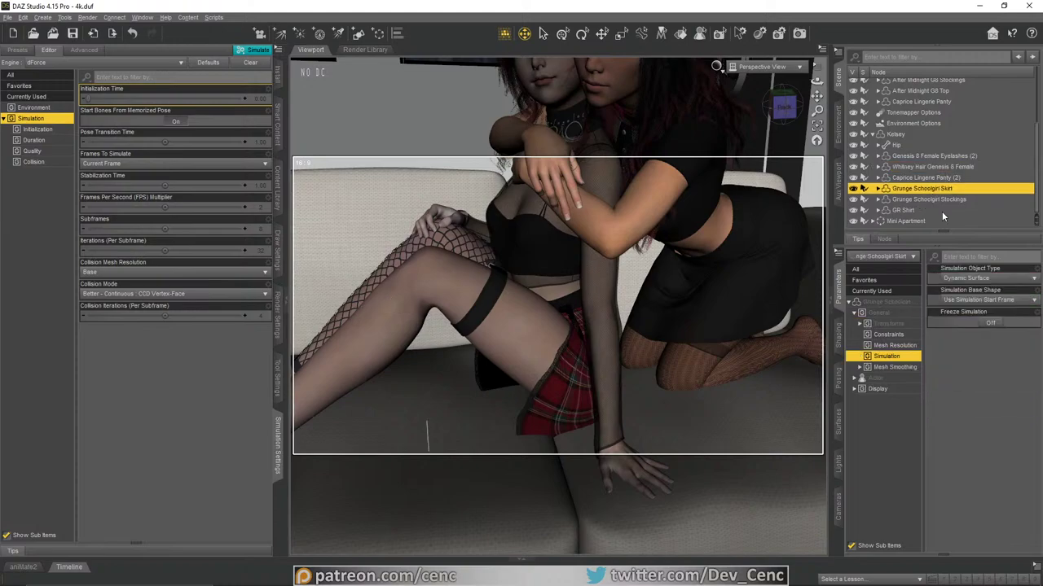
left_click(990, 323)
Step: Hide the Kelsey figure and turn off Freeze Simulation for Pei's After Midnight G8 Skirt
scroll(913, 139, "up", 3)
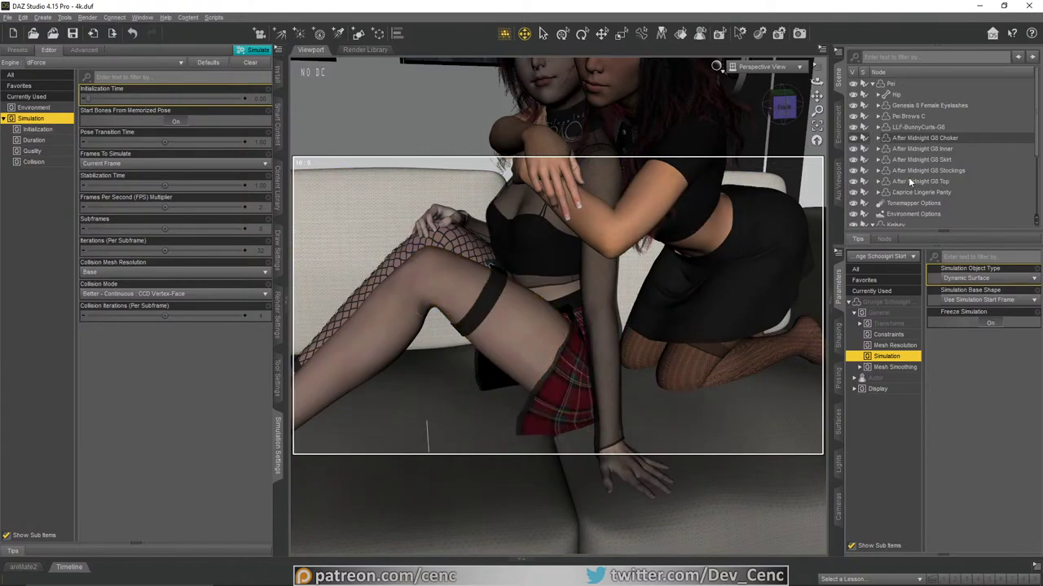
scroll(909, 175, "down", 2)
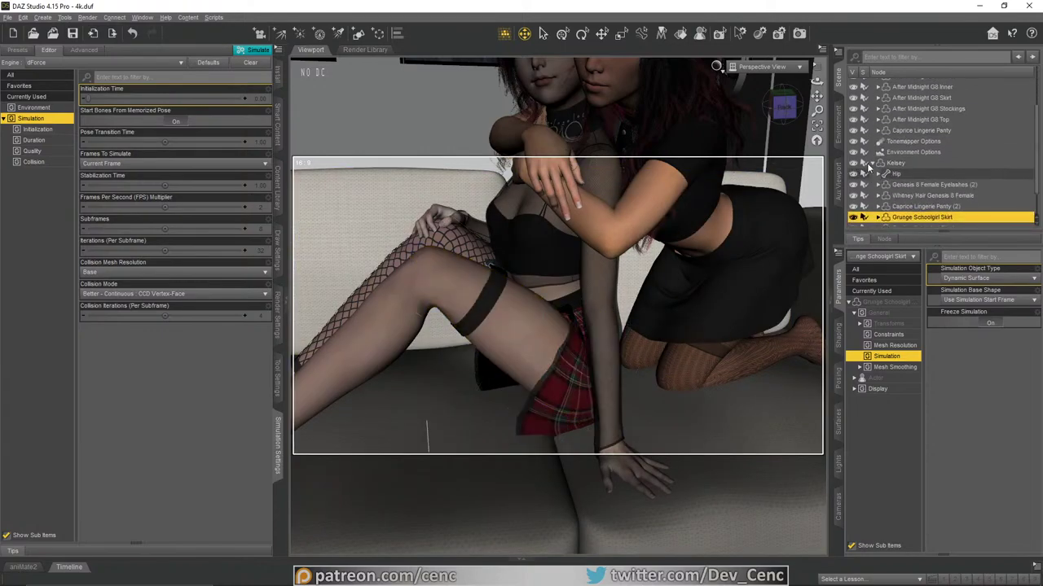
left_click(864, 163)
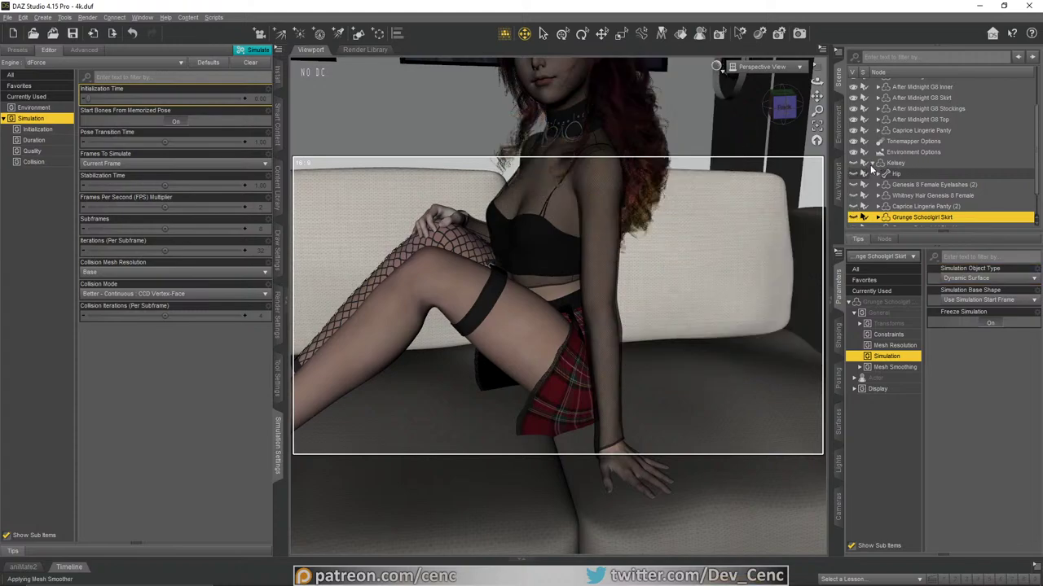
scroll(871, 165, "up", 2)
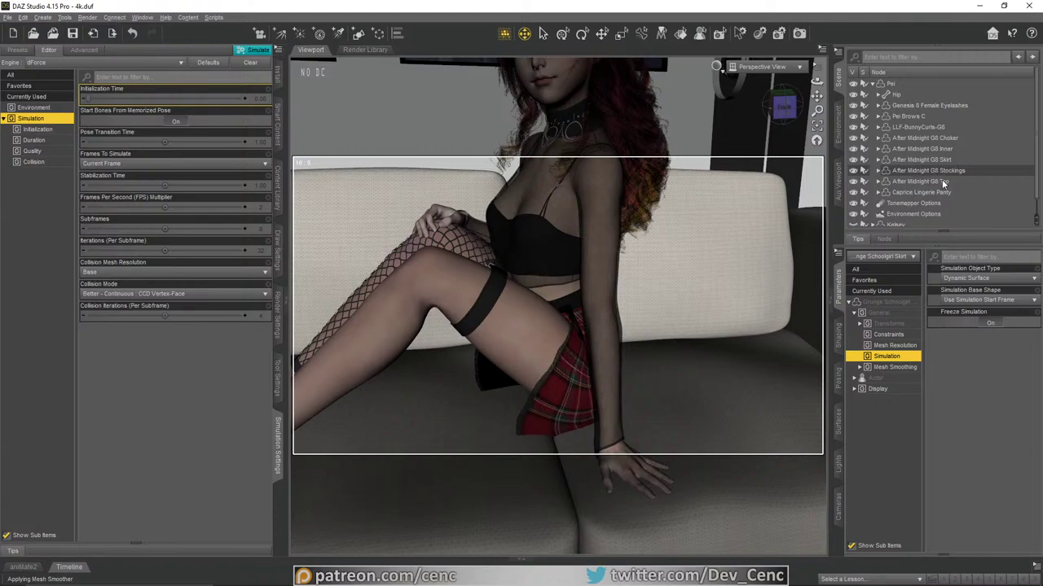
left_click(941, 160)
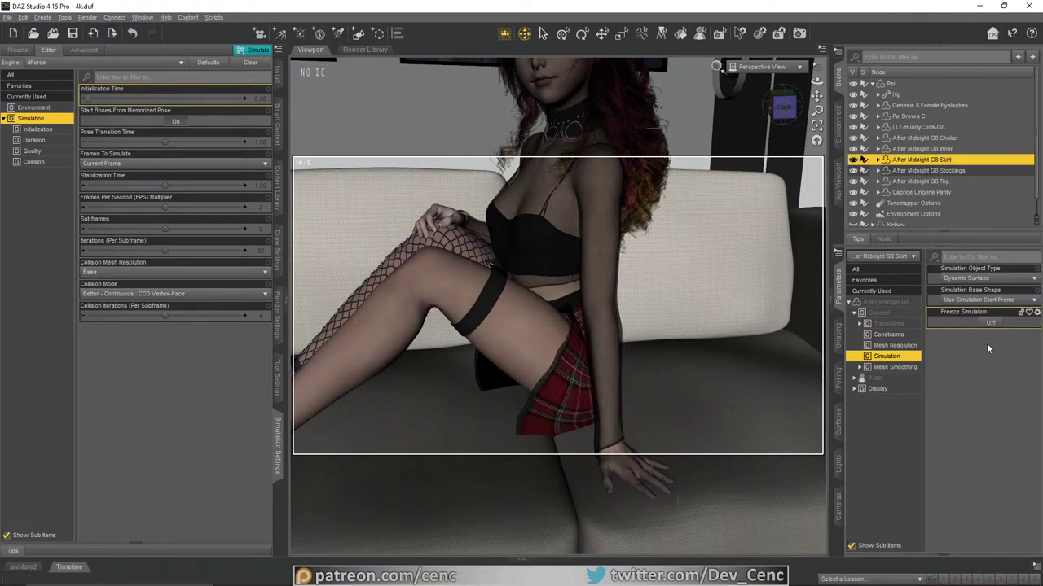
Step: Hide Pei's LLF-BunnyCurls-G8 hair and run the dForce simulation on her After Midnight G8 Skirt
scroll(648, 258, "down", 3)
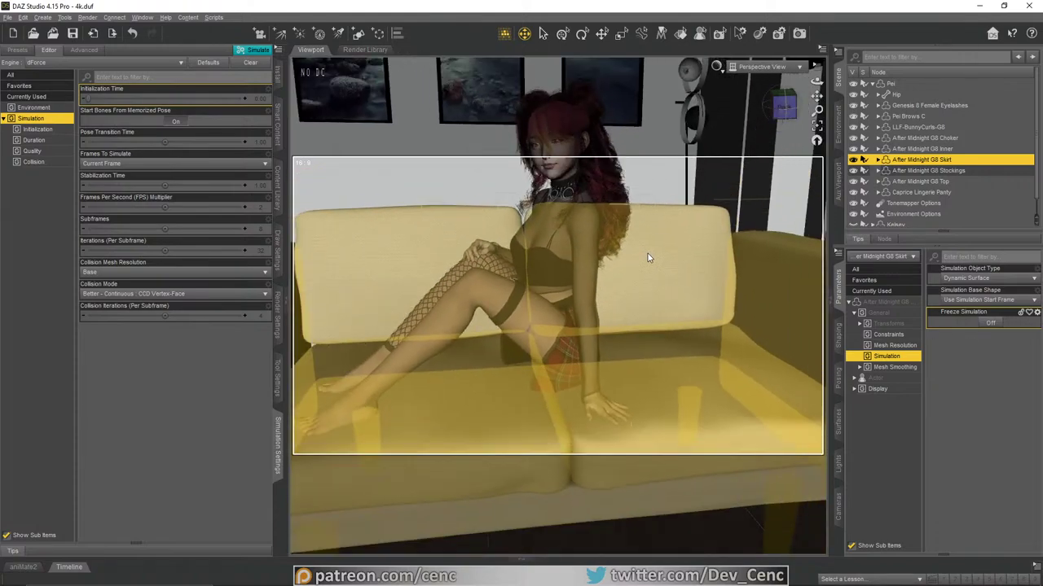
scroll(648, 258, "down", 2)
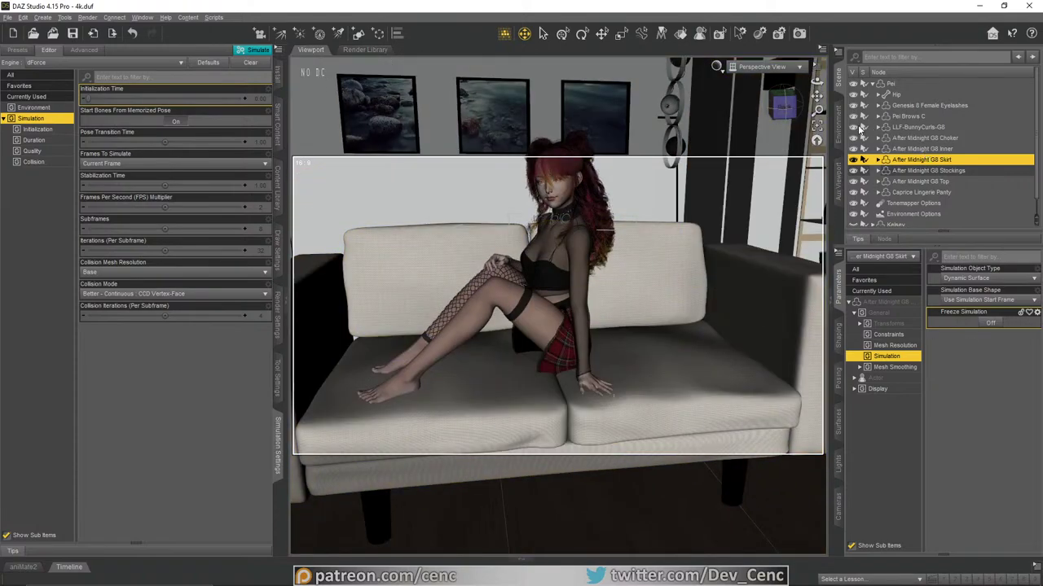
left_click(853, 127)
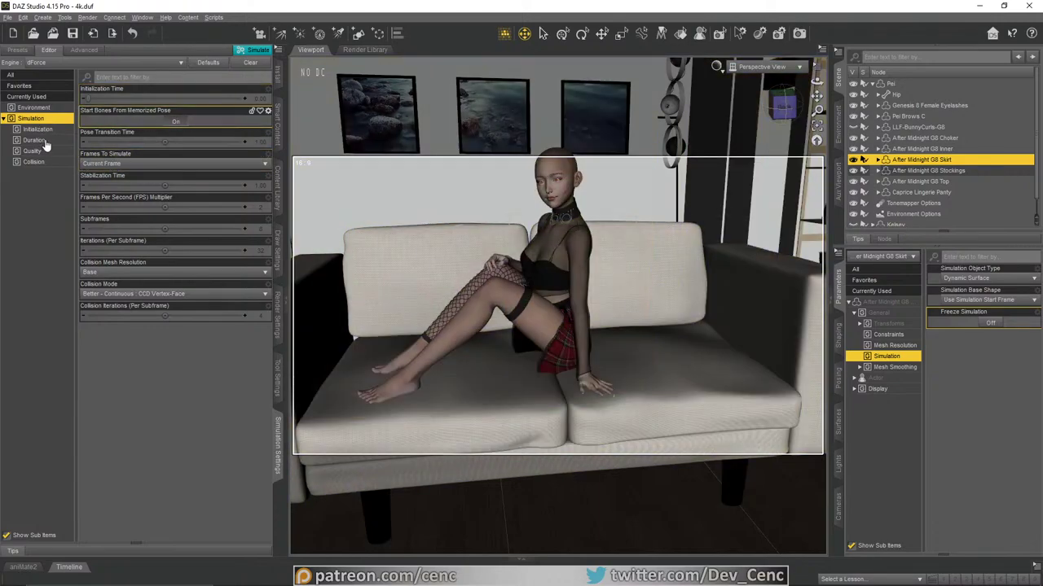
left_click(259, 52)
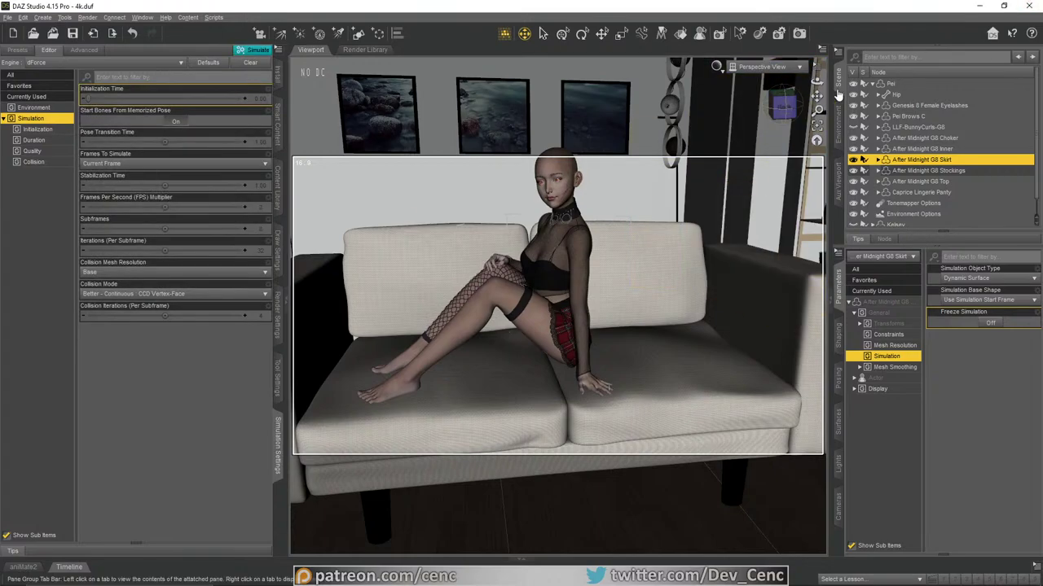
Step: Make the Kelsey figure visible and expand Pei's hierarchy to reach her hidden hair
left_click(872, 83)
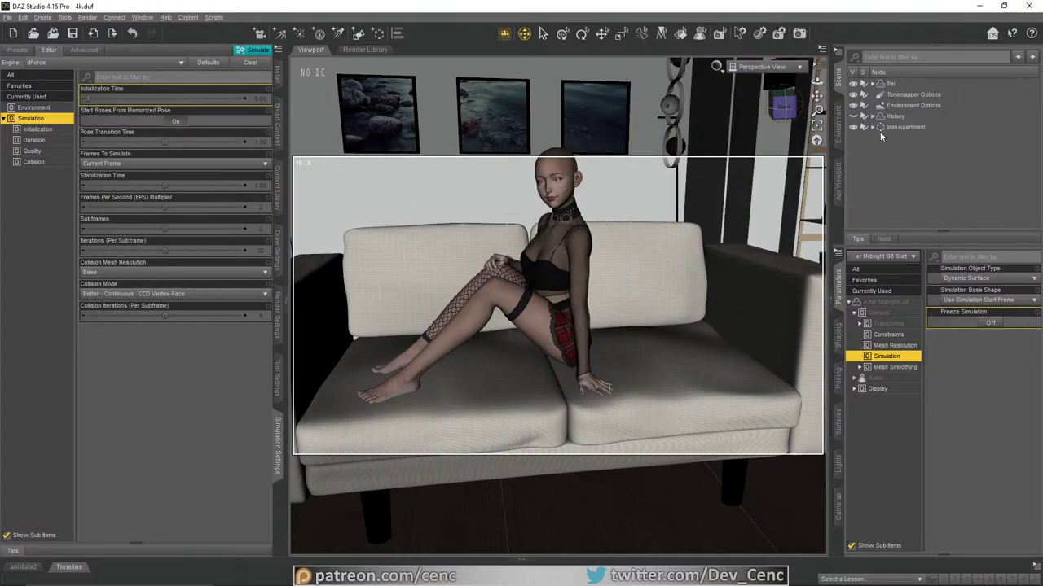
left_click(852, 117)
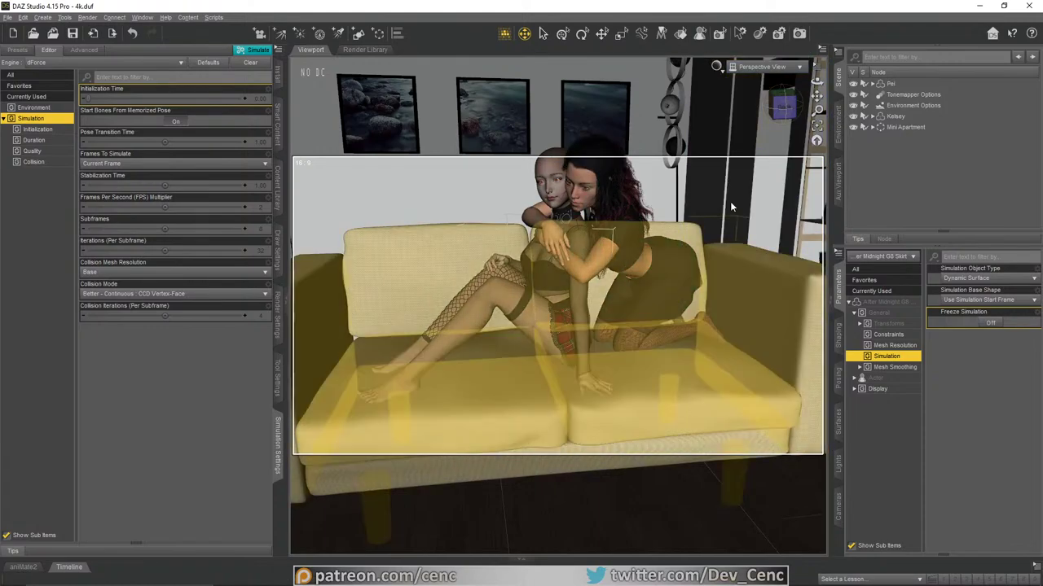
left_click(873, 83)
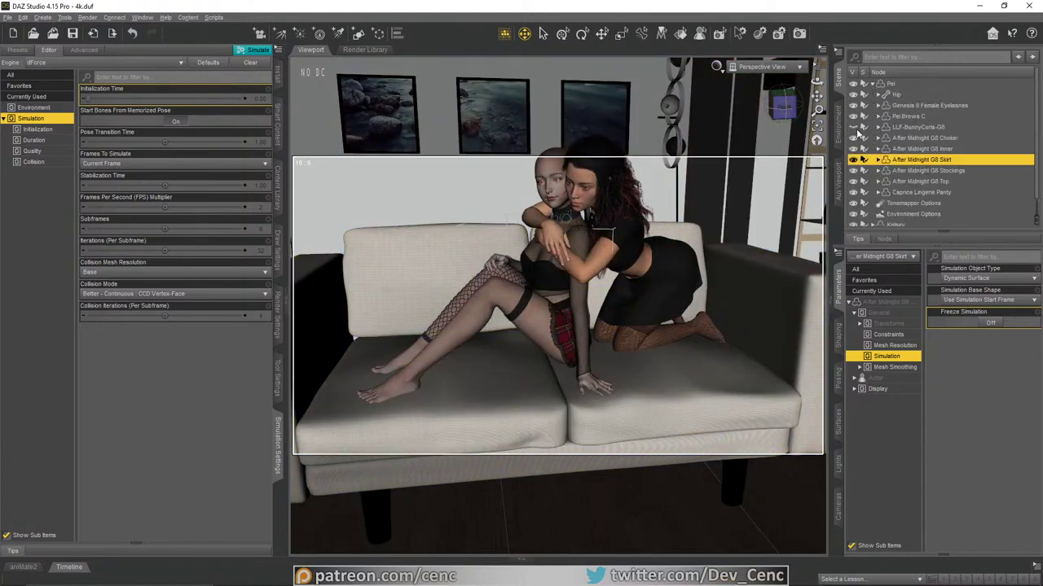
Step: Make Pei's LLF-BunnyCurls-G8 hair visible and collapse her hierarchy
left_click(854, 127)
left_click(872, 84)
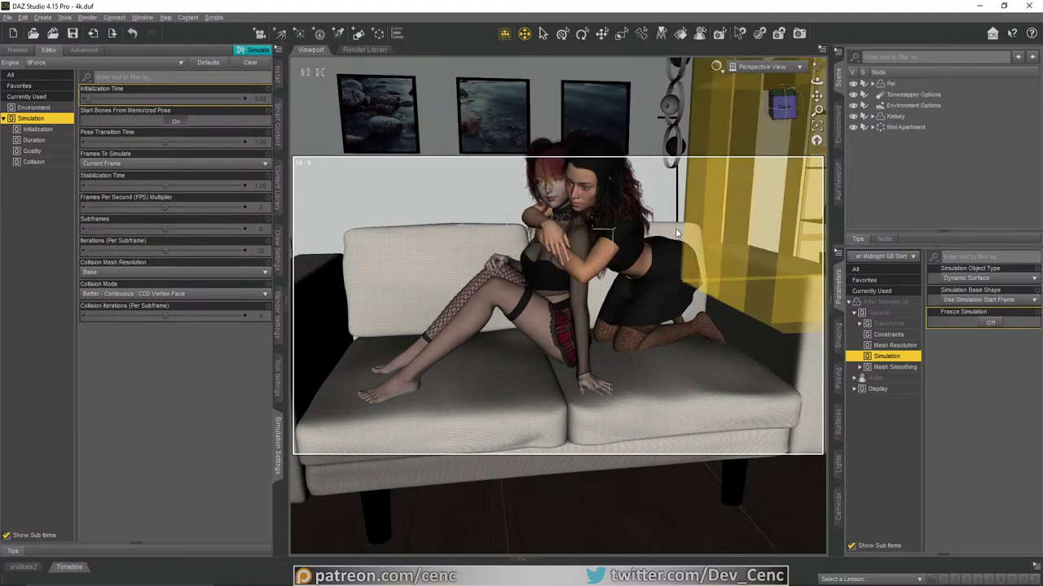
Step: Frame the two figures on the sofa and create a camera named Camera with default settings
mouse_move(816, 96)
left_mouse_down()
mouse_move(816, 111)
mouse_move(830, 83)
mouse_move(856, 82)
mouse_move(818, 82)
mouse_move(817, 96)
left_mouse_up()
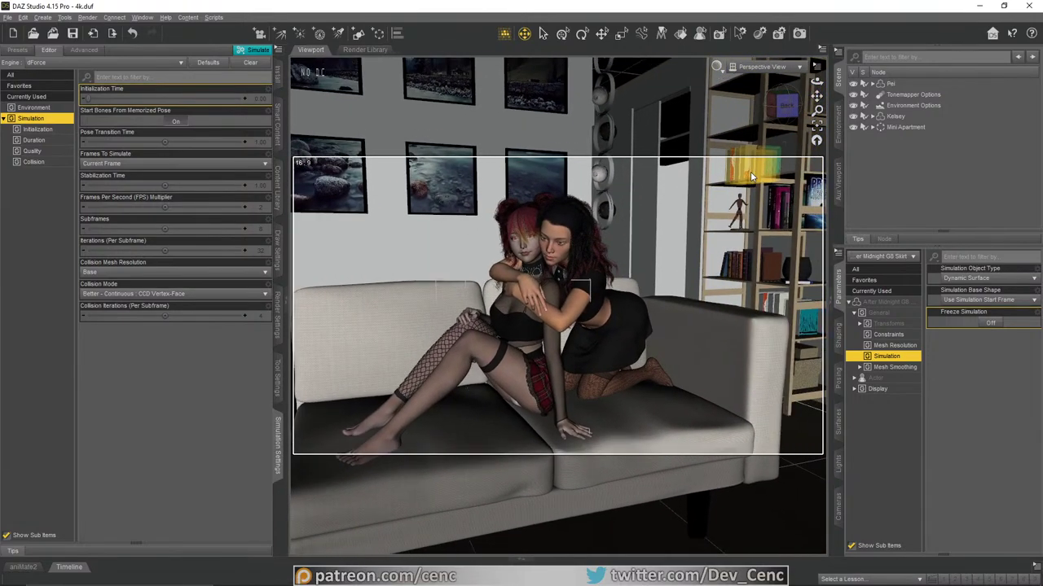
left_click_drag(816, 82, 848, 82)
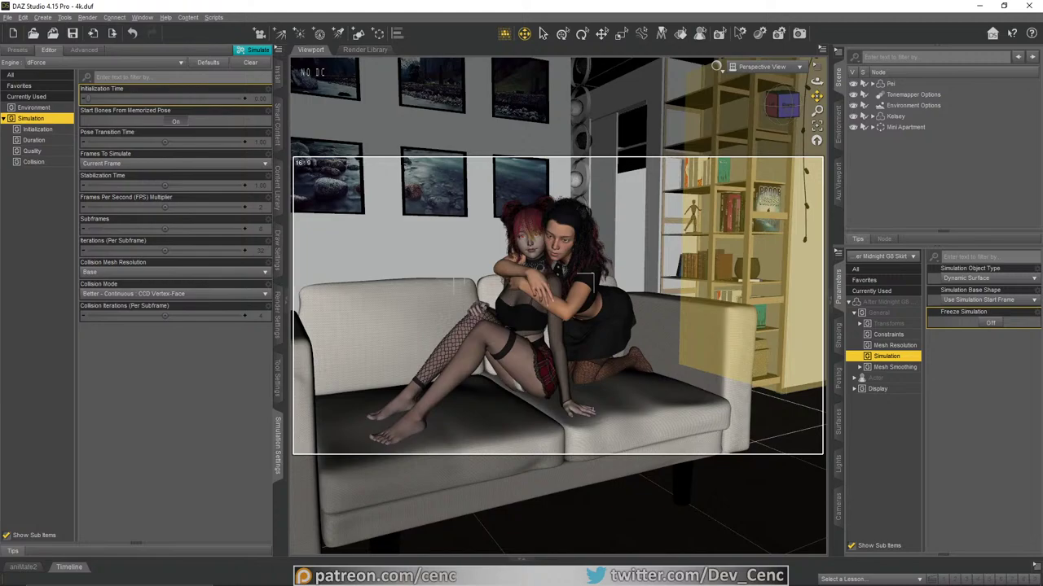
left_click(259, 35)
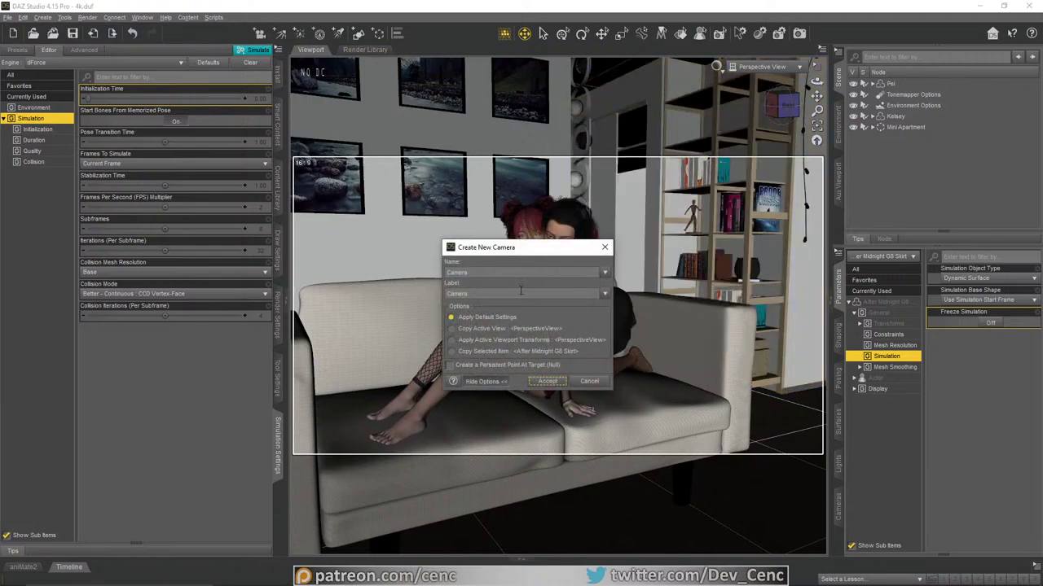
left_click(530, 384)
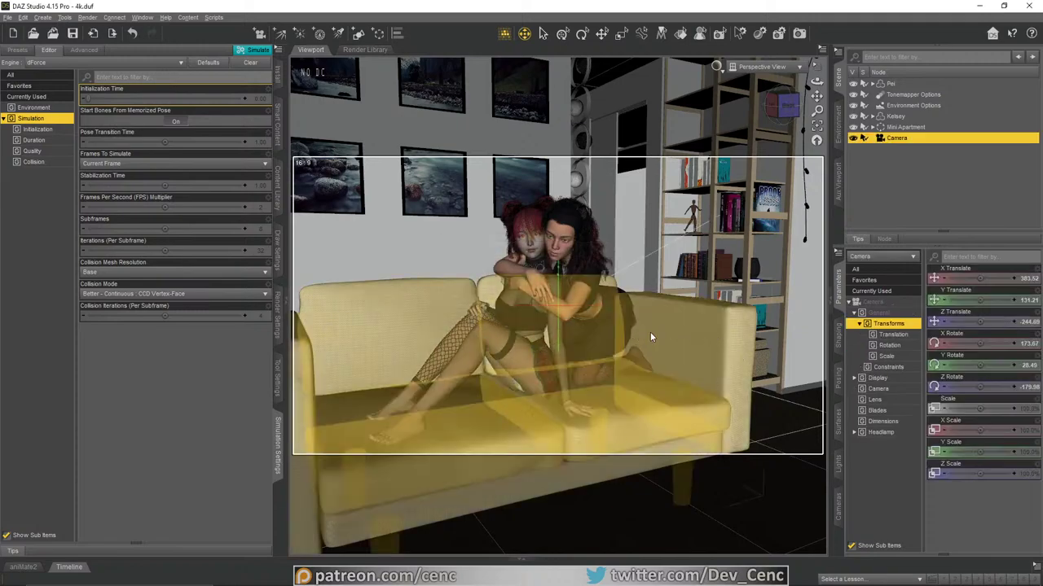
Step: Apply the Caprice Lingerie Panty 01 material to Pei's Caprice Lingerie Panty
left_click(872, 84)
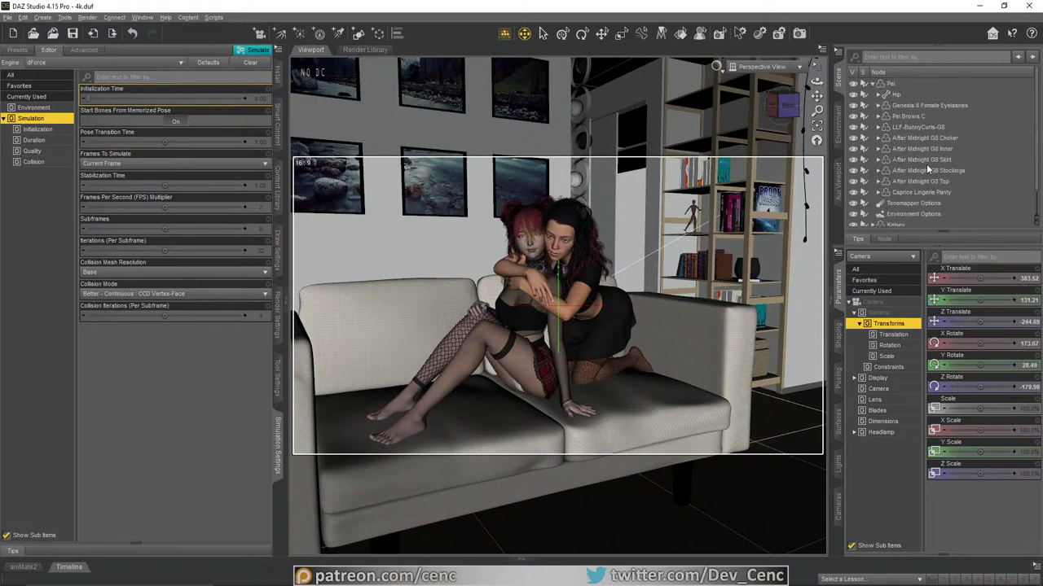
left_click(947, 193)
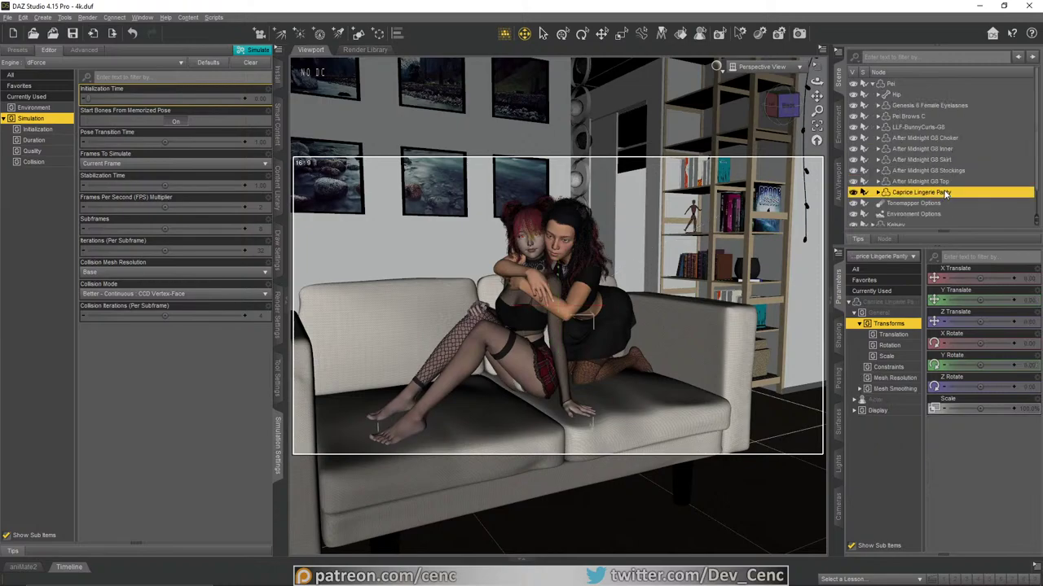
left_click(837, 421)
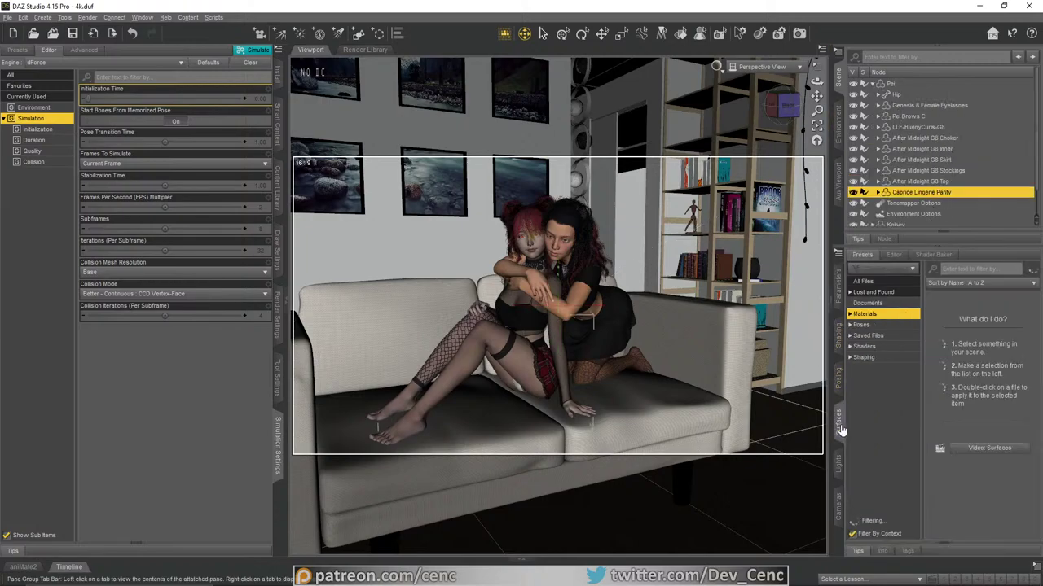
scroll(957, 387, "up", 10)
scroll(960, 390, "up", 5)
double_click(947, 317)
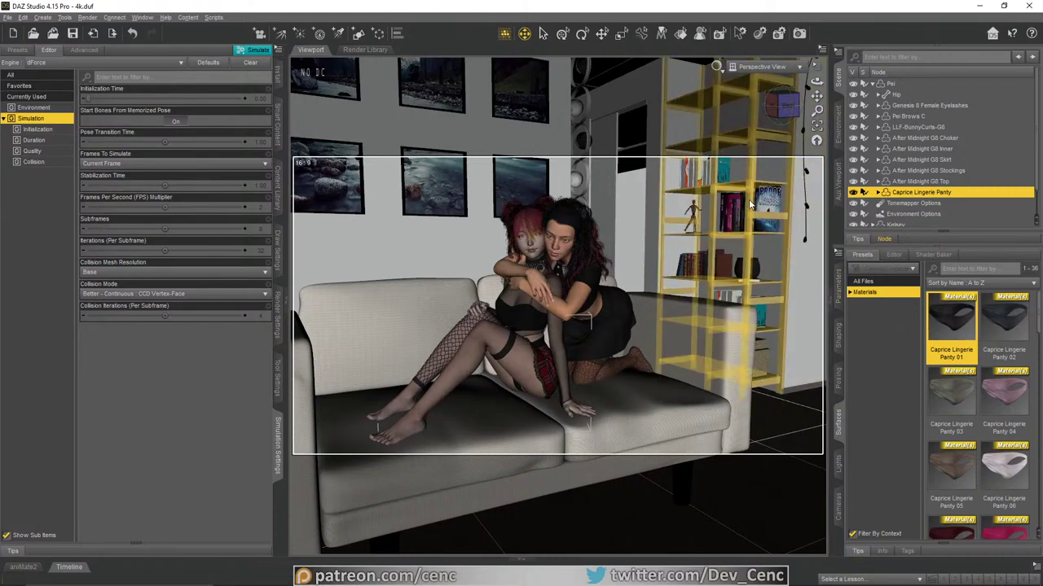
Step: Select the new camera in the Perspective View and turn on its Depth of Field
left_click(774, 68)
left_click(761, 157)
left_click(764, 71)
left_click(764, 75)
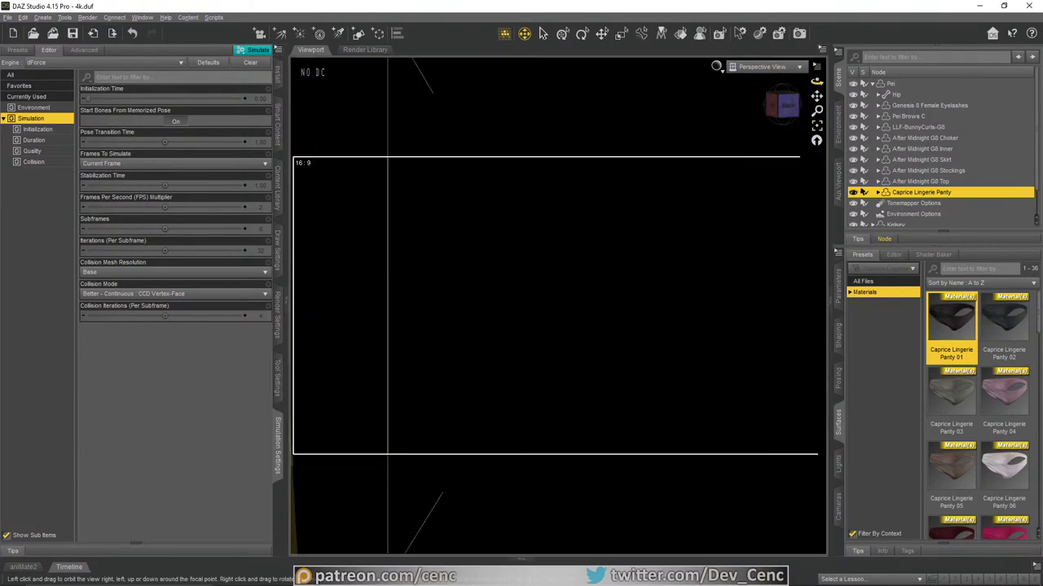
left_click_drag(816, 81, 652, 257)
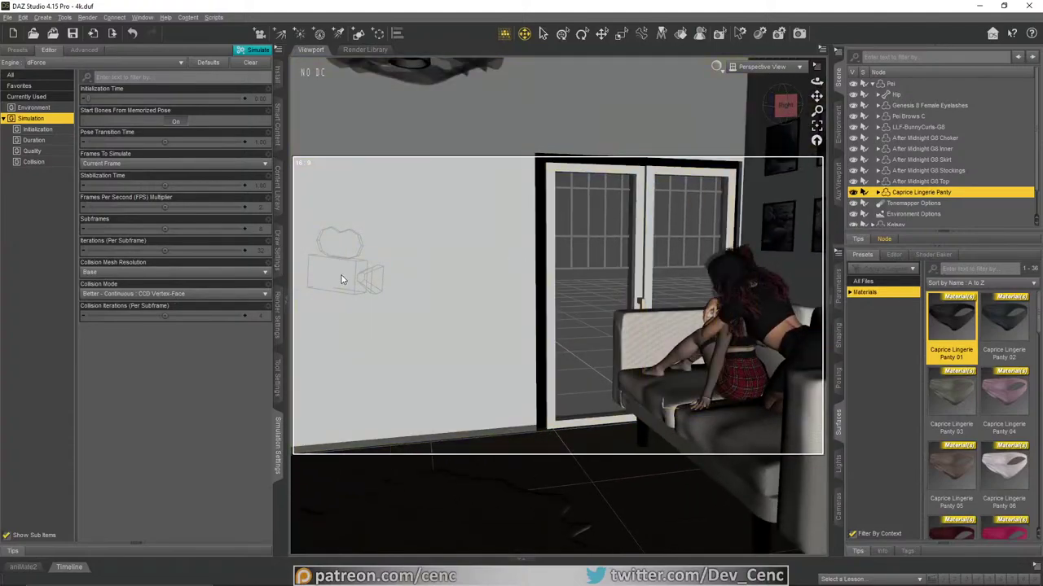
key("ctrl+alt+t")
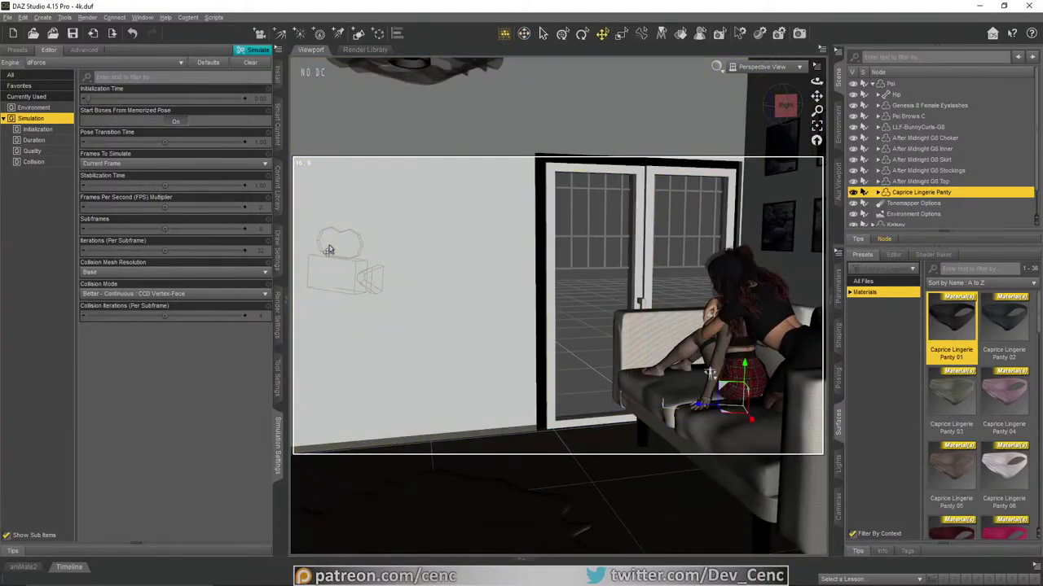
left_click(351, 239)
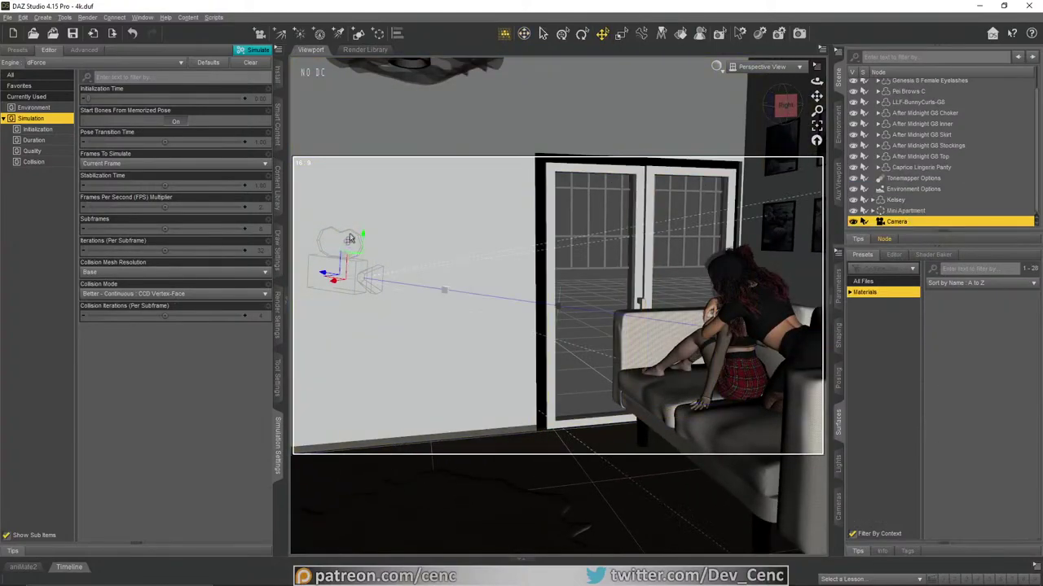
left_click(839, 285)
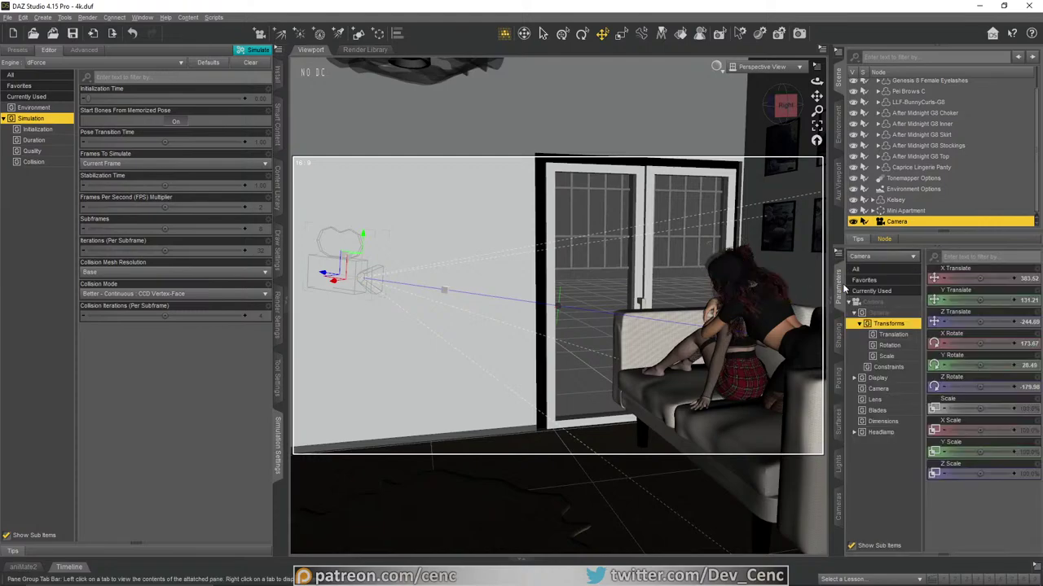
left_click(878, 389)
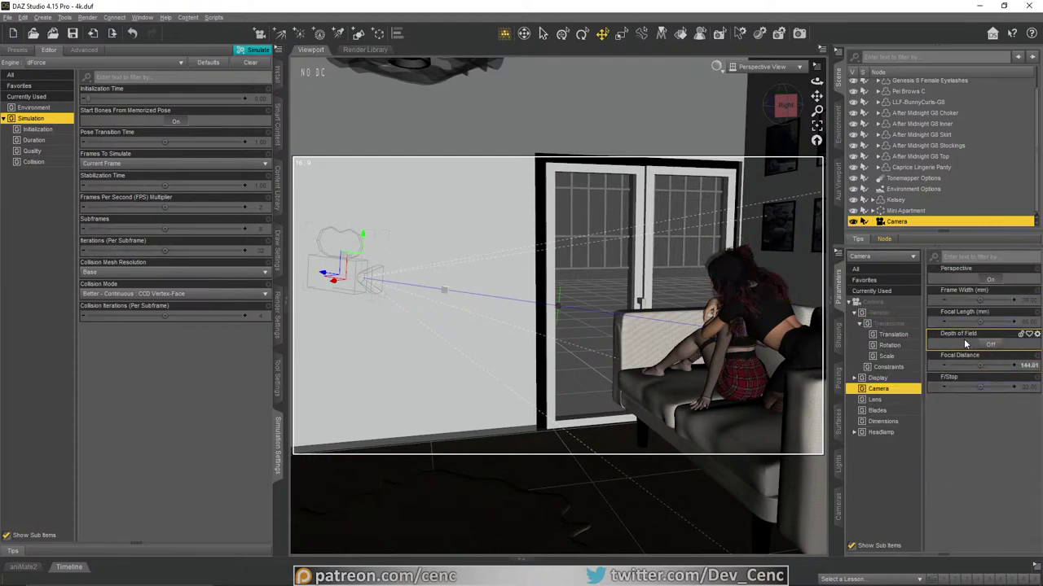
left_click(989, 346)
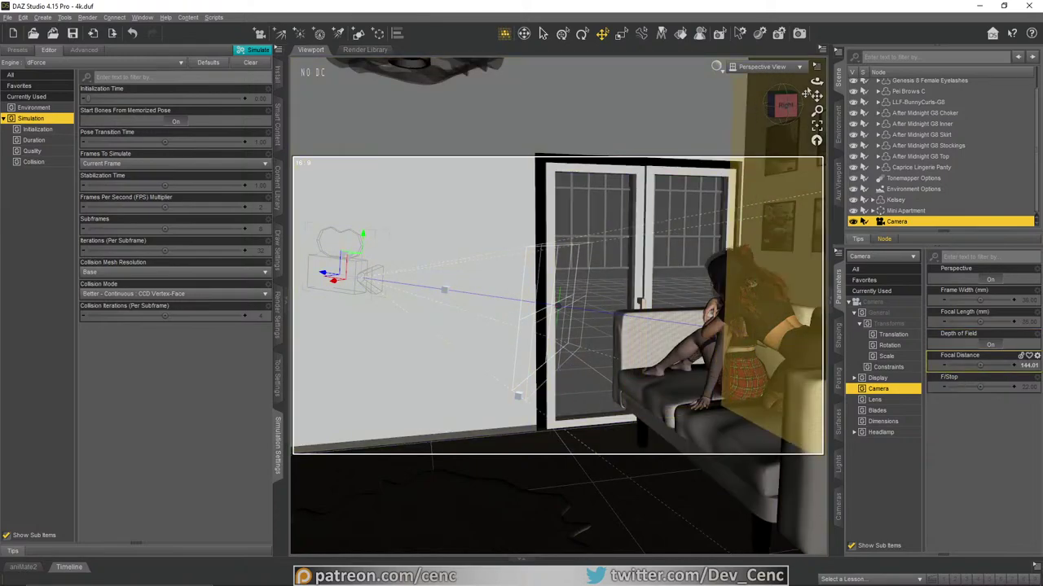
Step: Preview the scene through the new camera in NVIDIA Iray and show the Environment render settings
mouse_move(816, 81)
left_mouse_down()
mouse_move(859, 82)
mouse_move(843, 82)
mouse_move(853, 72)
mouse_move(821, 81)
left_mouse_up()
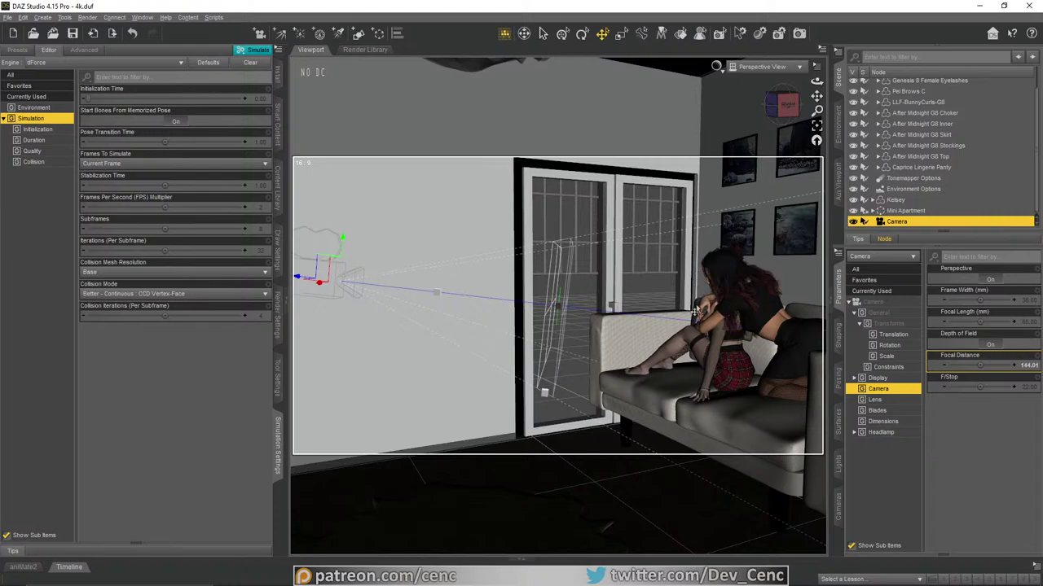
left_click(783, 69)
left_click(781, 157)
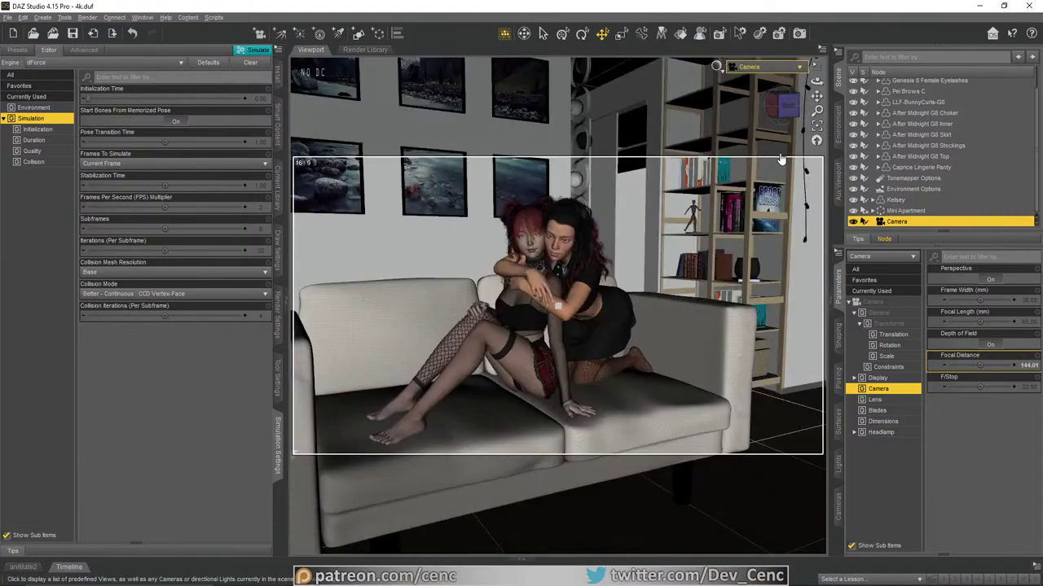
left_click(716, 67)
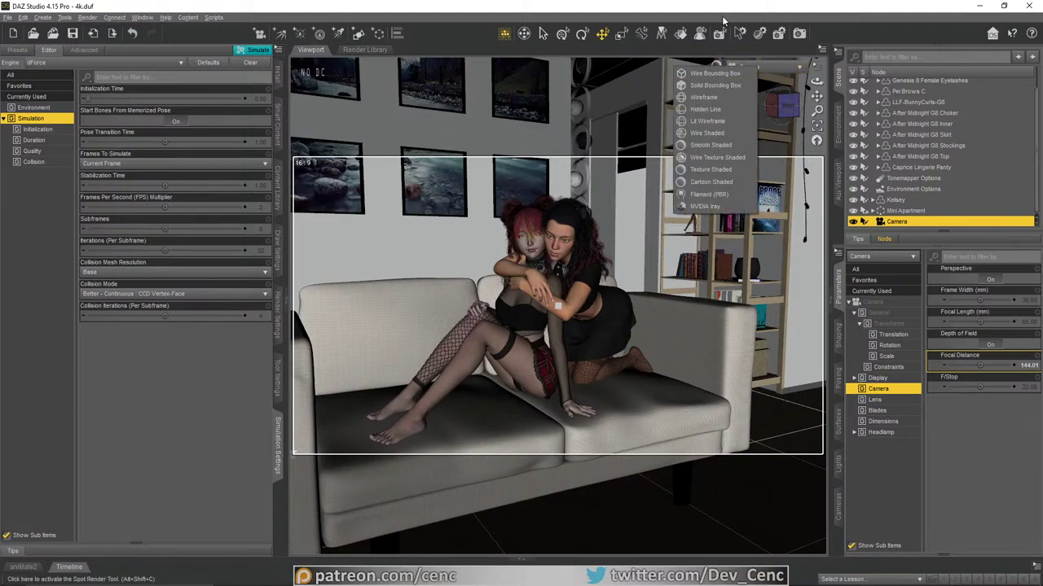
left_click(723, 209)
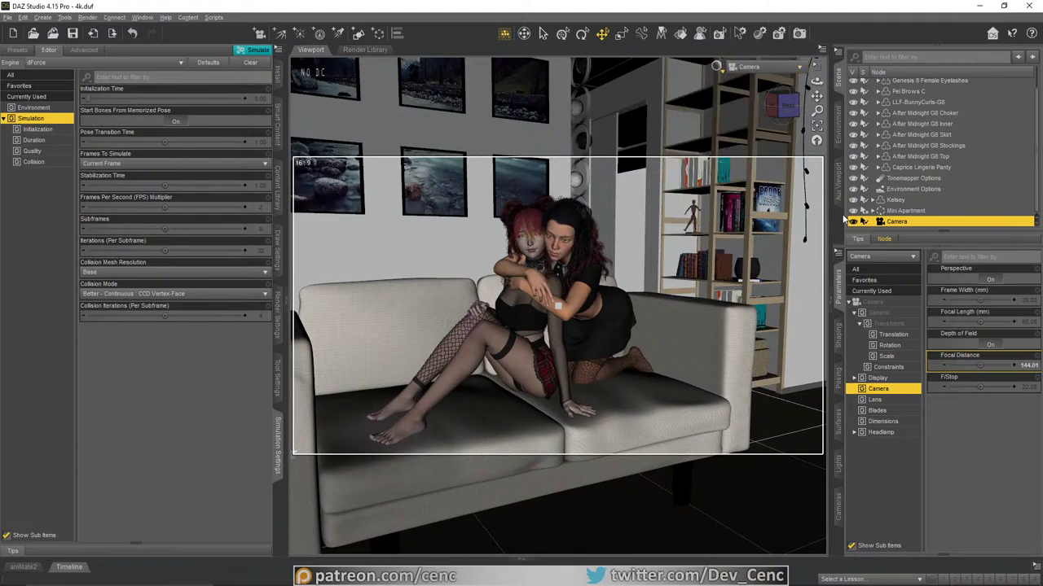
left_click(279, 327)
left_click(49, 205)
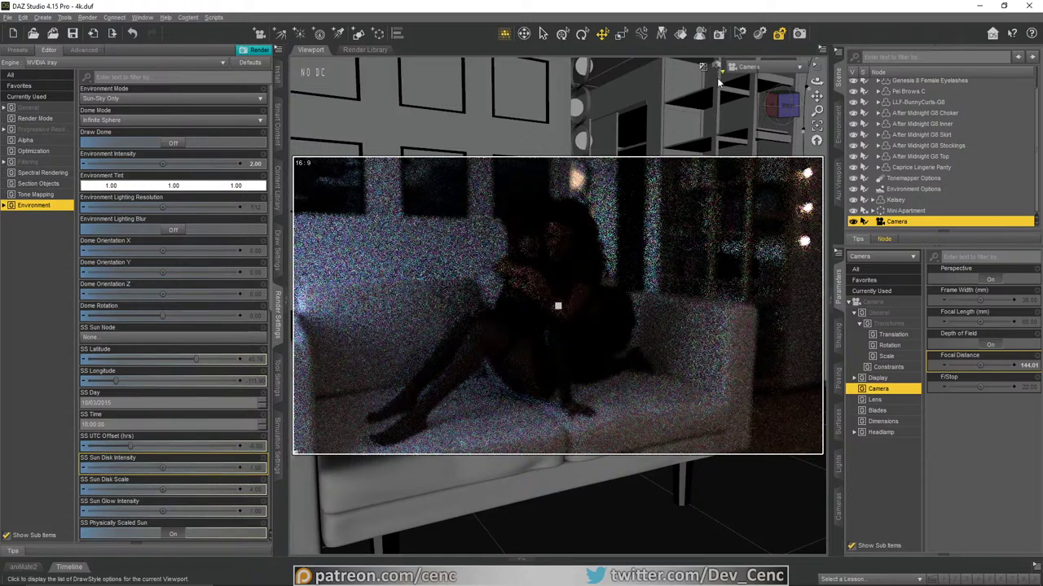
Step: Return the viewport to Texture Shaded drawing and the Perspective View
left_click(718, 67)
left_click(715, 169)
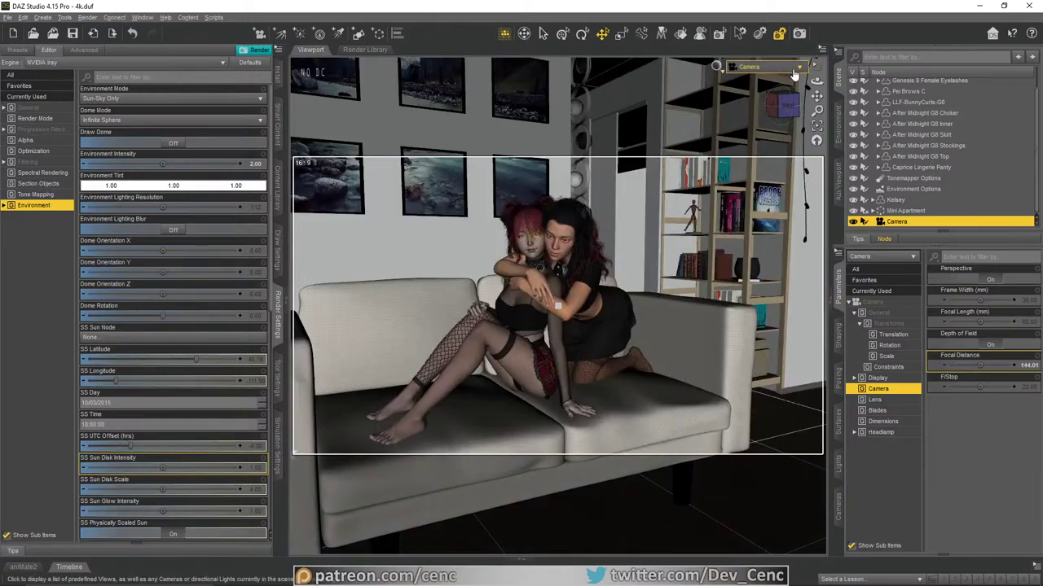
left_click(794, 72)
left_click(770, 160)
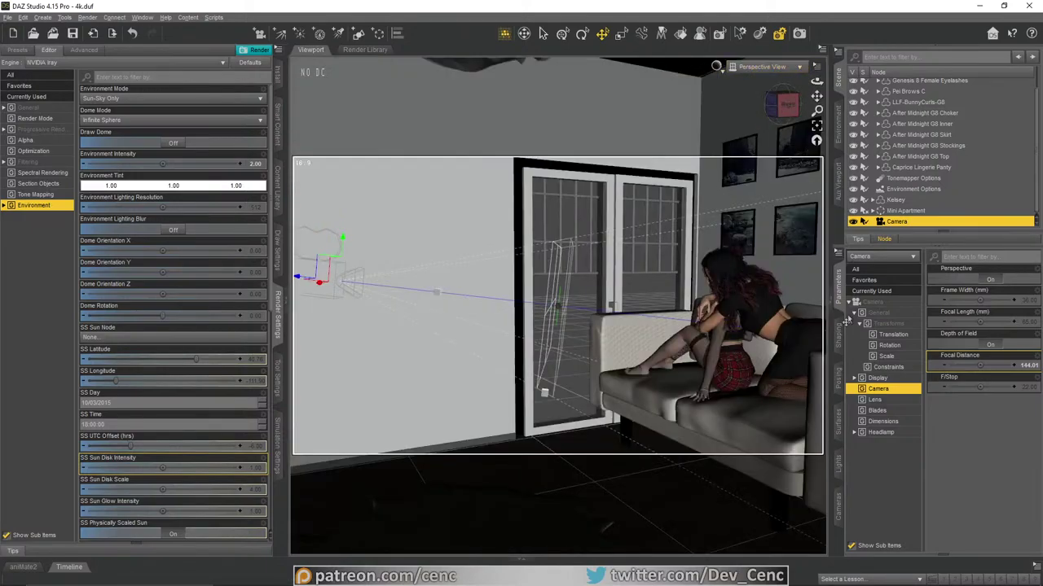
Step: Move the camera's focal plane onto the two figures with a Focal Distance of 234.28
mouse_move(980, 366)
left_mouse_down()
mouse_move(951, 366)
mouse_move(993, 365)
left_mouse_up()
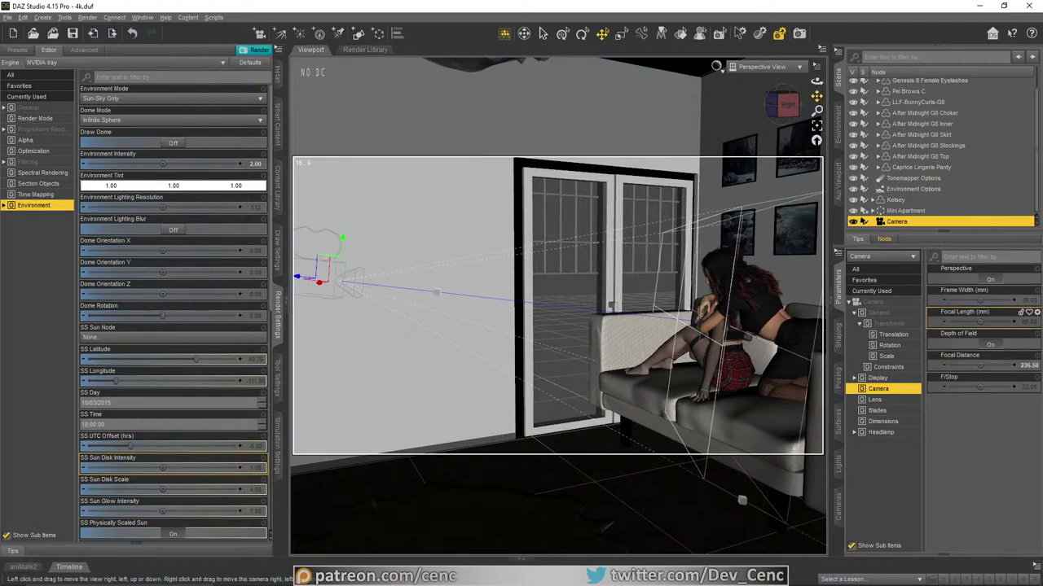
left_click_drag(816, 96, 651, 100)
scroll(648, 213, "up", 1)
scroll(648, 213, "up", 6)
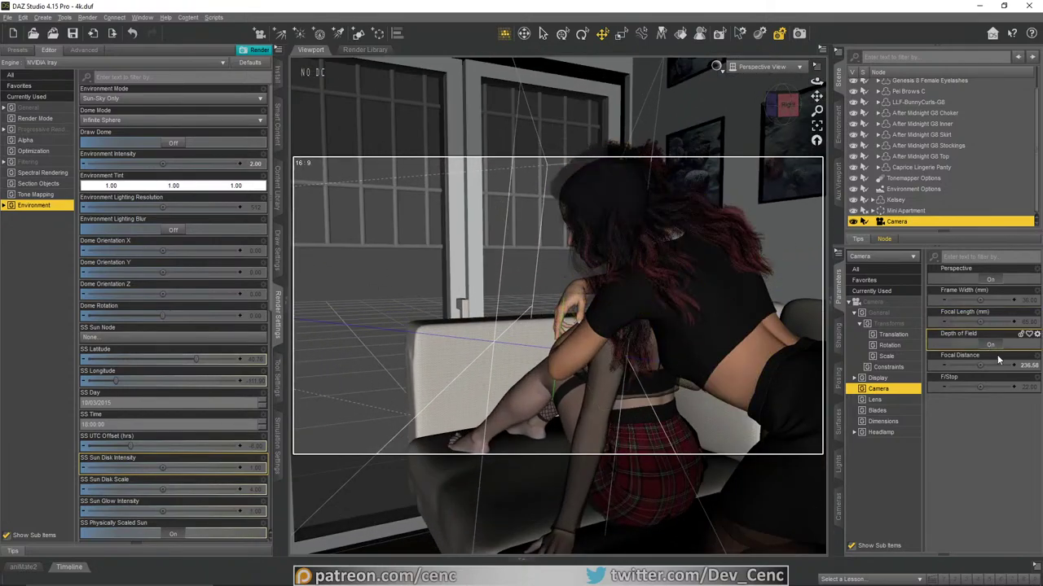
left_click_drag(979, 366, 974, 366)
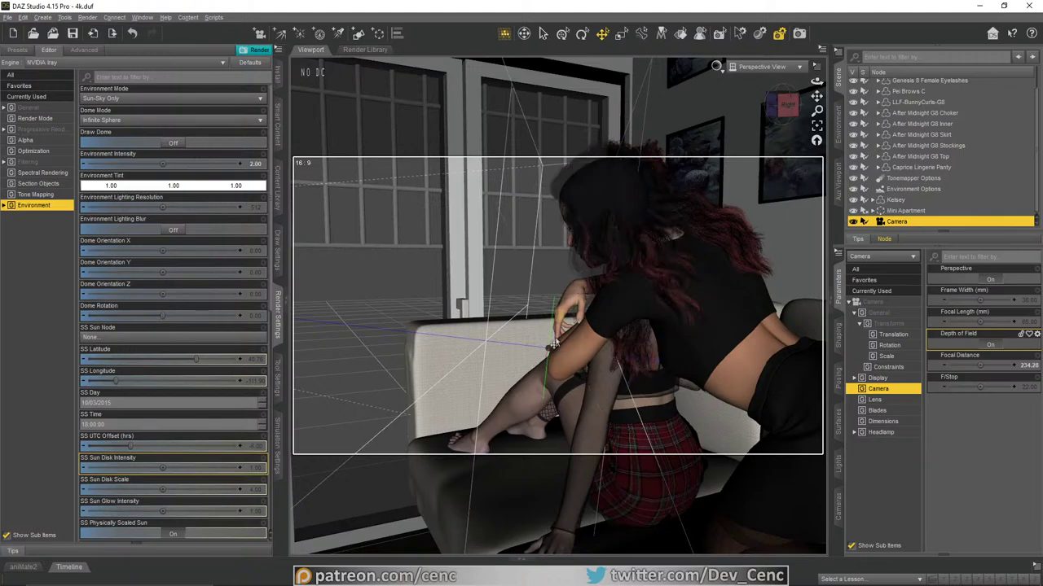
Step: Increase the camera's Focal Distance to 251.35
left_click_drag(816, 81, 627, 108)
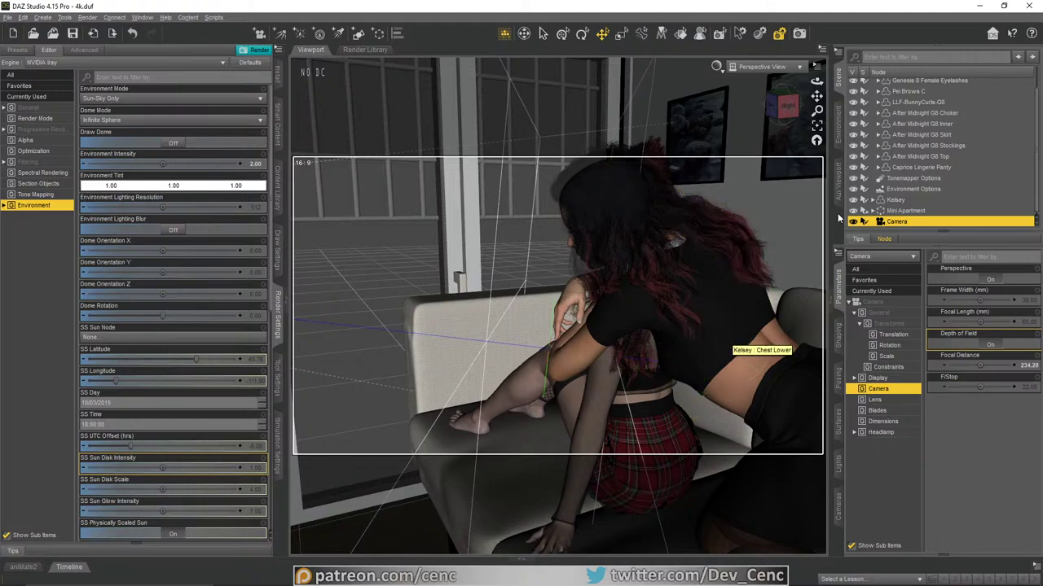
scroll(744, 259, "down", 4)
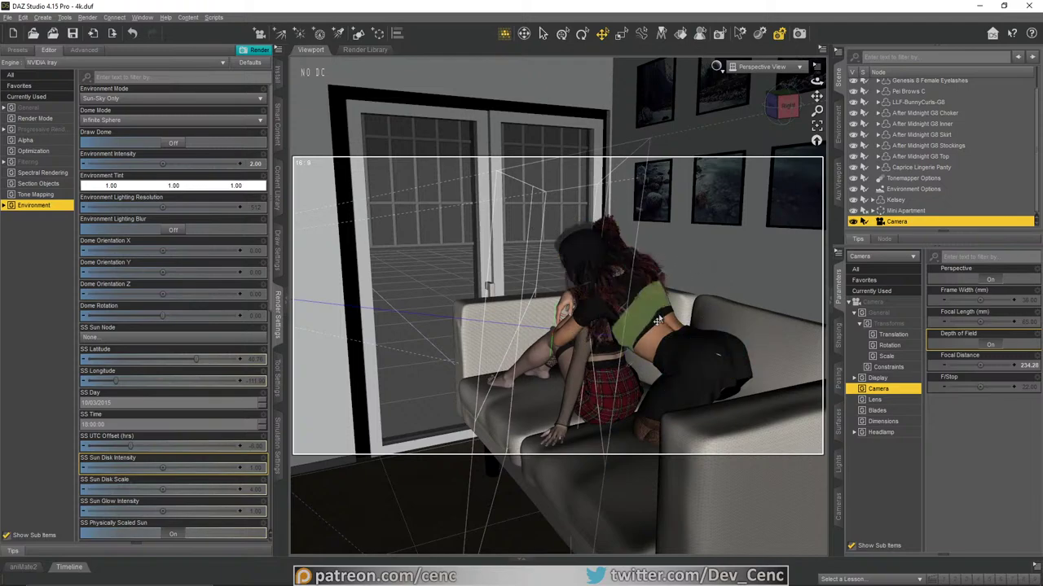
left_click_drag(980, 372, 990, 372)
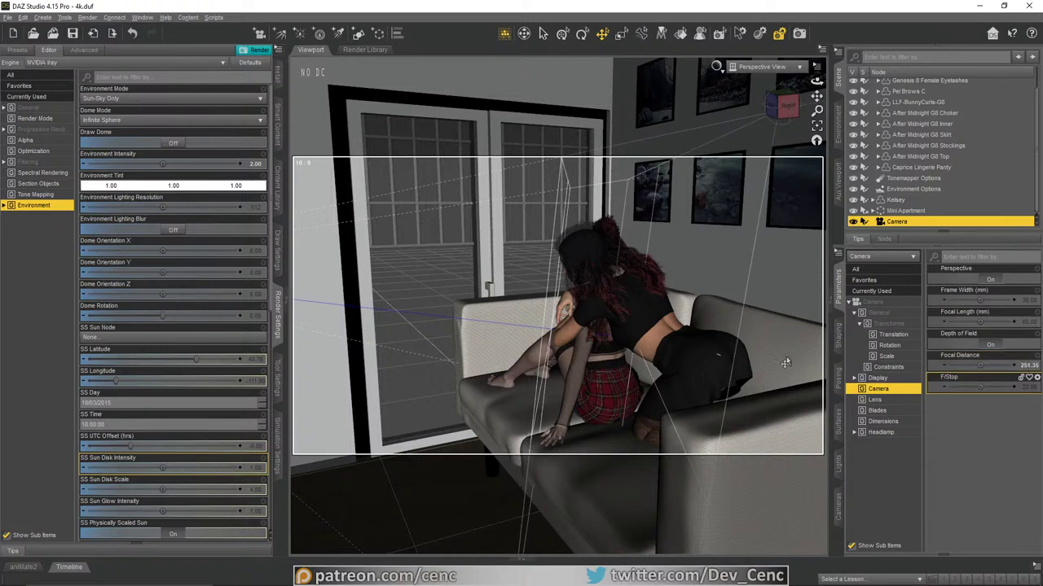
Step: Try widening the camera's depth-of-field range with an F/Stop of 68.34
left_click_drag(816, 82, 765, 85)
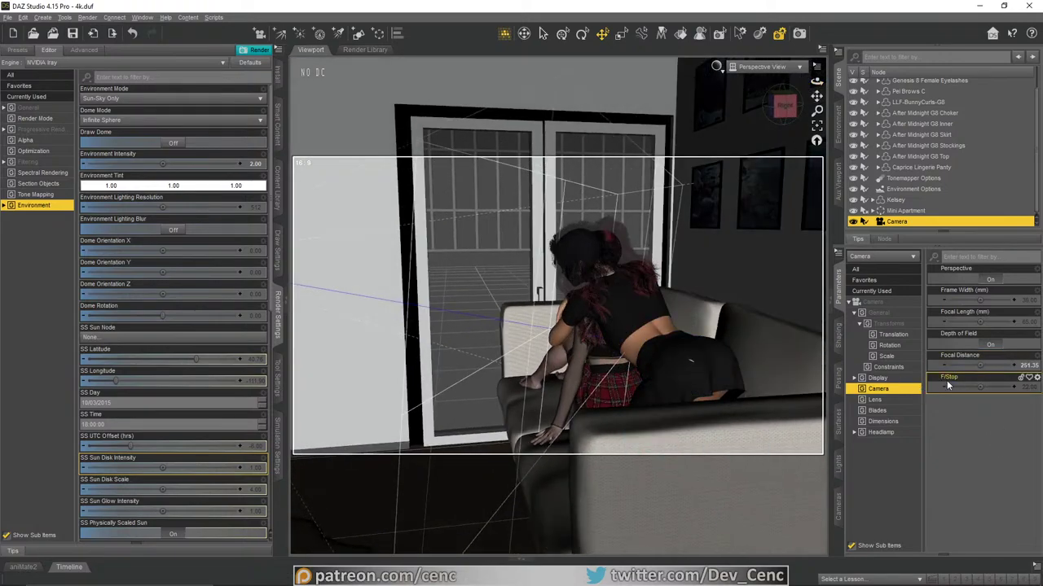
left_click_drag(948, 383, 982, 383)
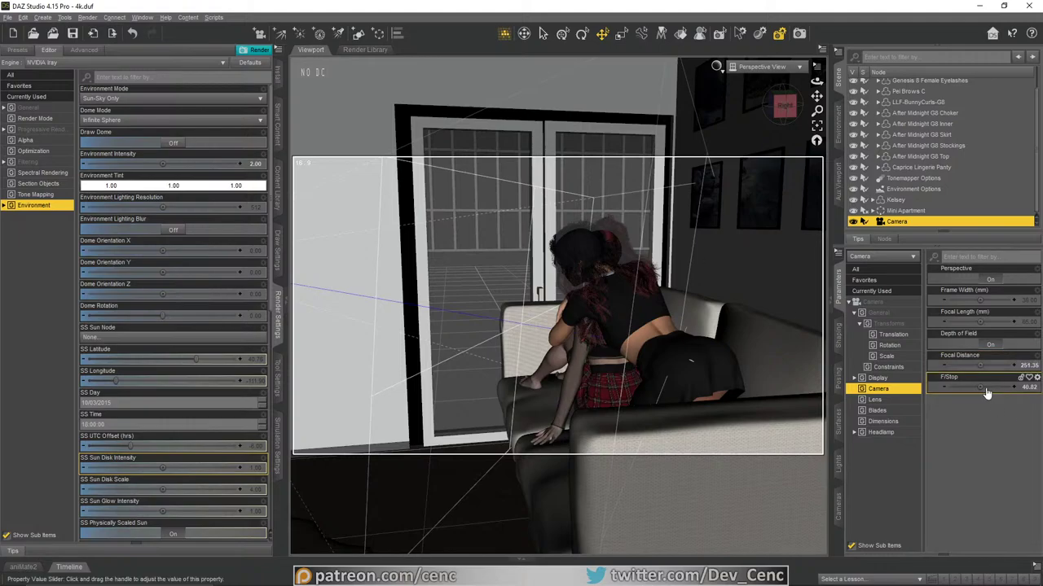
left_click_drag(979, 387, 1012, 387)
scroll(723, 361, "down", 4)
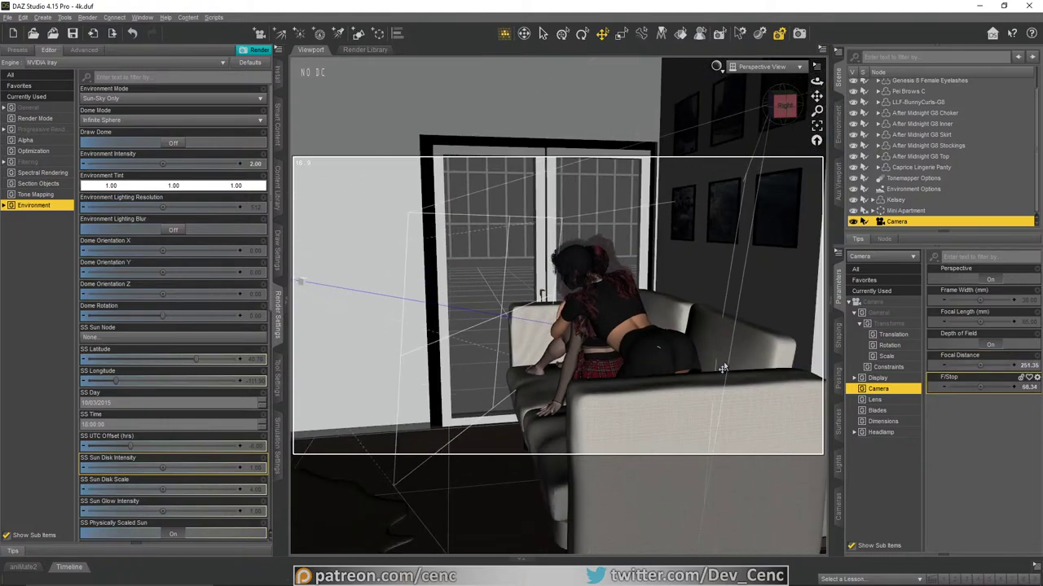
left_click_drag(816, 82, 757, 82)
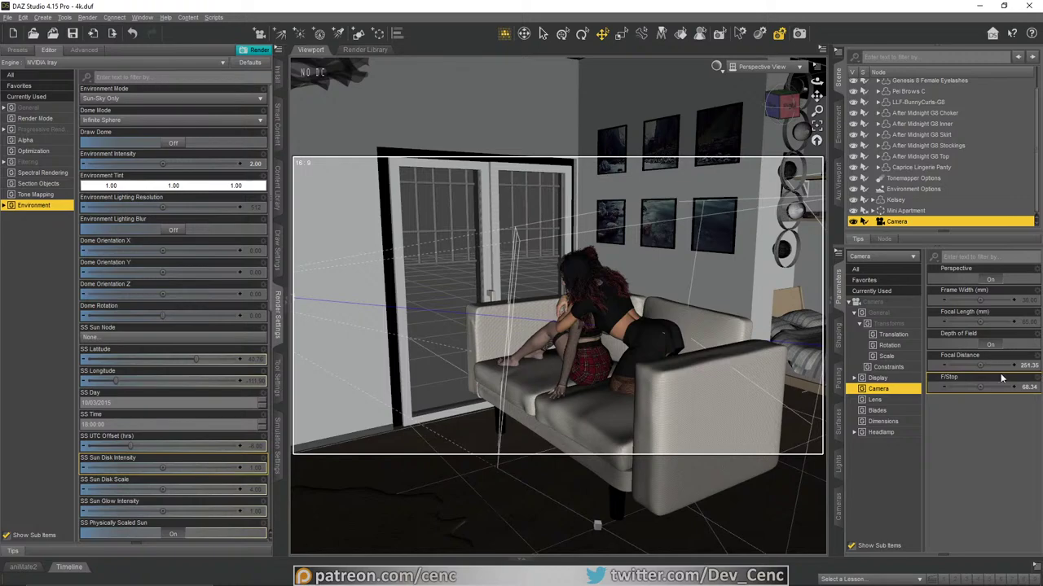
Step: Reset the camera's F/Stop to its default and lower its Focal Distance to 237.43
left_click(1030, 392, "alt")
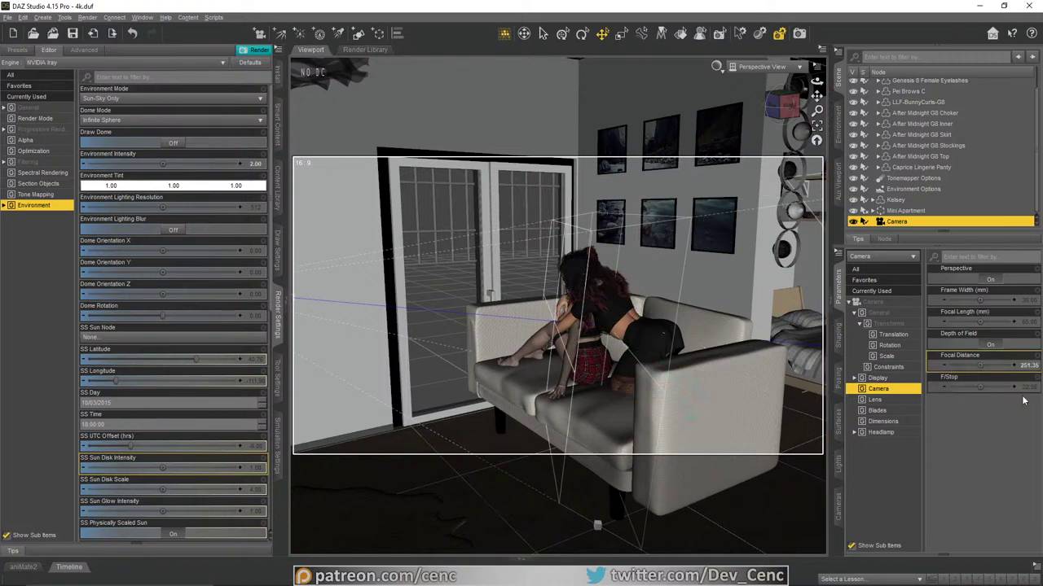
left_click_drag(978, 369, 968, 367)
Step: Try an Environment Intensity of 20 with an NVIDIA Iray preview through the Camera view
left_click(756, 69)
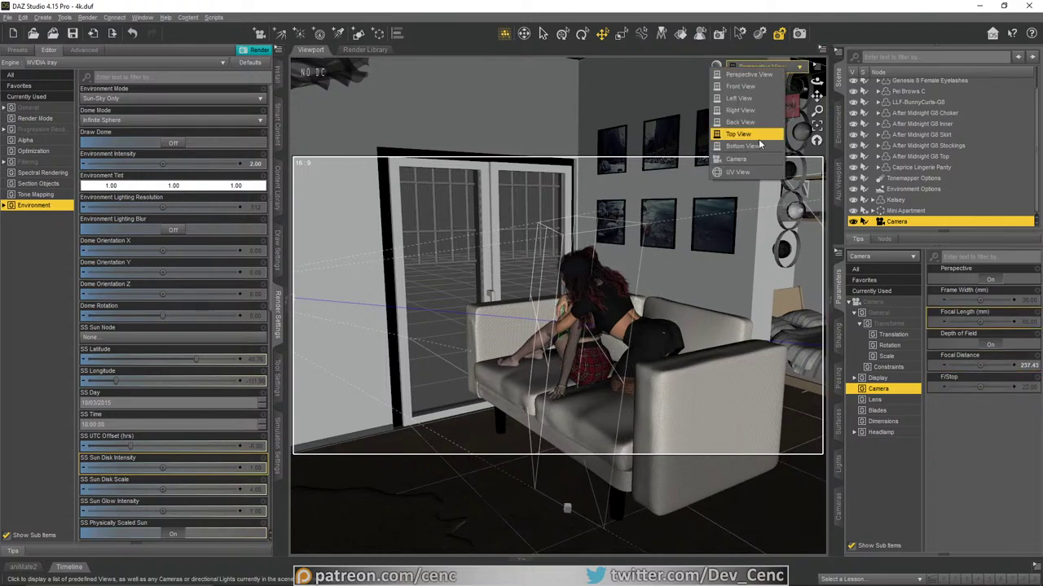
left_click(748, 160)
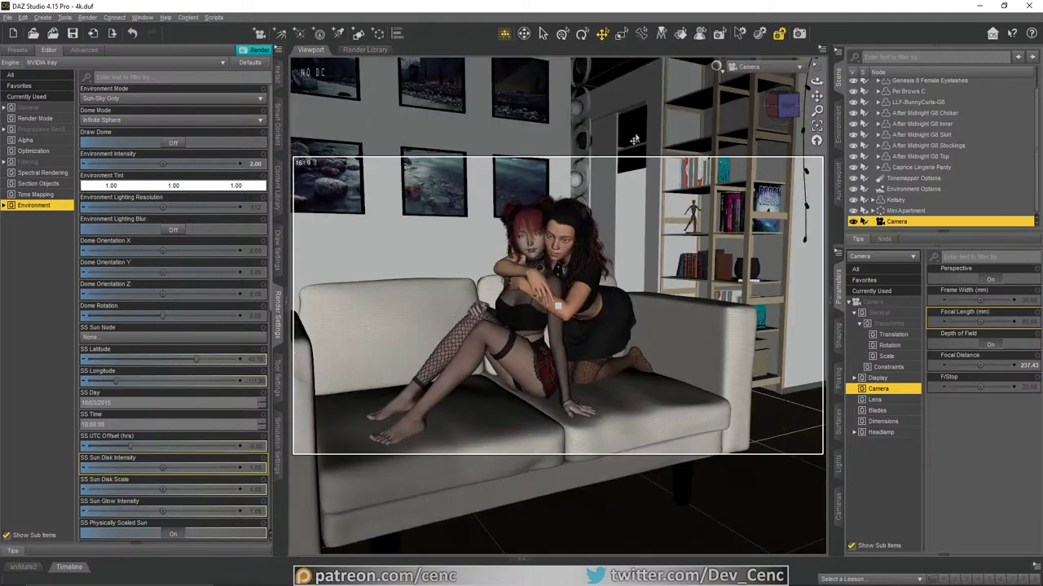
left_click(716, 67)
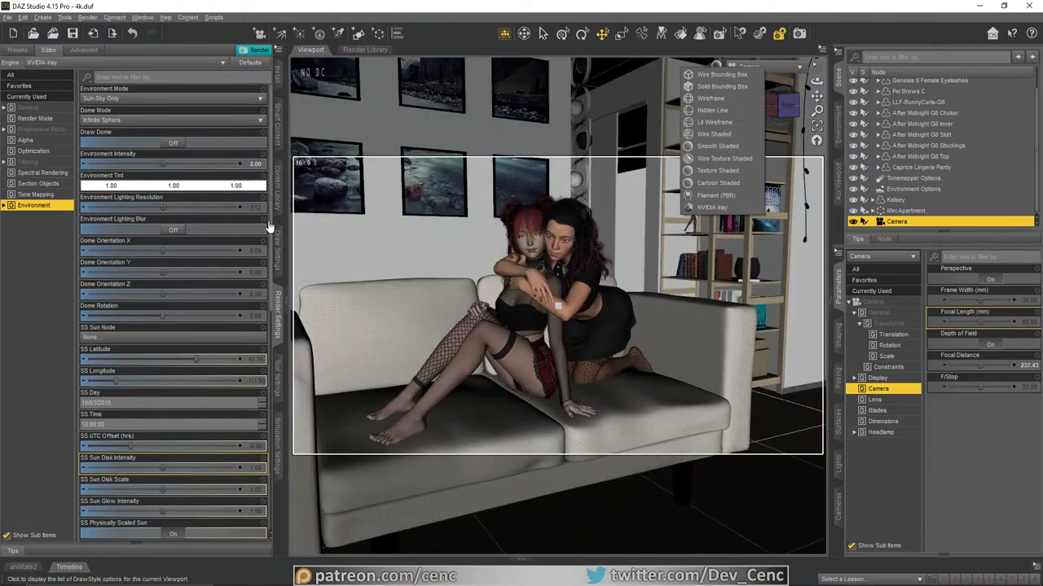
left_click(35, 207)
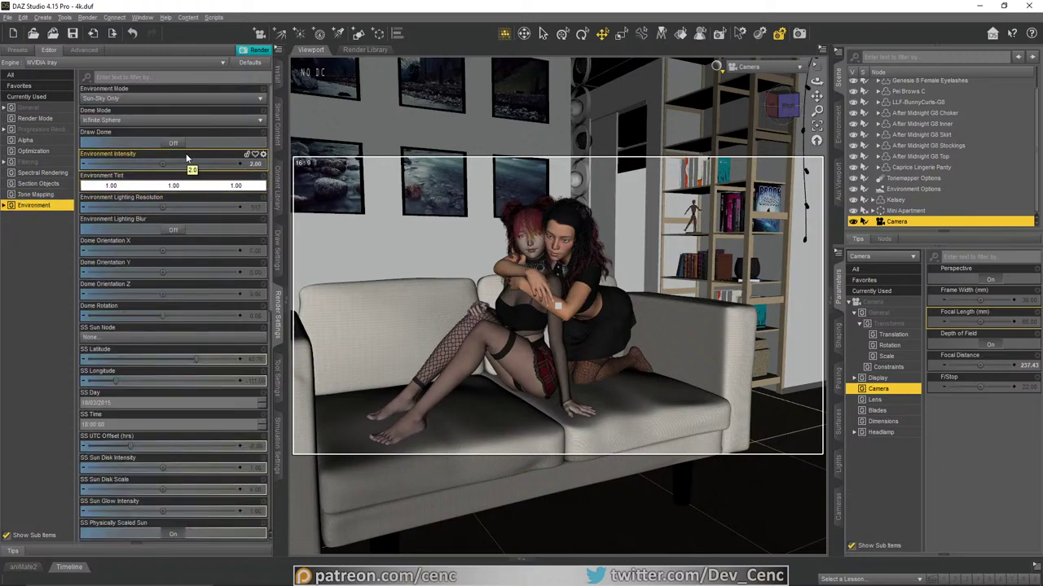
left_click(255, 163)
type("20")
key("Return")
left_click(709, 68)
left_click(714, 206)
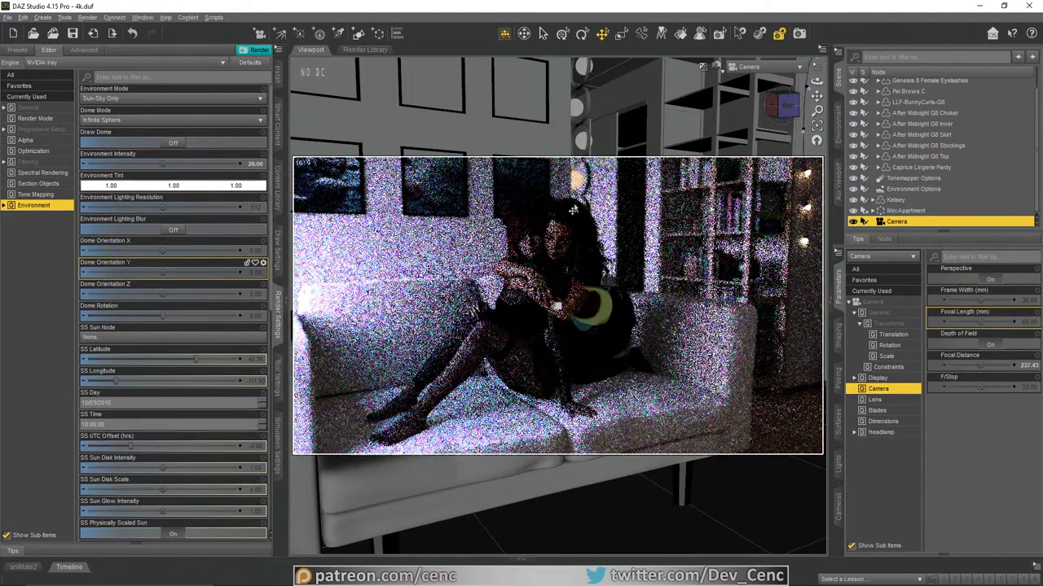
Step: Reset the Environment Intensity to 1.00 and return the viewport to Texture Shaded drawing in the Perspective View
left_click(719, 67)
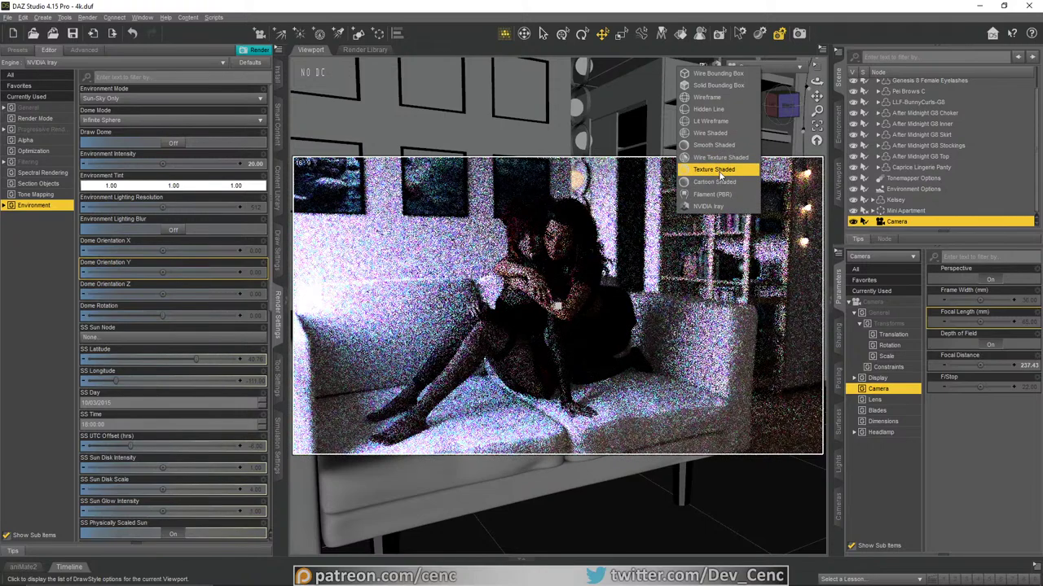
left_click(714, 170)
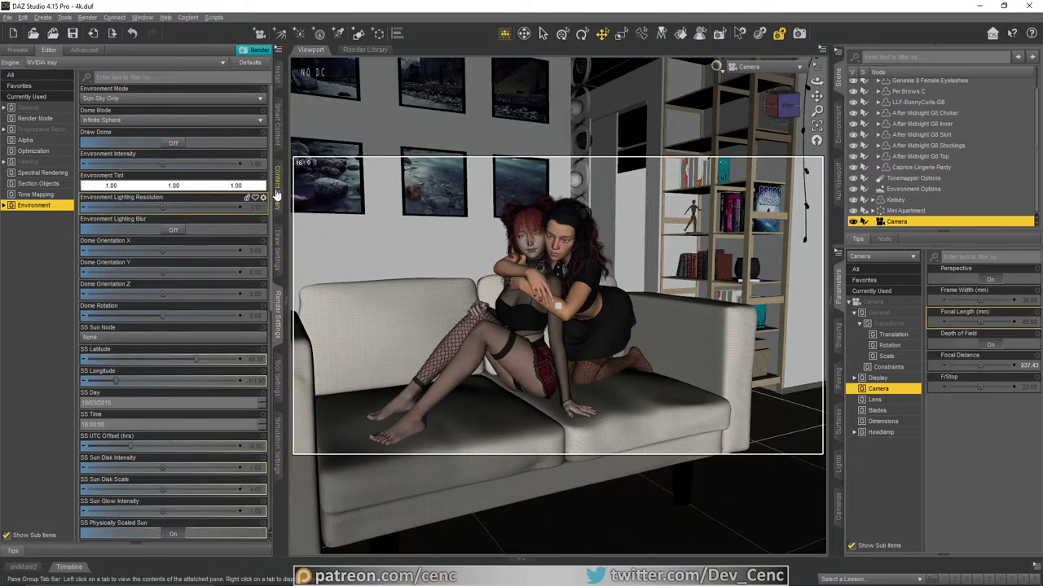
left_click(762, 66)
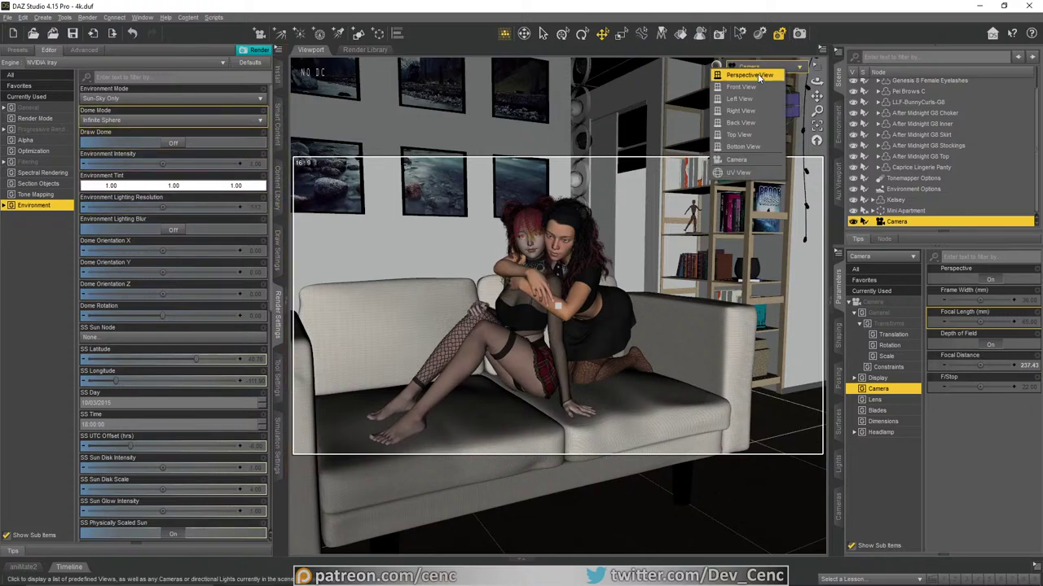
left_click(749, 74)
left_click_drag(817, 95, 828, 102)
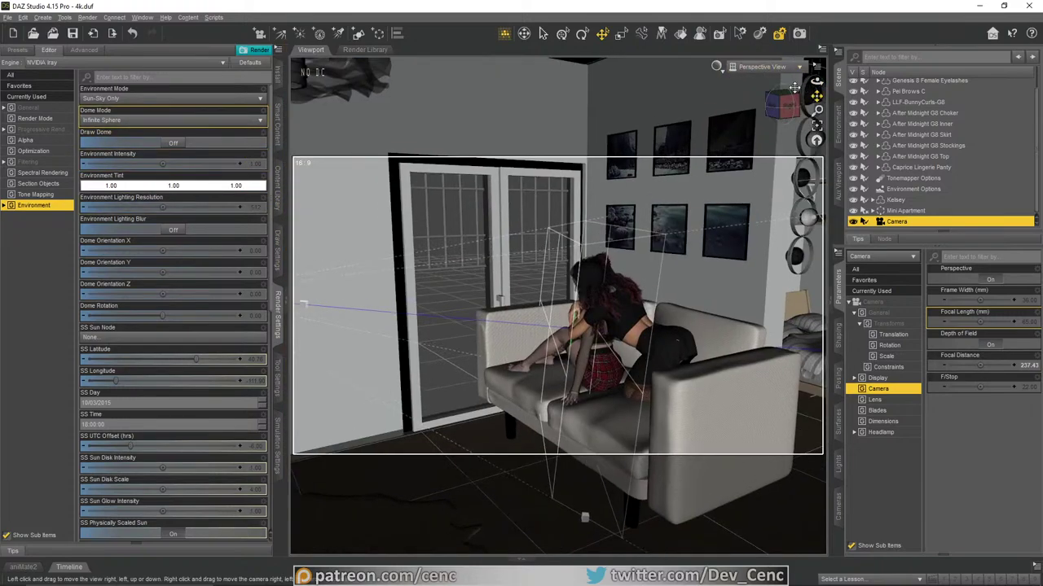
Step: Create a Plane primitive at the World Center with Y Positive as its primary axis, and select it in the scene
left_click(357, 34)
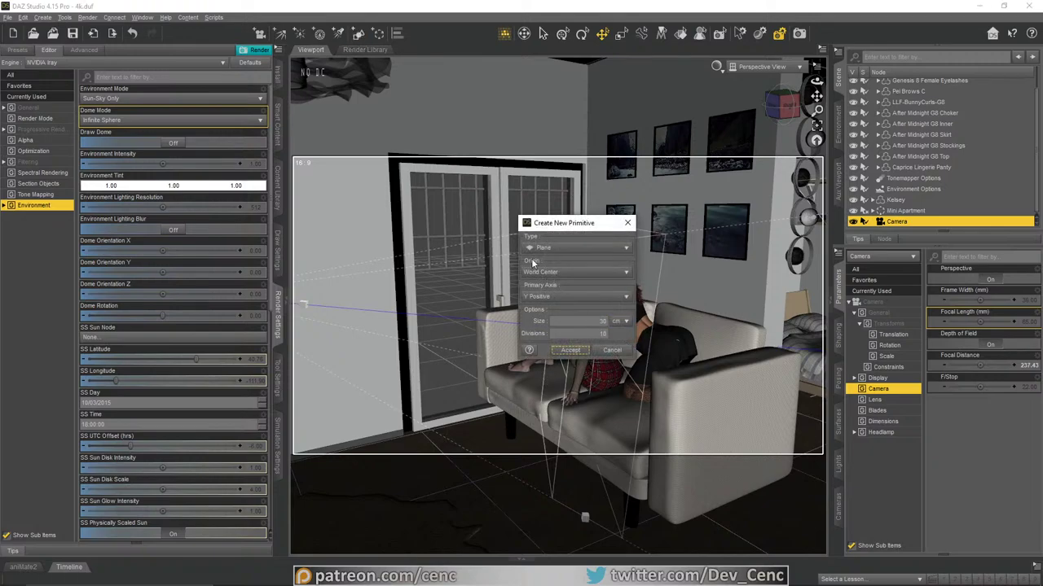
left_click(618, 325)
left_click(625, 311)
left_click(570, 350)
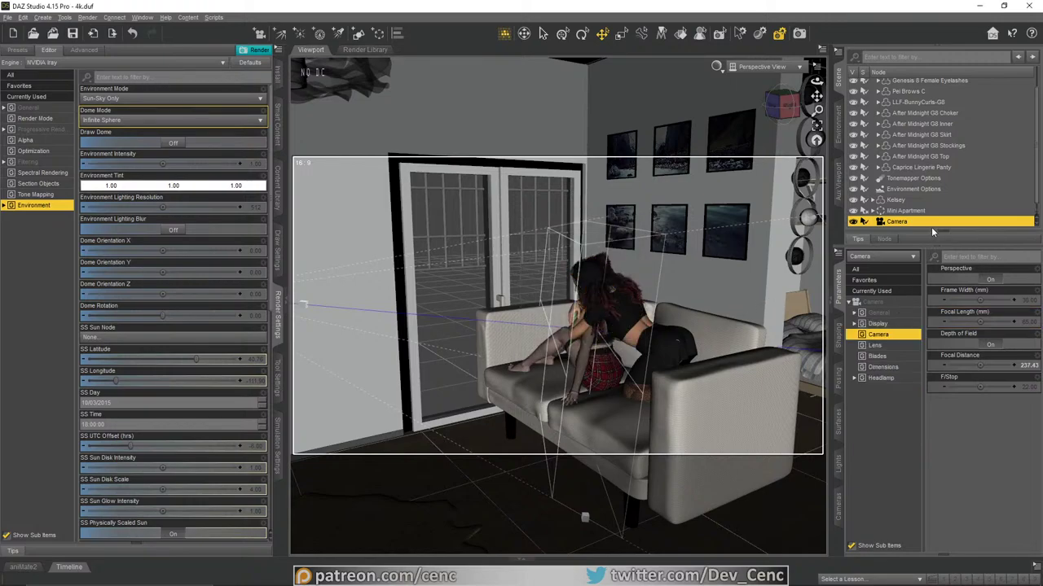
left_click(890, 210)
left_click(894, 221)
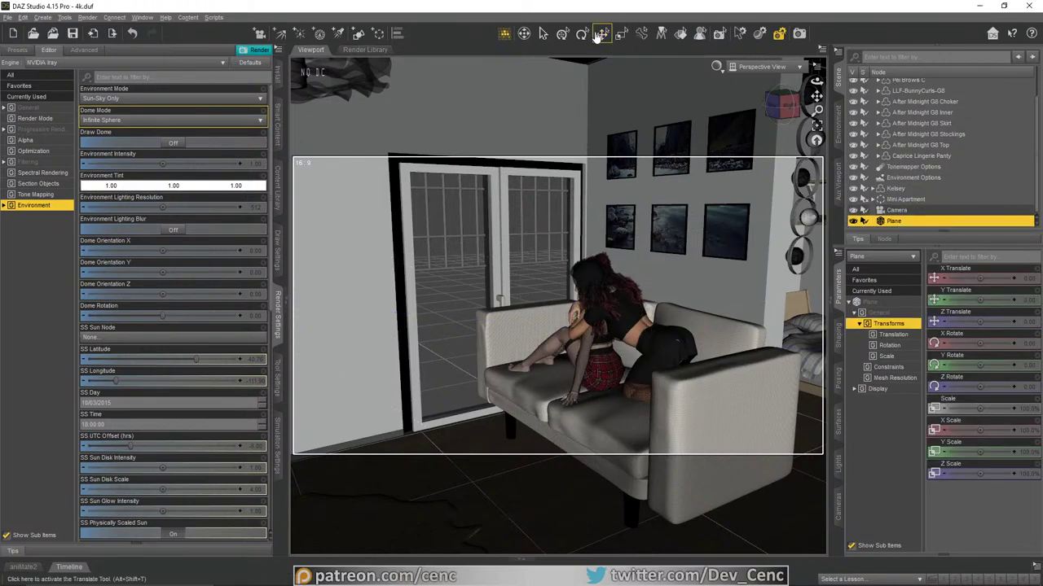
Step: Raise the plane above the room and shift it to about X 210.90, Y 267.99, Z -121.06
left_click_drag(816, 83, 654, 31)
left_click_drag(675, 152, 676, 41)
left_click_drag(817, 96, 786, 155)
left_click_drag(817, 82, 450, 98)
left_click_drag(816, 82, 552, 97)
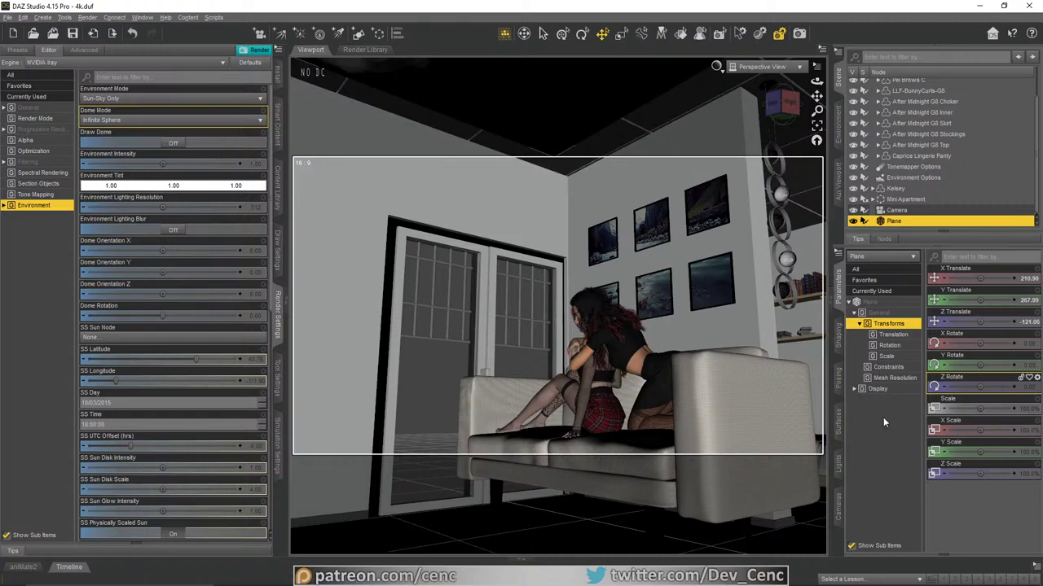
Step: Turn the plane into a light source by giving its Default surface a white Emission Color
left_click(839, 433)
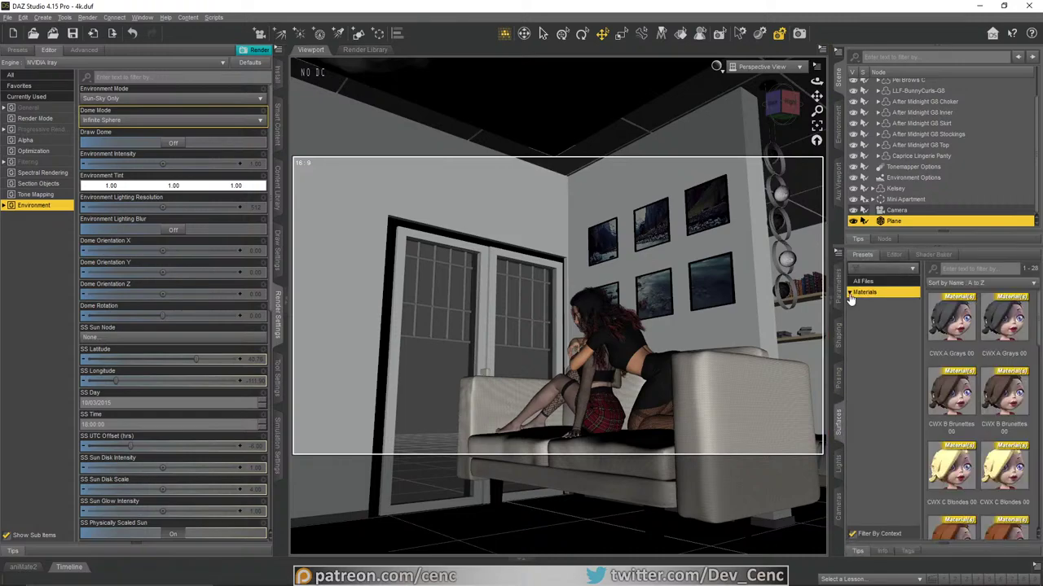
left_click(856, 303)
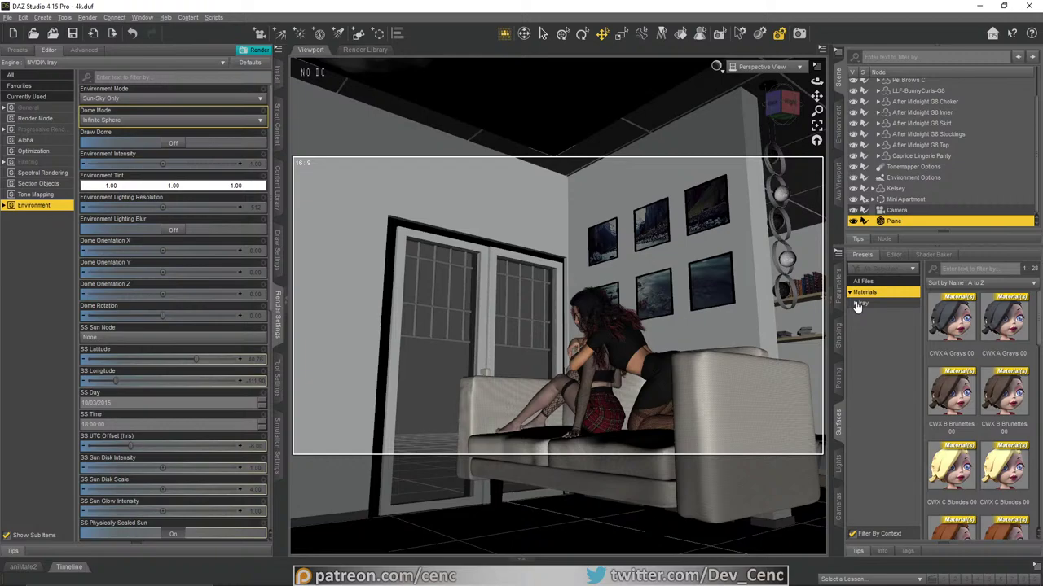
left_click(900, 211)
left_click(896, 221)
left_click(893, 255)
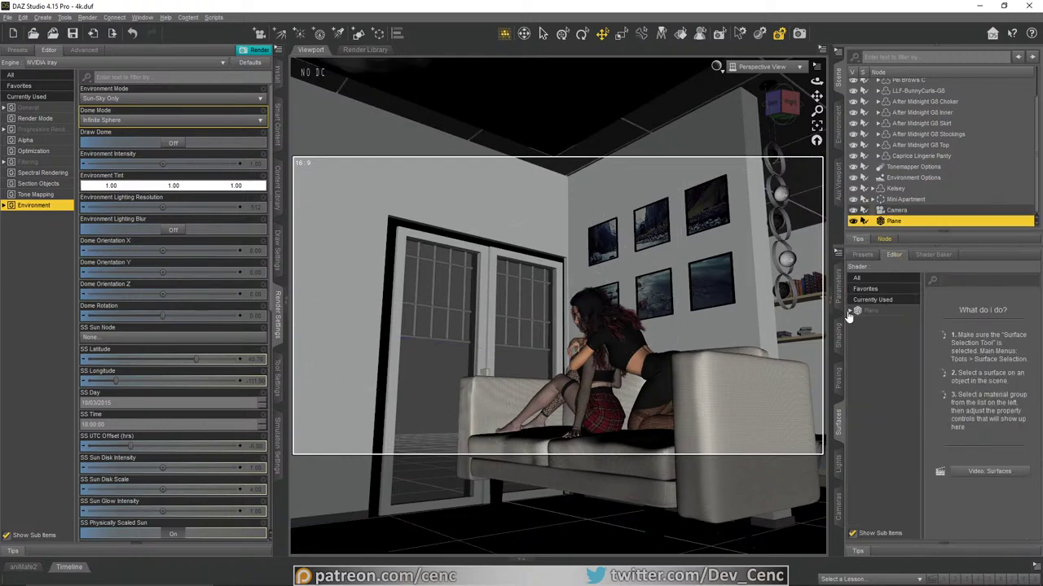
left_click(849, 311)
left_click(855, 321)
left_click(876, 387)
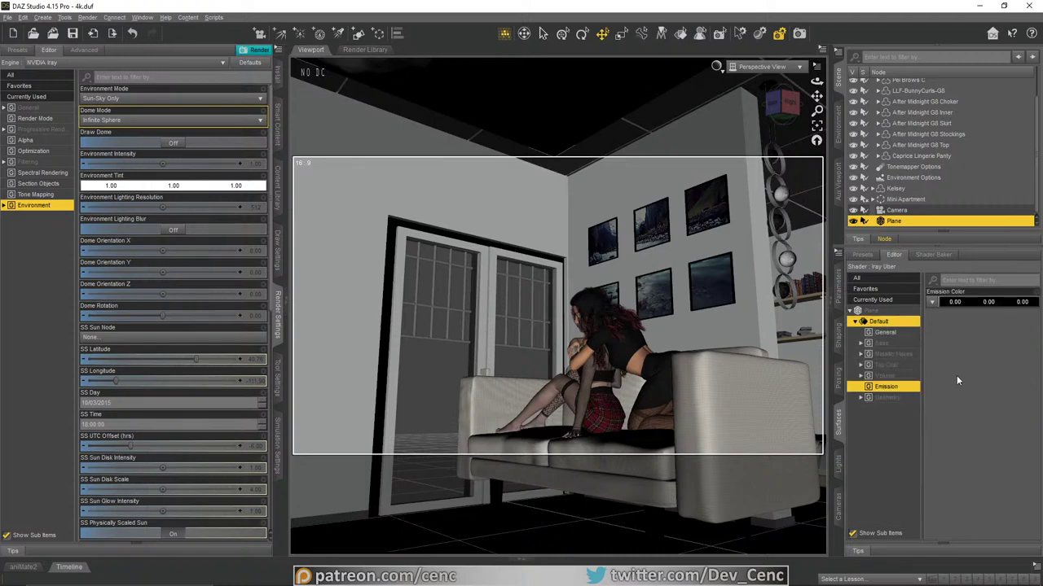
left_click(968, 305)
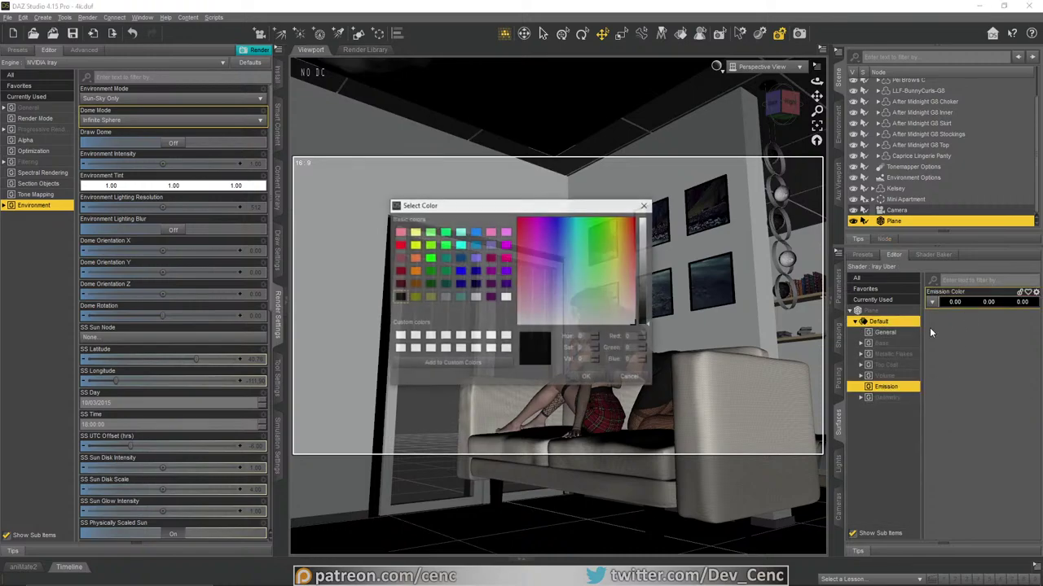
left_click(505, 298)
left_click(586, 377)
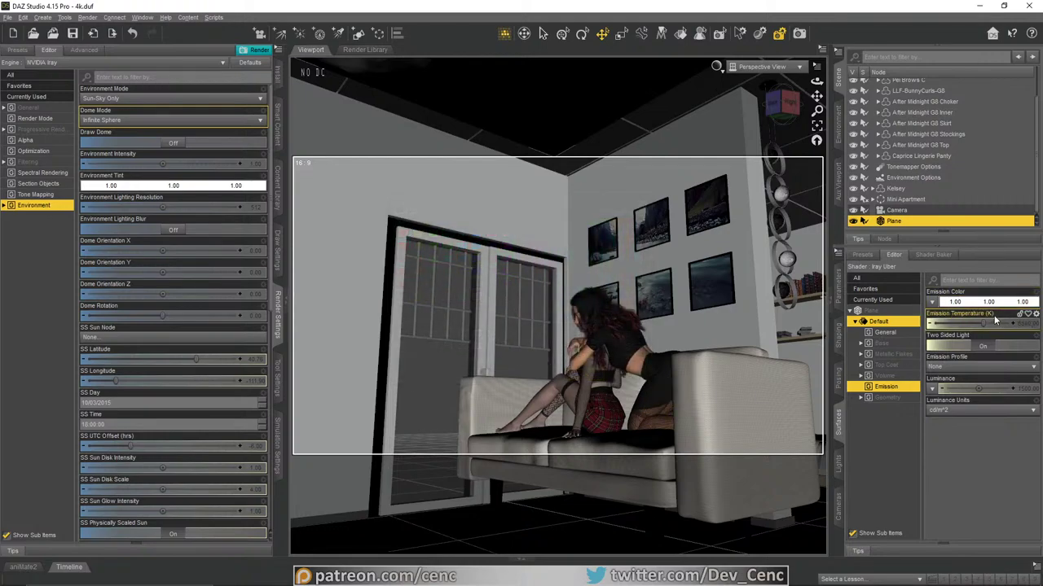
Step: Set the plane's Luminance Units to kcd/m^2 and preview the lighting in NVIDIA Iray through the Camera view
left_click(966, 408)
left_click(953, 437)
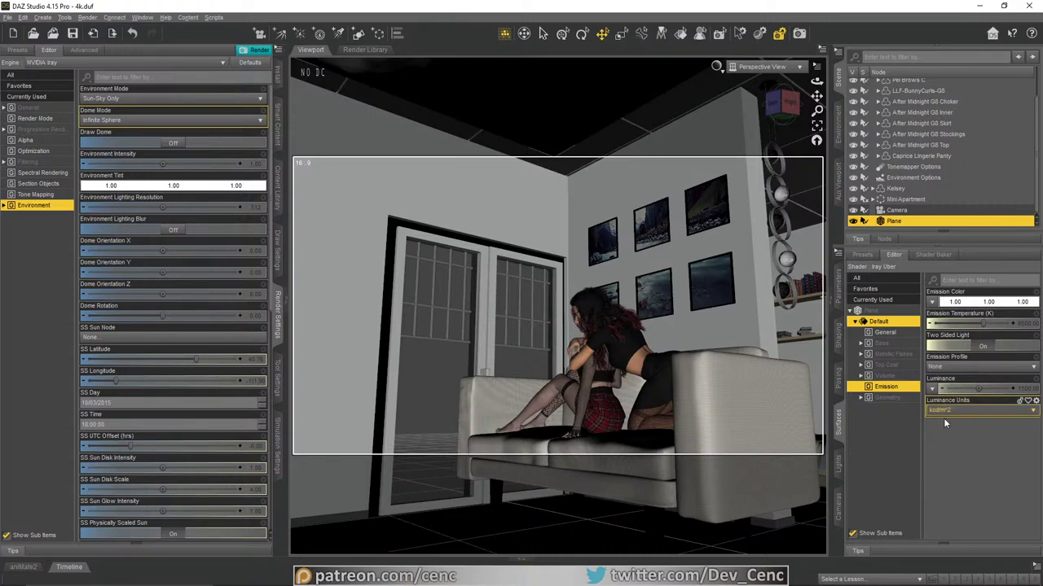
left_click(762, 66)
left_click(746, 159)
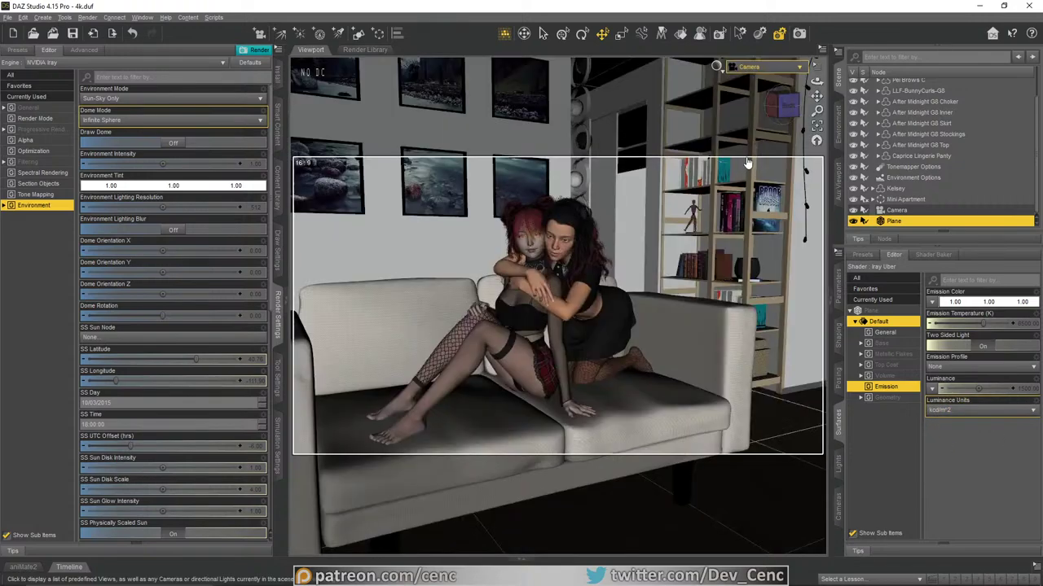
left_click(717, 65)
left_click(729, 203)
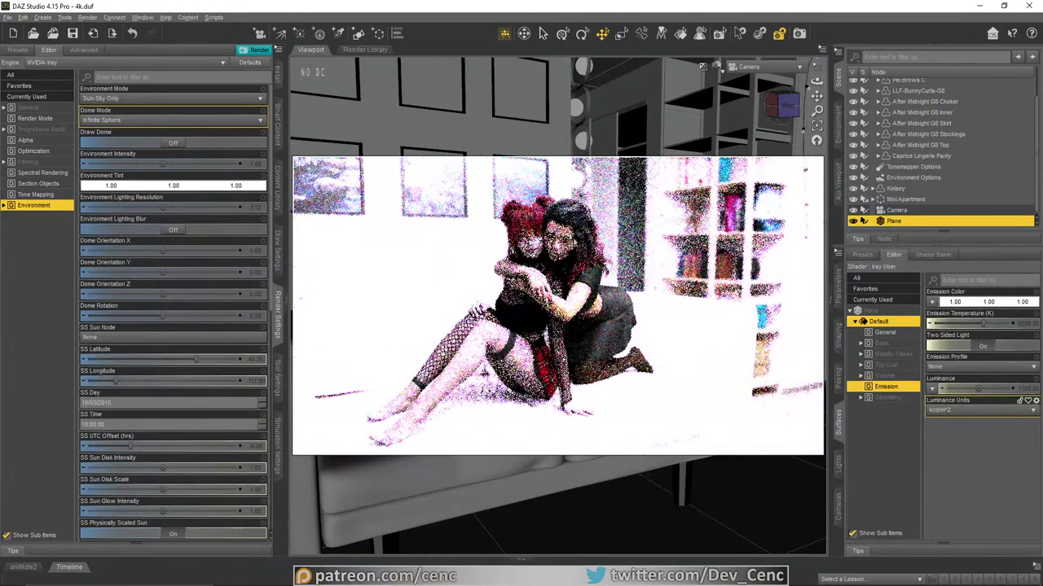
Step: Lower the plane's emission Luminance, trying 250 first and settling on 50
left_click(1028, 389)
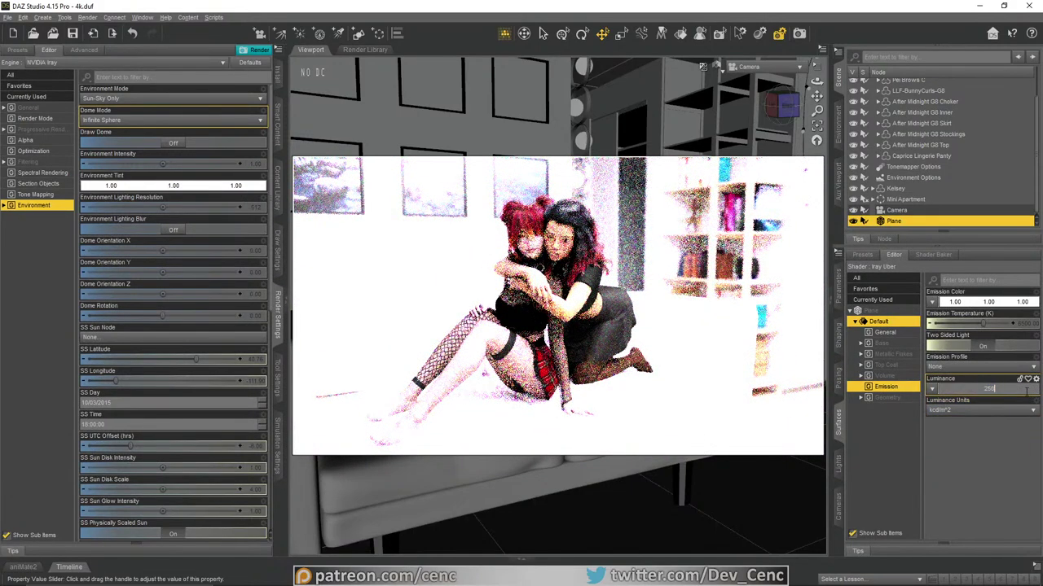
key("Return")
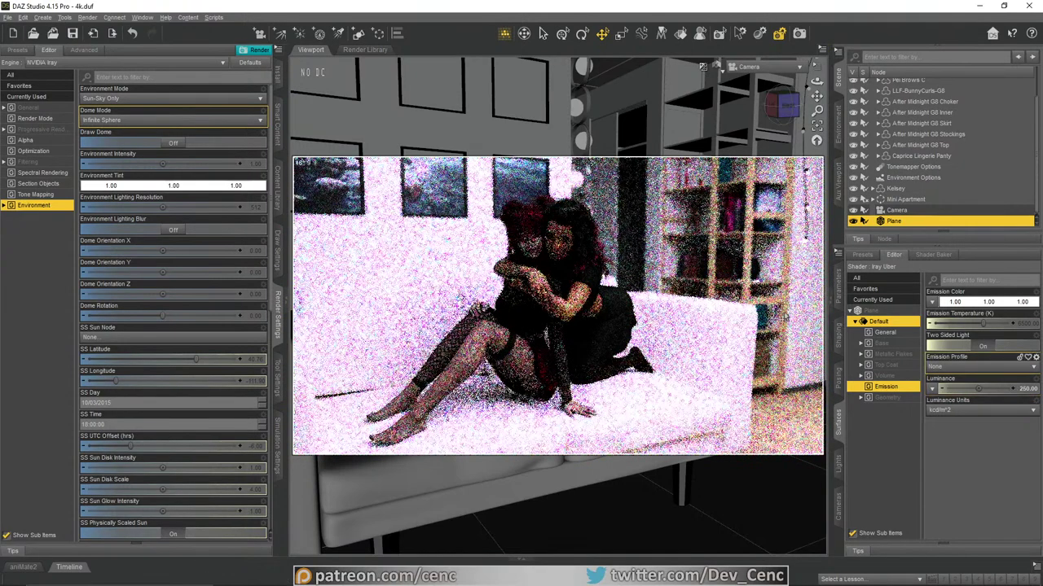
left_click(1023, 389)
type("50")
key("Return")
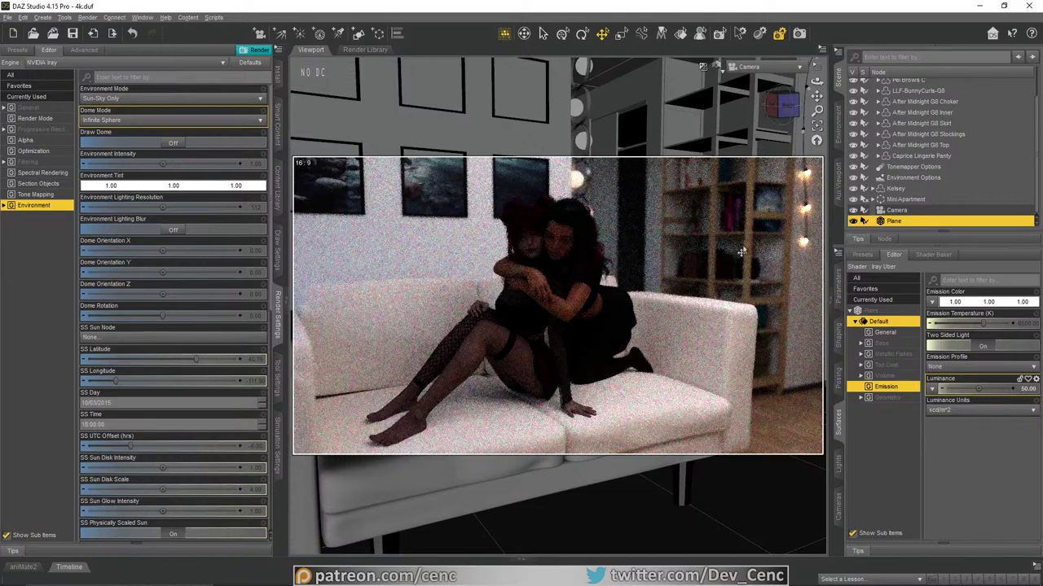
Step: Change the Environment Mode to Dome and Scene
left_click(128, 99)
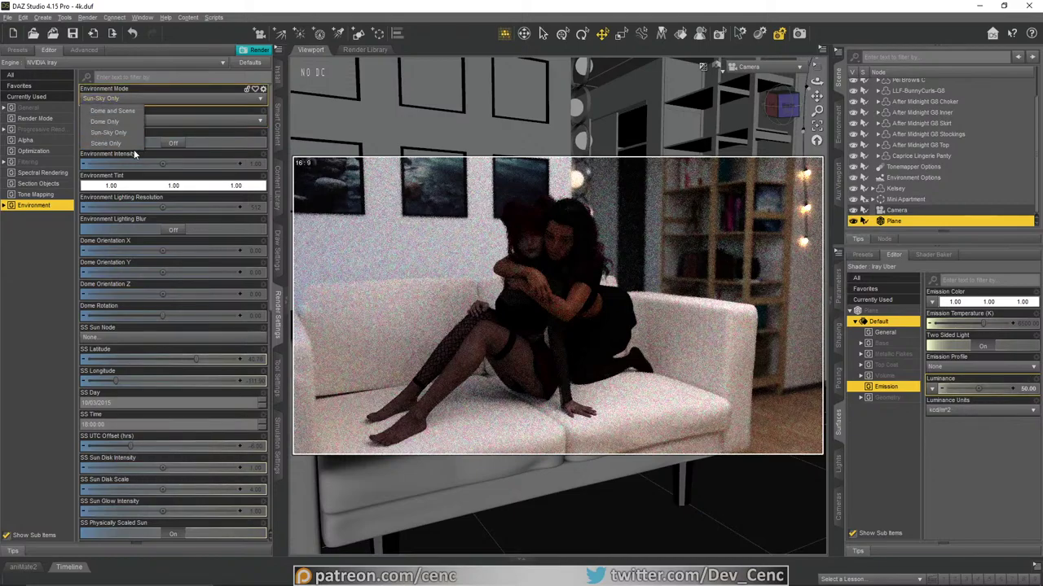
left_click(112, 110)
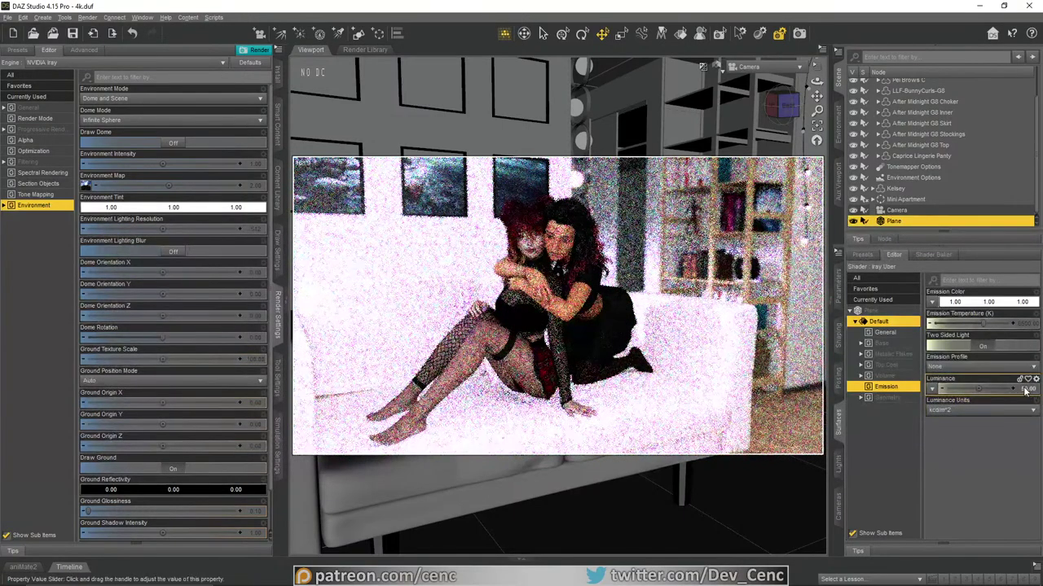
mouse_move(1026, 392)
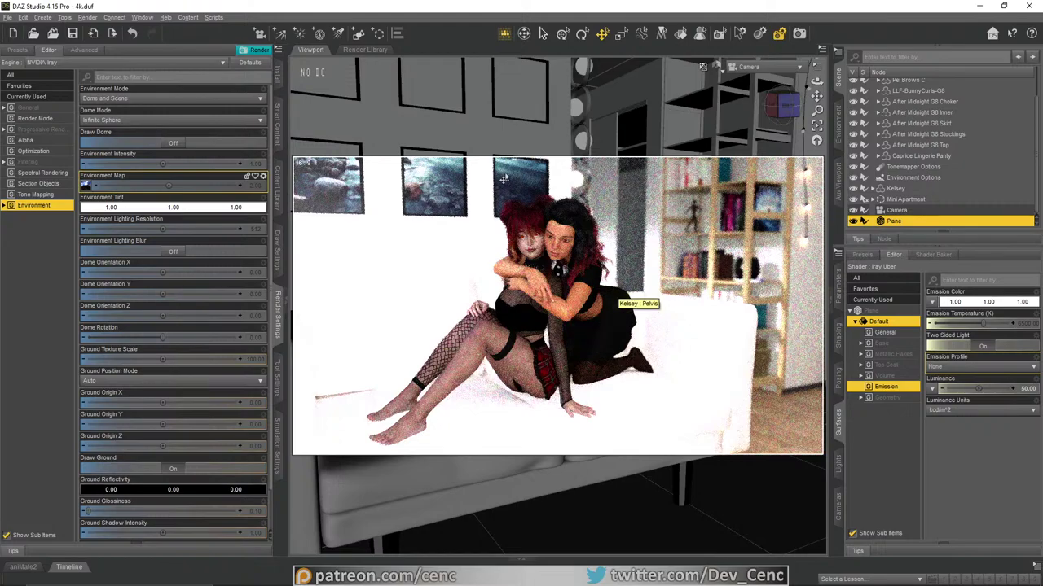
Step: Switch the camera viewport from the Iray preview back to Texture Shaded drawing
left_click(720, 76)
left_click(707, 194)
left_click(702, 66)
left_click(570, 167)
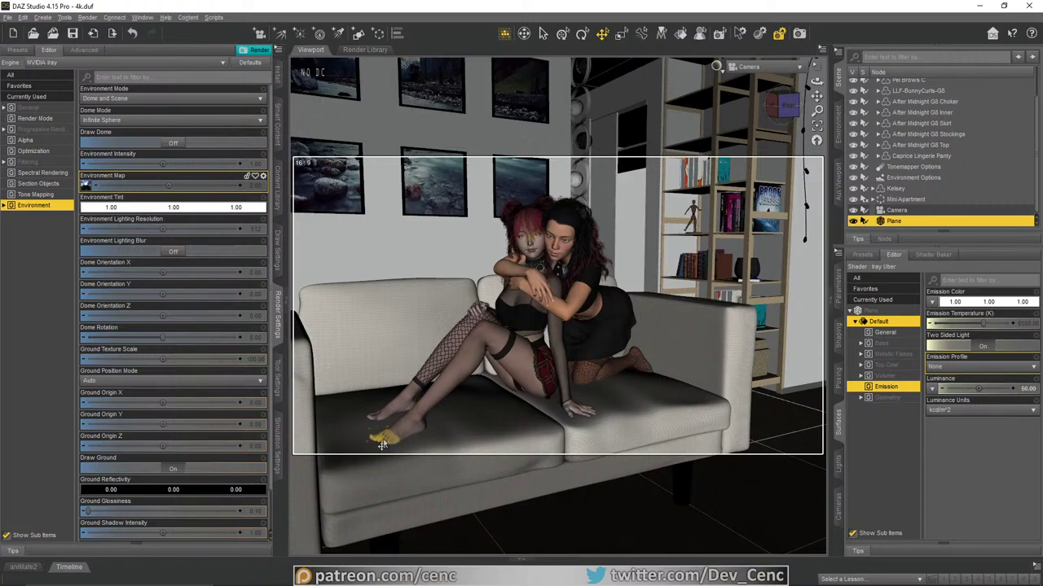
Step: Straighten the sitting red-haired figure's left toes by setting their Bend to about -2.11, working in the Perspective View
left_click(376, 440)
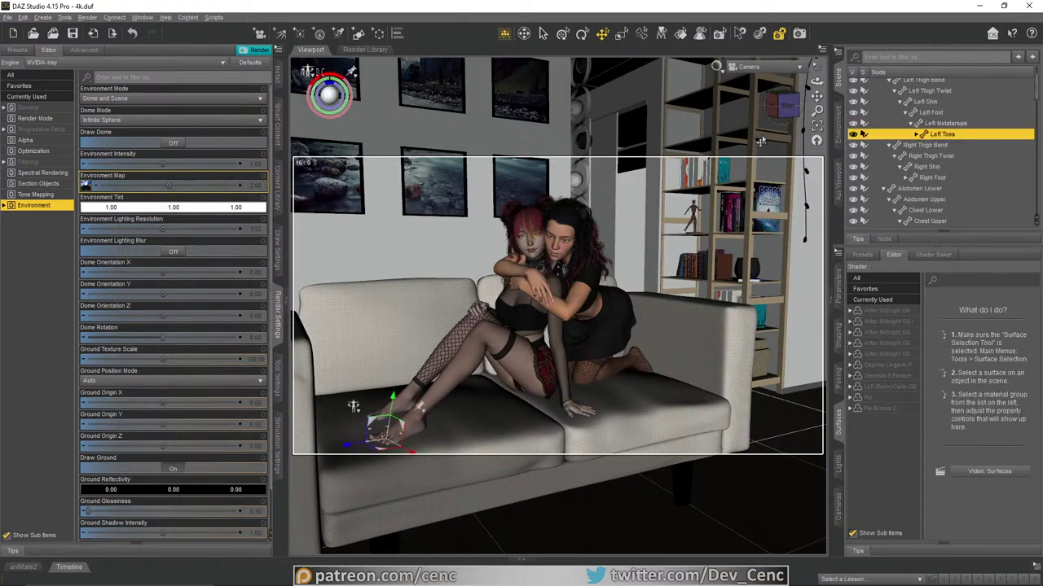
left_click(757, 66)
left_click(755, 70)
left_click(817, 126)
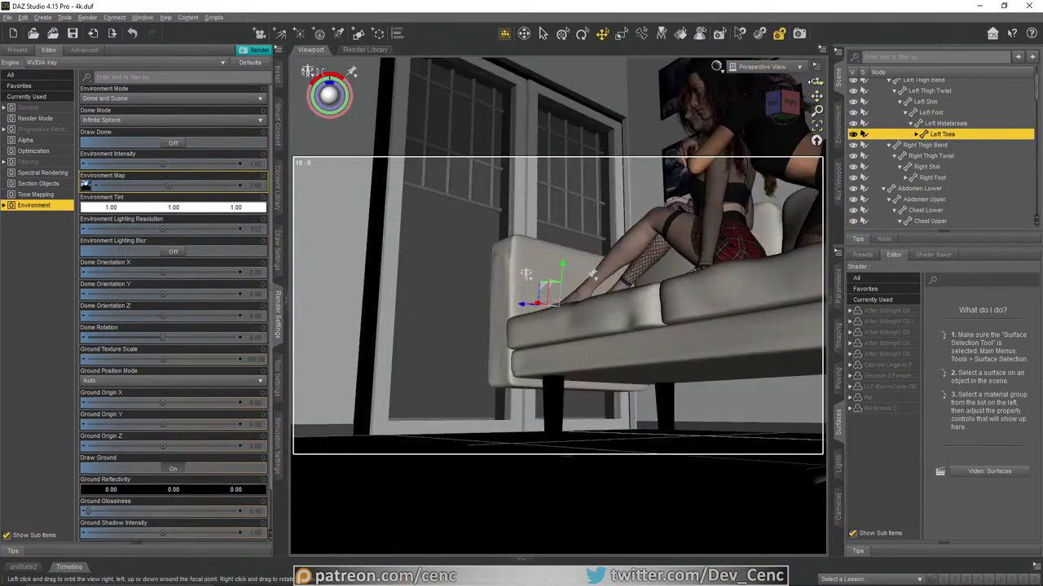
left_click_drag(815, 82, 778, 106)
scroll(664, 229, "up", 8)
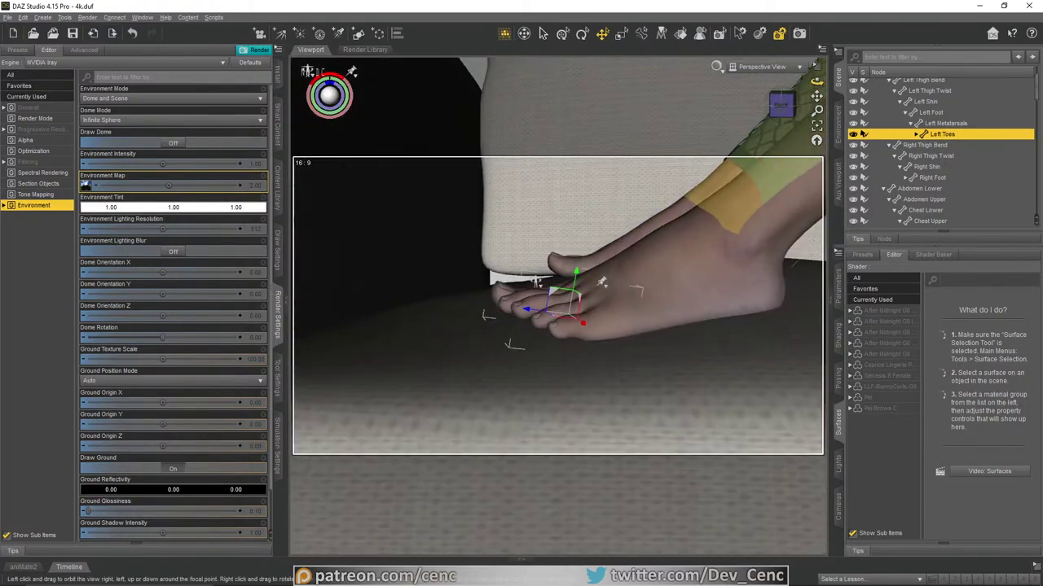
mouse_move(816, 83)
left_mouse_down()
mouse_move(803, 114)
mouse_move(817, 84)
left_mouse_up()
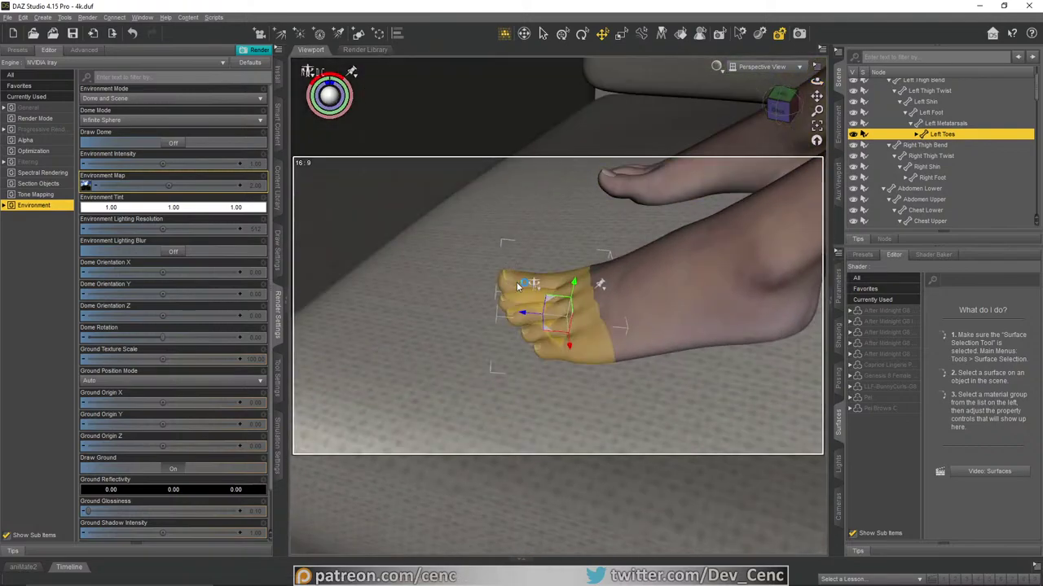
left_click(838, 290)
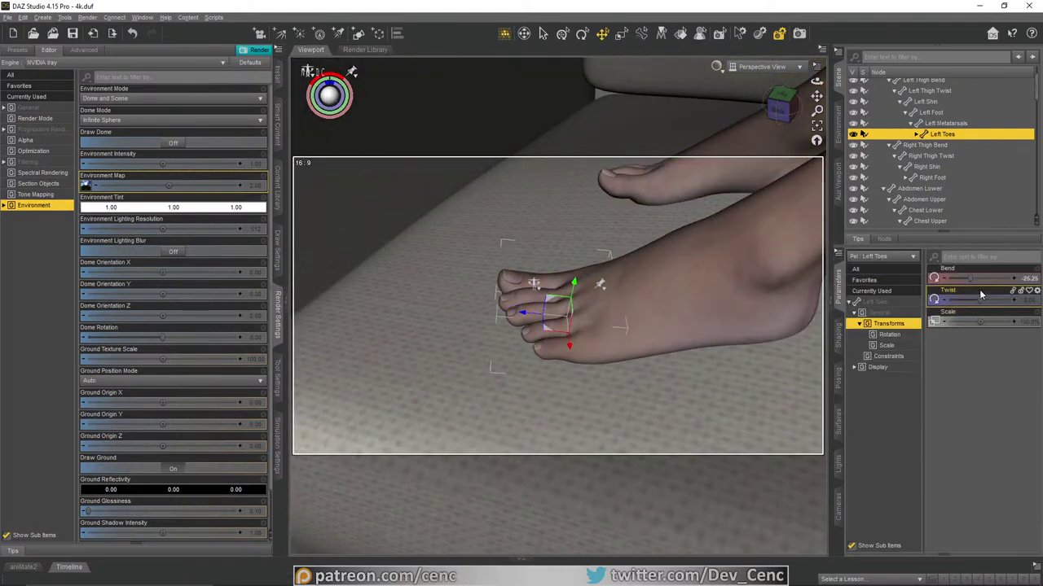
left_click_drag(974, 278, 984, 279)
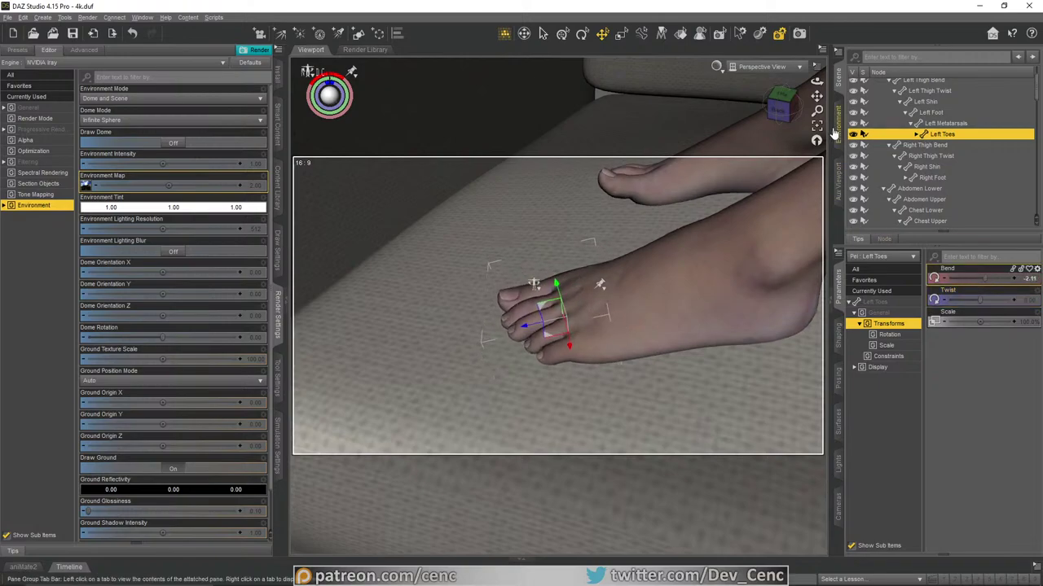
Step: Straighten the same figure's right toes by setting their Bend to about 0.53
left_click_drag(816, 82, 863, 69)
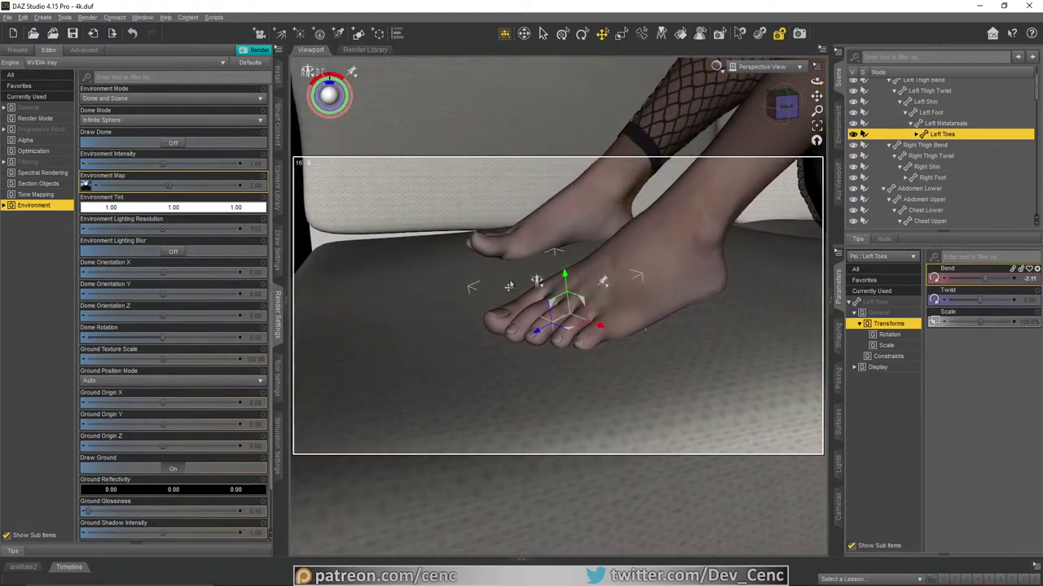
left_click(486, 252)
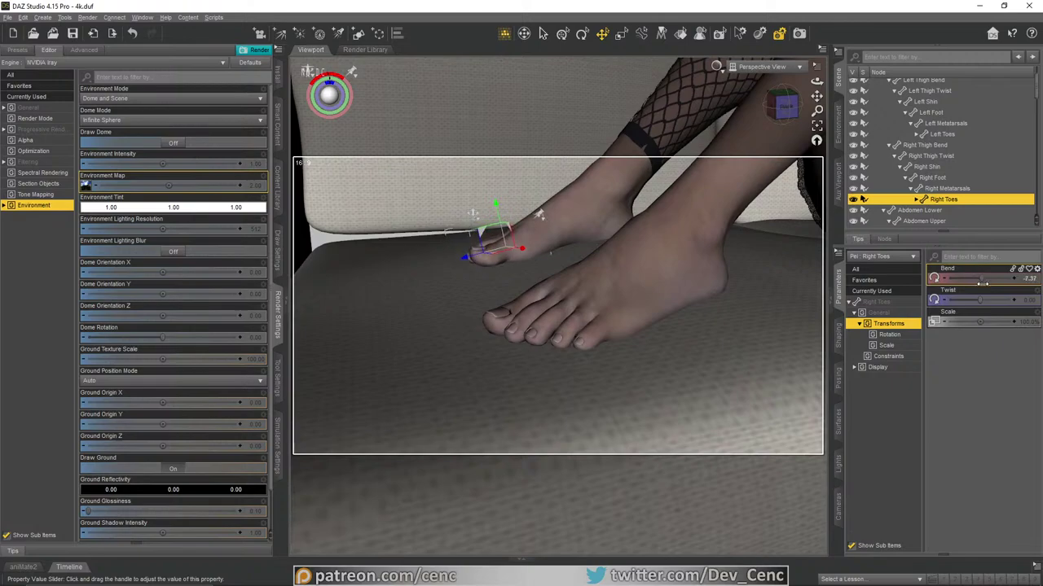
scroll(660, 319, "down", 8)
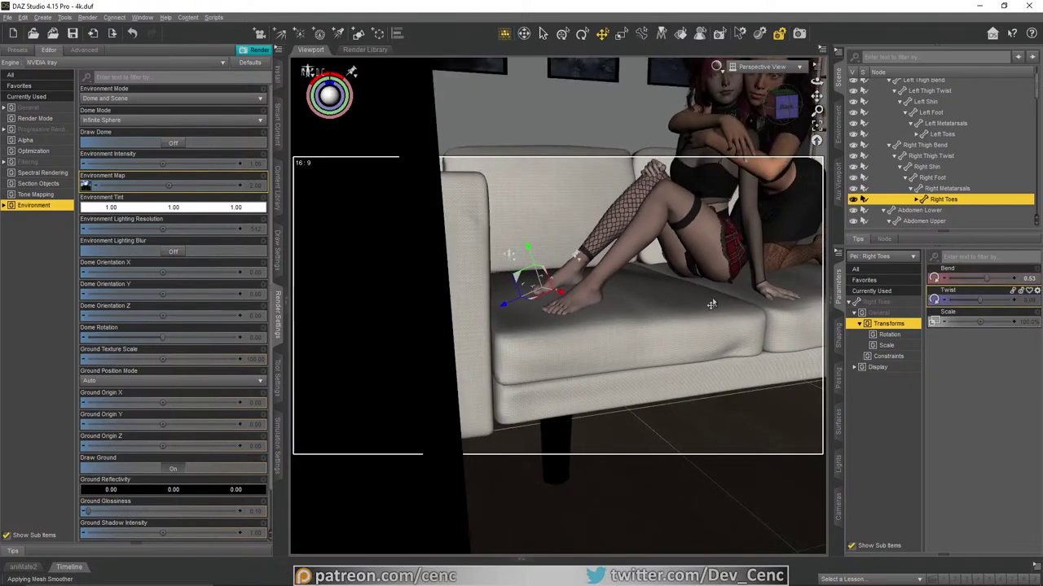
scroll(743, 229, "up", 2)
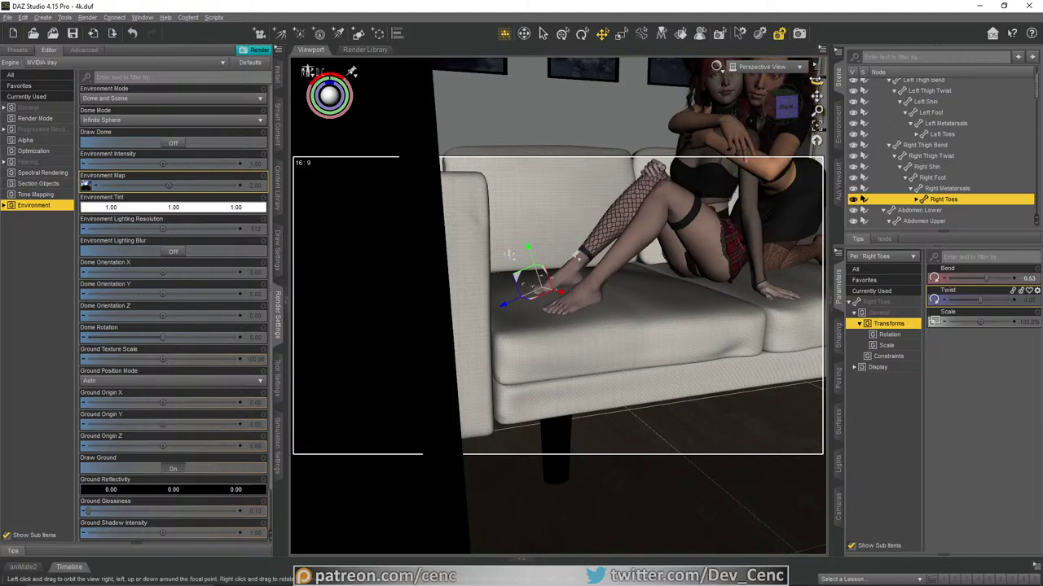
Step: Create a spotlight aimed through the glass door from outside the apartment, applying the active Perspective View transforms
mouse_move(816, 81)
left_mouse_down()
mouse_move(790, 102)
mouse_move(816, 82)
mouse_move(816, 96)
left_mouse_up()
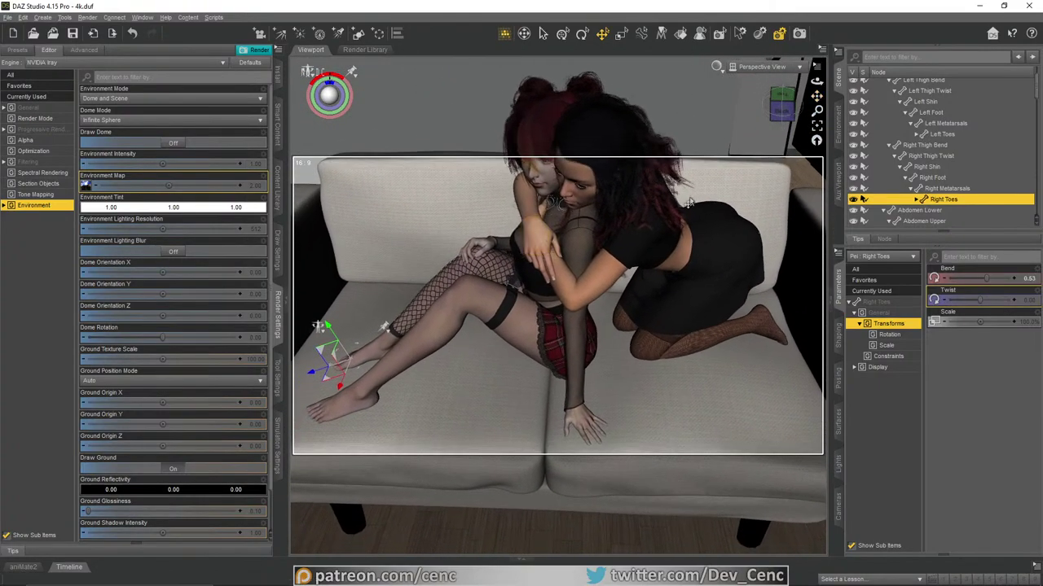
scroll(689, 198, "down", 1)
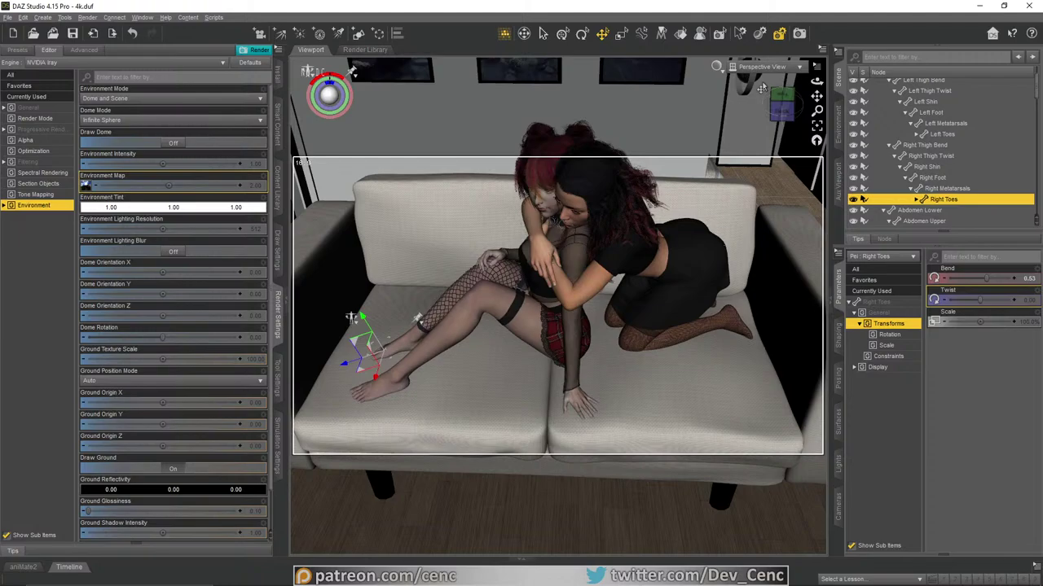
scroll(727, 148, "down", 2)
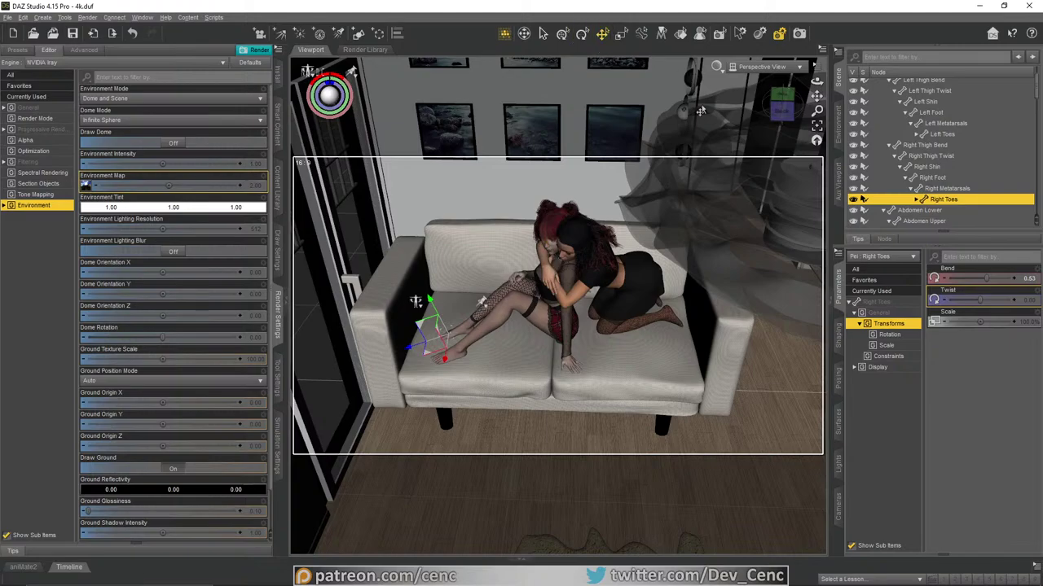
left_click(524, 35)
left_click_drag(656, 202, 601, 229)
left_click_drag(816, 96, 823, 96)
left_click(339, 34)
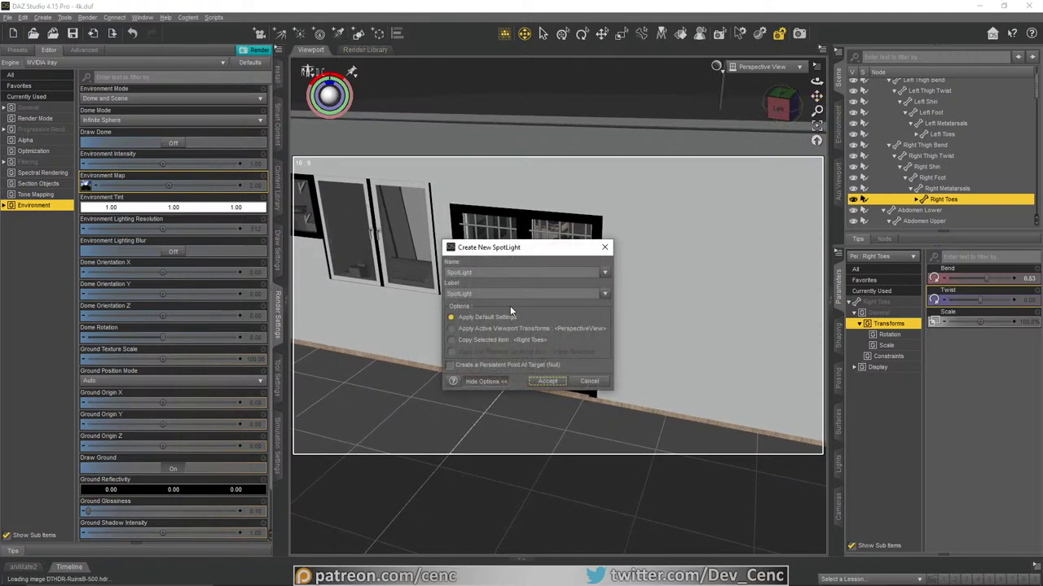
left_click(491, 332)
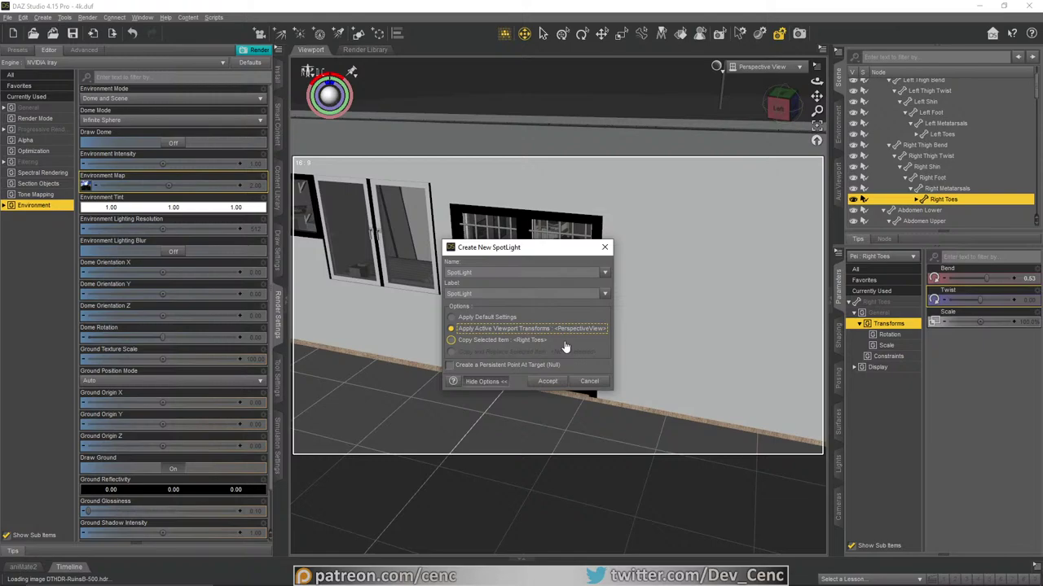
left_click(546, 382)
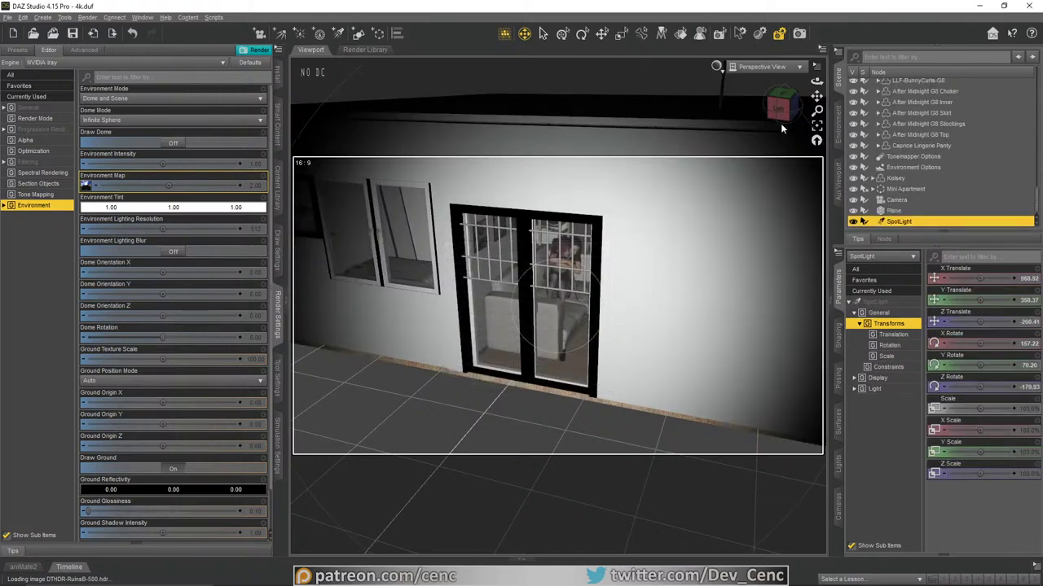
Step: Look through the SpotLight and raise it to a Y Translate of about 394.80, keeping the figures behind the door centred
left_click(766, 67)
left_click(761, 176)
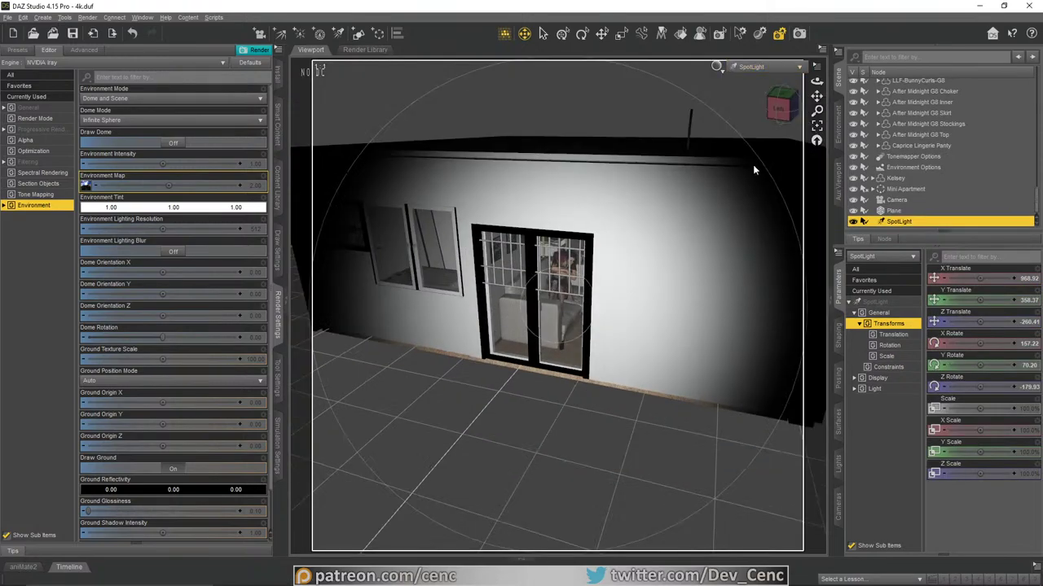
left_click_drag(817, 96, 805, 98)
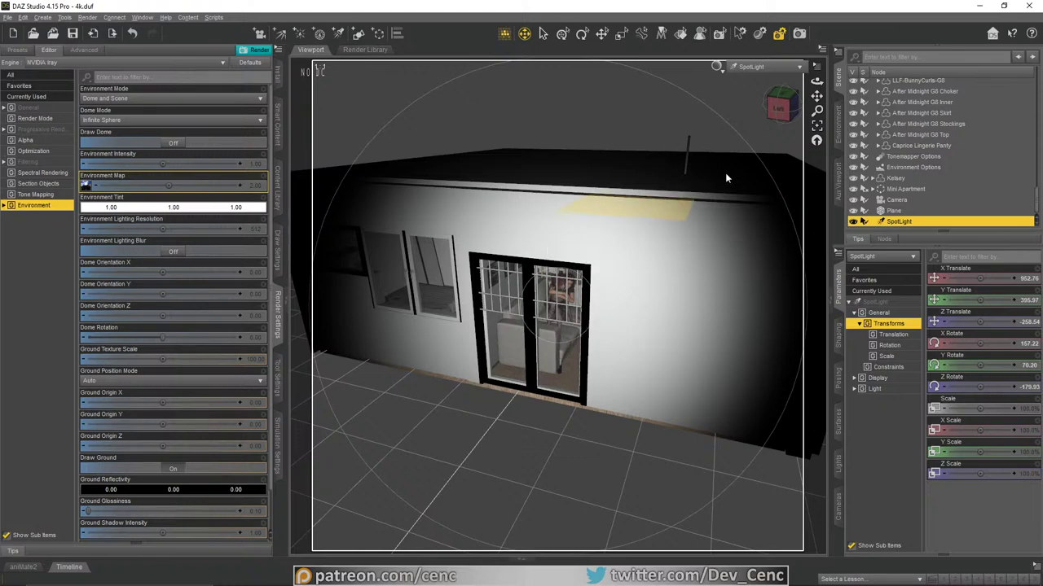
left_click_drag(816, 96, 816, 94)
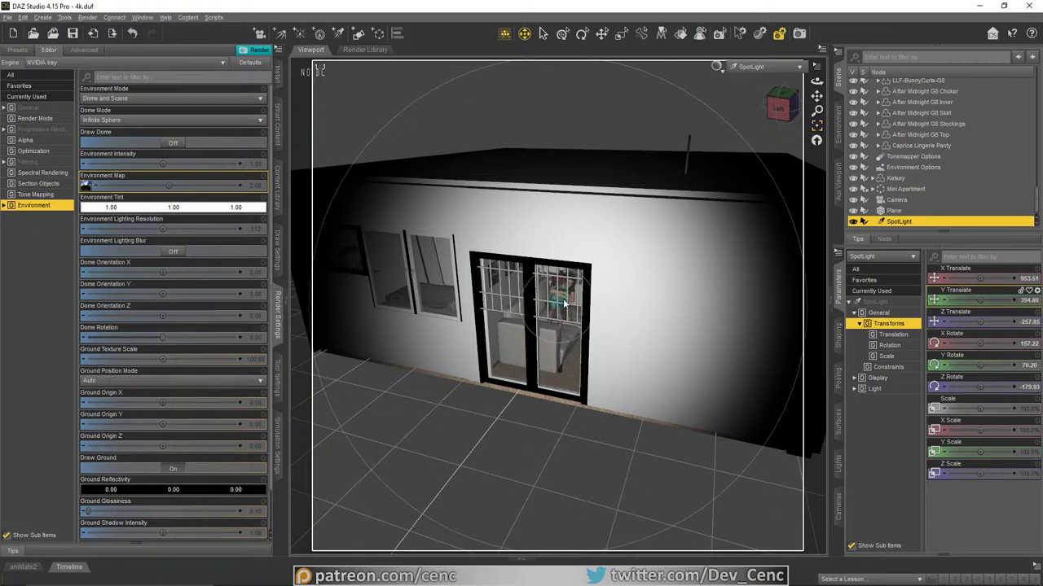
Step: Set the spotlight's Spread Angle to 40
left_click(875, 303)
left_click(873, 389)
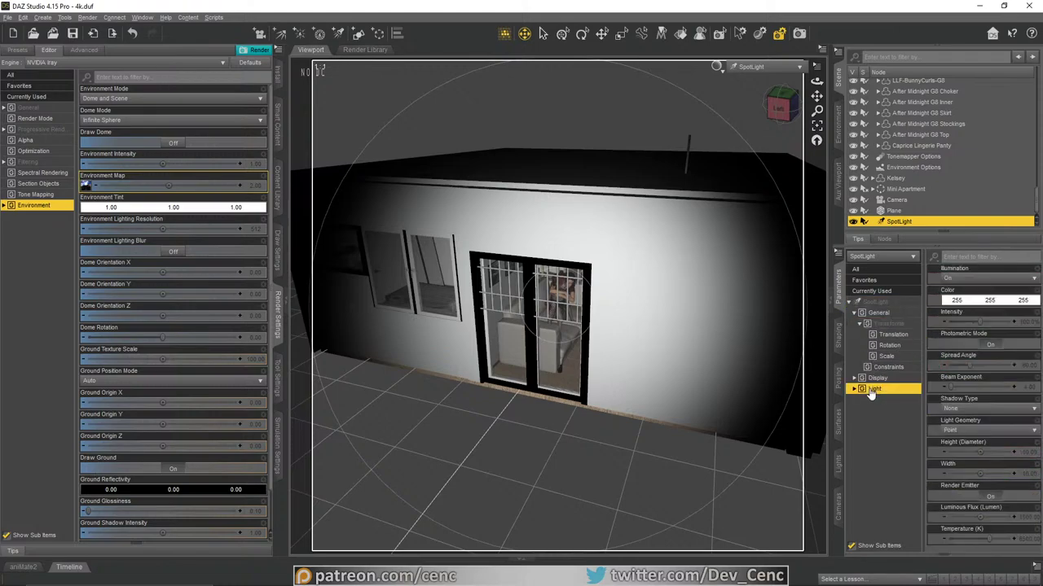
double_click(1014, 366)
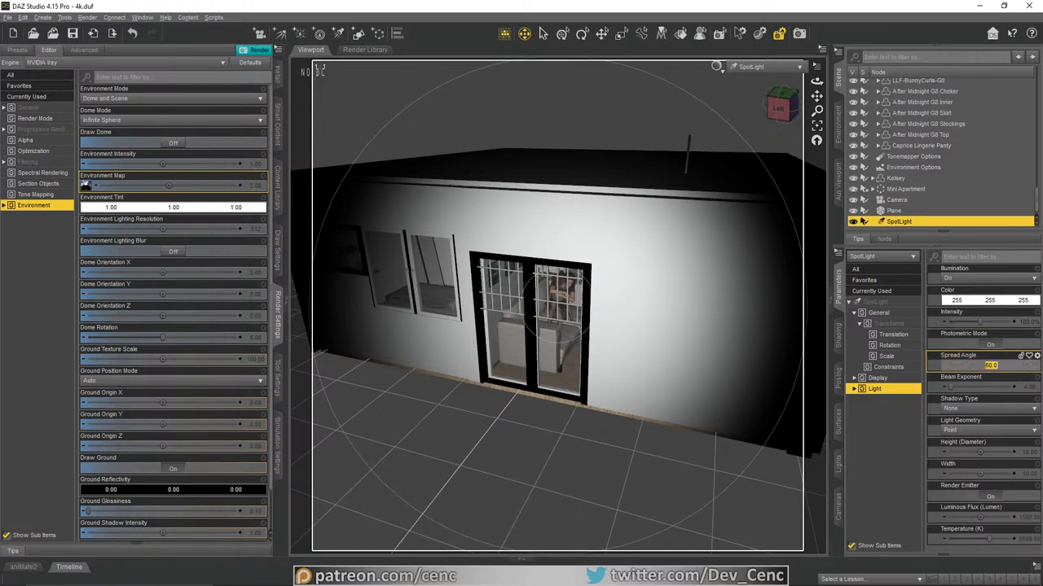
type("40")
key("Return")
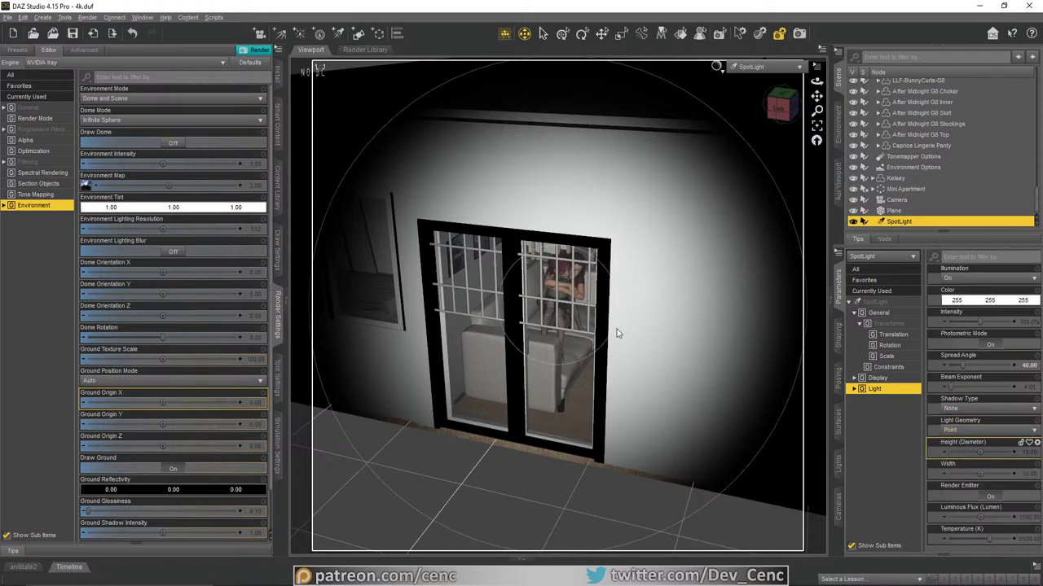
left_click(955, 429)
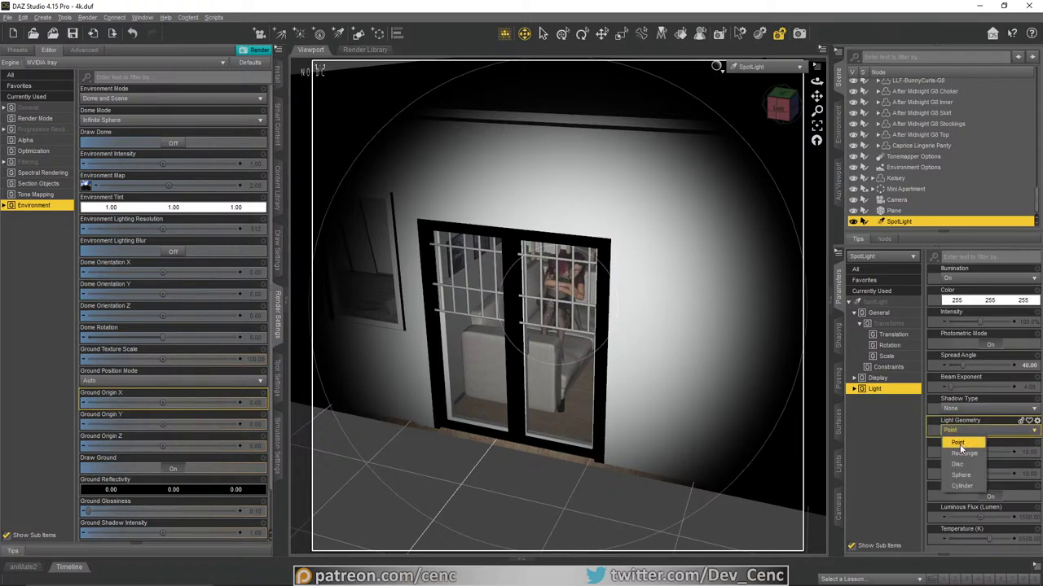
left_click(1001, 434)
left_click(998, 433)
left_click(891, 442)
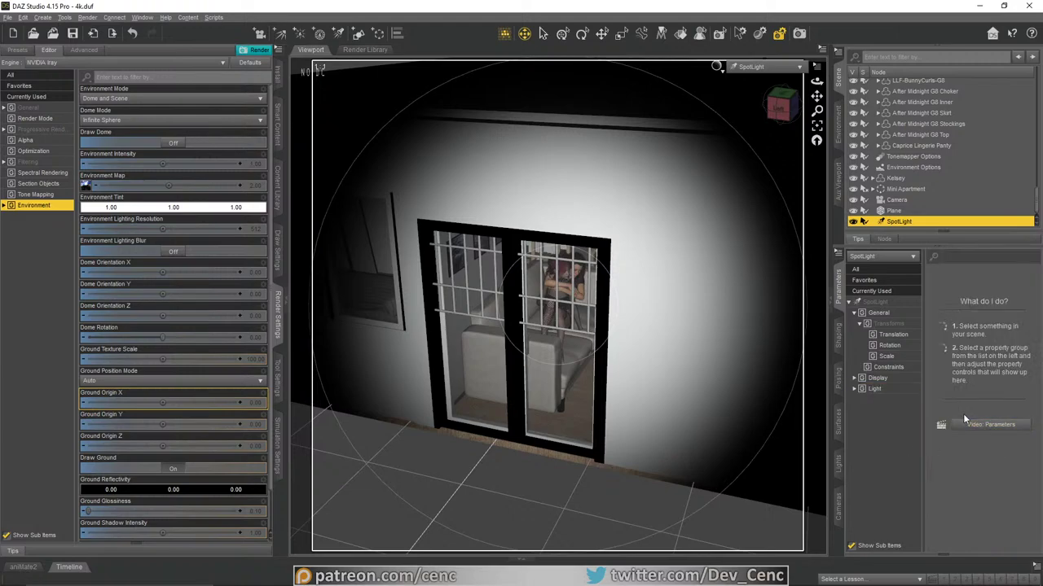
Step: Set the spotlight's light Temperature to 5500 K
left_click(873, 389)
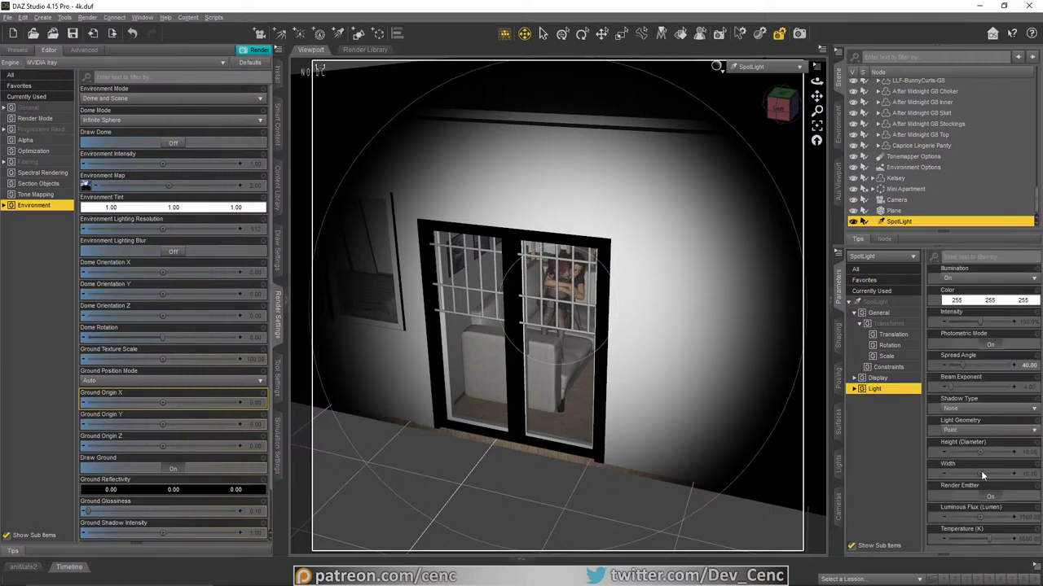
left_click(1025, 539)
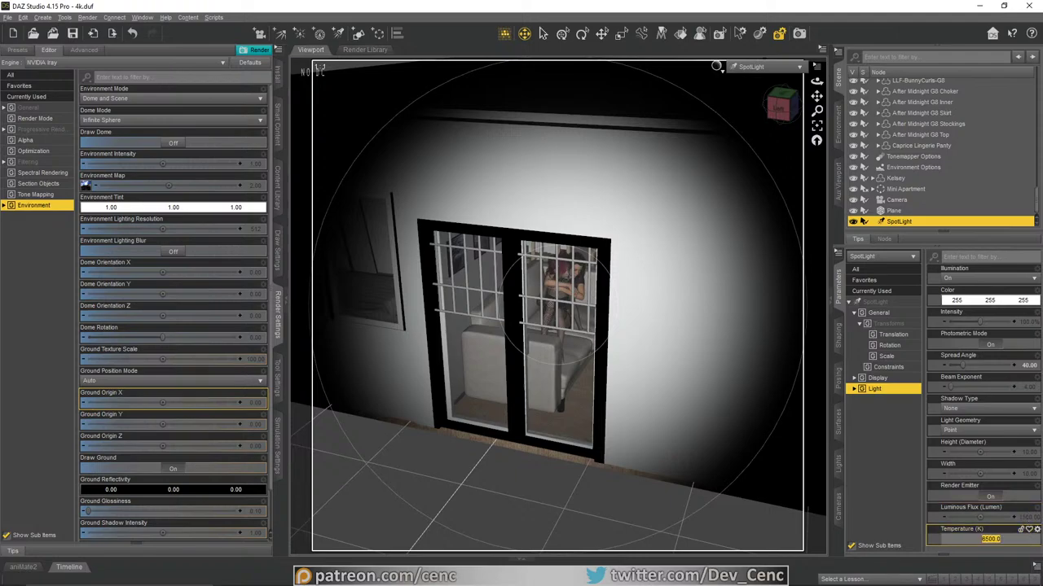
type("5")
key("Return")
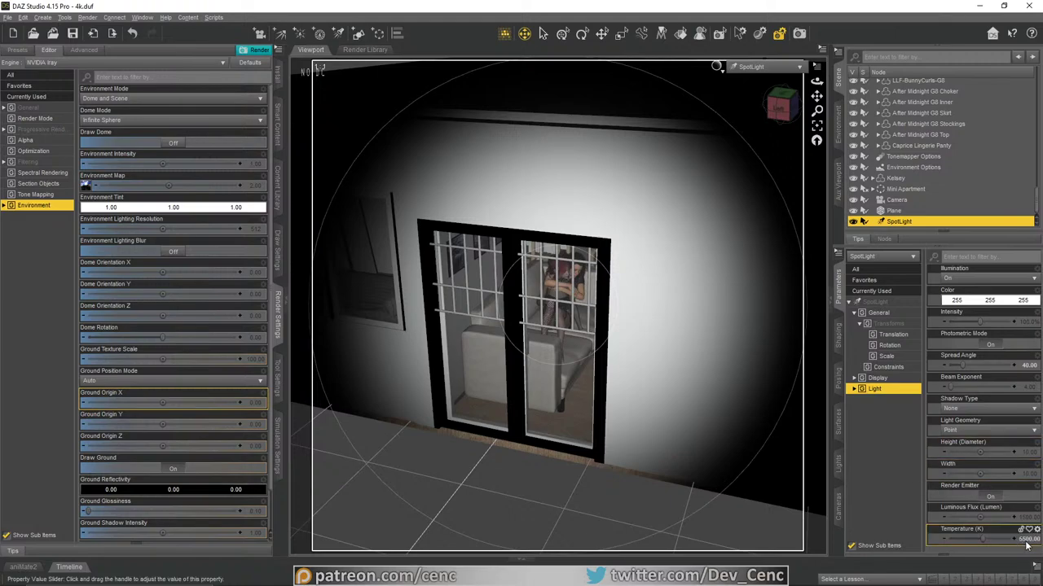
Step: Return to the Perspective View inside the apartment and hide the emissive Plane in the scene
left_click(764, 66)
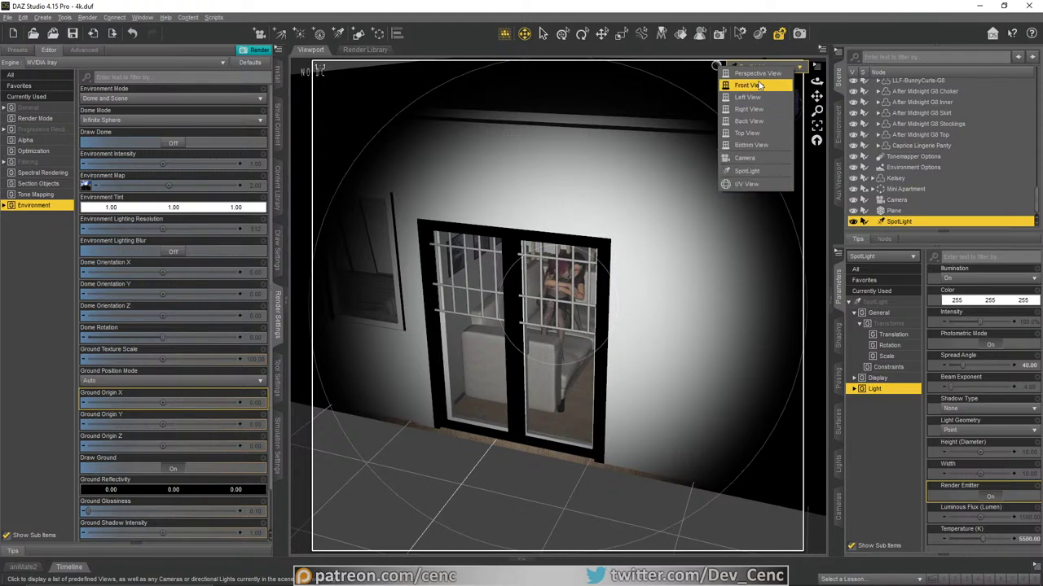
left_click(757, 73)
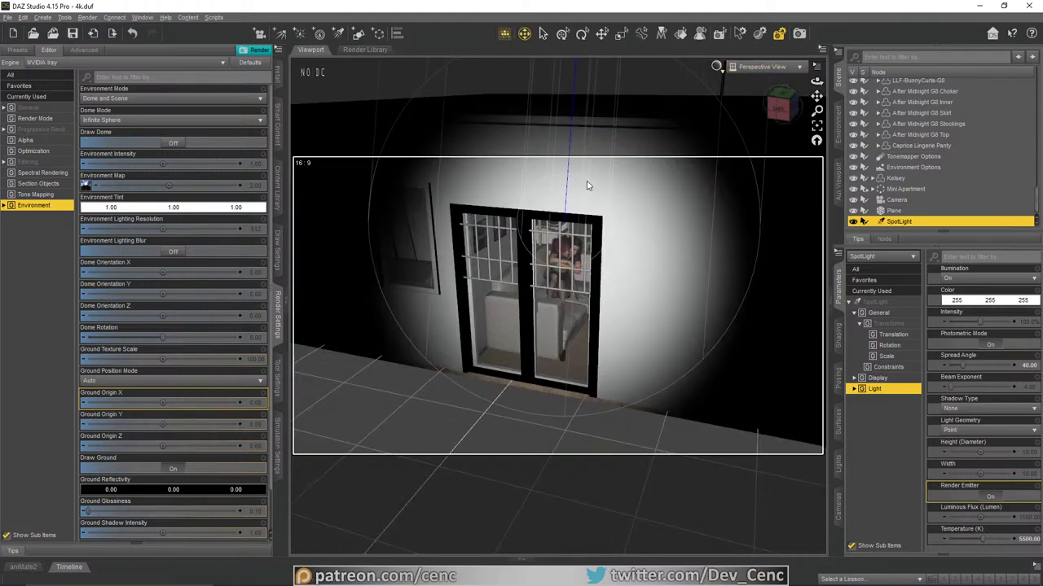
middle_click_drag(600, 219, 631, 309)
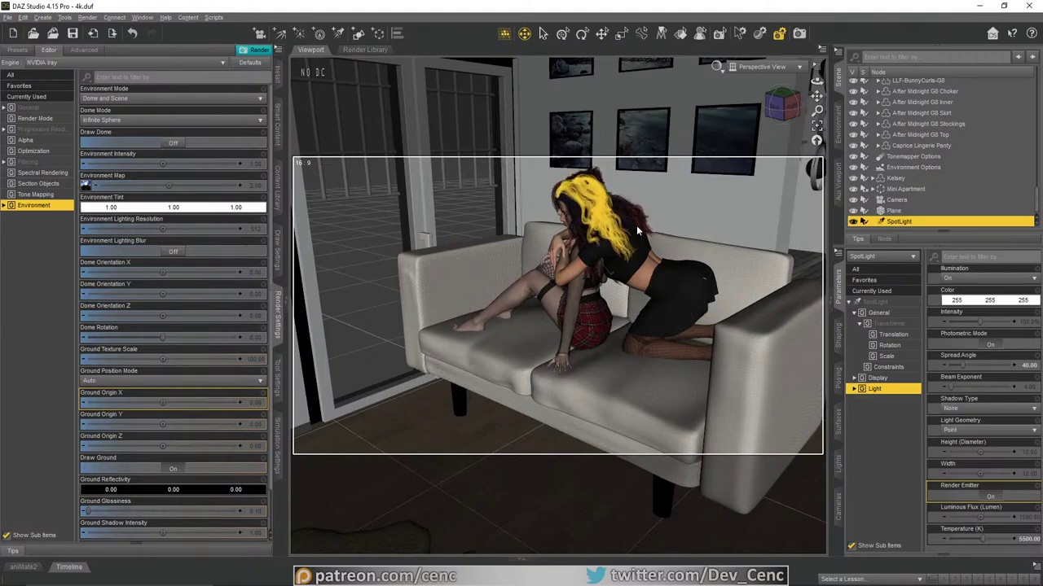
mouse_move(627, 237)
middle_mouse_down()
mouse_move(742, 236)
mouse_move(721, 167)
mouse_move(668, 175)
mouse_move(619, 236)
middle_mouse_up()
left_click_drag(529, 244, 648, 209, "alt")
left_click(896, 211)
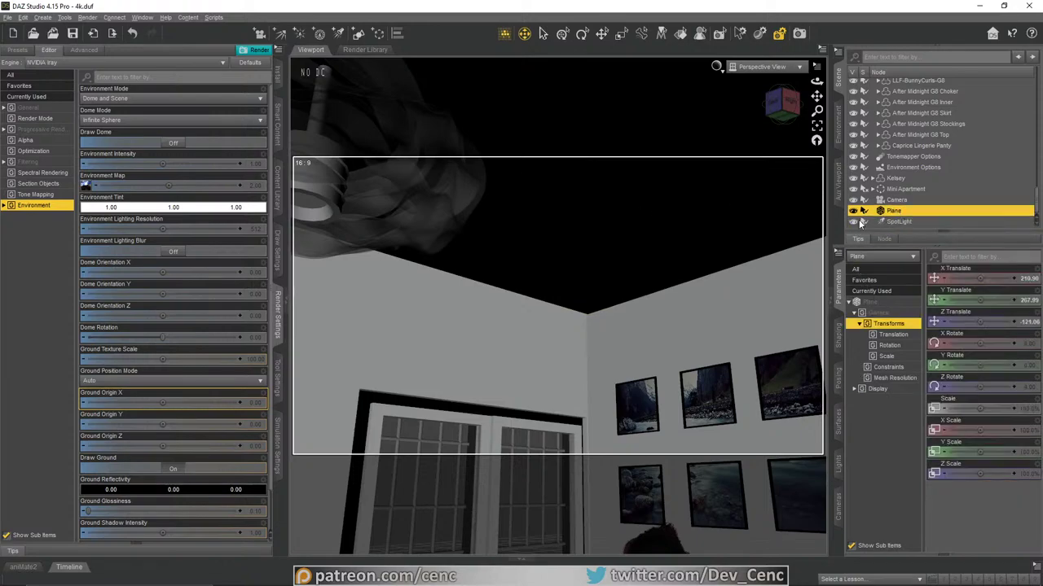
left_click(852, 211)
Step: Create a new cube primitive with a size of 5 m at the World Center
middle_click_drag(636, 298, 524, 222)
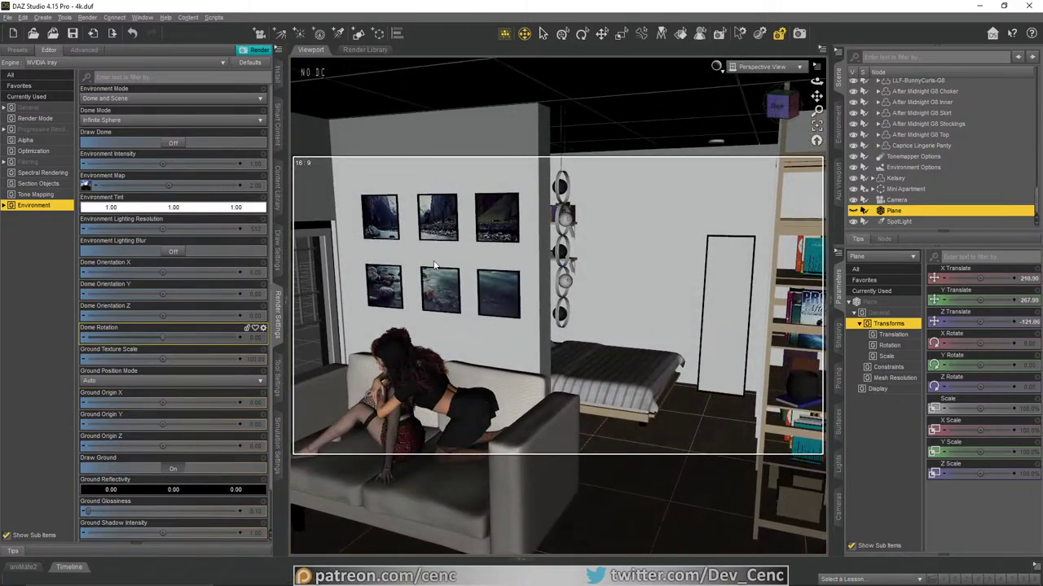
left_click(359, 33)
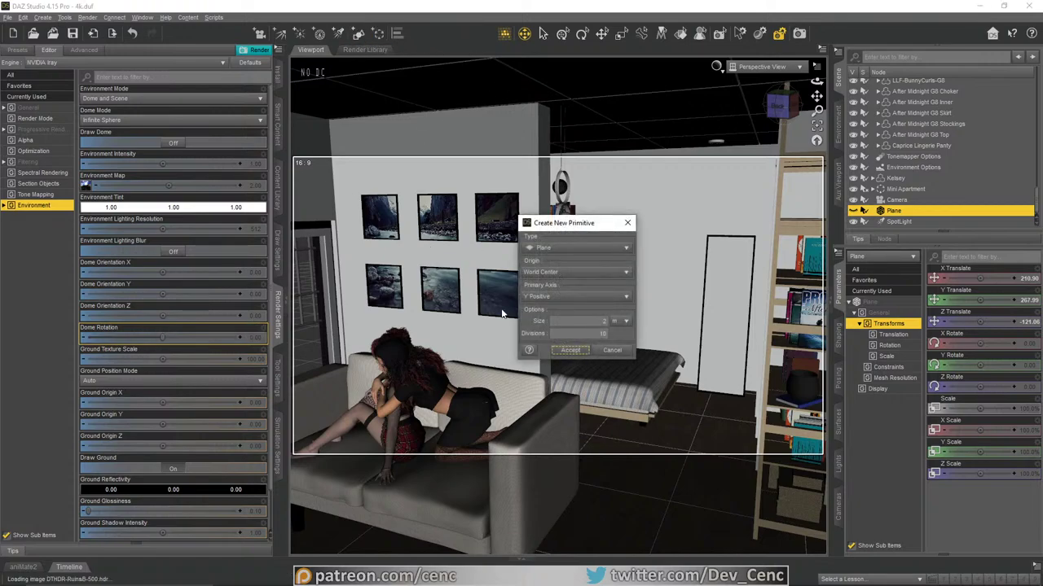
left_click(558, 248)
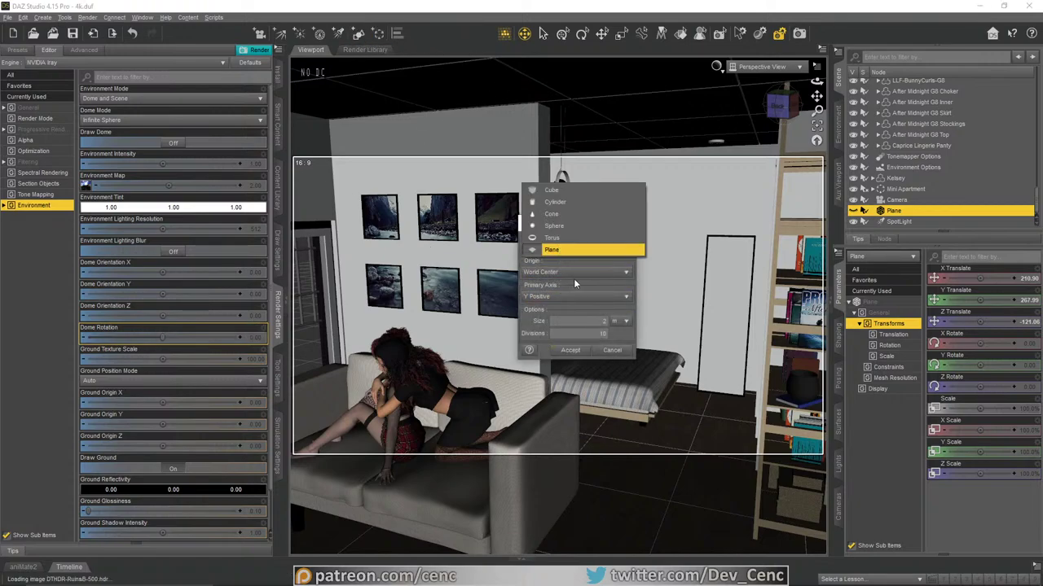
left_click(560, 189)
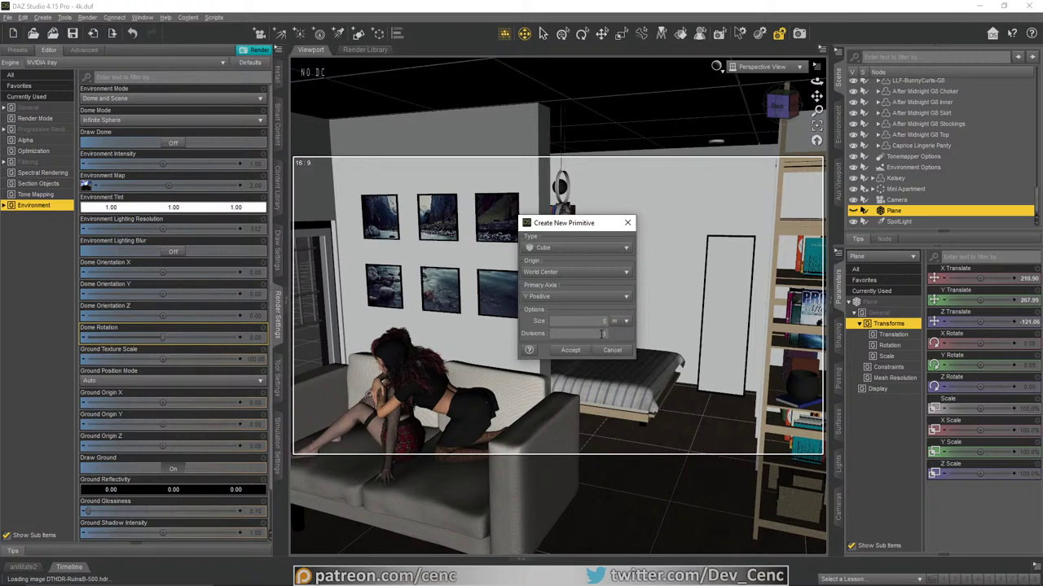
left_click(571, 351)
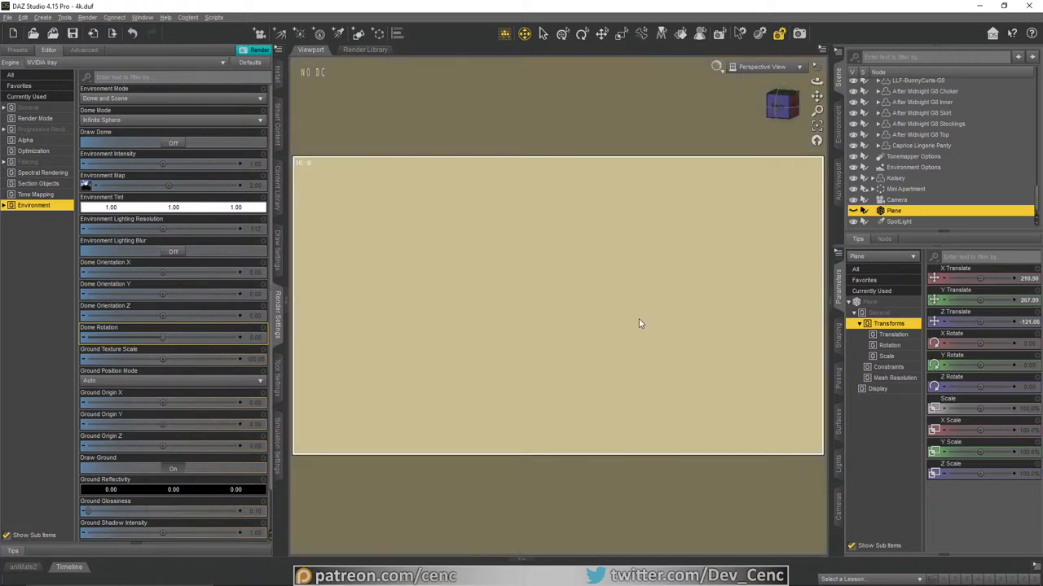
Step: Select the cube and scale it to about 63.0% in Y and 23.8% in Z
scroll(606, 309, "down", 6)
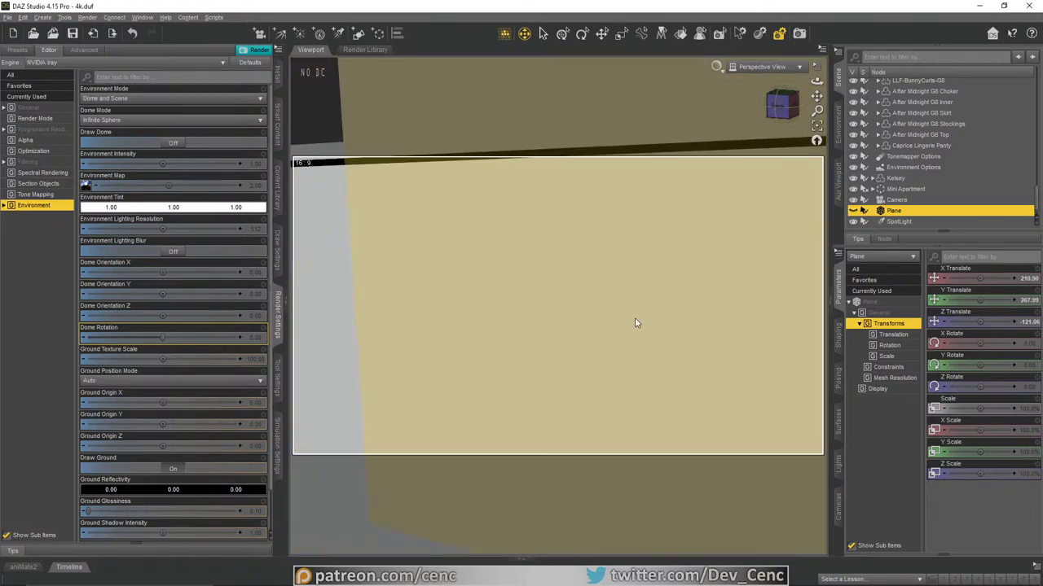
left_click_drag(639, 325, 672, 275)
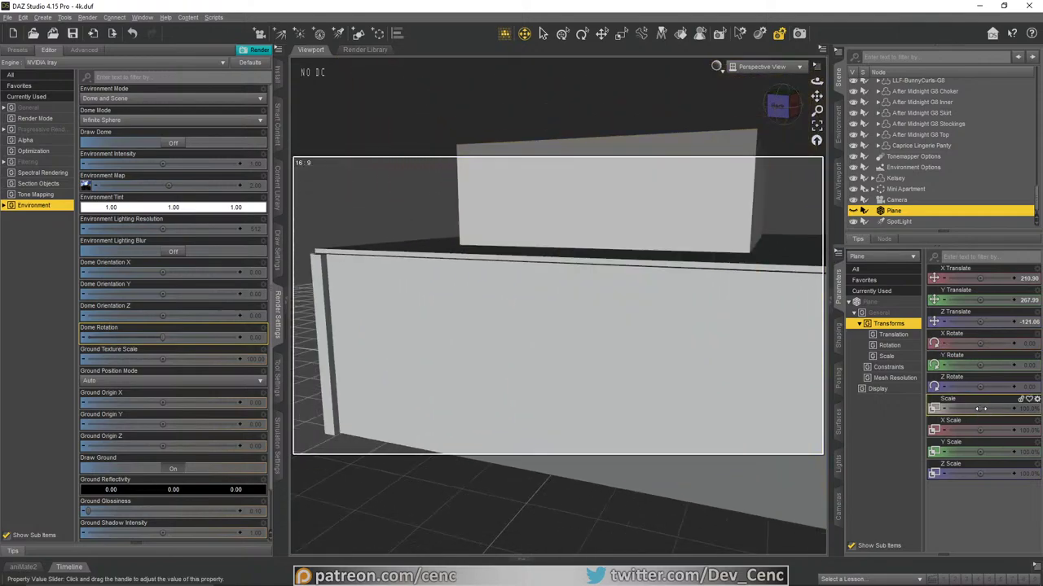
left_click_drag(980, 408, 991, 409)
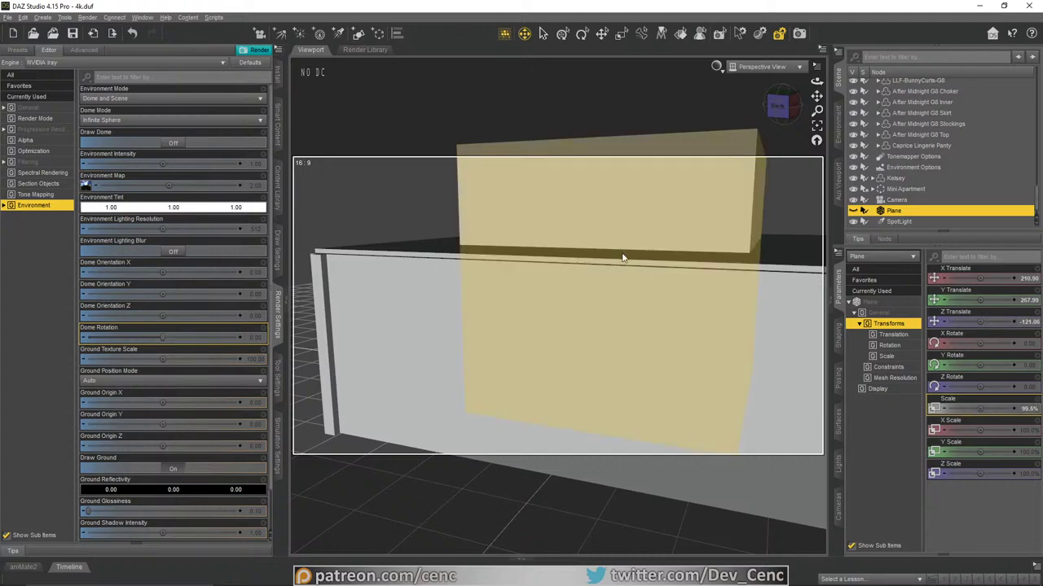
scroll(900, 216, "down", 1)
left_click(895, 222)
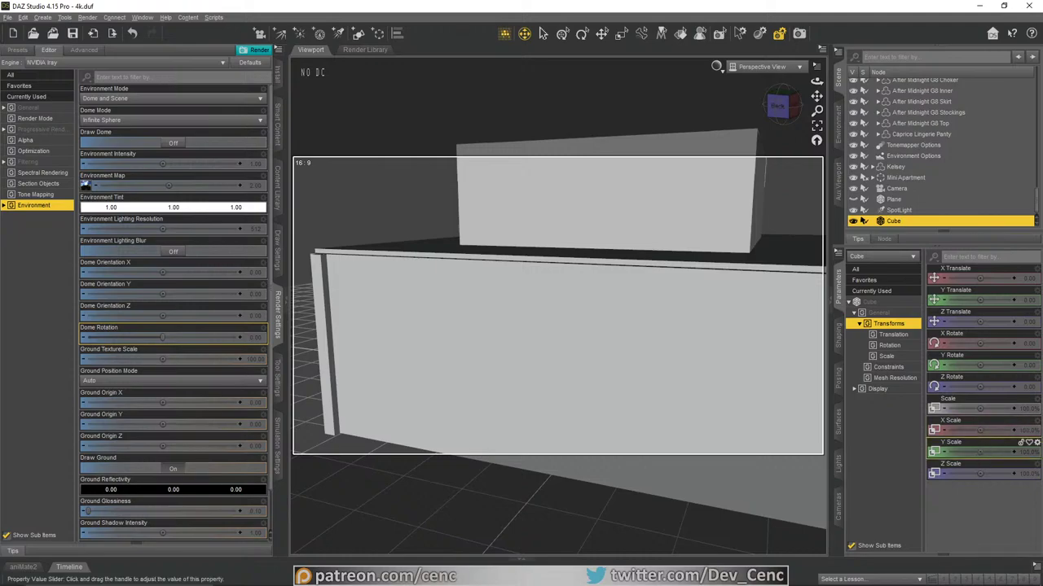
left_click_drag(981, 452, 966, 452)
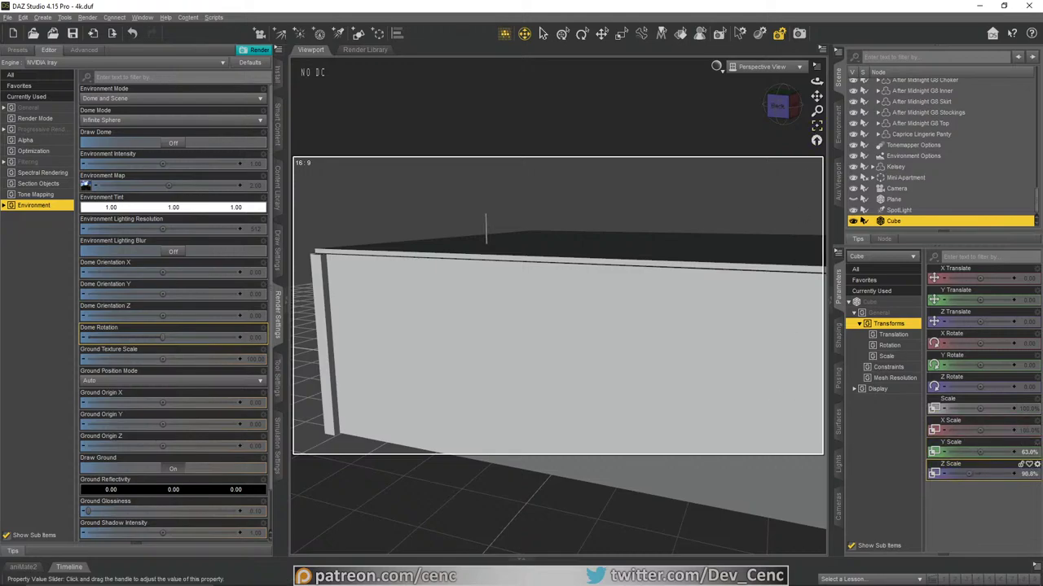
left_click_drag(969, 474, 966, 474)
scroll(705, 376, "up", 6)
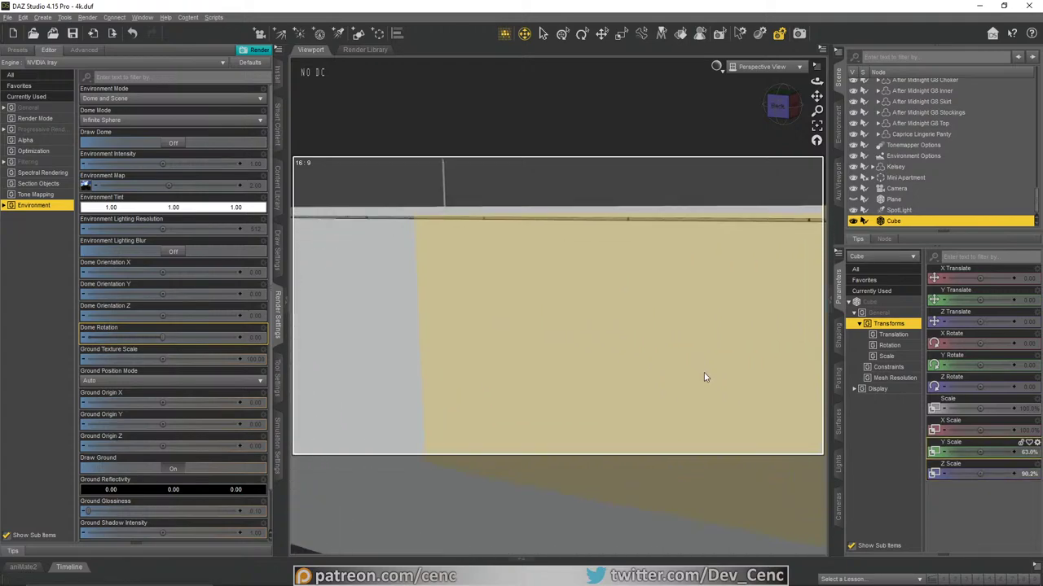
scroll(706, 378, "up", 8)
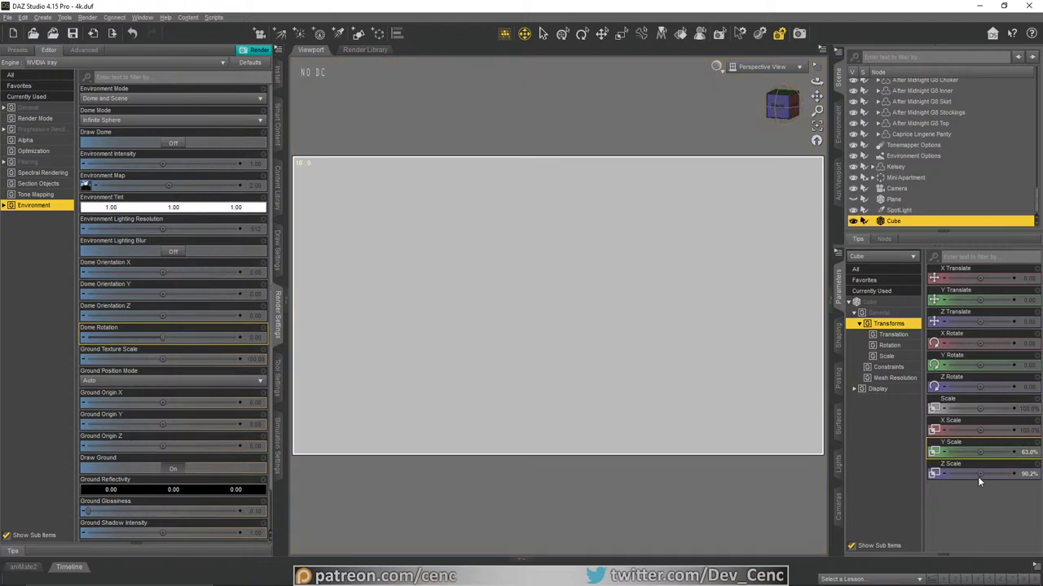
mouse_move(977, 477)
left_mouse_down()
mouse_move(964, 474)
mouse_move(976, 474)
left_mouse_up()
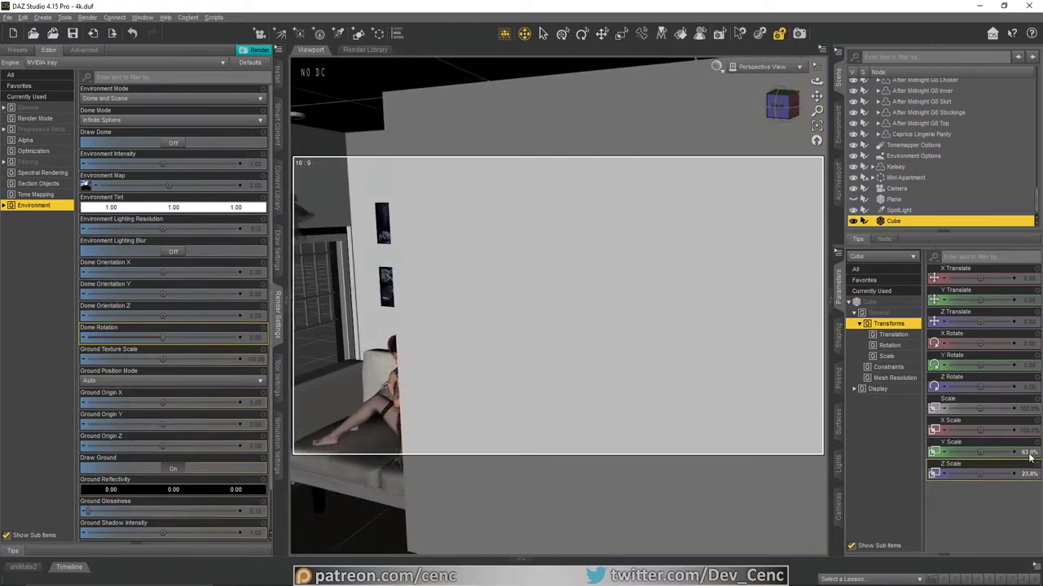
Step: Scale the cube to about 54.6% in X and move it along X to an X Translate of about 269.34
left_click(581, 34)
left_click(601, 34)
left_click_drag(740, 379, 739, 483)
left_click_drag(725, 525, 648, 426)
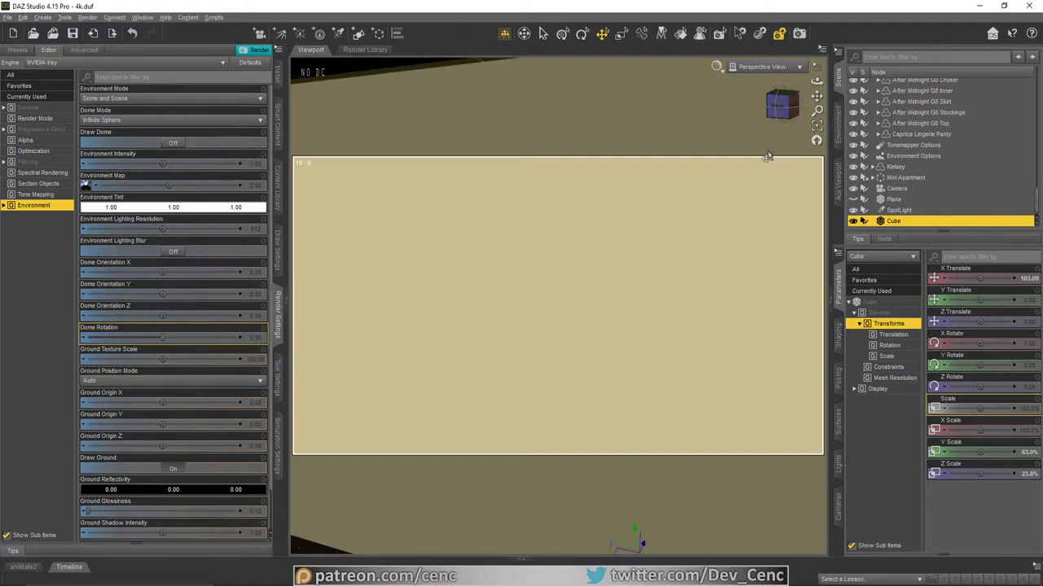
mouse_move(816, 81)
left_mouse_down()
mouse_move(790, 83)
mouse_move(821, 81)
left_mouse_up()
scroll(659, 233, "down", 2)
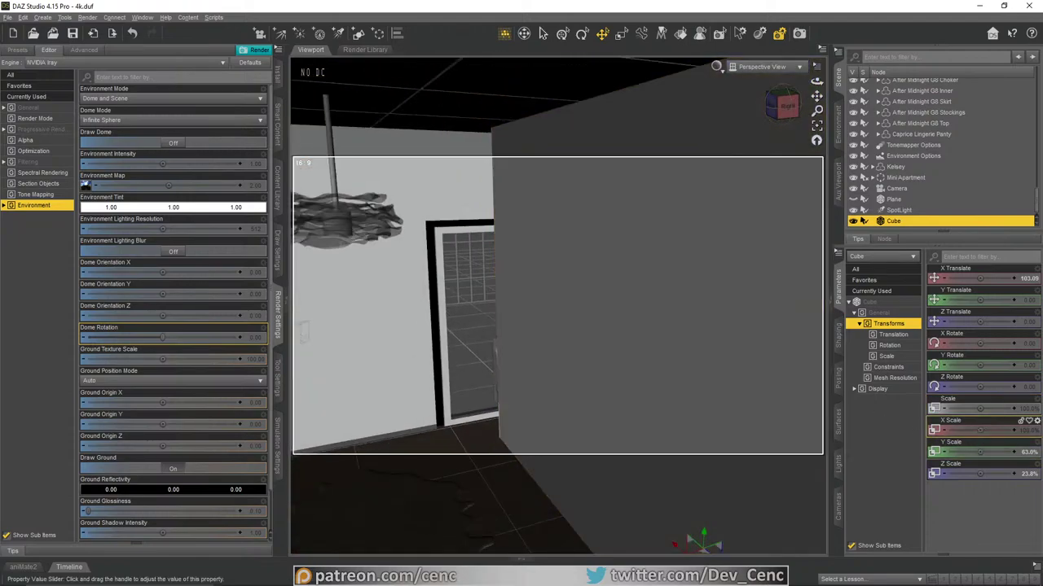
left_click_drag(980, 430, 945, 430)
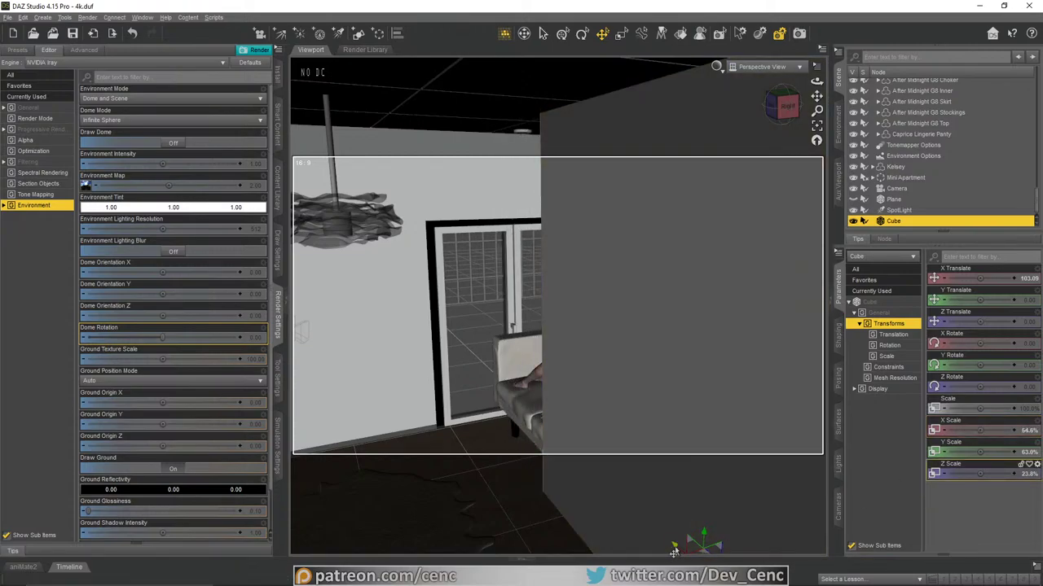
left_click_drag(674, 552, 554, 473)
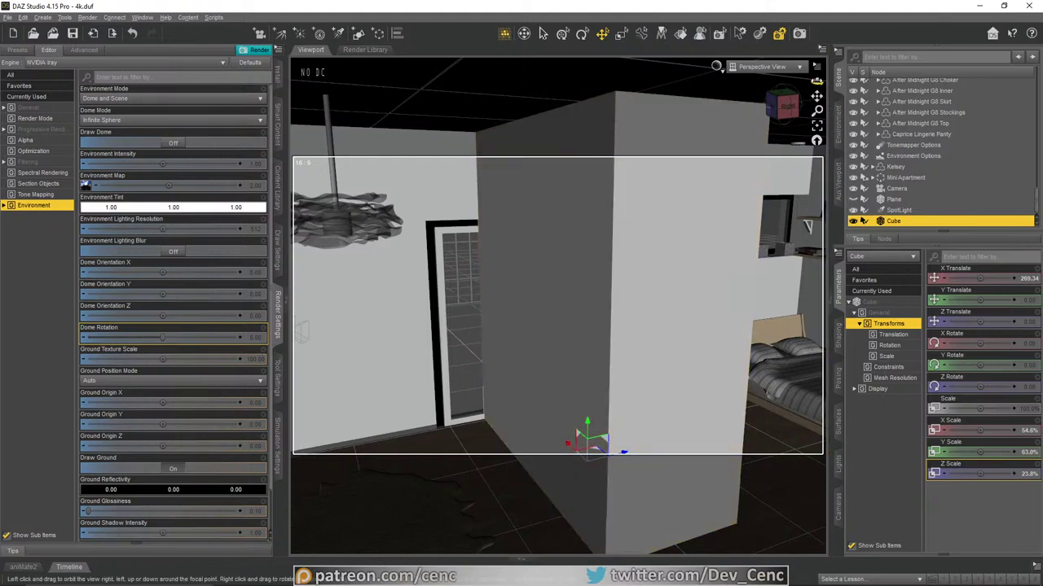
Step: Shift the cube to a Z Translate of about -26.94 and widen its Z Scale to about 36.5%
left_click_drag(816, 81, 733, 91)
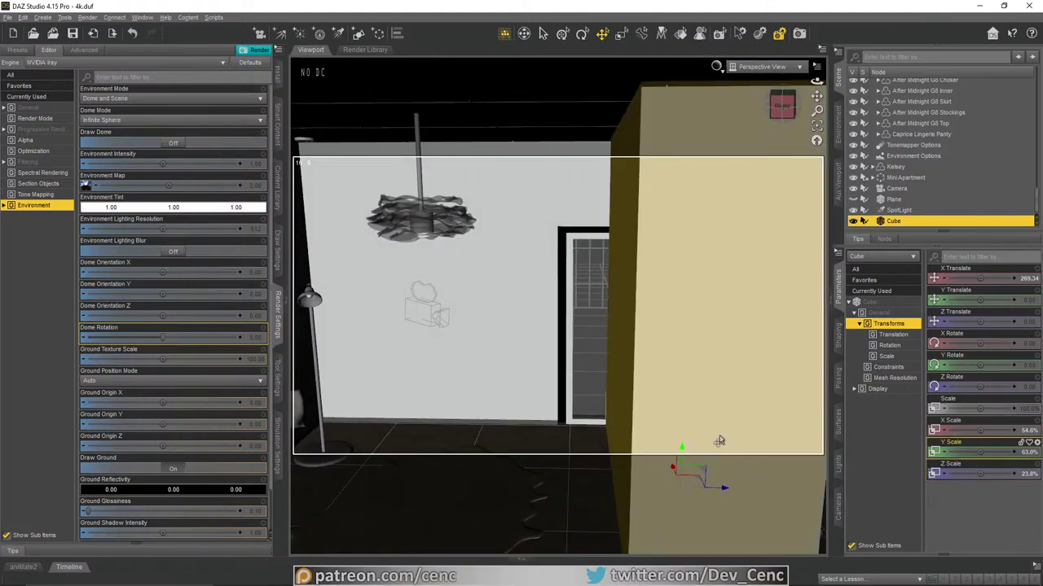
left_click_drag(720, 494, 686, 482)
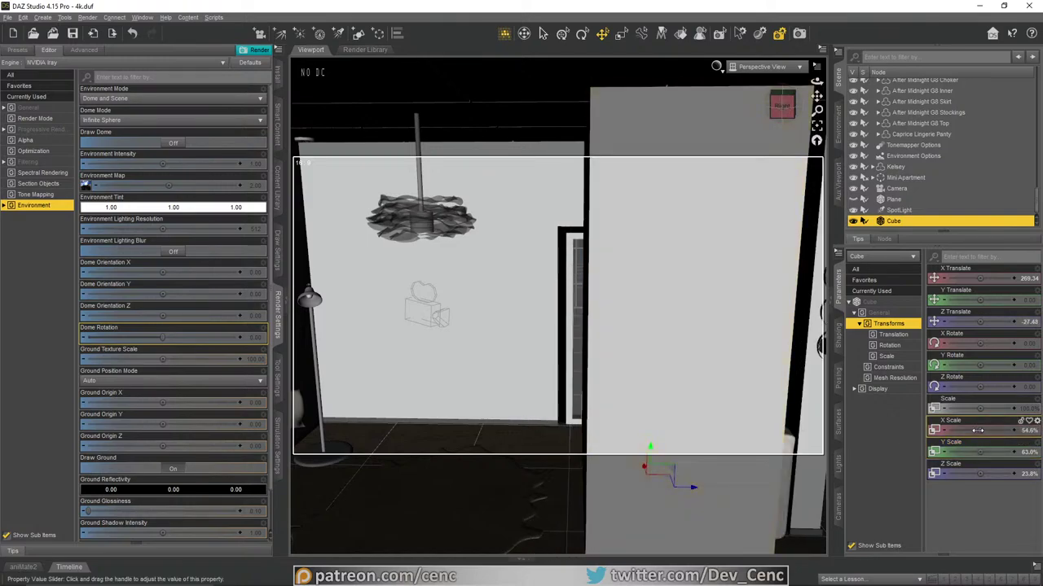
left_click_drag(980, 475, 988, 474)
left_click_drag(692, 488, 692, 494)
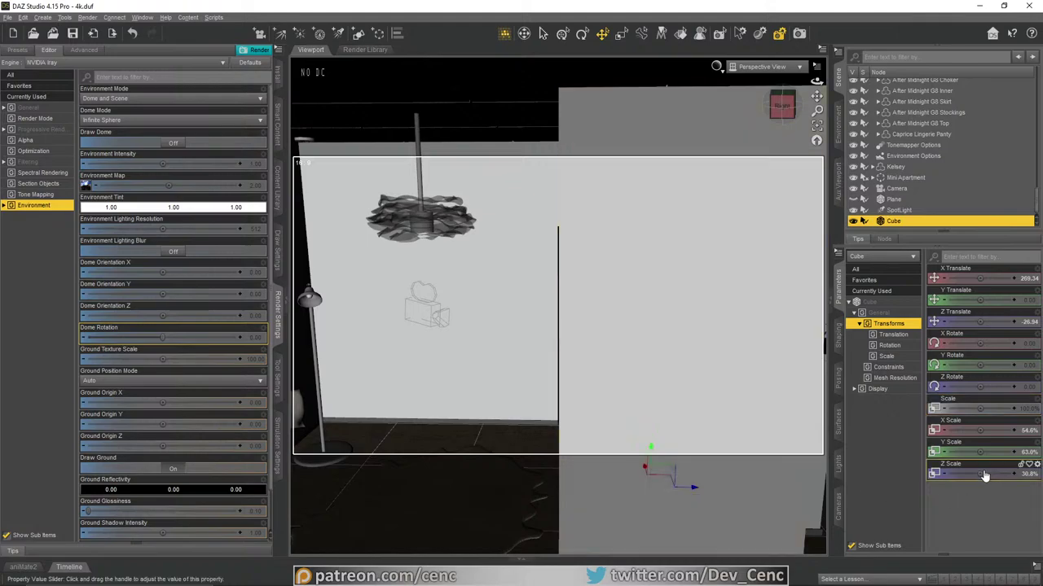
left_click_drag(992, 473, 999, 473)
left_click_drag(816, 81, 856, 88)
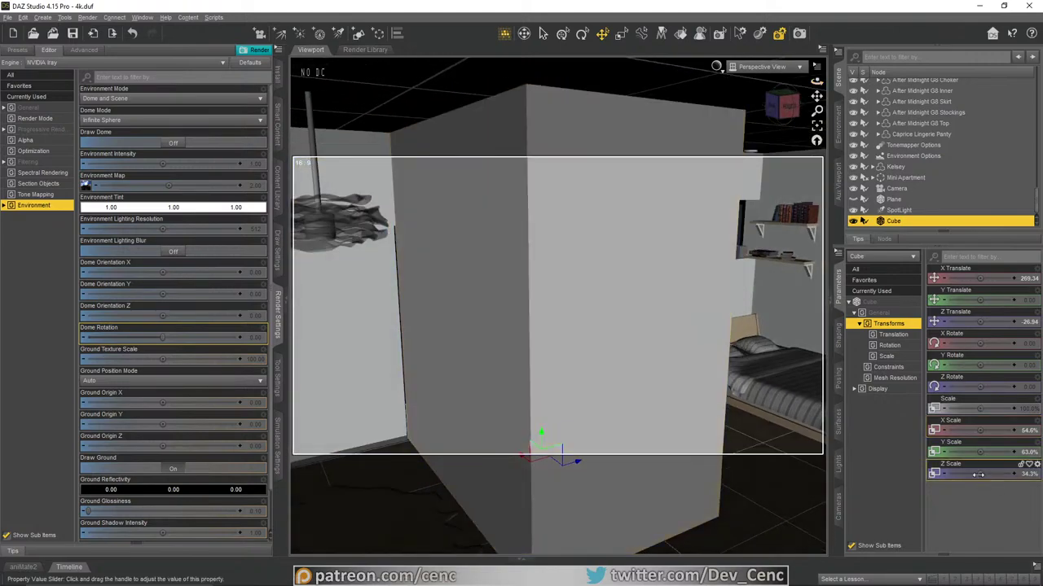
left_click_drag(981, 474, 987, 474)
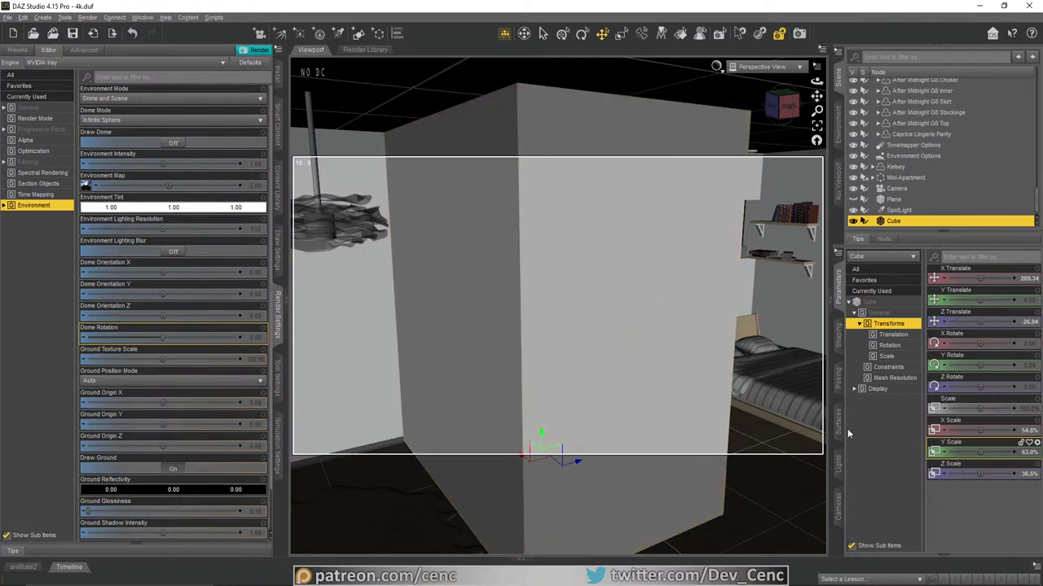
Step: Select the cube's Default surface and set its Glossy Layered Weight to 0
left_click(841, 427)
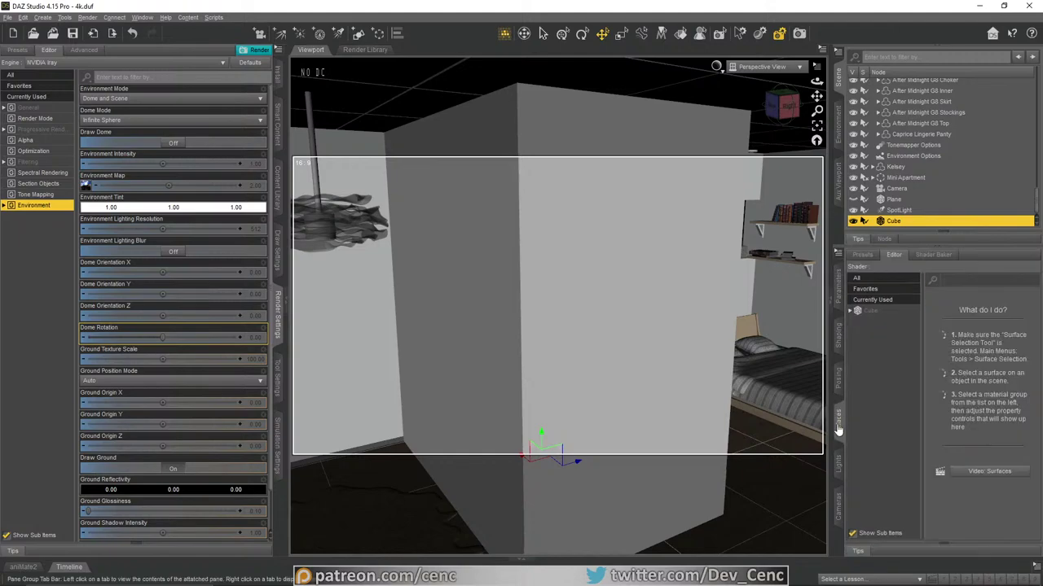
left_click(868, 311)
left_click(851, 312)
left_click(859, 322)
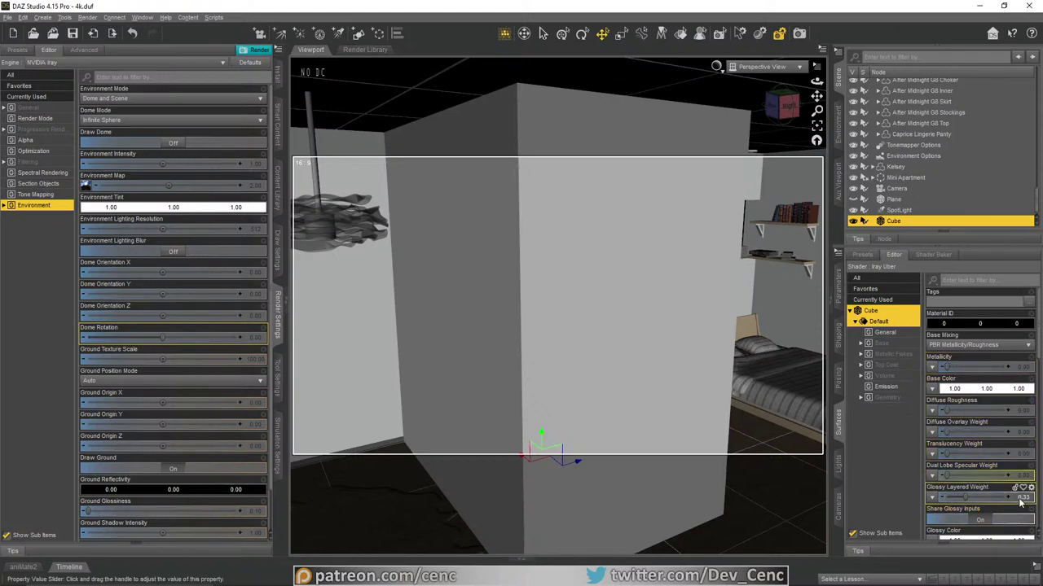
mouse_move(999, 507)
left_click_drag(969, 499, 943, 499)
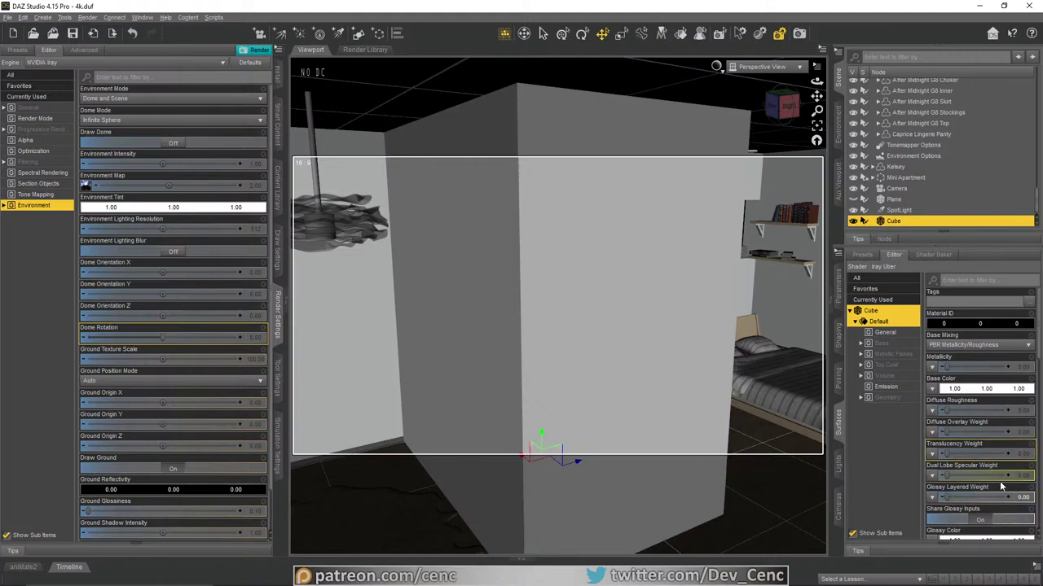
Step: Turn off Share Glossy Inputs for the cube, and set its Glossy Color to black and Glossy Reflectivity to 0
scroll(999, 482, "down", 3)
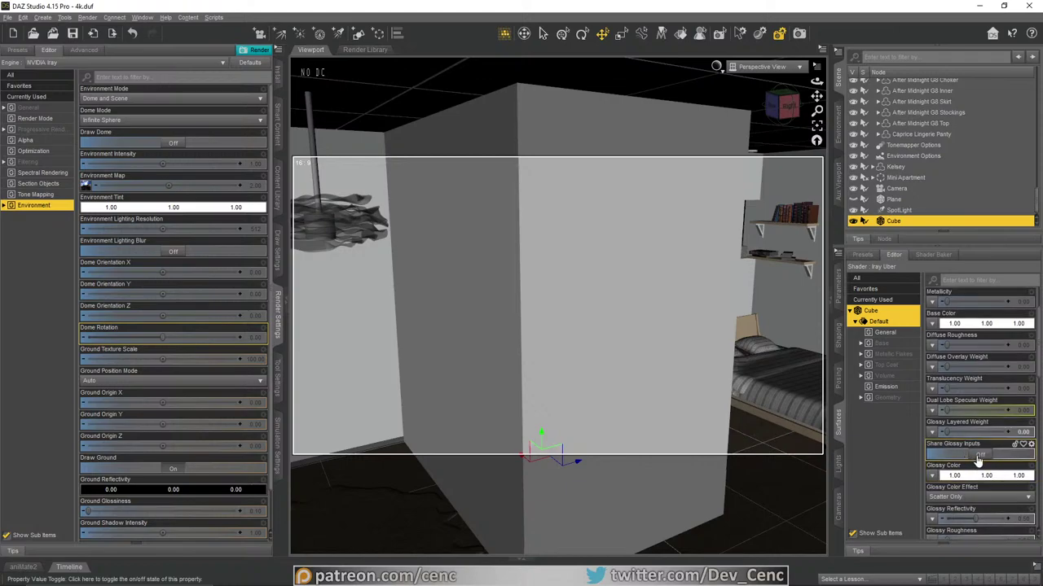
scroll(978, 461, "down", 3)
left_click(969, 410)
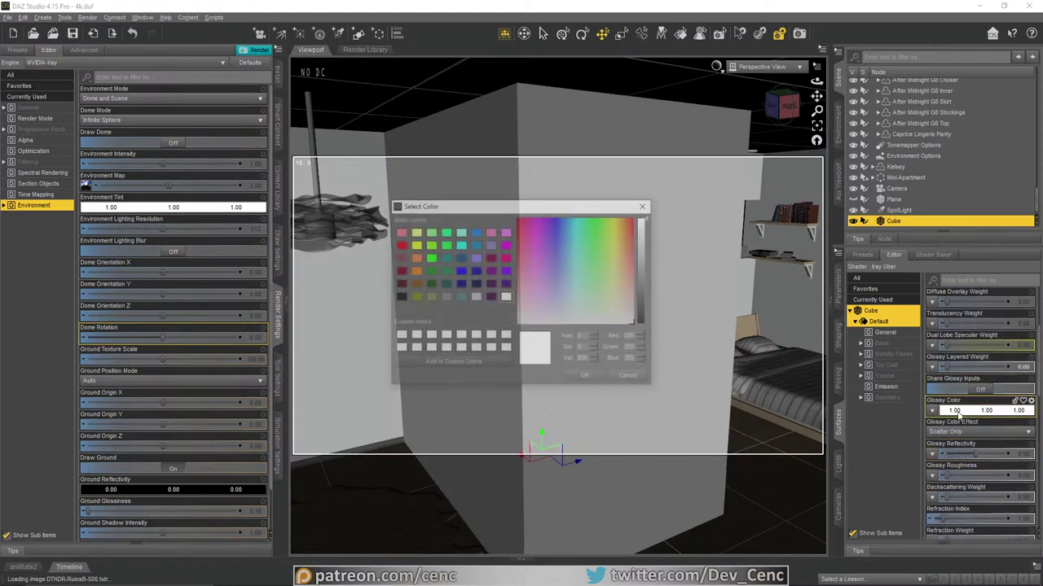
left_click(399, 297)
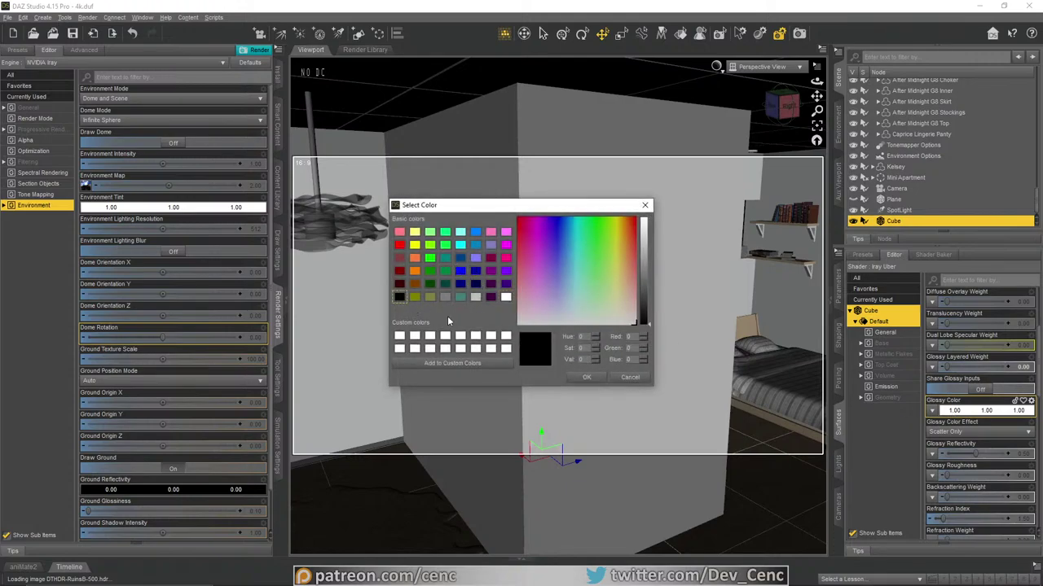
left_click(586, 377)
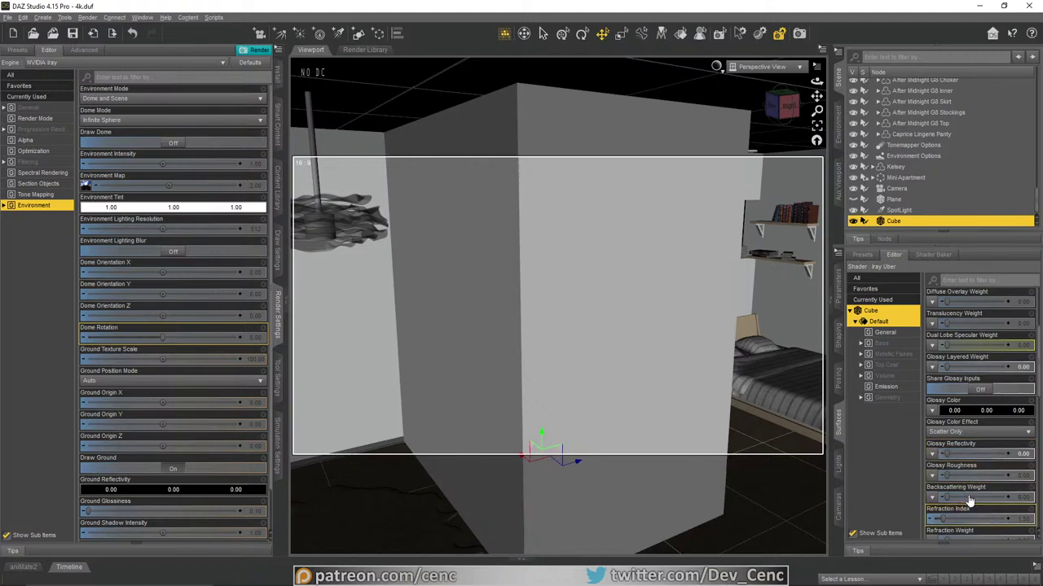
Step: Set the cube's Refraction Index and Refraction Weight to 1.00 and turn off Thin Walled
scroll(967, 503, "down", 3)
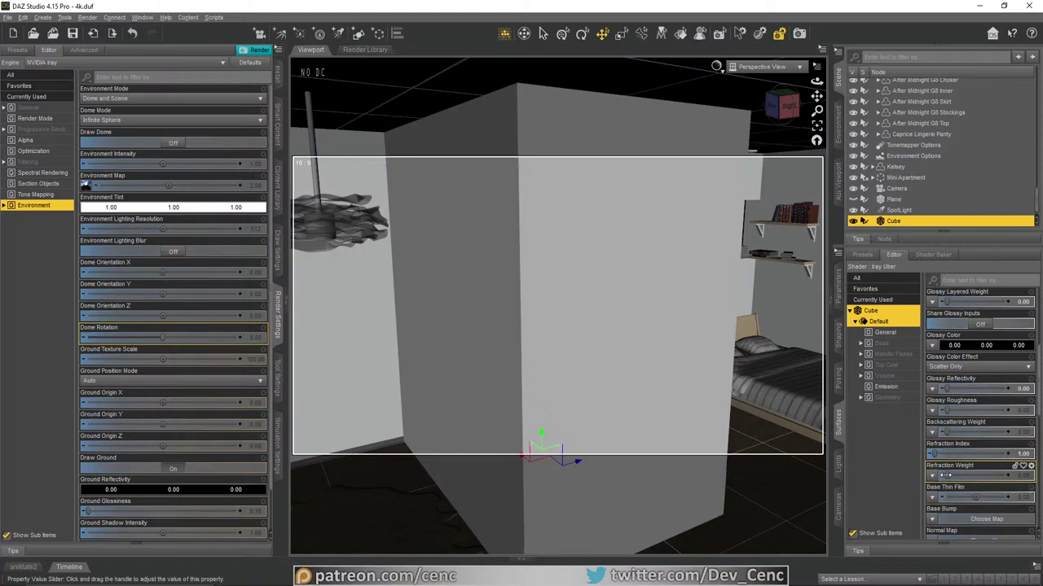
left_click_drag(945, 475, 1007, 476)
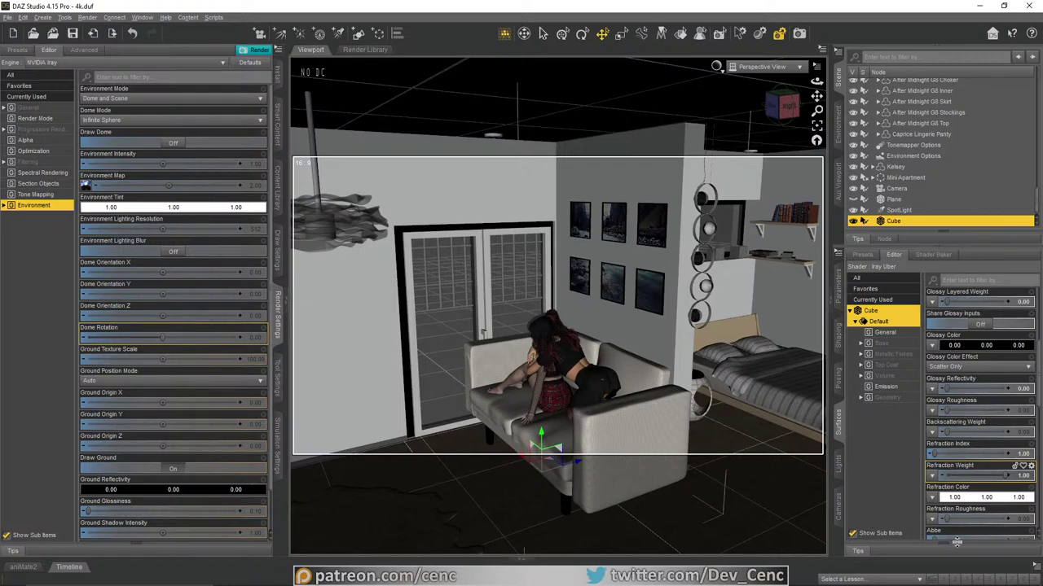
scroll(969, 466, "down", 5)
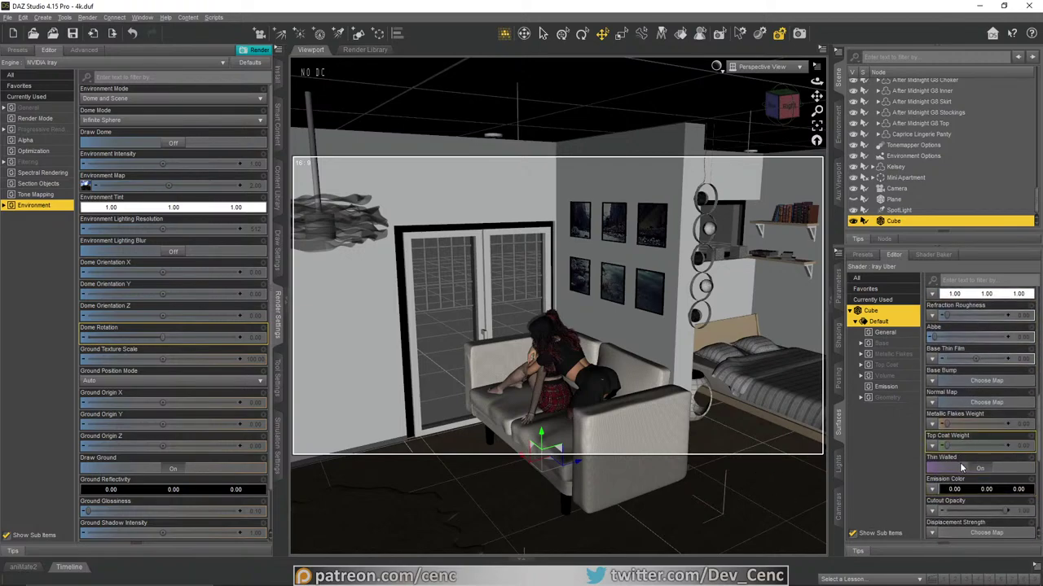
left_click(974, 468)
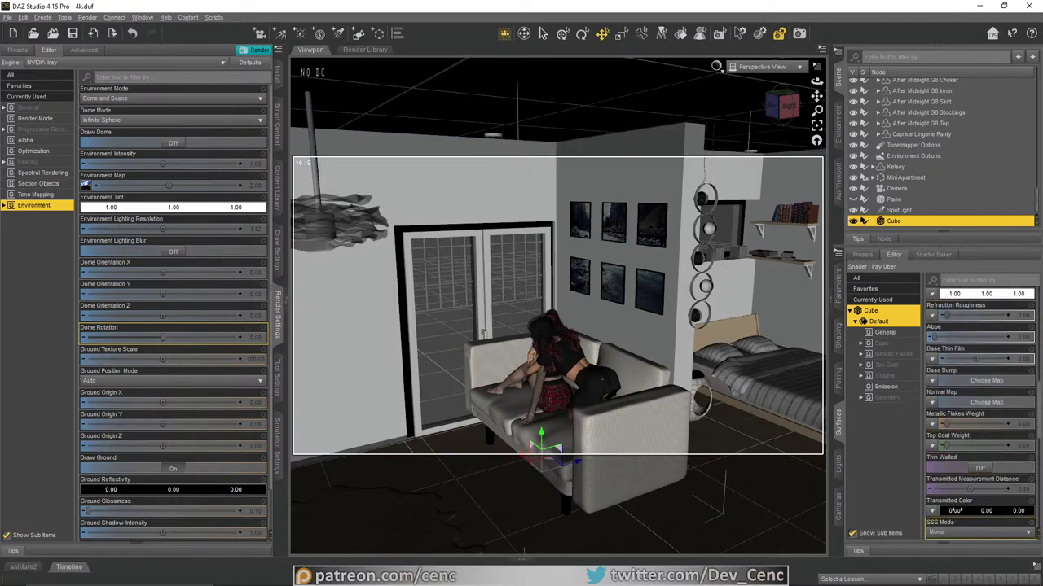
Step: Set the cube's Scattering Measurement Distance to 50, SSS Amount to 0.03 and SSS Direction to 0.50
scroll(959, 509, "down", 4)
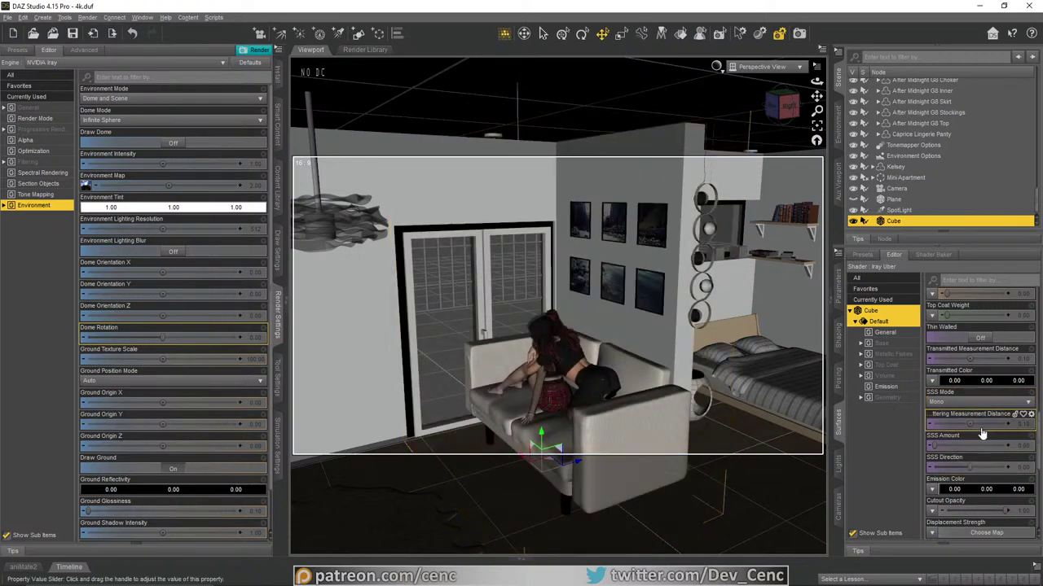
left_click(1025, 426)
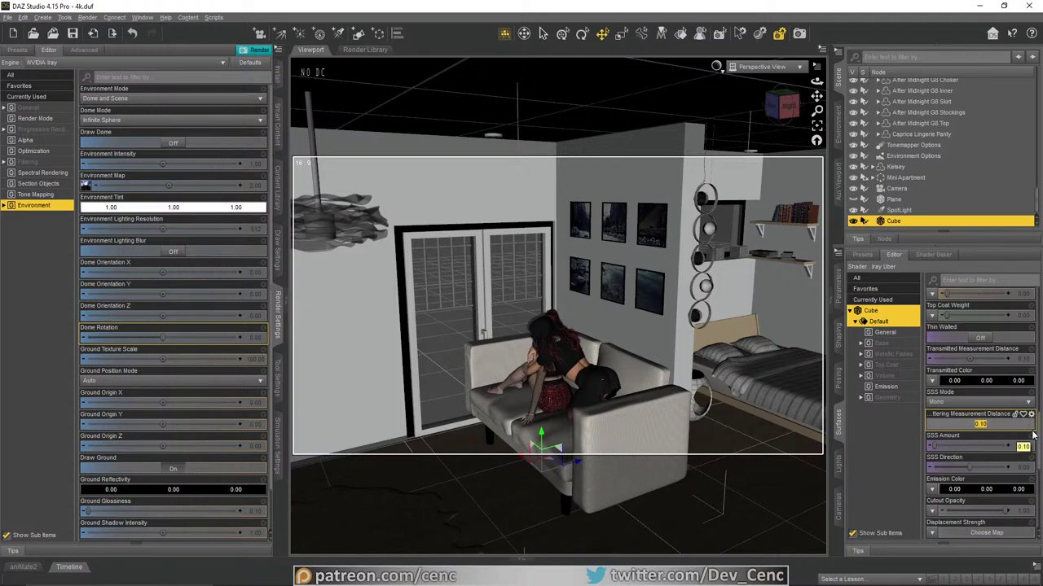
key("Return")
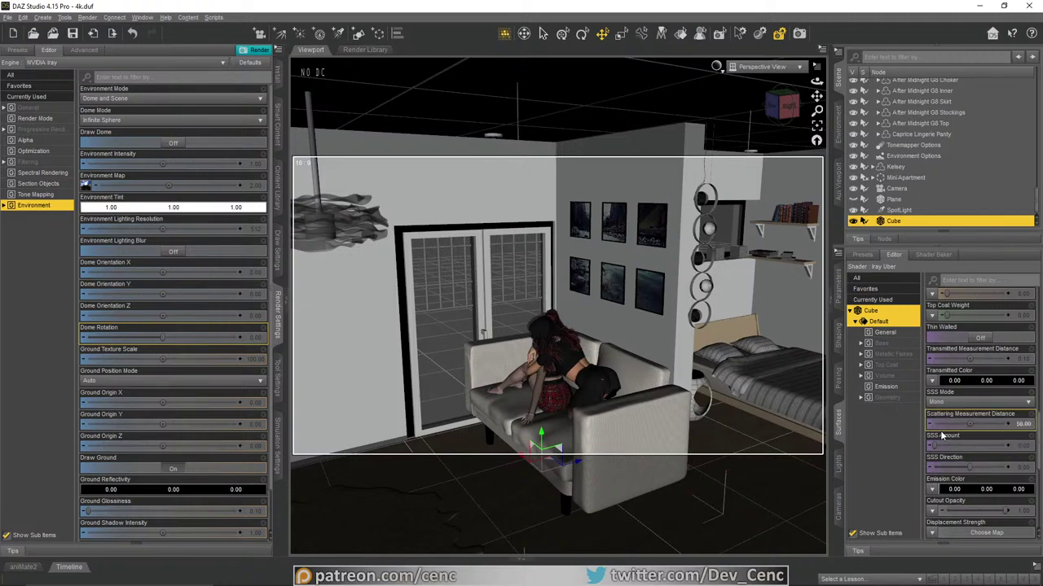
left_click(1029, 446)
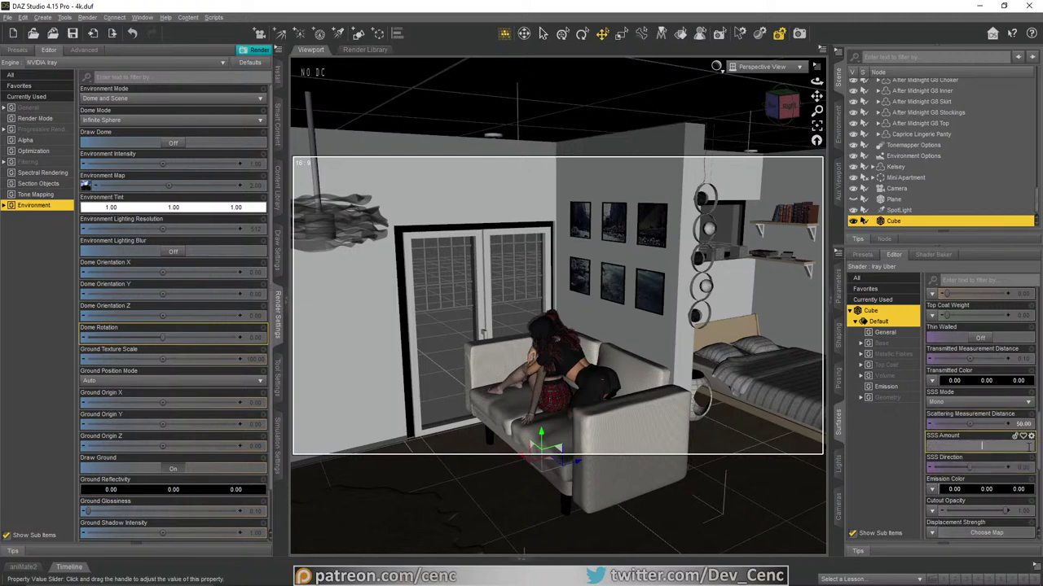
type("0.03")
key("Return")
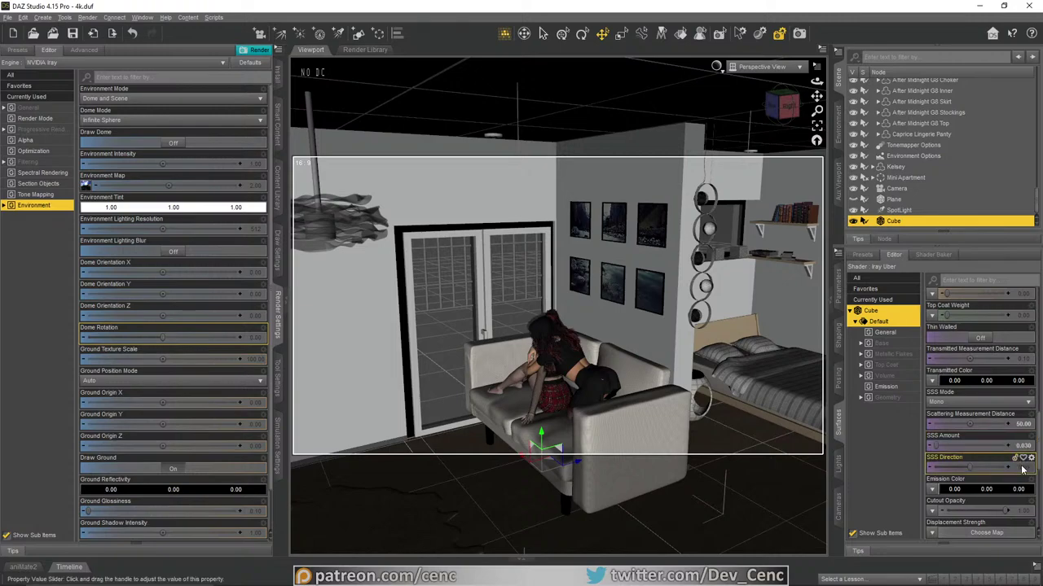
left_click(1022, 467)
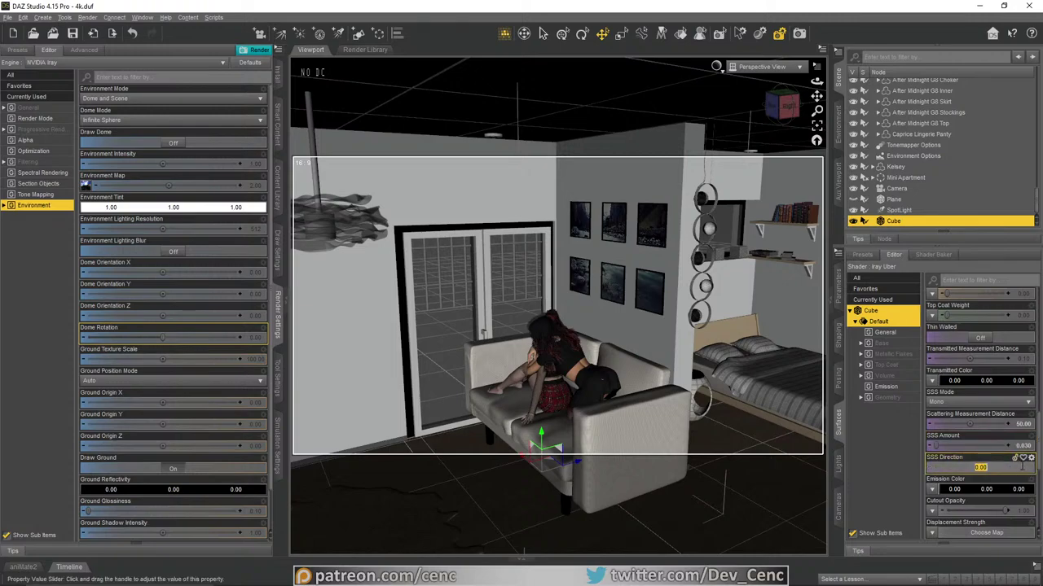
type("0")
key("Return")
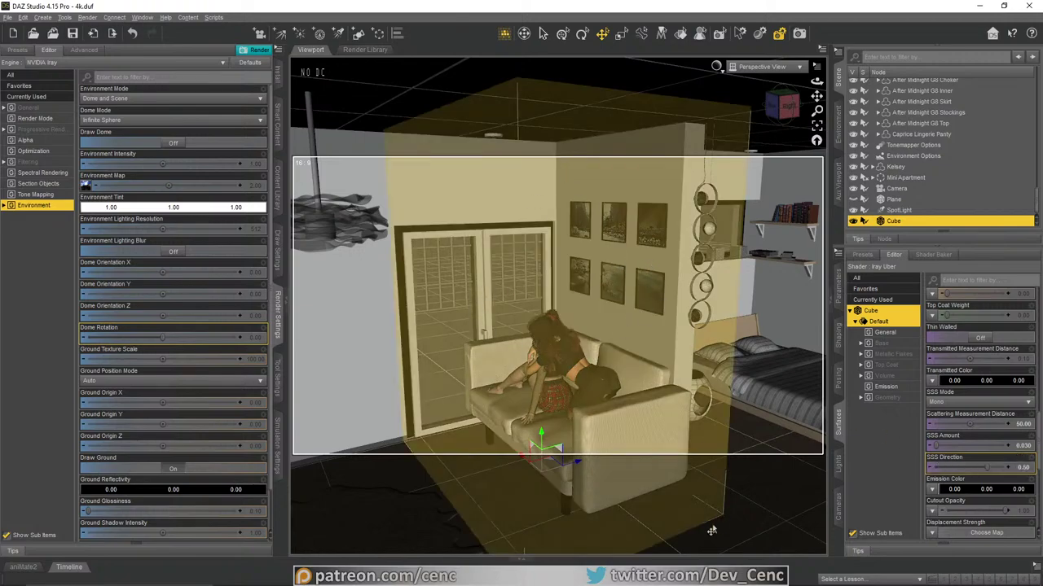
Step: Check the cube volume through the scene Camera and from the Perspective View, returning to the Camera view
left_click(778, 67)
left_click(794, 162)
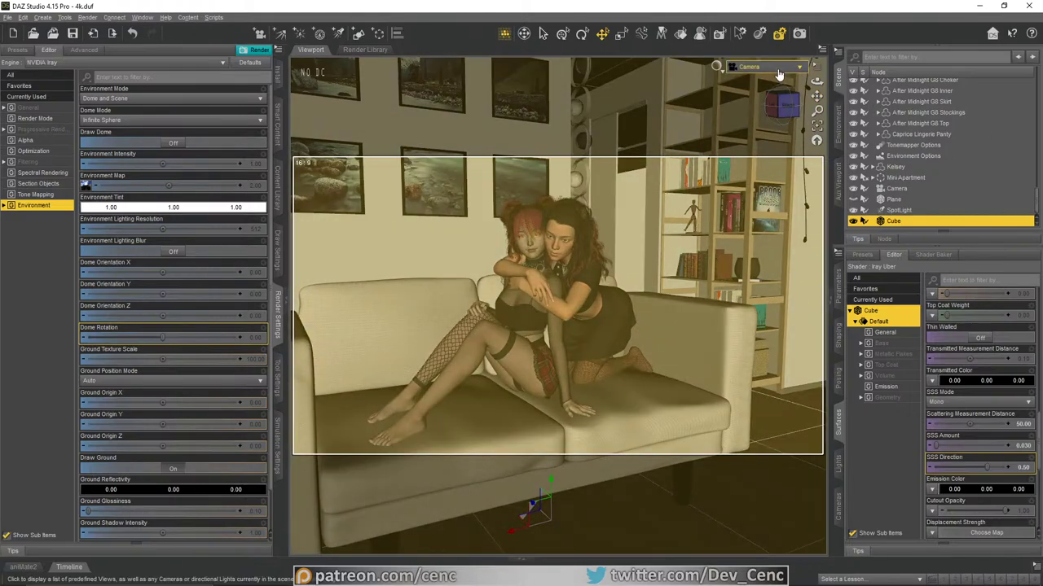
left_click(778, 72)
left_click(782, 74)
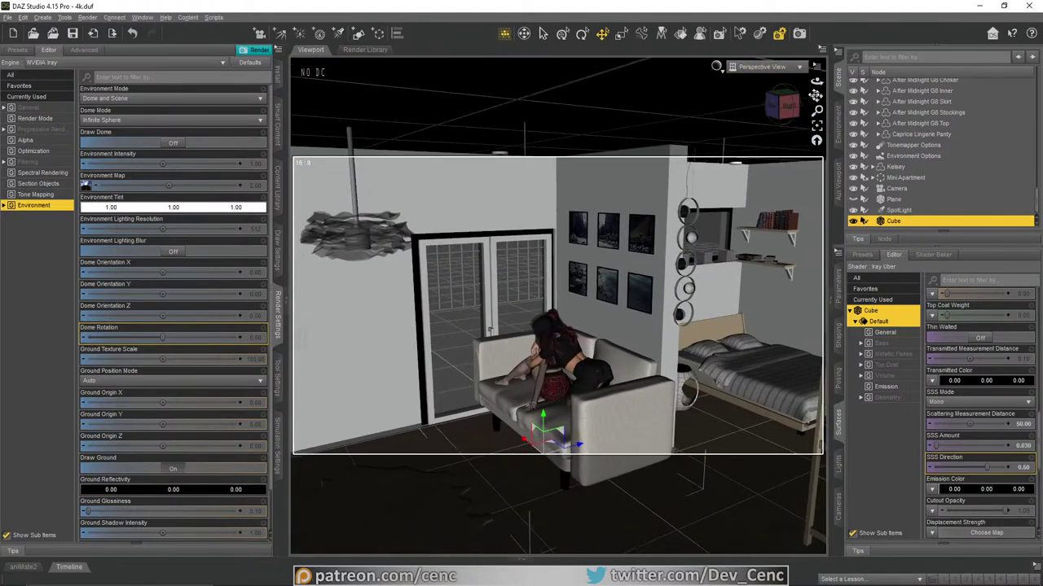
left_click_drag(816, 81, 759, 83)
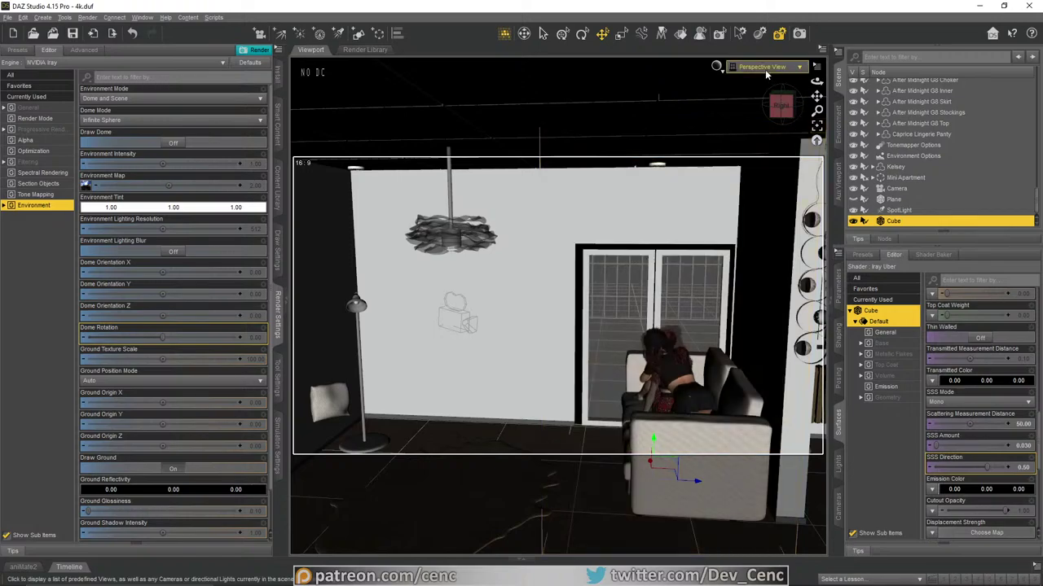
left_click(765, 69)
left_click(762, 164)
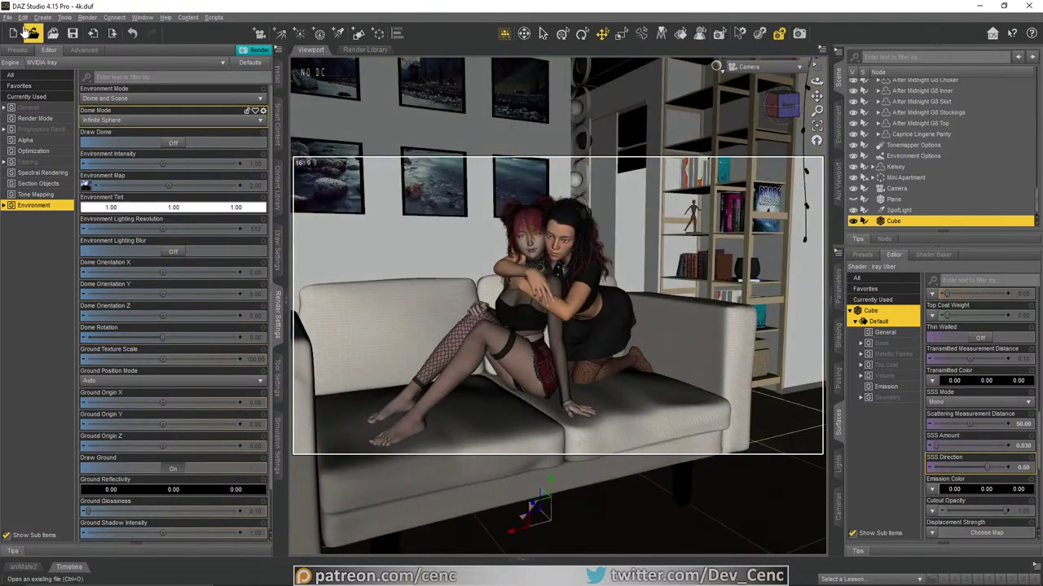
Step: Save the scene and switch the Camera viewport to the NVIDIA Iray draw style
left_click(7, 17)
left_click(26, 83)
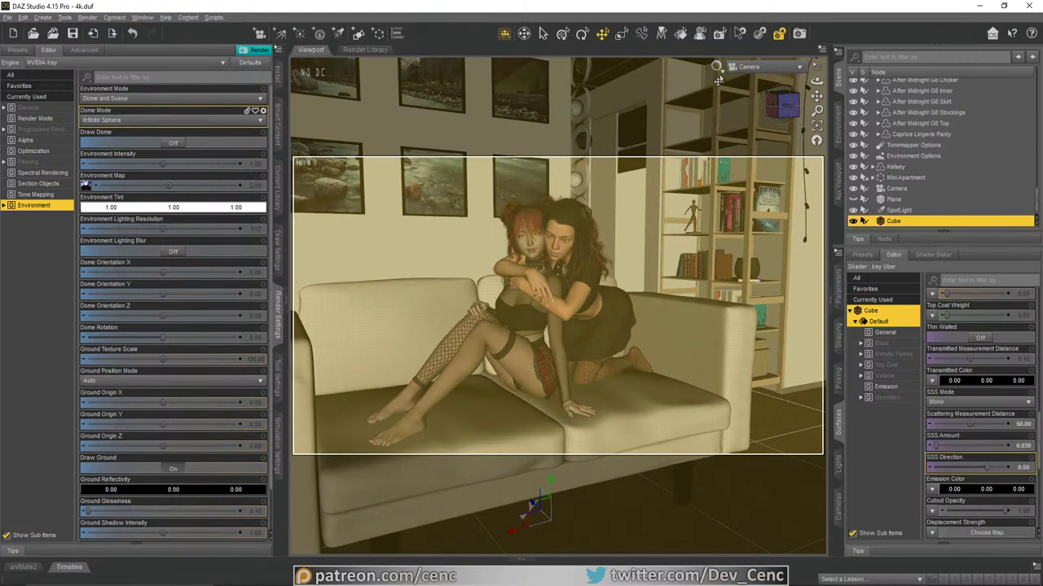
left_click(717, 67)
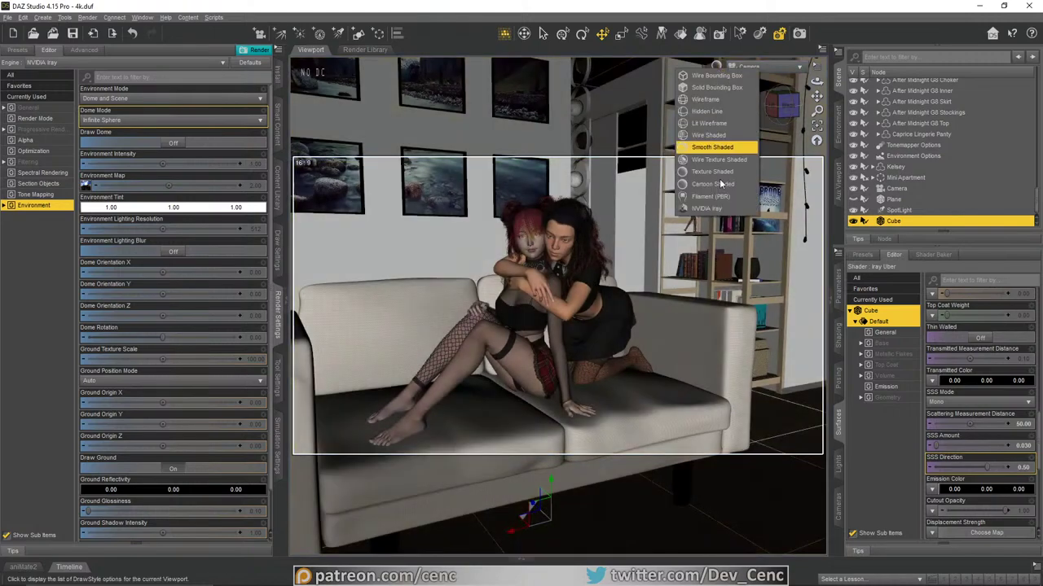
left_click(702, 211)
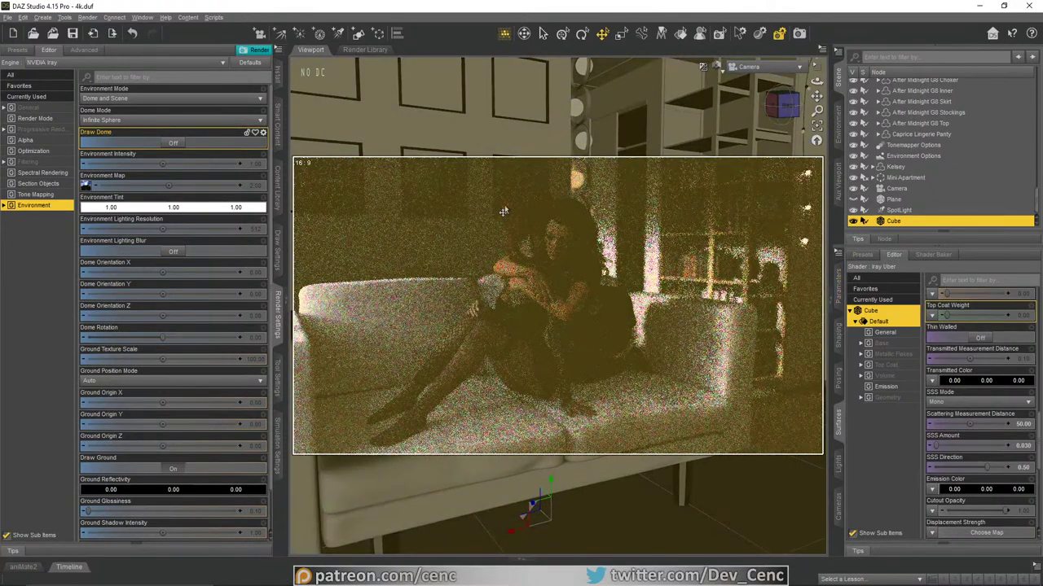
Step: Select the SpotLight and set its Luminous Flux to 150000 lumens
scroll(945, 350, "up", 1)
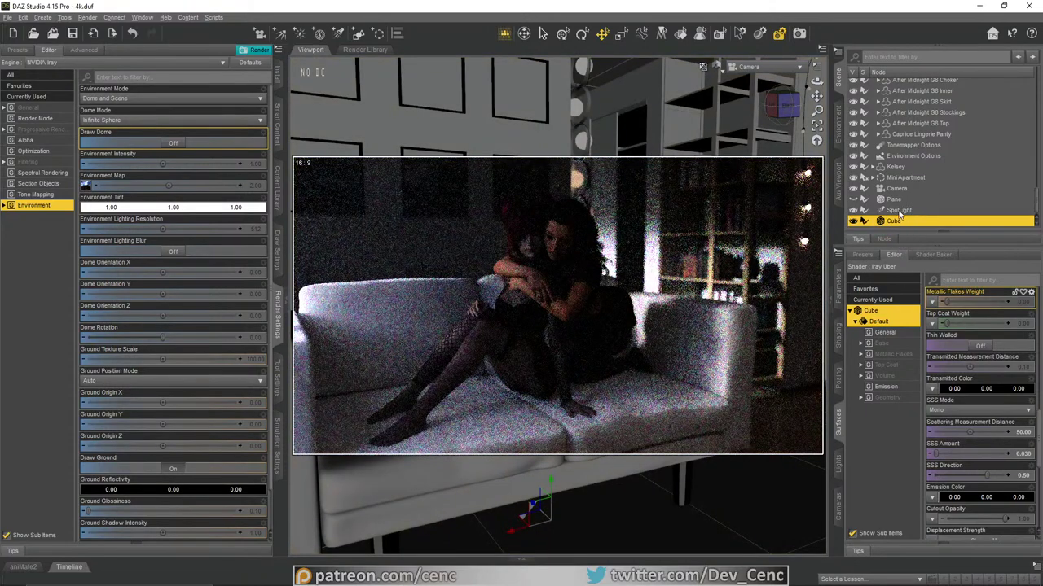
left_click(898, 211)
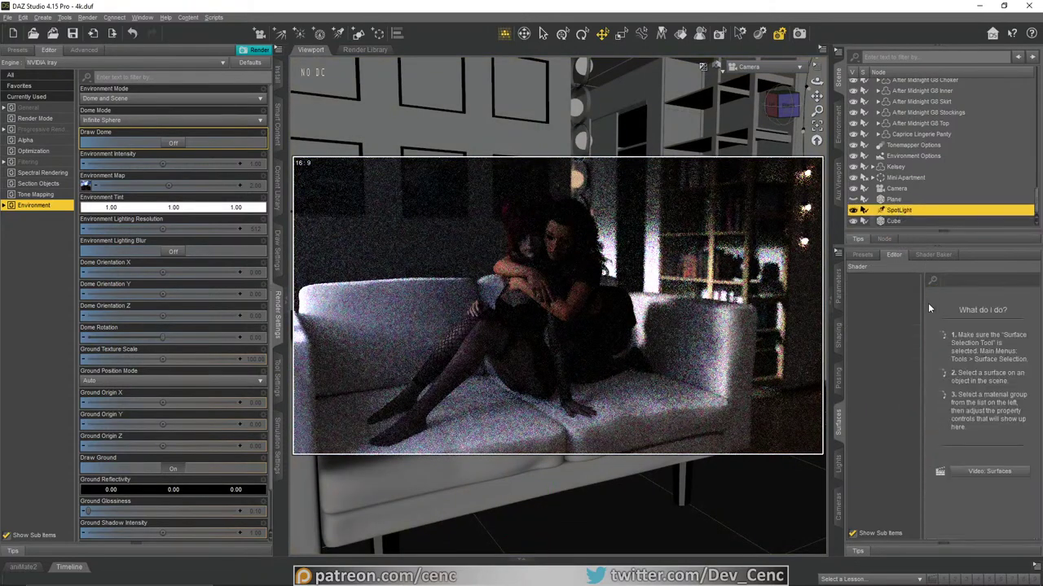
left_click(838, 285)
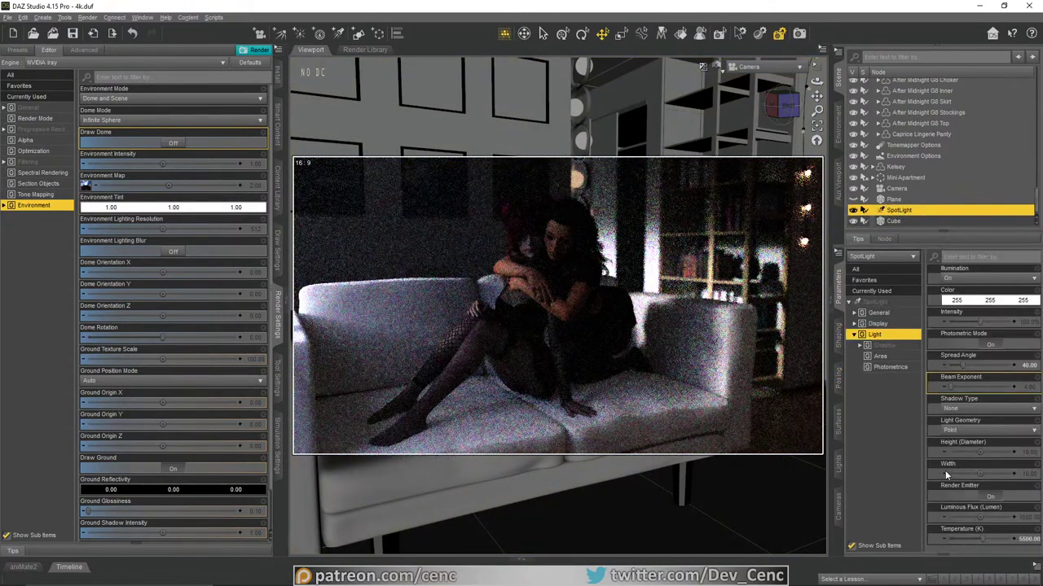
left_click(1027, 517)
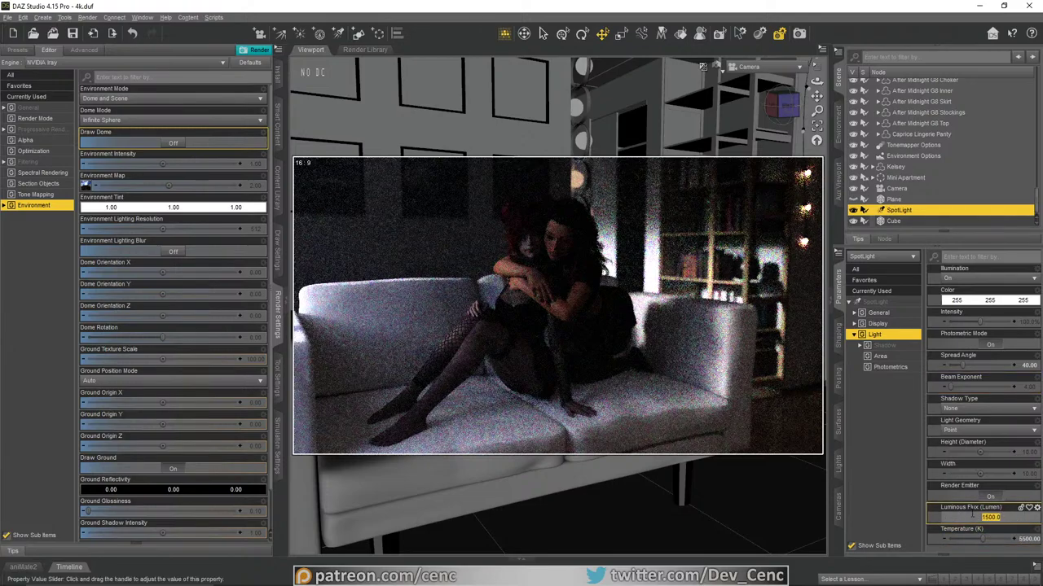
key("Return")
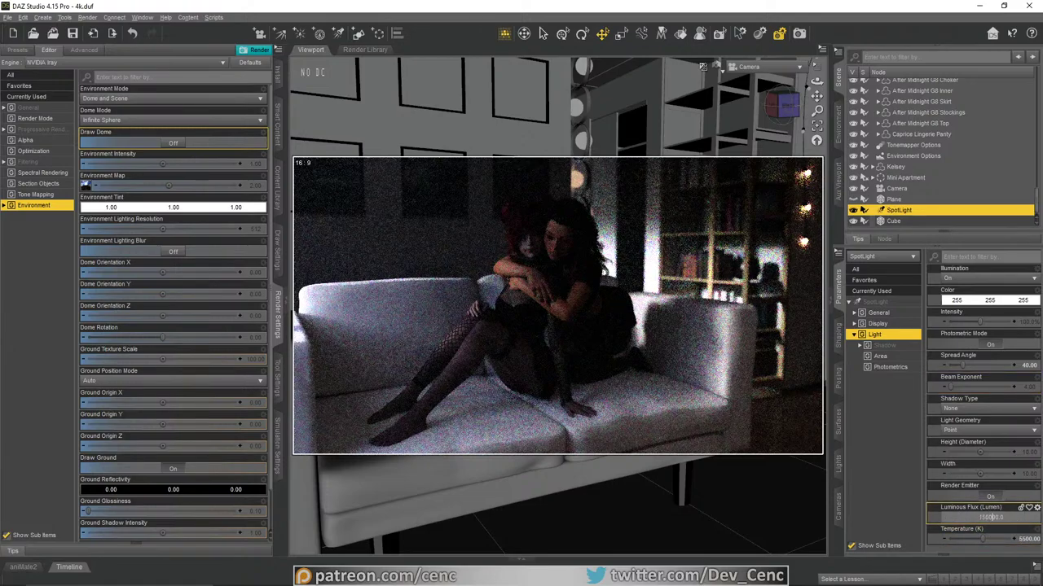
key("Return")
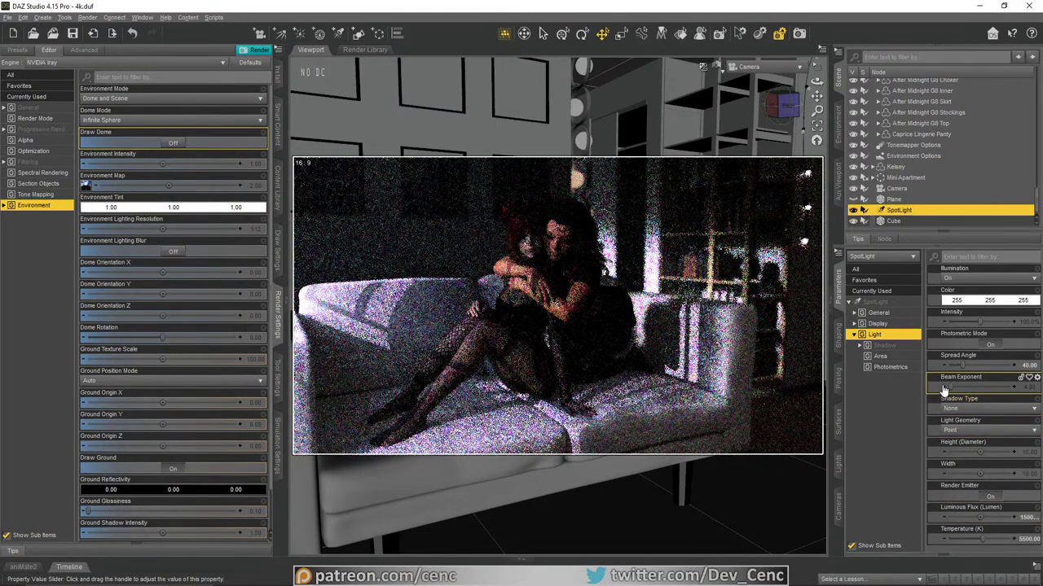
left_click(864, 210)
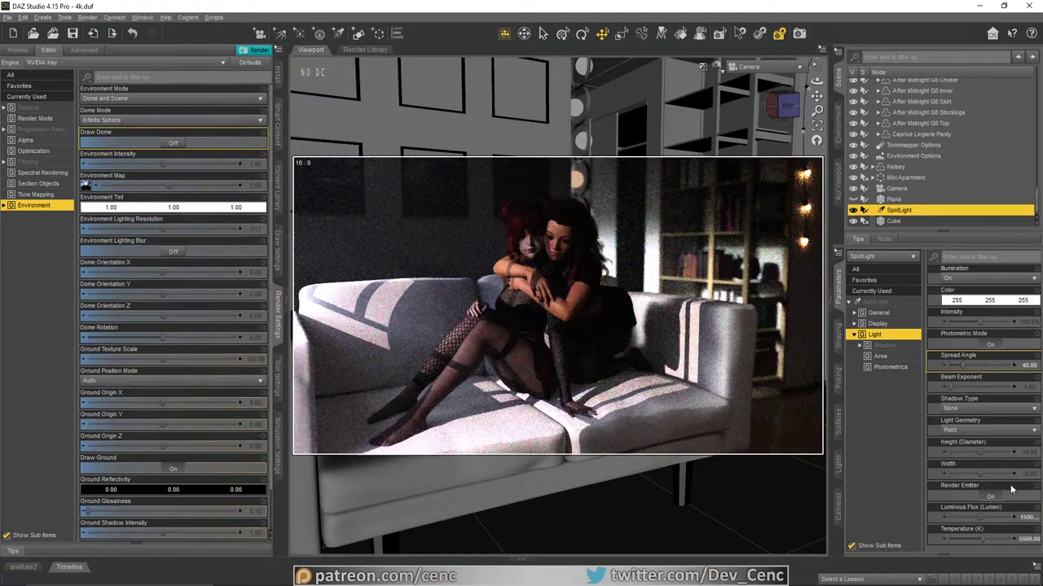
Step: Raise the SpotLight's Luminous Flux further to brighten the light falling on the sofa and figures
left_click(979, 517)
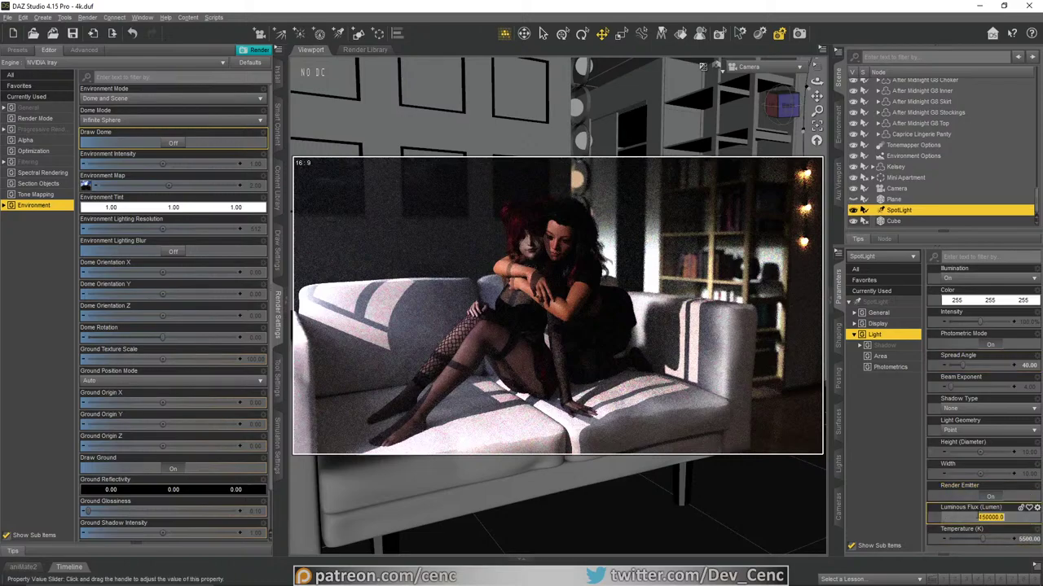
left_click(989, 517)
key("Return")
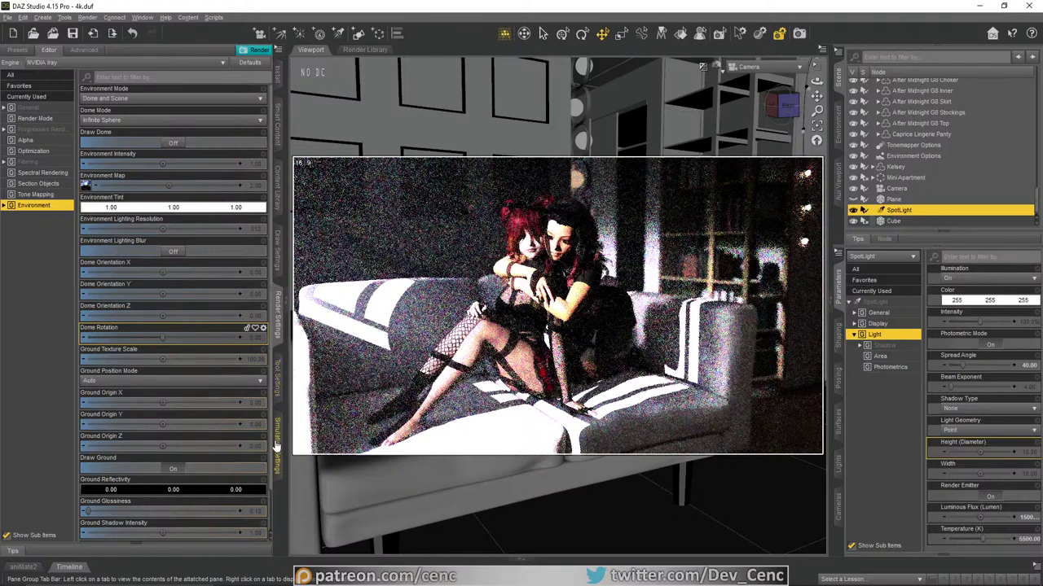
Step: Reset the tone mapping Exposure Value to 13.00 and Gamma to 2.20
left_click(35, 195)
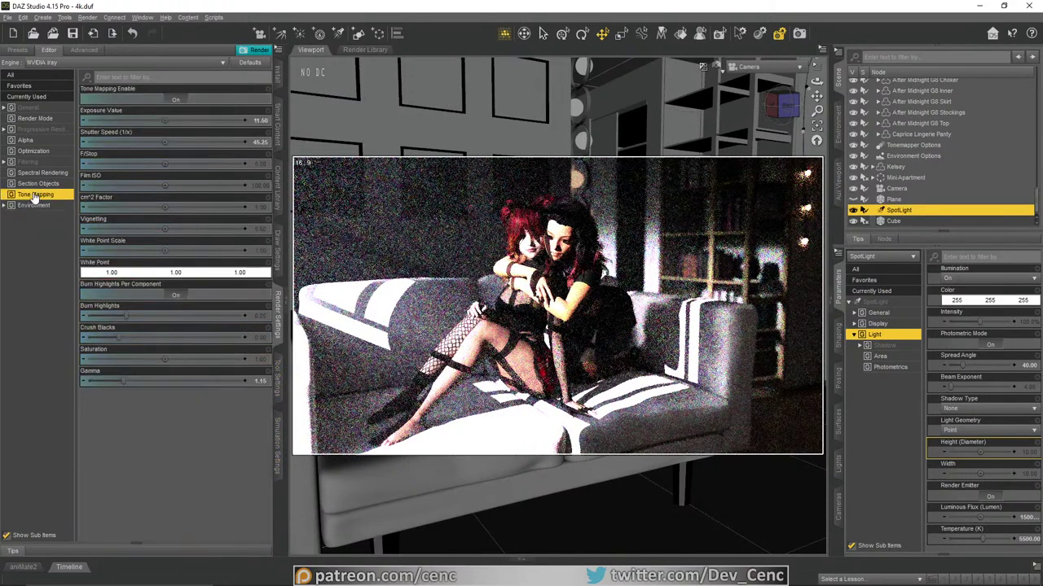
left_click(264, 122, "alt")
left_click(263, 383, "alt")
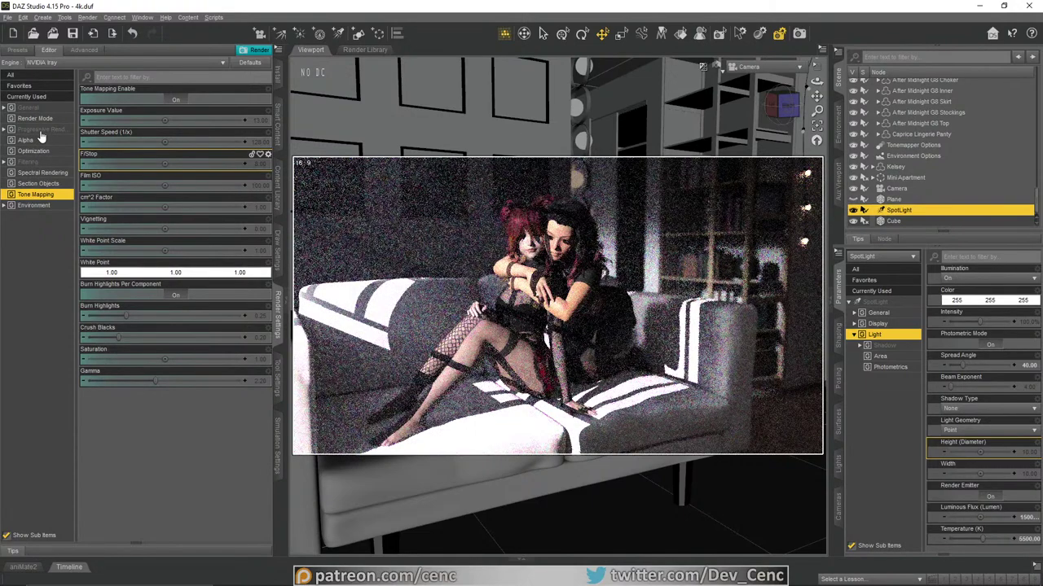
Step: Reset the render filtering's Nominal Luminance and Pixel Filter Radius to their defaults
left_click(31, 163)
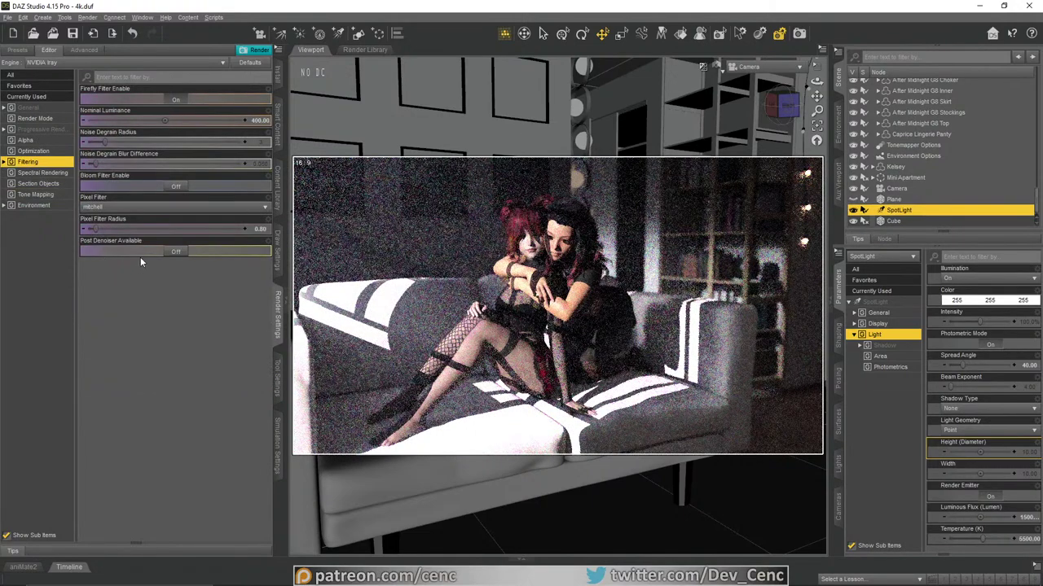
left_click(259, 122, "alt")
left_click(263, 231, "alt")
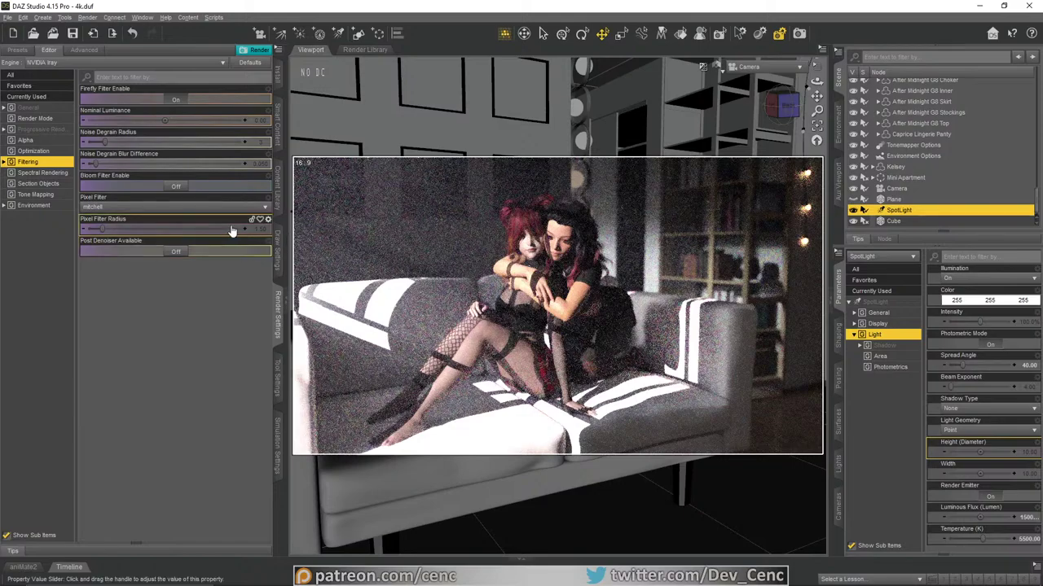
Step: Turn on Post Denoiser Available, and try Post Denoiser Enable on before switching it back off
left_click(167, 252)
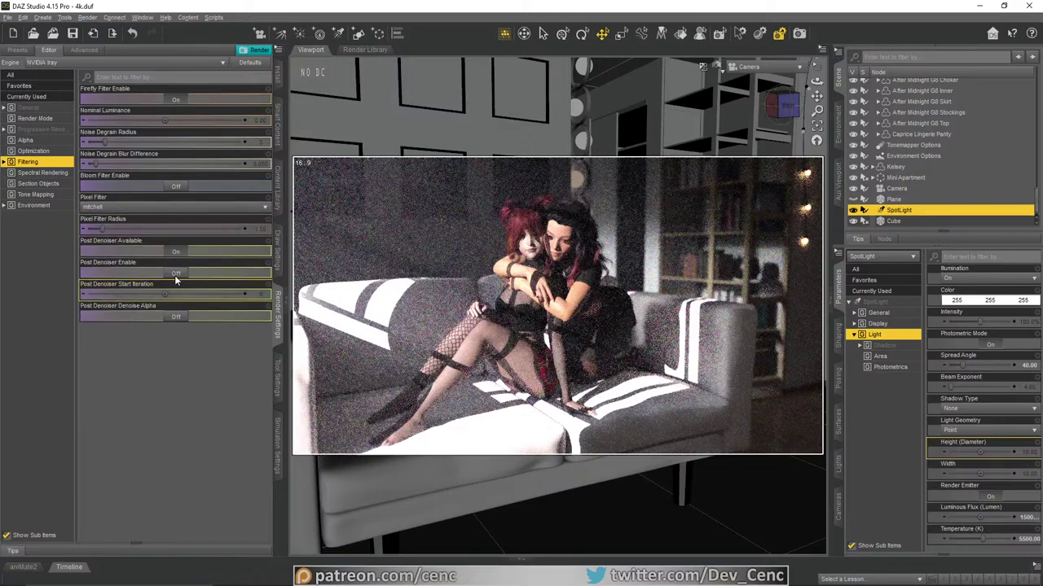
left_click(179, 275)
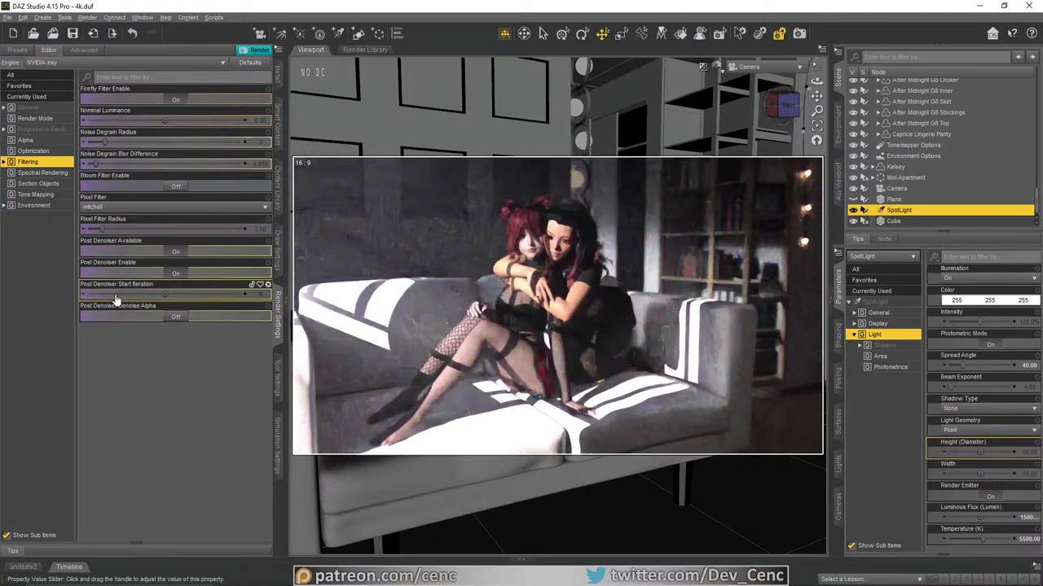
left_click(177, 275)
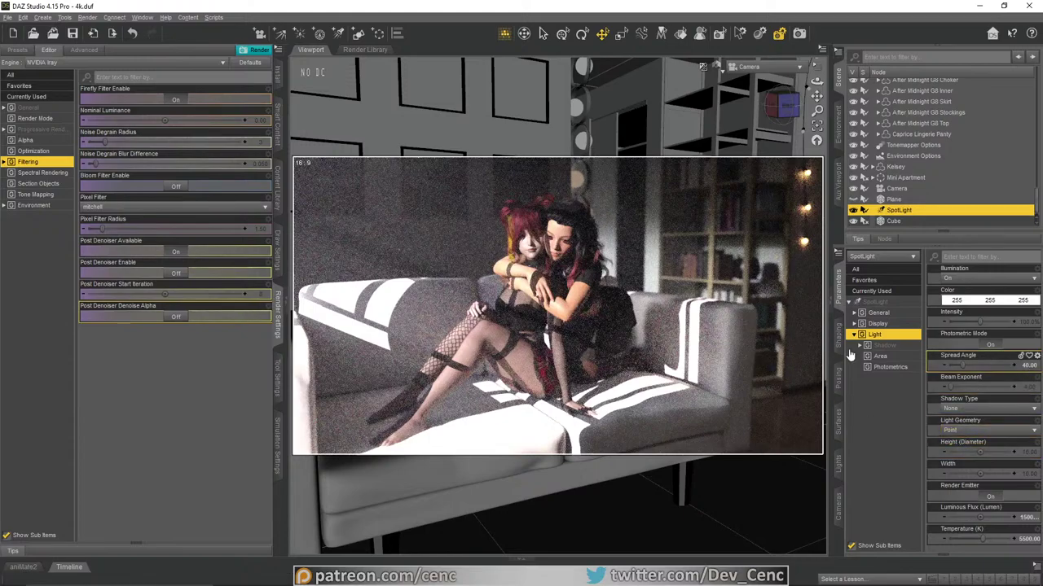
Step: Try narrowing the SpotLight's Spread Angle to 25
left_click(1034, 367)
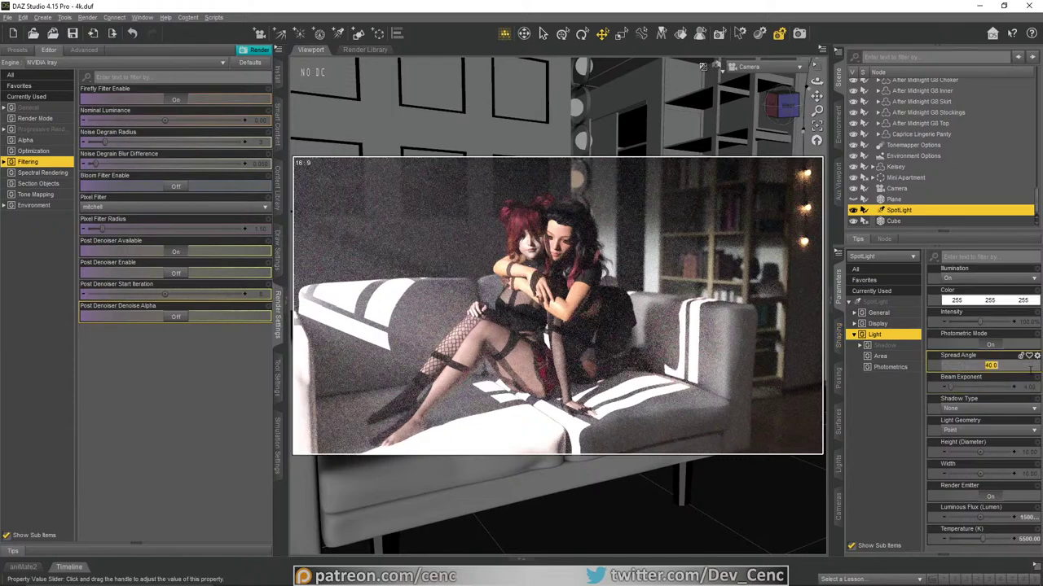
type("60")
key("Return")
type("25")
key("Return")
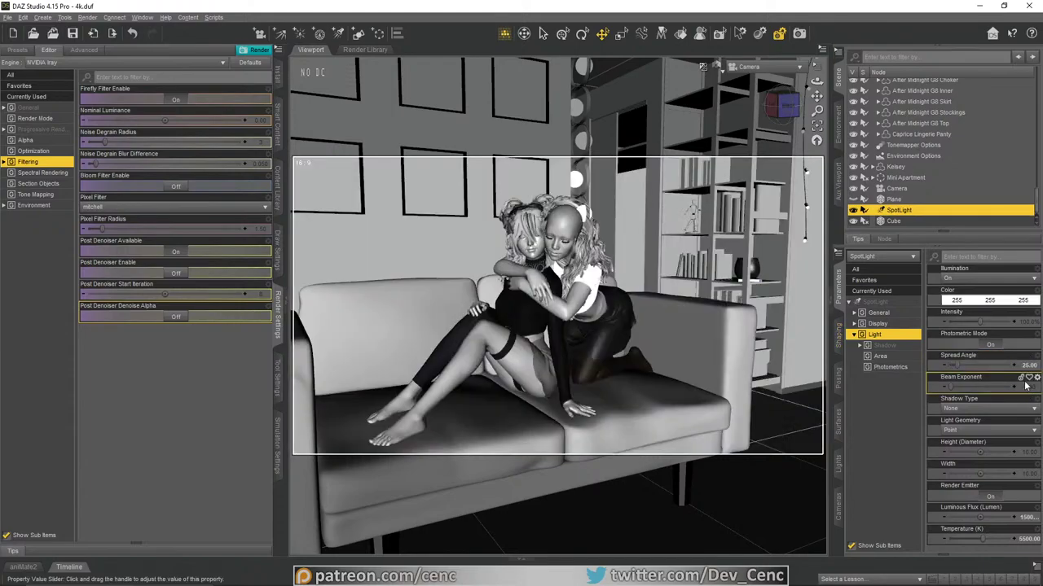
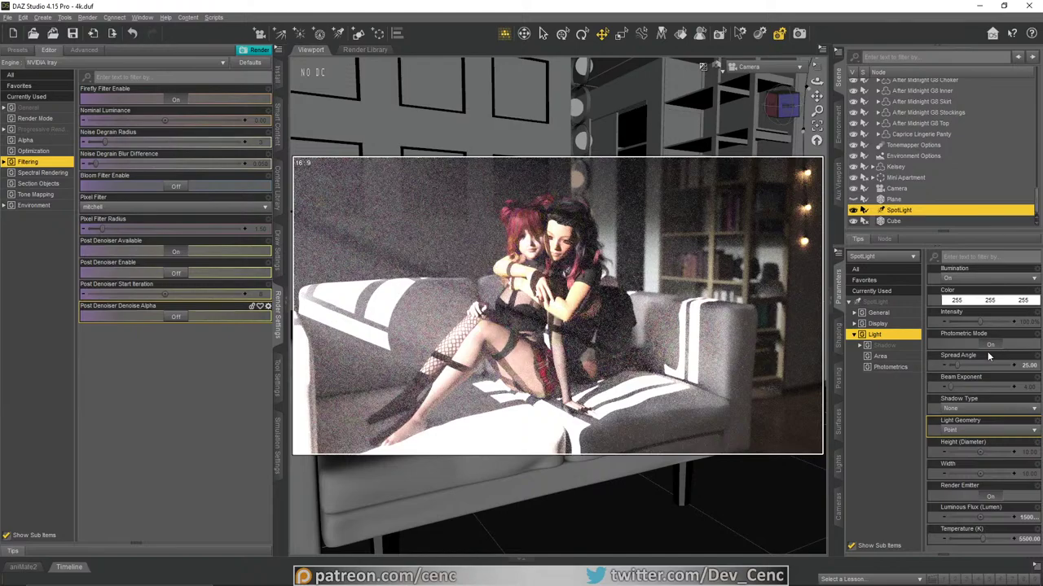
Step: Set the SpotLight's Spread Angle back to 40
left_click(1027, 366)
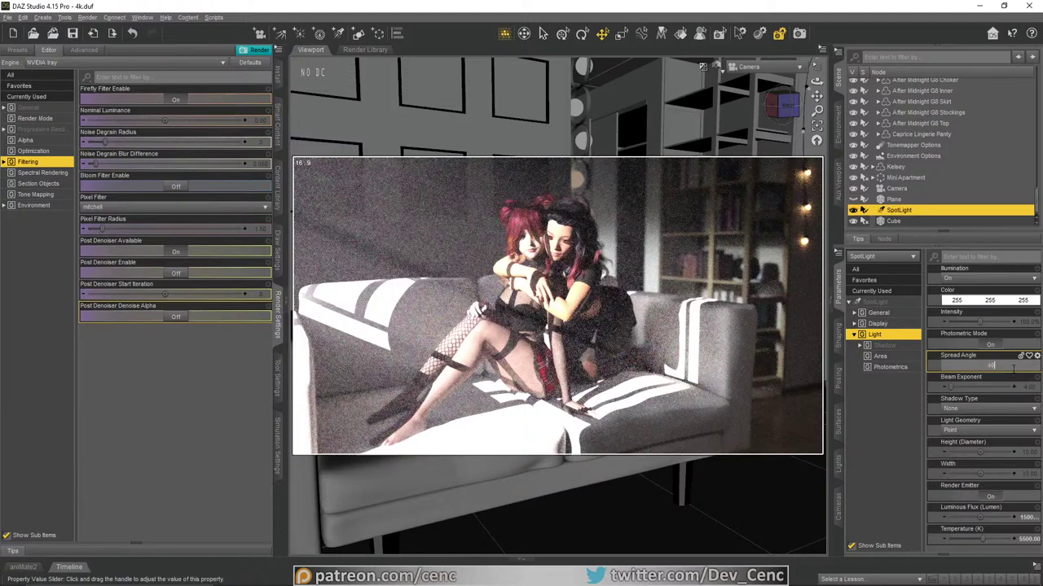
type("40")
key("Return")
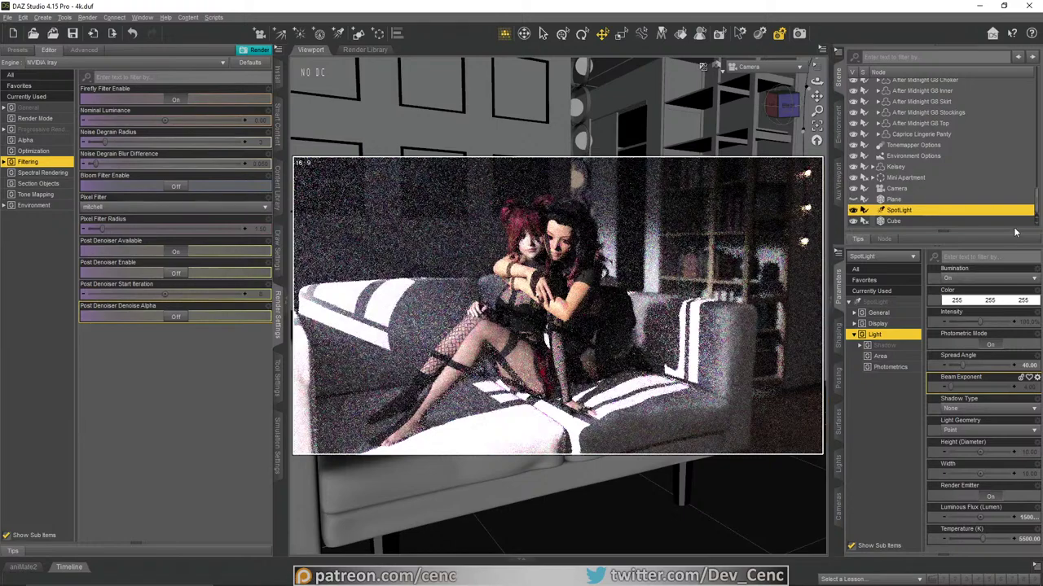
Step: Make the Plane visible in the scene, and view the reference render Morning_Sunshine_2.jpg in Photos before closing it
left_click(854, 199)
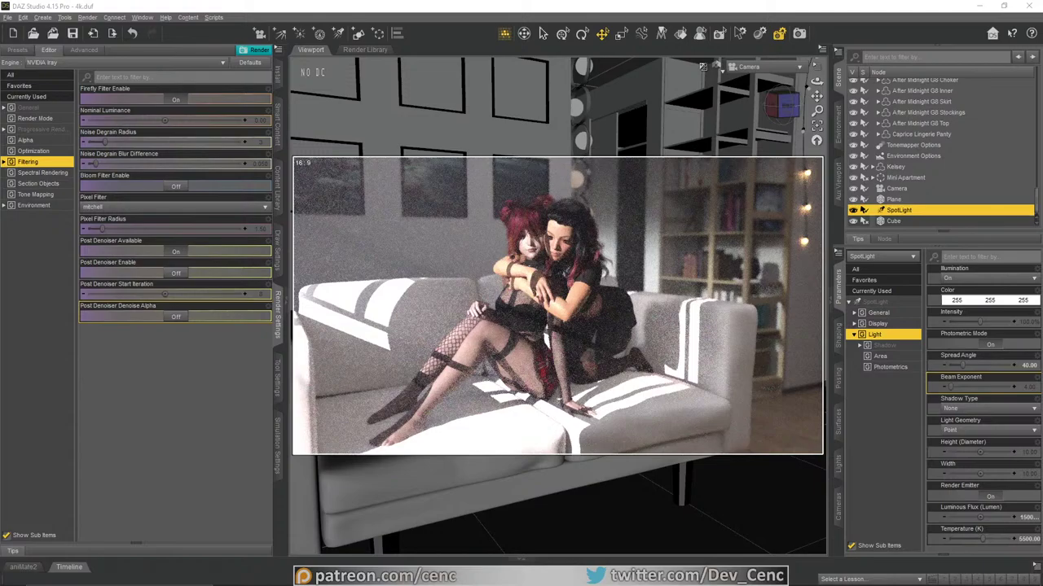
key("alt+Tab")
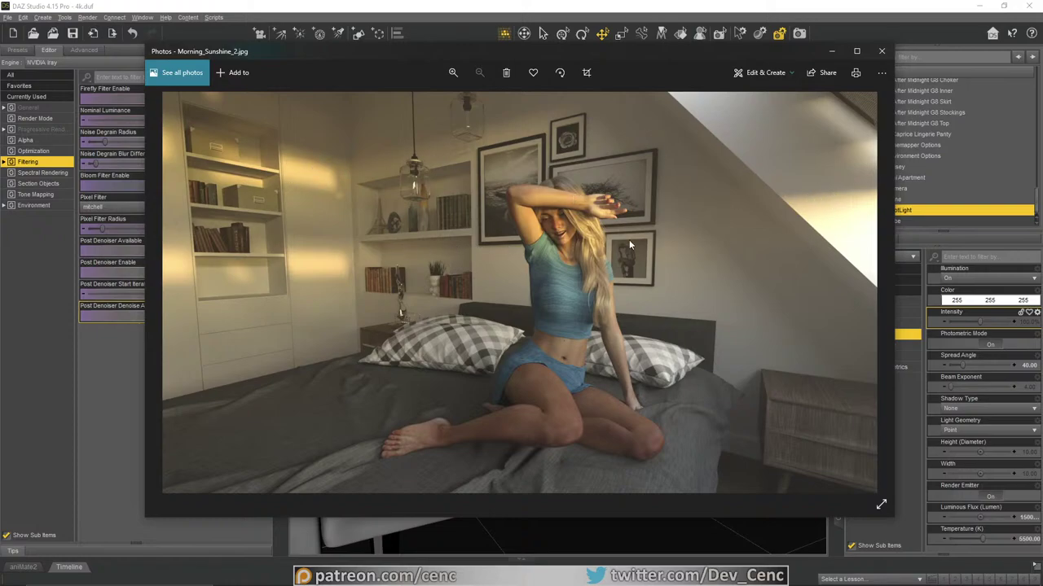
left_click(882, 54)
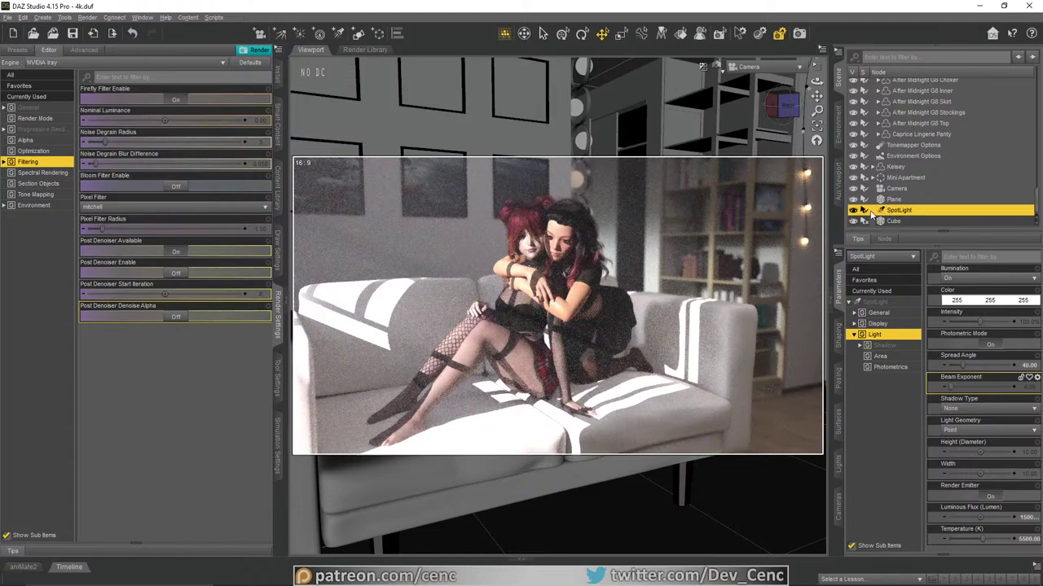
Step: Leave the Iray preview for a textured viewport and turn Kelsey's head and eyes 100% toward the camera using Look at Camera
left_click(702, 66)
left_click(714, 170)
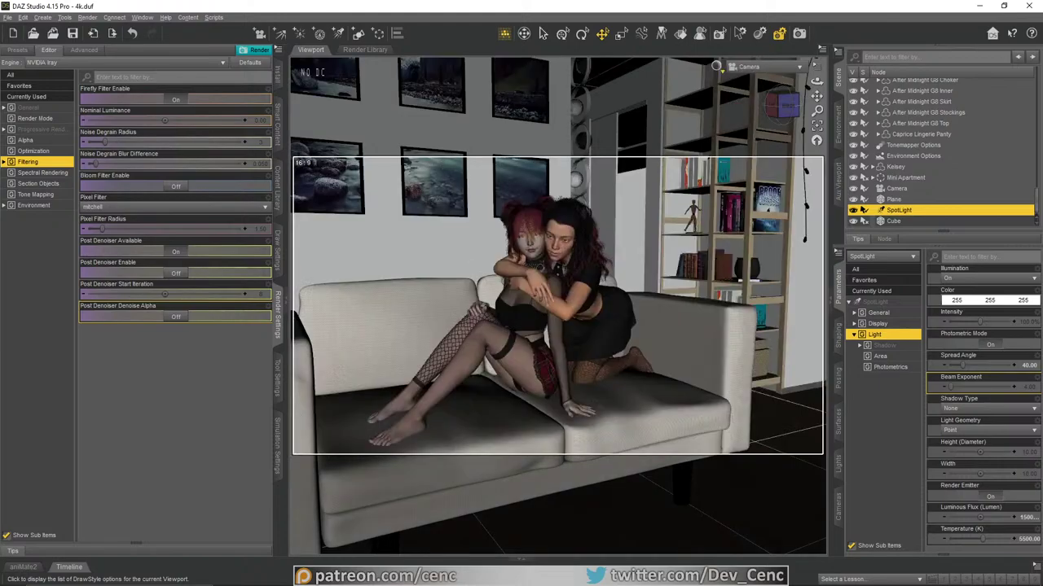
left_click(560, 252)
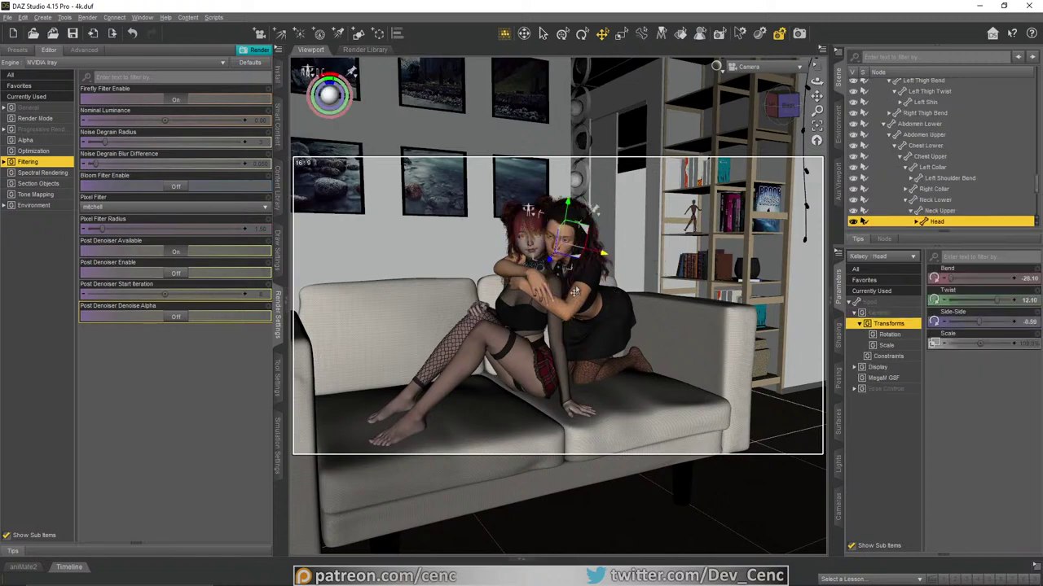
left_click(209, 18)
left_click(234, 82)
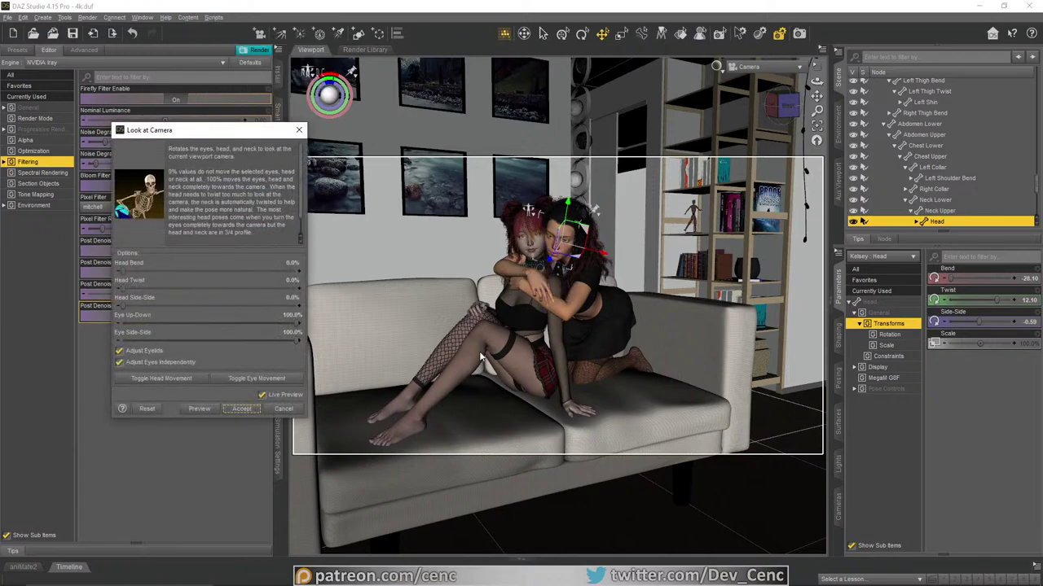
left_click(205, 410)
left_click(186, 380)
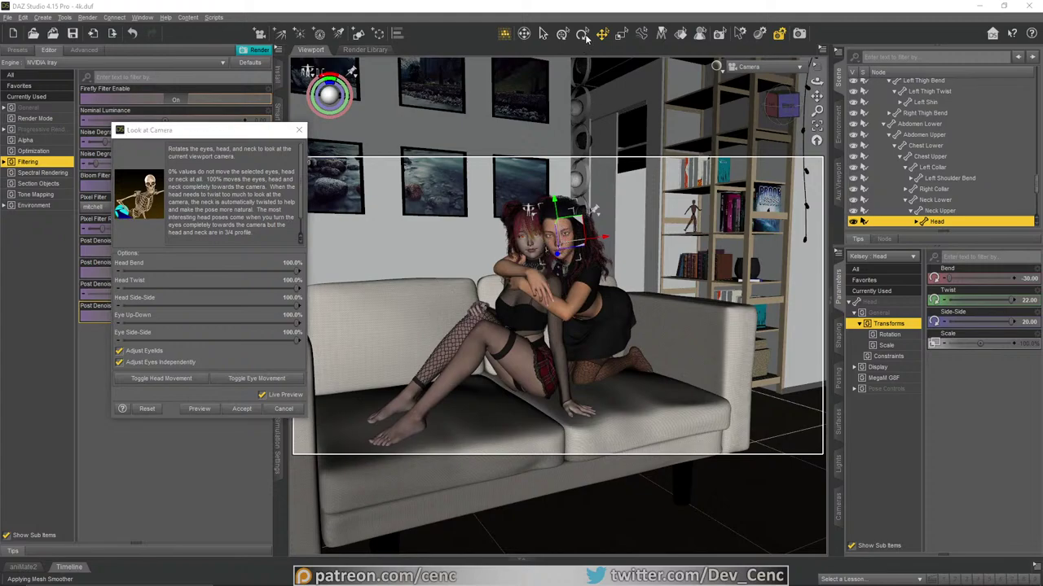
left_click(242, 409)
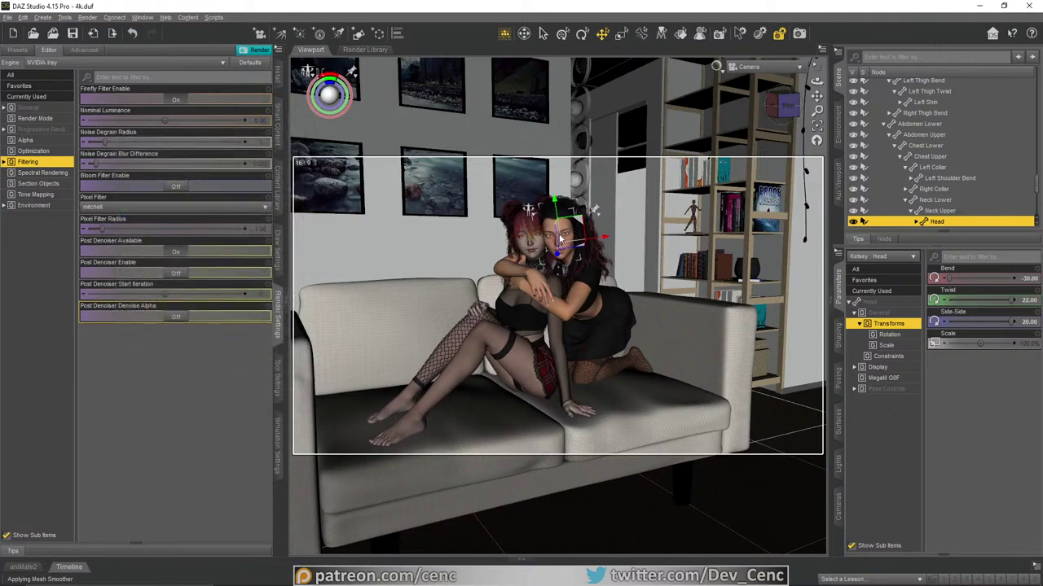
Step: Rotate Kelsey's head upright with the Rotate tool, to about 20.6 Twist and 2.4 Side-Side
left_click(581, 33)
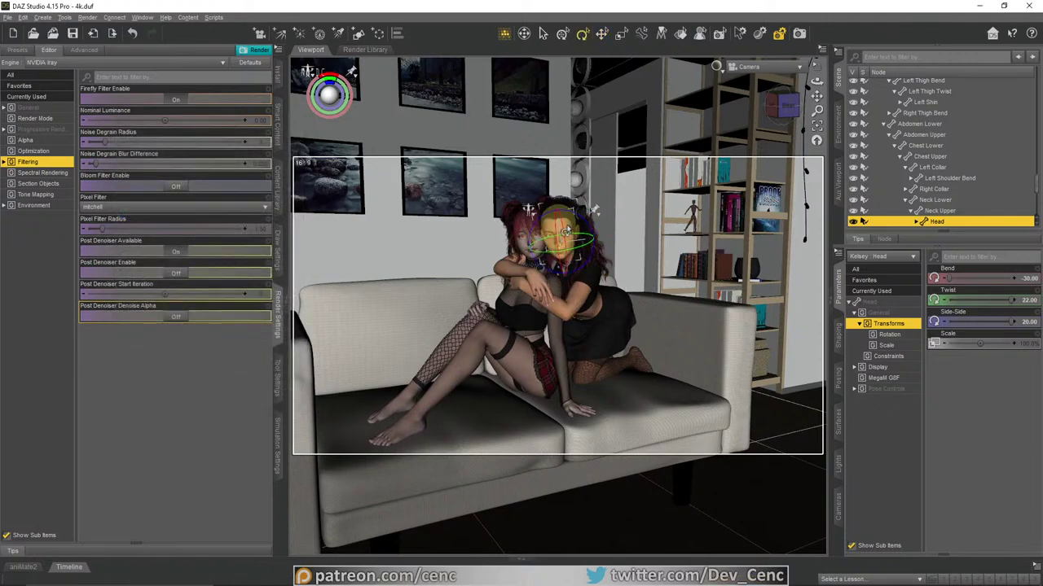
left_click_drag(585, 231, 588, 236)
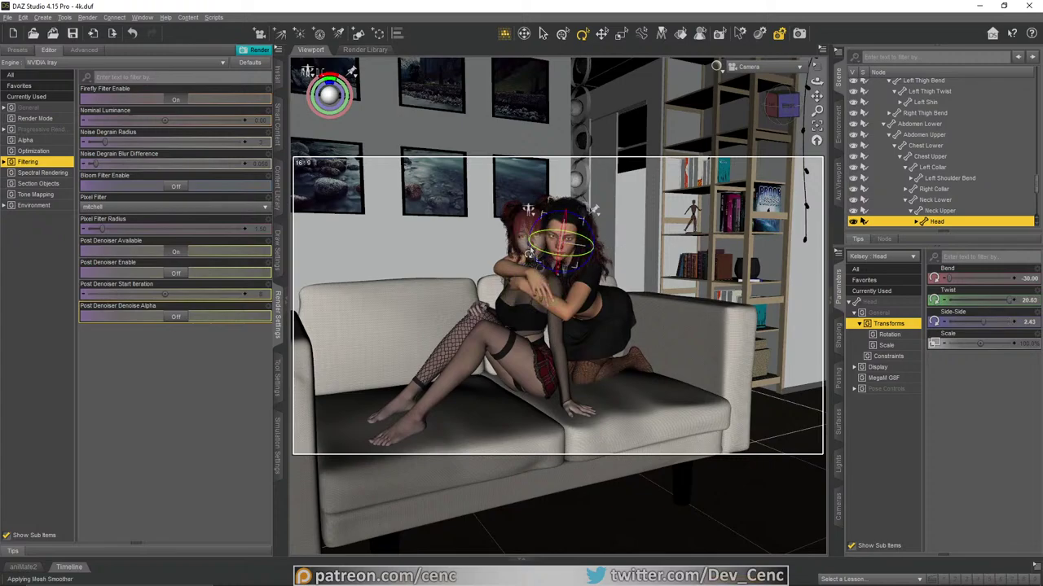
Step: Apply Look at Camera to Pei's head with head movement at 0% and eye movement at 100%, and clear the selection
left_click(522, 248)
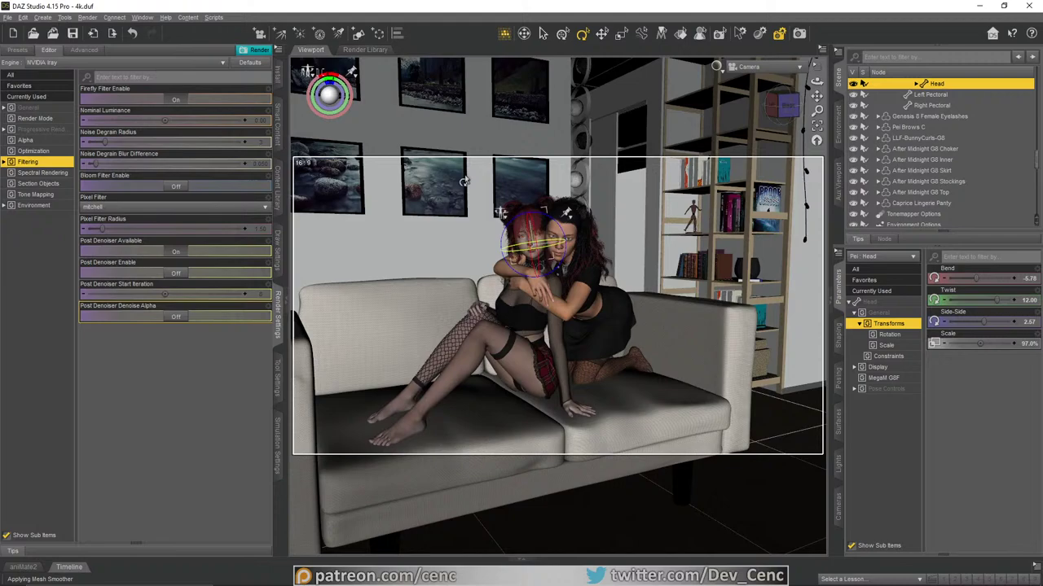
left_click(214, 17)
left_click(218, 95)
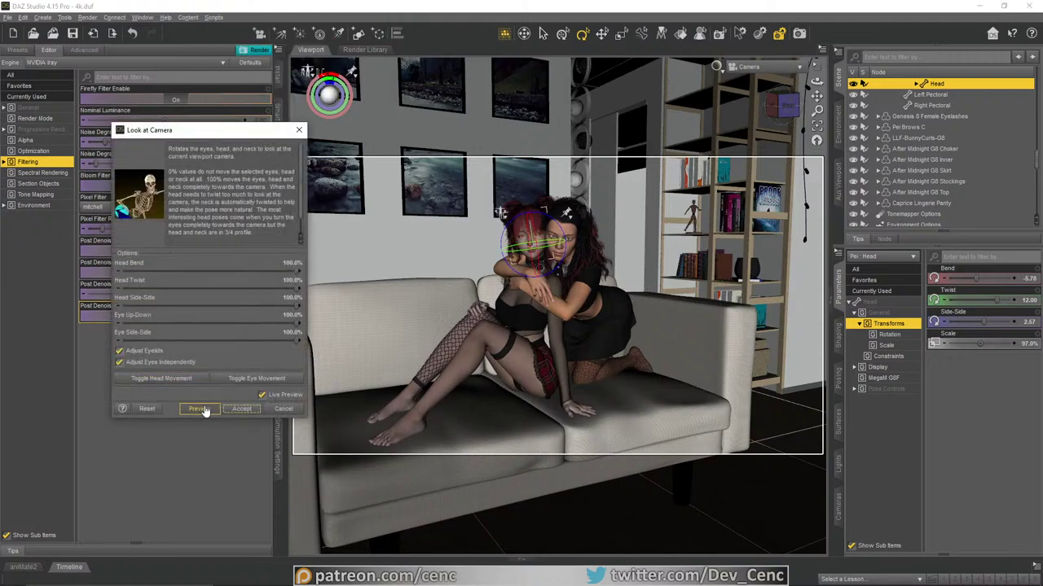
left_click(200, 409)
left_click(167, 379)
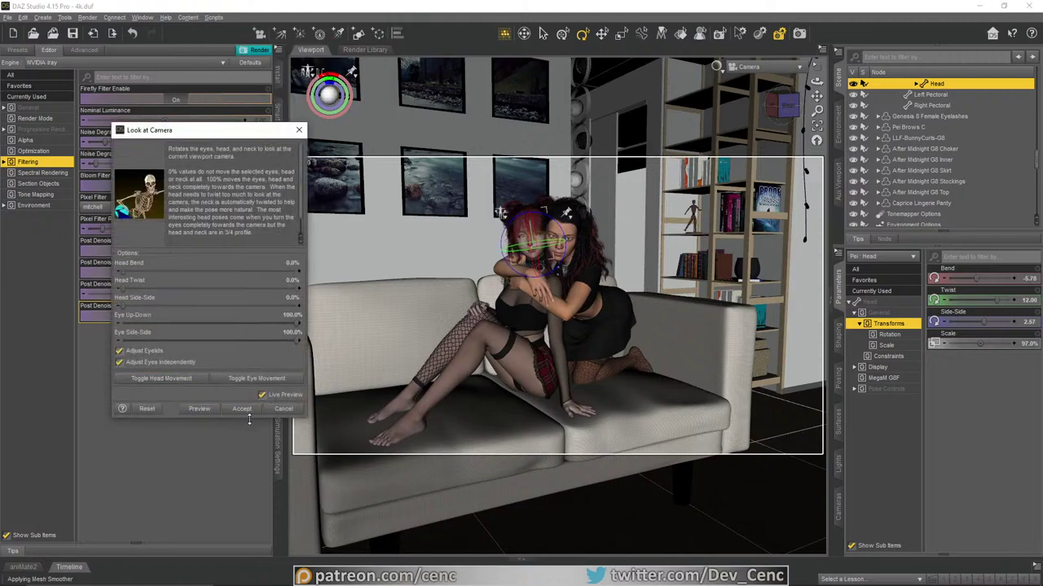
left_click(241, 409)
key("ctrl+shift+a")
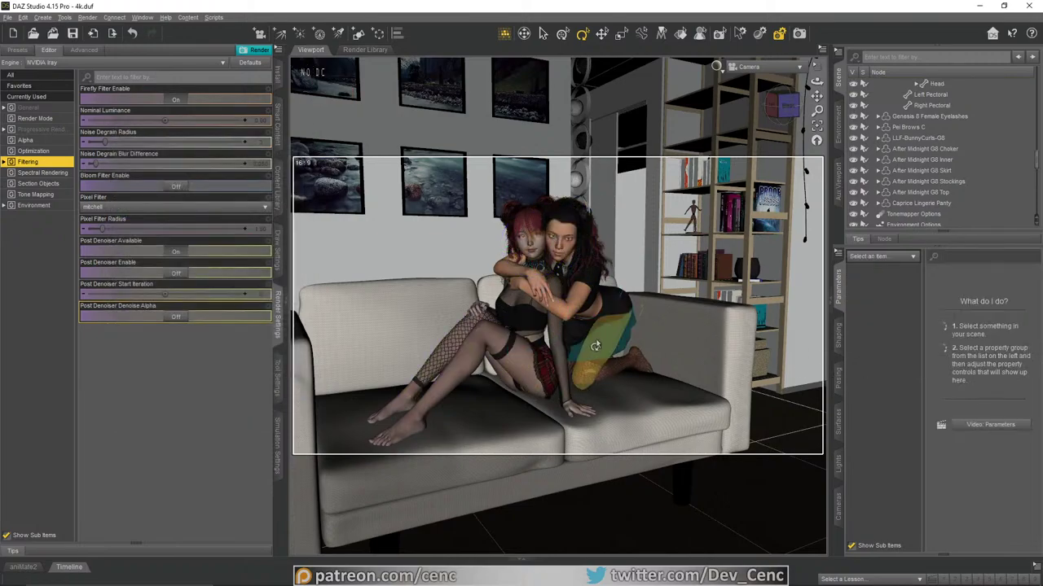
Step: Apply the Kelsey 02a MU02 makeup material preset to the Kelsey figure
left_click(562, 236)
left_click(838, 424)
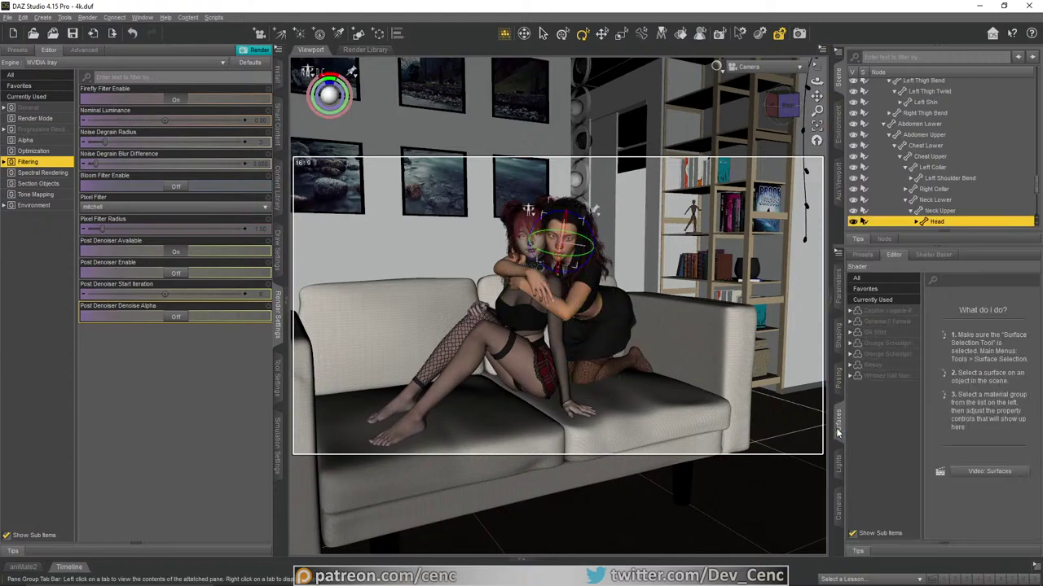
left_click(867, 279)
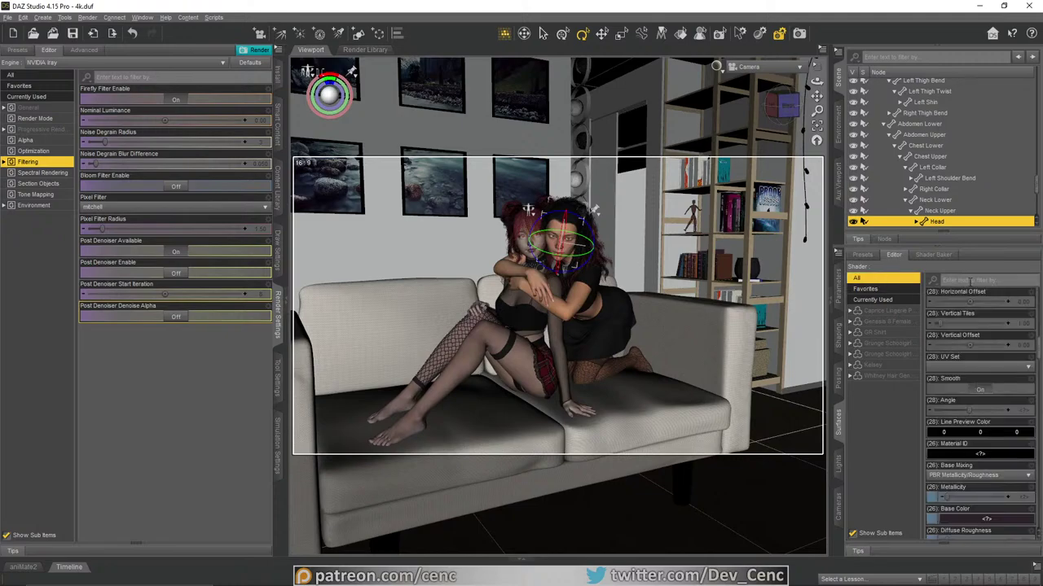
left_click(865, 256)
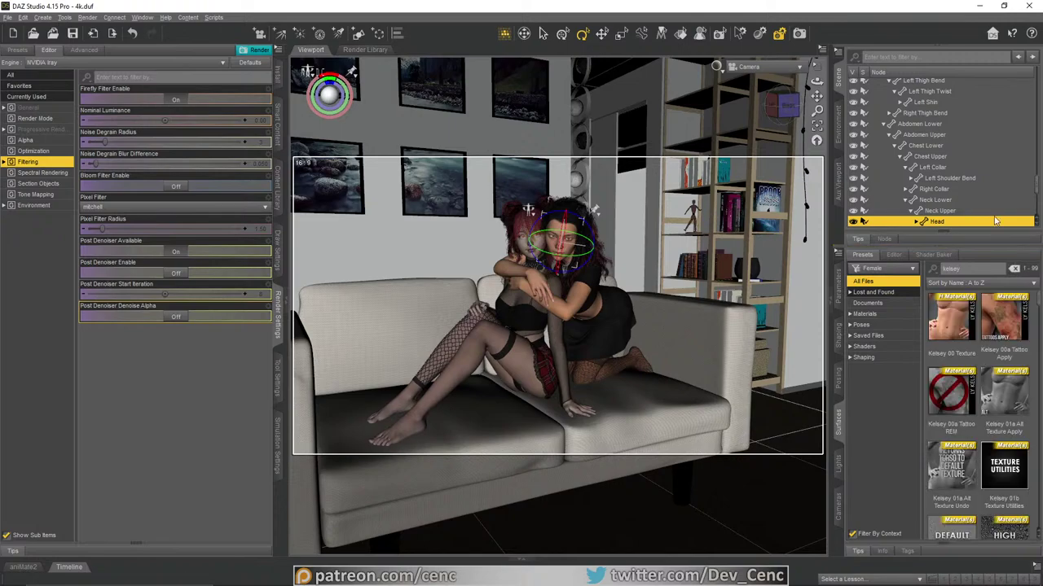
scroll(981, 393, "down", 4)
scroll(985, 440, "down", 10)
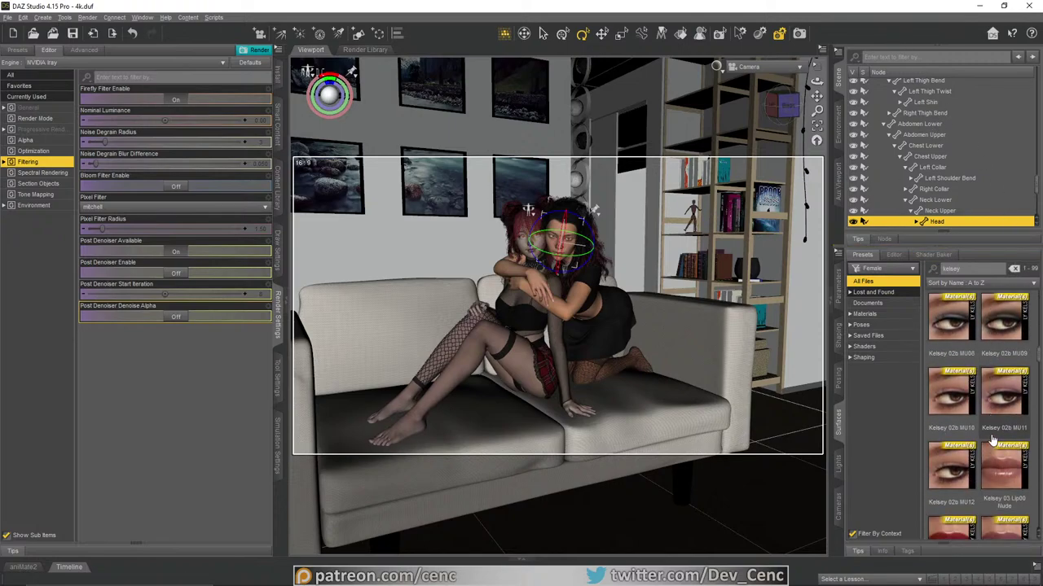
scroll(976, 431, "down", 3)
scroll(977, 432, "up", 4)
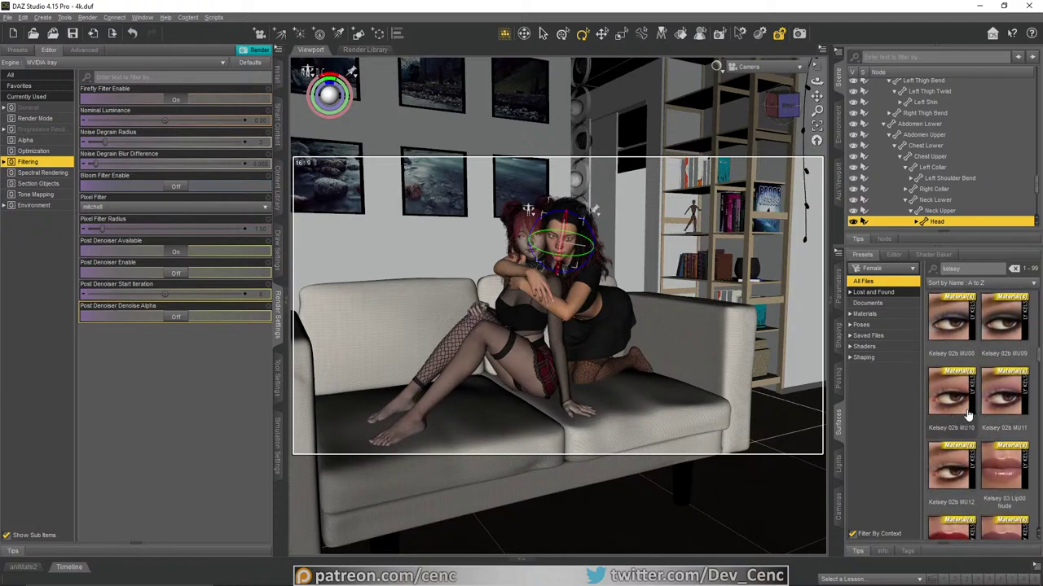
scroll(968, 416, "up", 3)
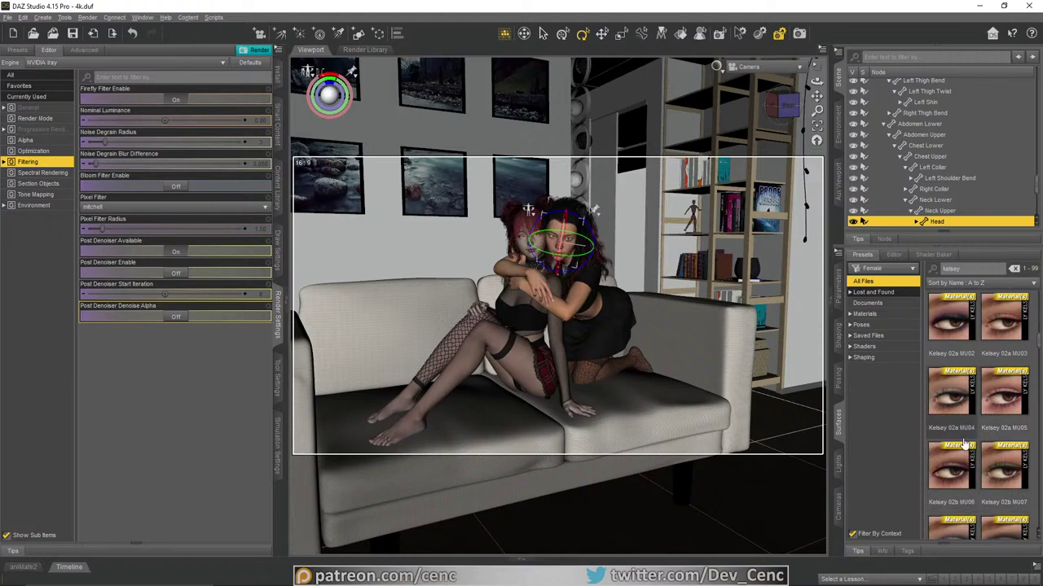
double_click(958, 326)
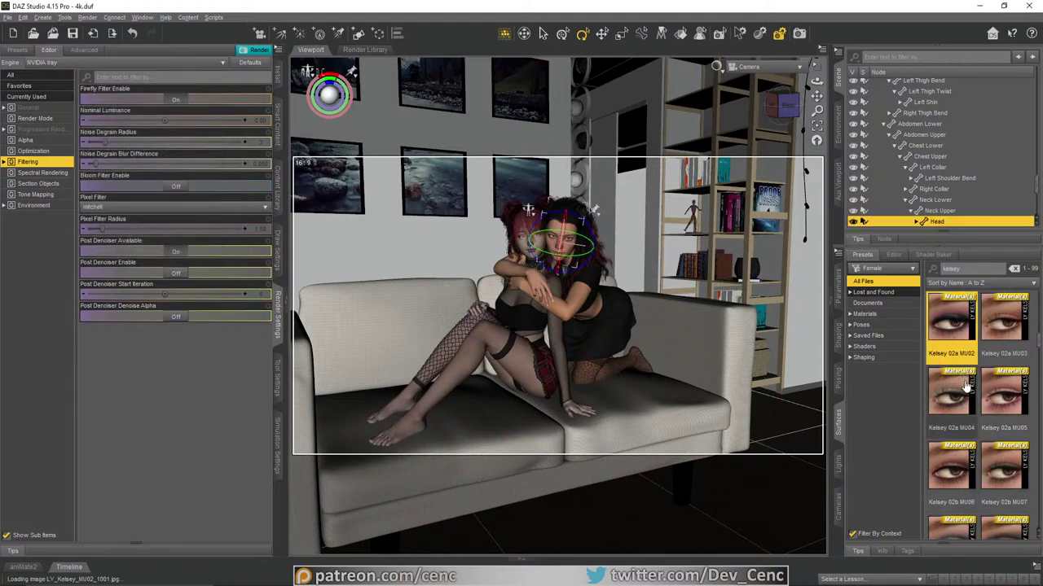
Step: Apply the Kelsey 04 Nails09 nail material preset to the Kelsey figure
scroll(968, 389, "down", 10)
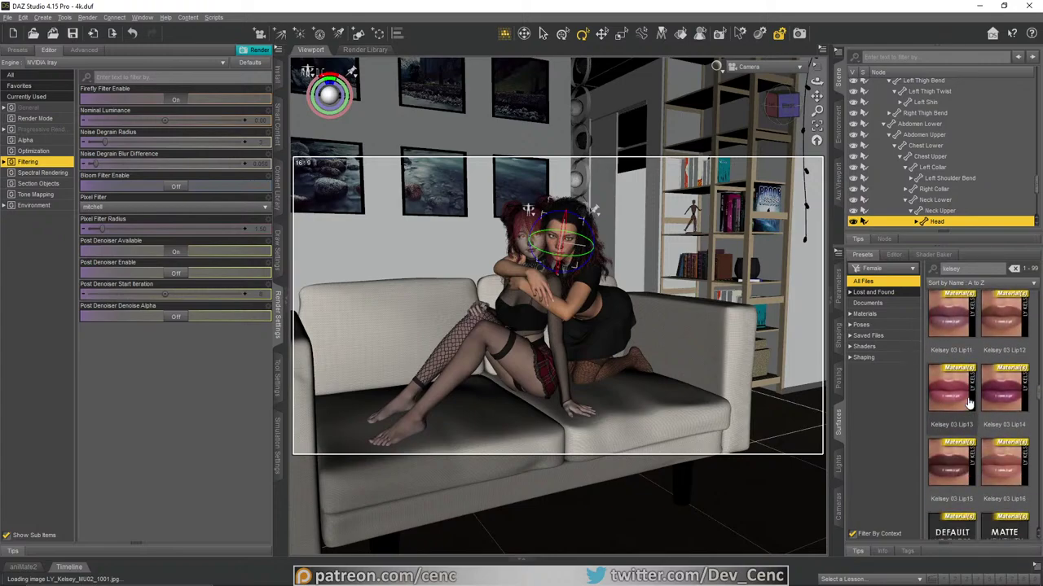
scroll(969, 402, "down", 1)
scroll(970, 399, "down", 8)
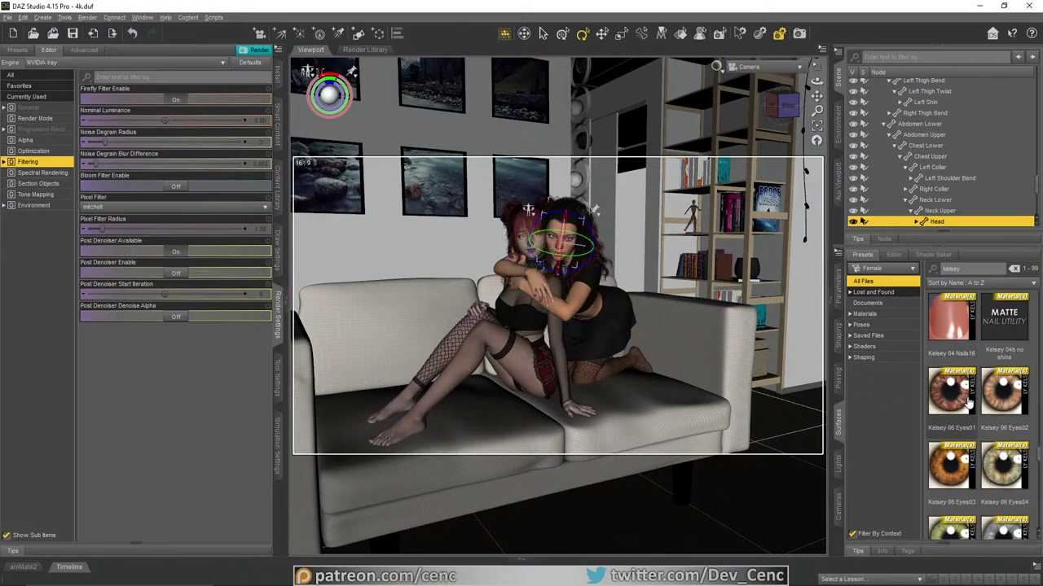
scroll(969, 399, "up", 8)
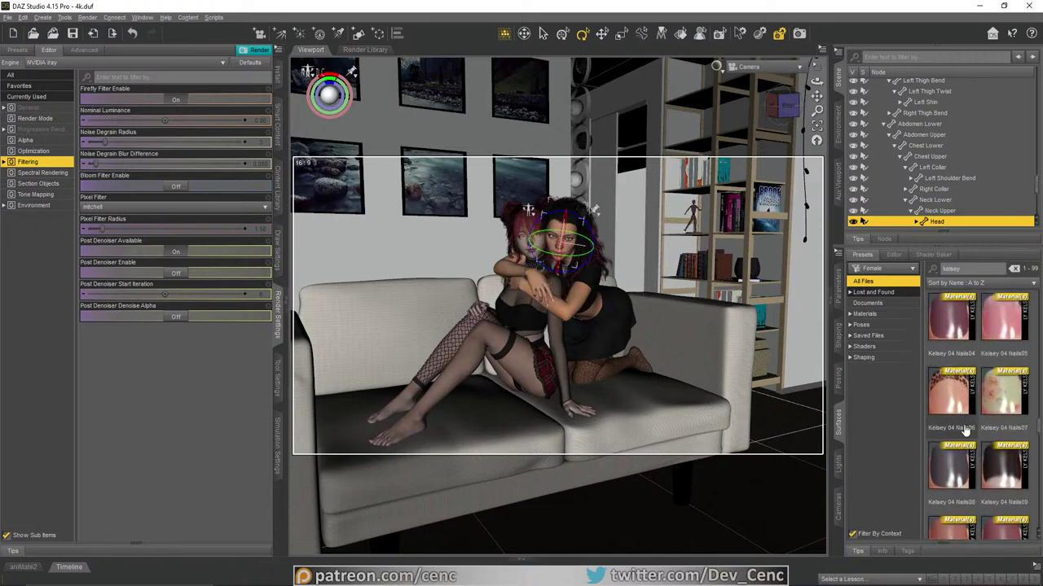
scroll(986, 407, "up", 3)
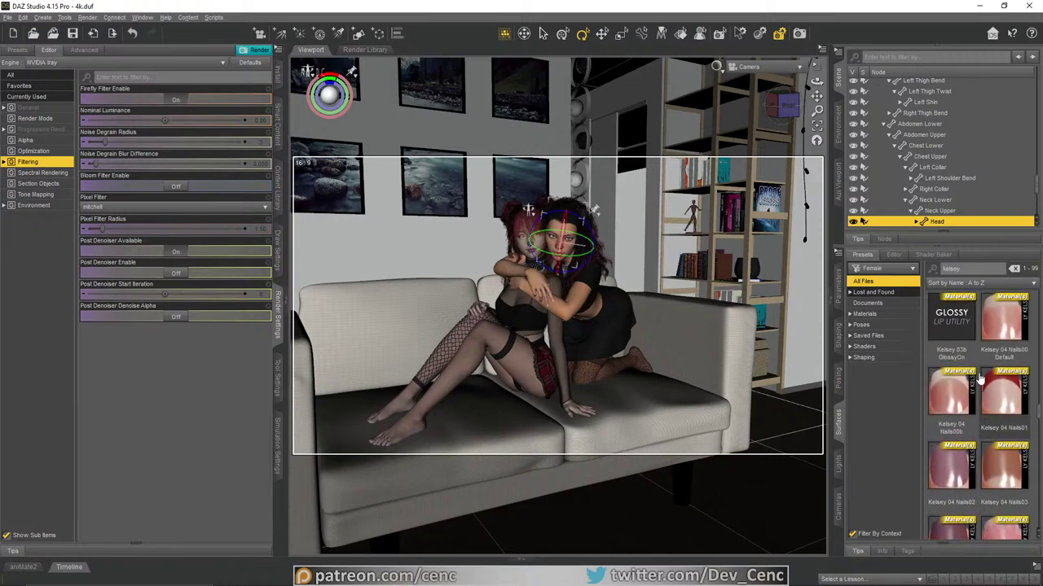
scroll(978, 470, "down", 3)
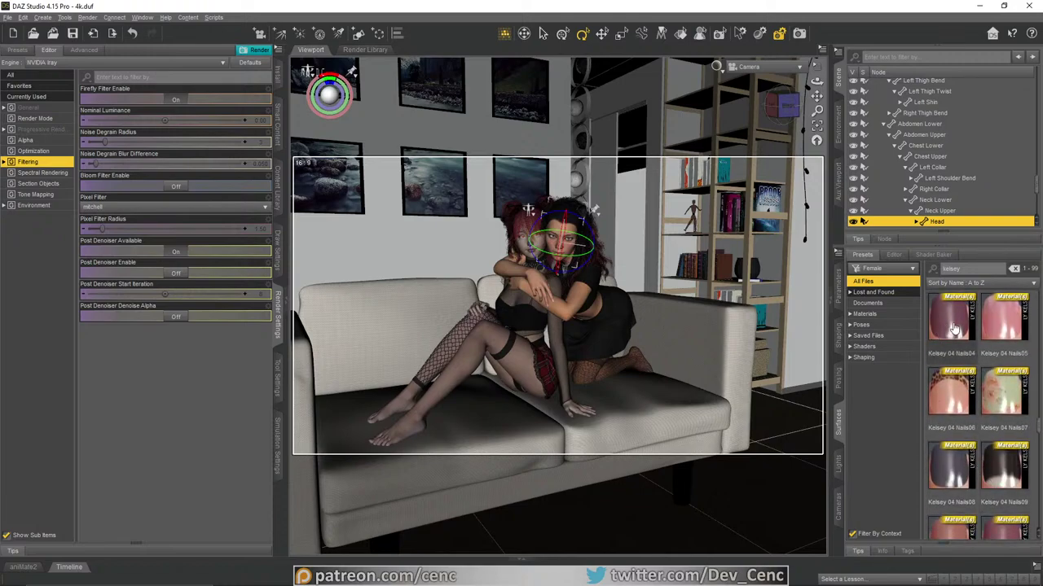
double_click(1003, 466)
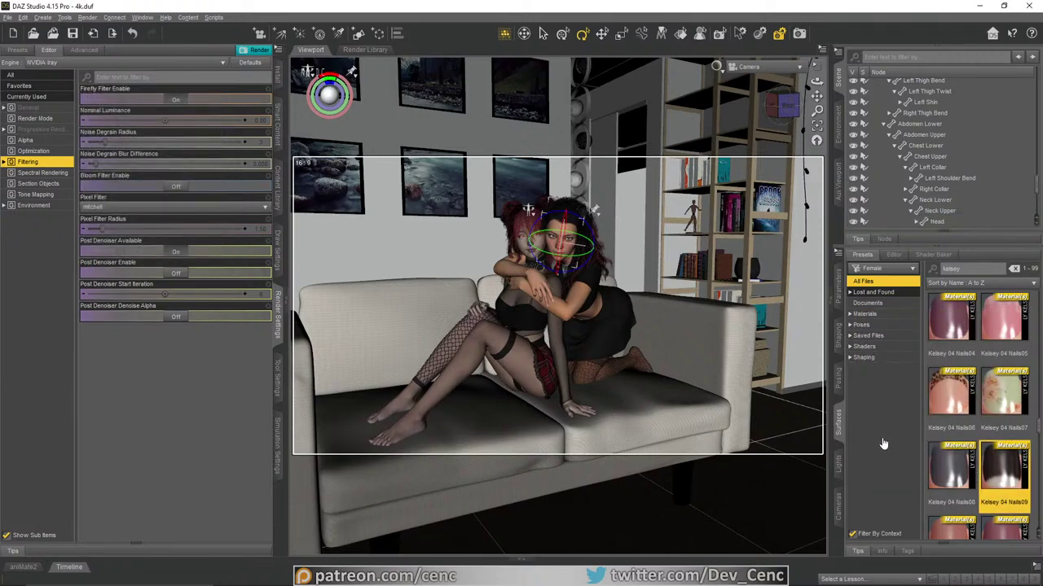
mouse_move(927, 446)
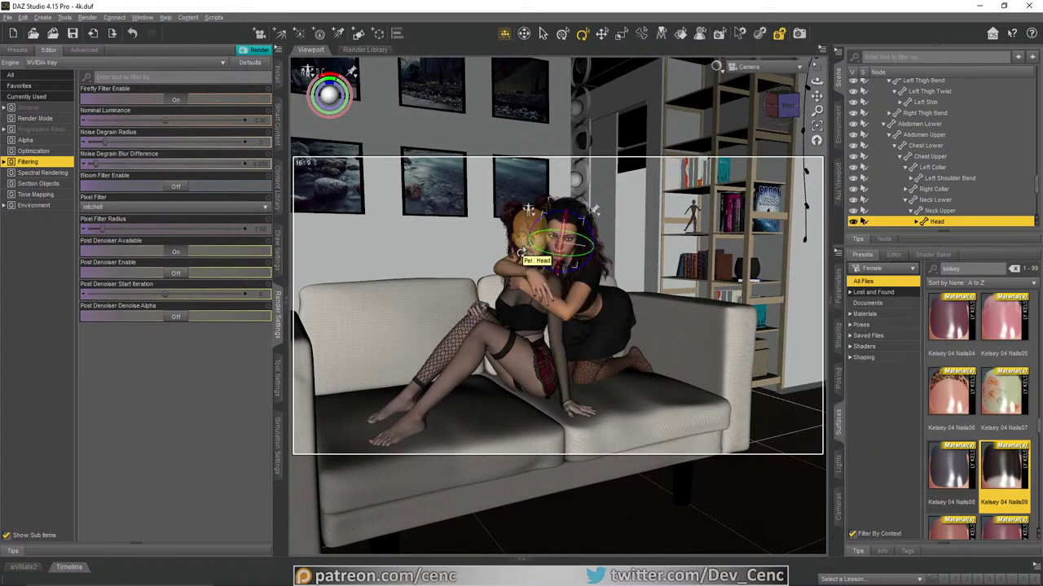
Step: Open the Expressions pose controls for Kelsey's head and expand their subgroups
left_click(501, 213)
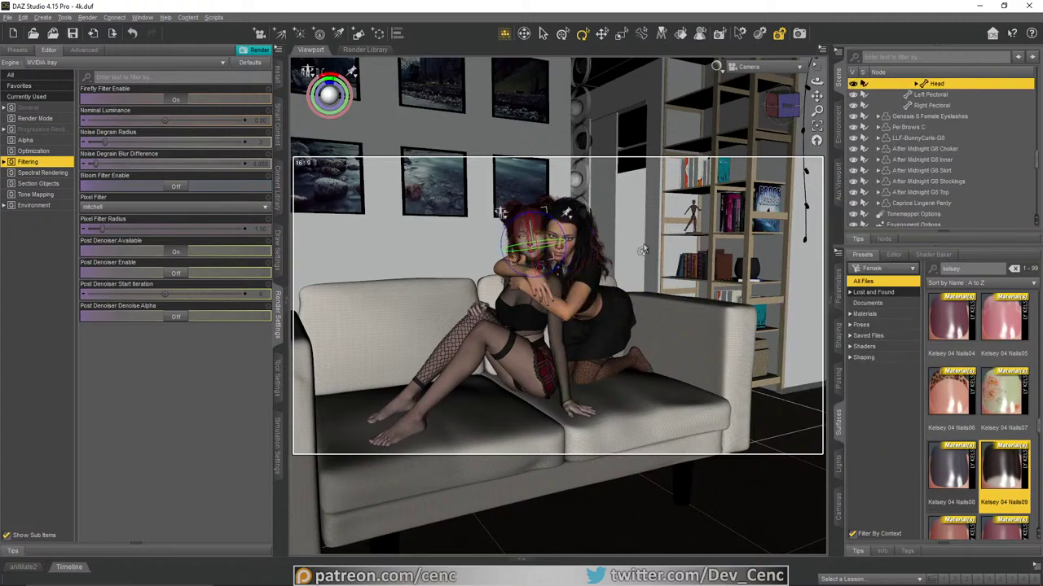
left_click(562, 232)
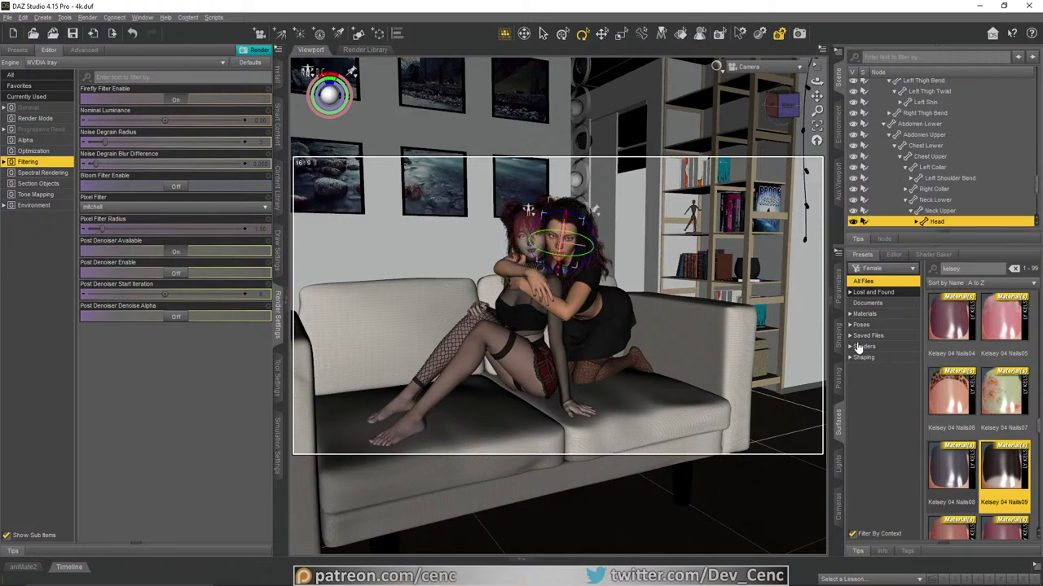
left_click(838, 295)
left_click(870, 392)
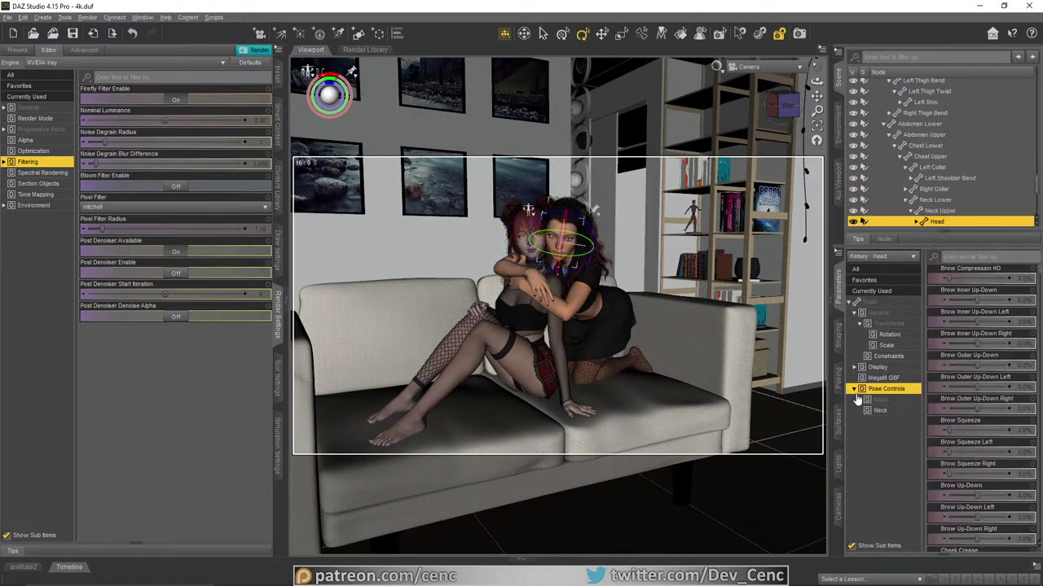
left_click(877, 400)
left_click(859, 400)
left_click(895, 432)
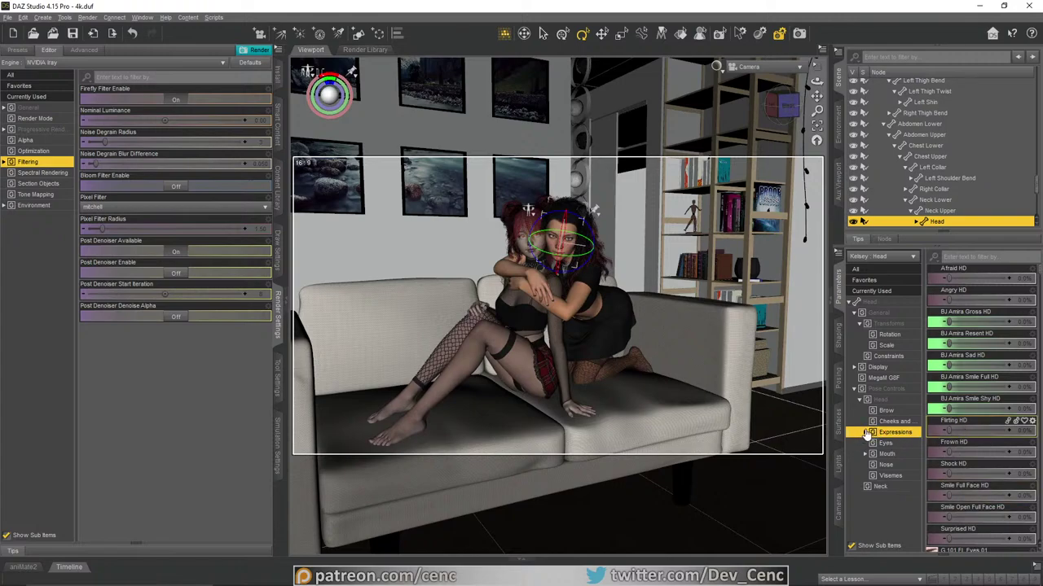
left_click(865, 433)
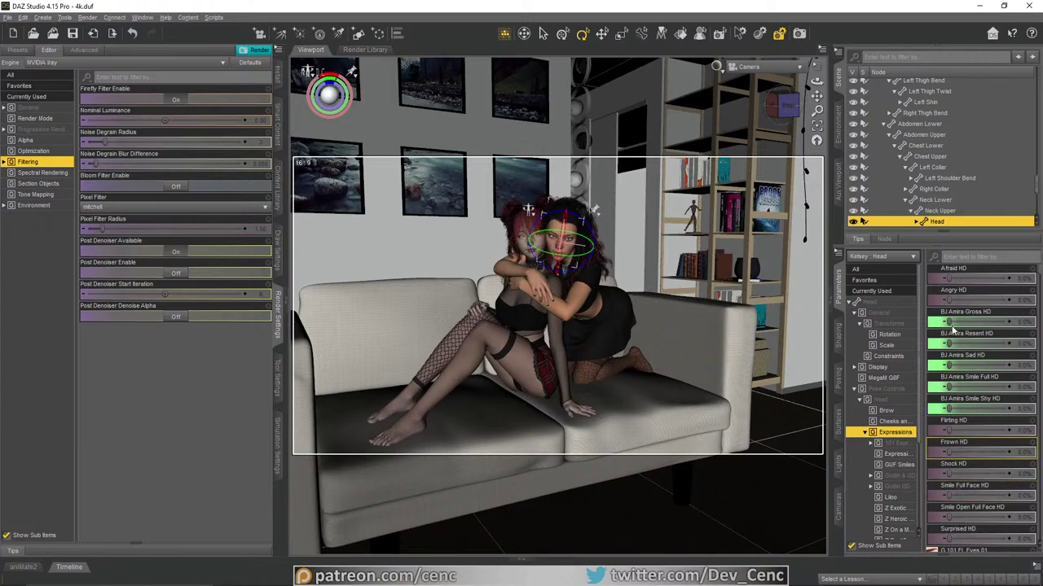
Step: Switch from the Camera view to the Perspective View and frame Kelsey's head close up from the front
left_click(750, 67)
left_click(748, 72)
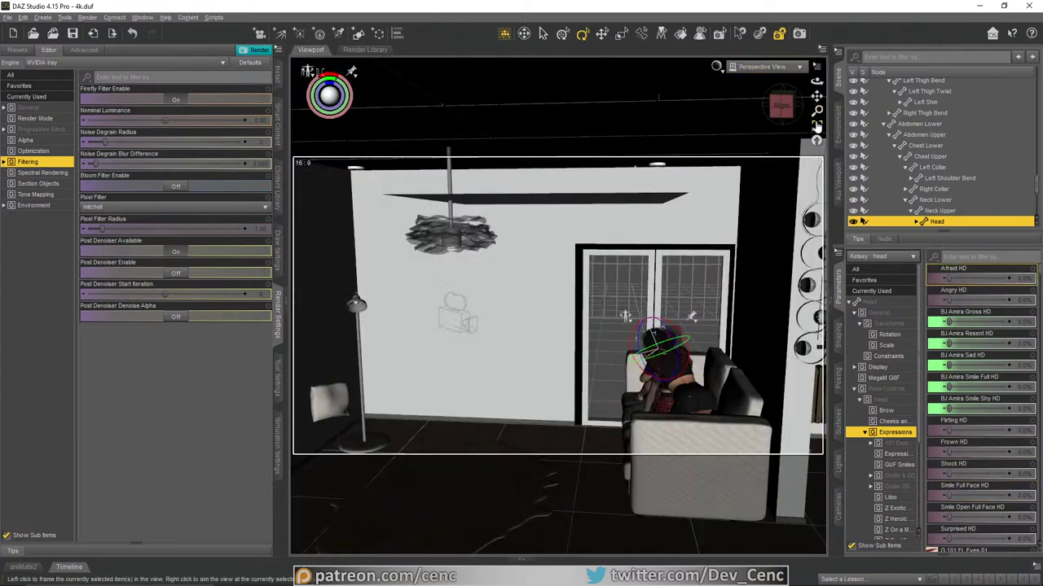
left_click(816, 126)
left_click_drag(816, 82, 937, 85)
scroll(683, 195, "up", 6)
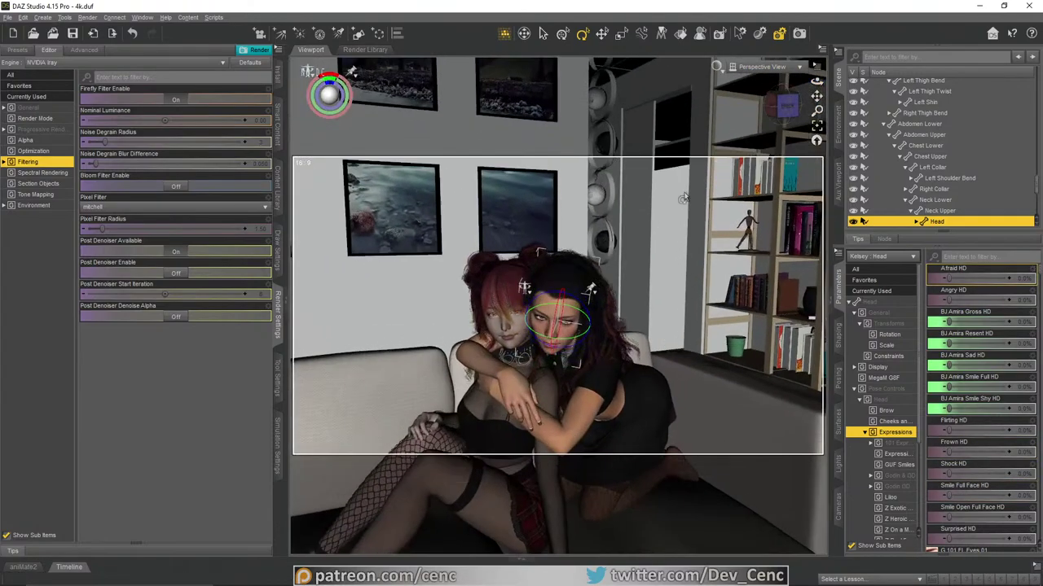
scroll(683, 192, "up", 4)
left_click_drag(817, 82, 818, 108)
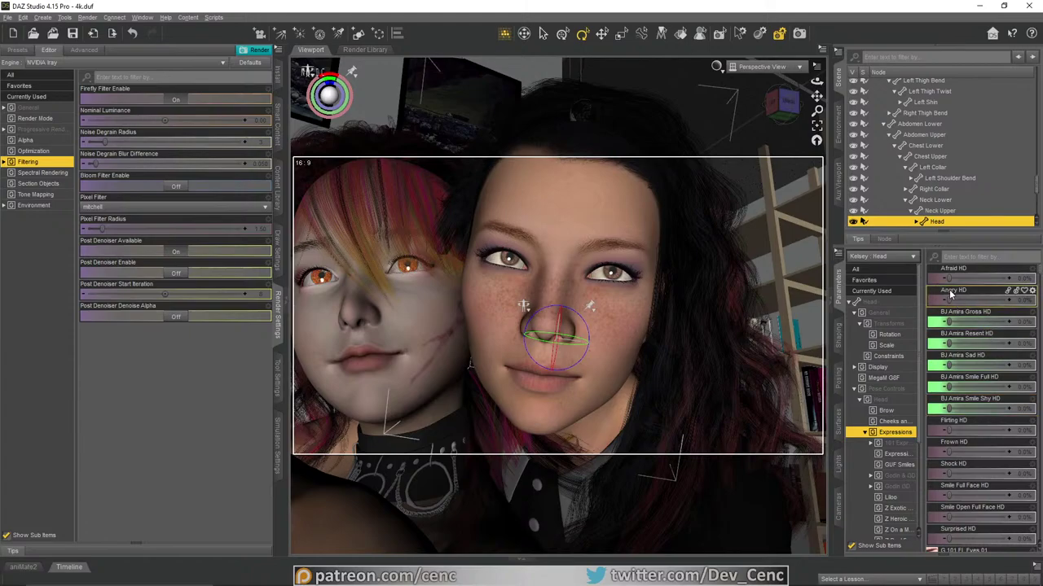
Step: Try the Angry HD expression on Kelsey's head at 100% and weaker strengths, try Afraid HD, and reset both to 0%
left_click_drag(949, 299, 1028, 300)
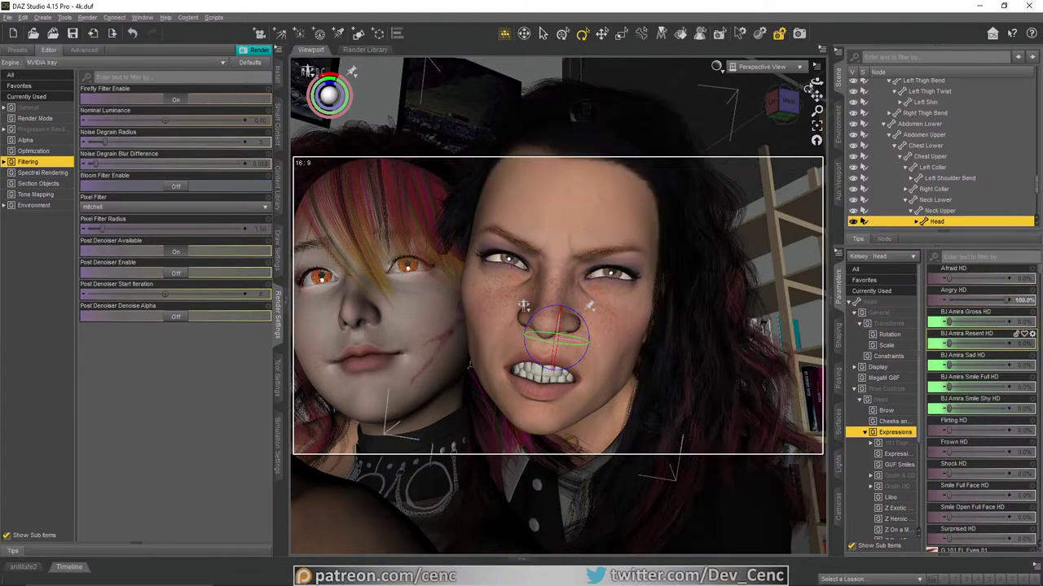
mouse_move(328, 94)
left_mouse_down()
mouse_move(383, 102)
mouse_move(329, 94)
left_mouse_up()
left_click_drag(816, 81, 816, 101)
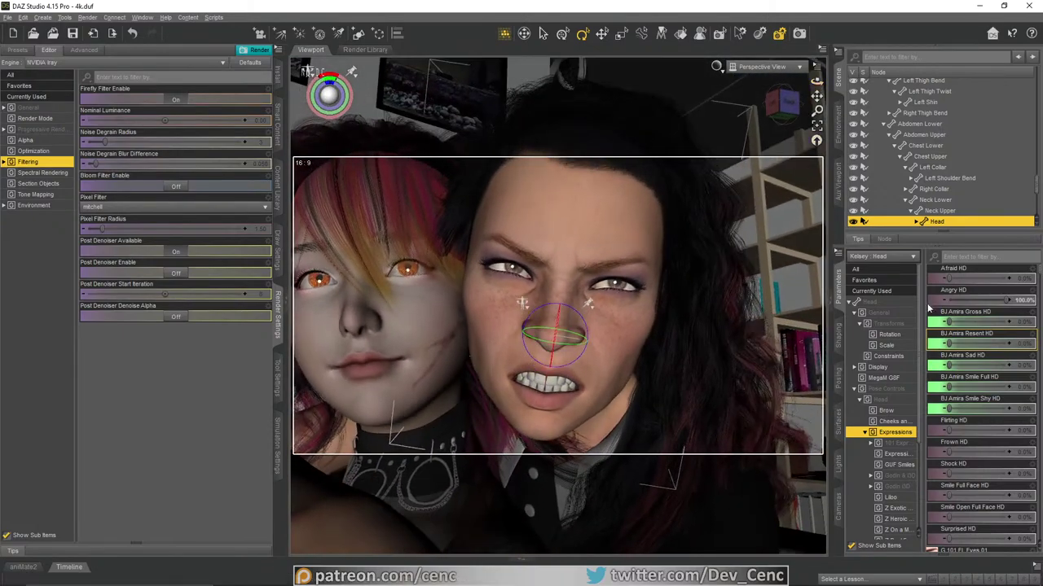
left_click_drag(1003, 302, 989, 302)
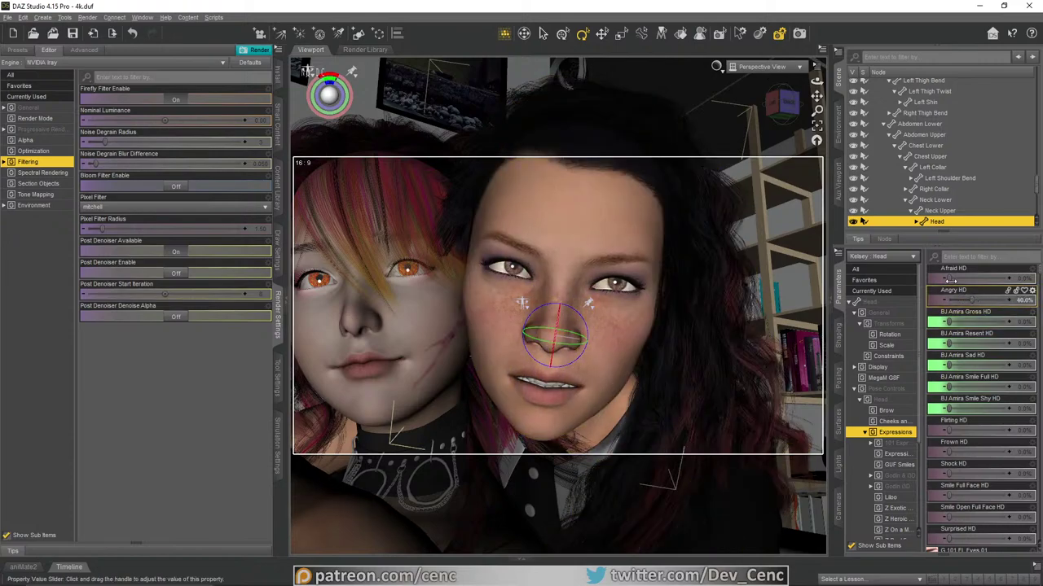
left_click_drag(949, 278, 878, 279)
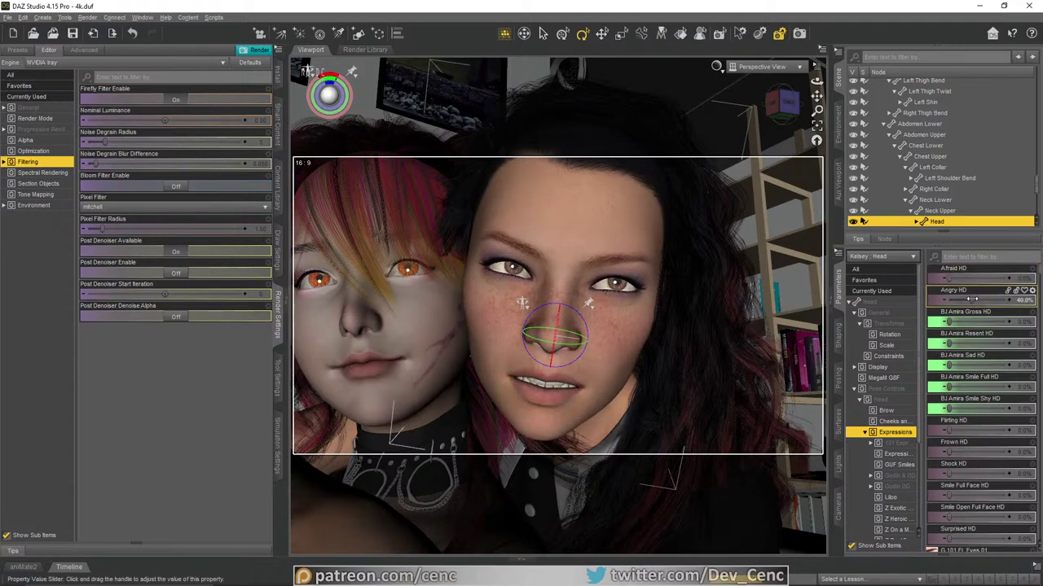
left_click_drag(973, 300, 1005, 300)
left_click_drag(758, 296, 725, 296)
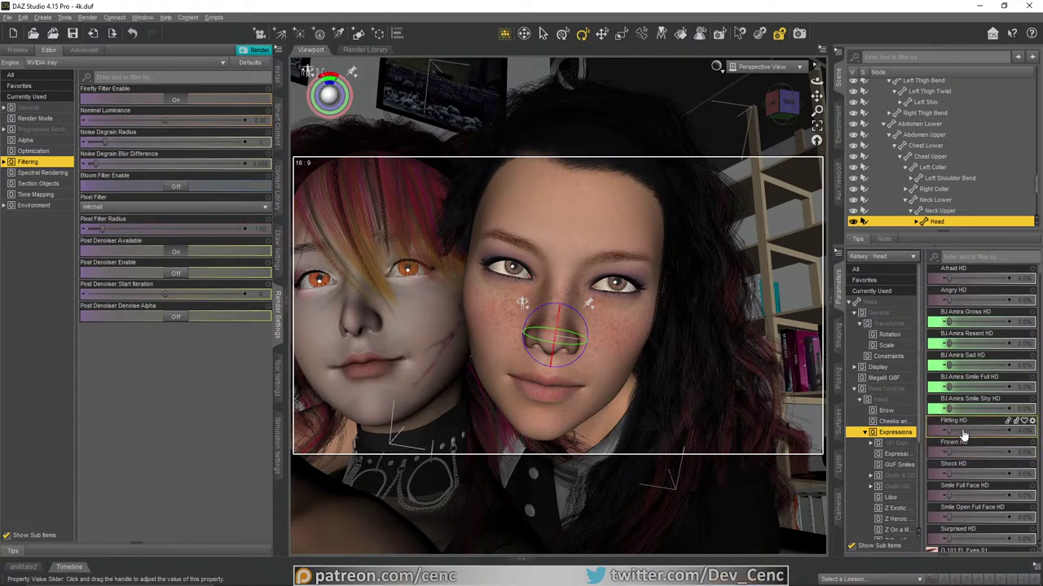
Step: Try the Flirting HD and G 101 EL Fear Concern expressions on Kelsey's head
left_click_drag(949, 430, 1031, 431)
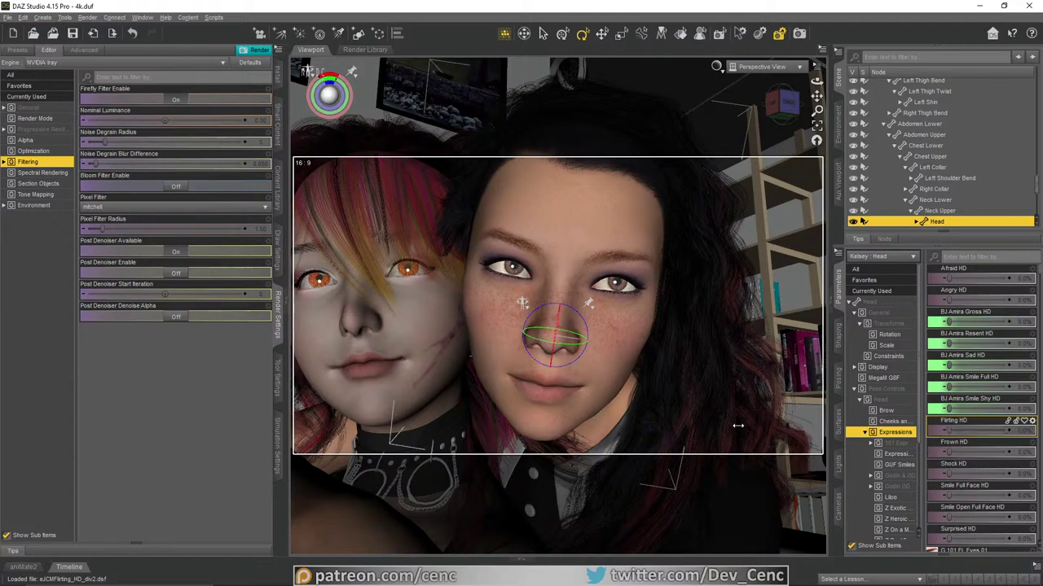
scroll(962, 440, "down", 8)
scroll(965, 454, "down", 10)
scroll(968, 463, "down", 5)
left_click_drag(972, 410, 1008, 410)
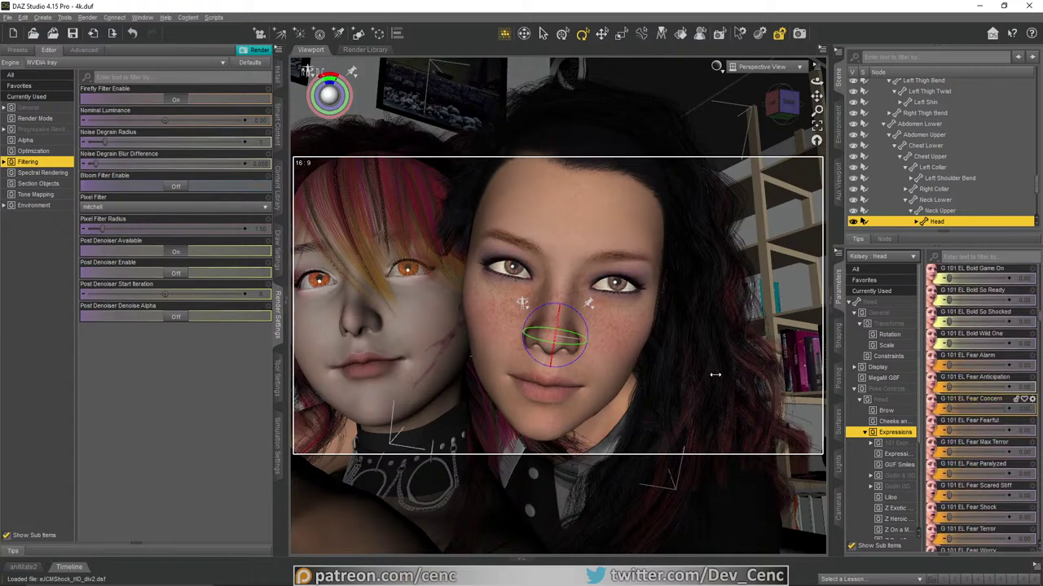
Step: Set the G 101 EL Happy Sweet expression on Pei's head to about 0.75
scroll(978, 481, "down", 10)
scroll(980, 493, "down", 1)
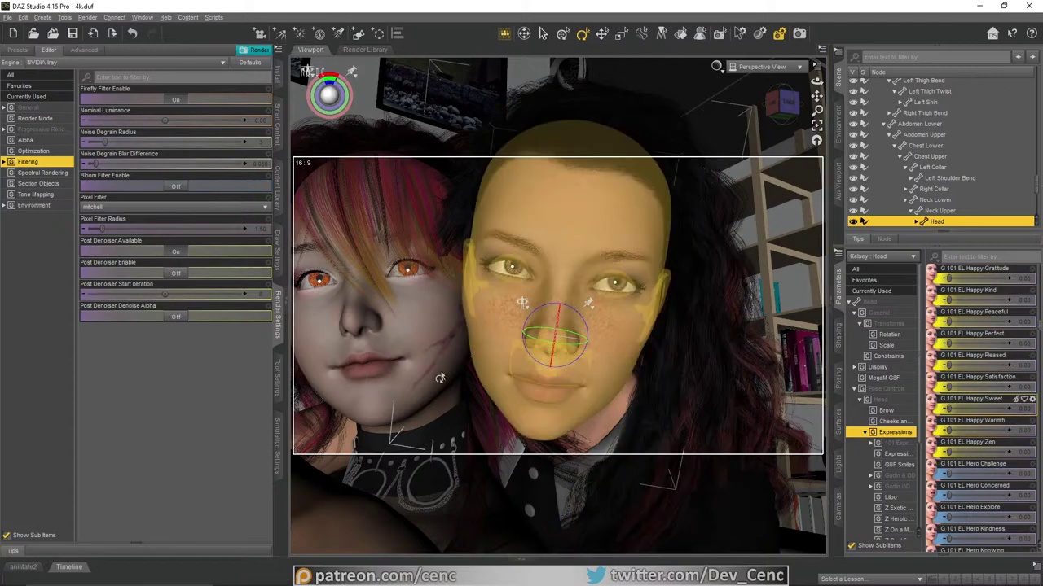
left_click(365, 311)
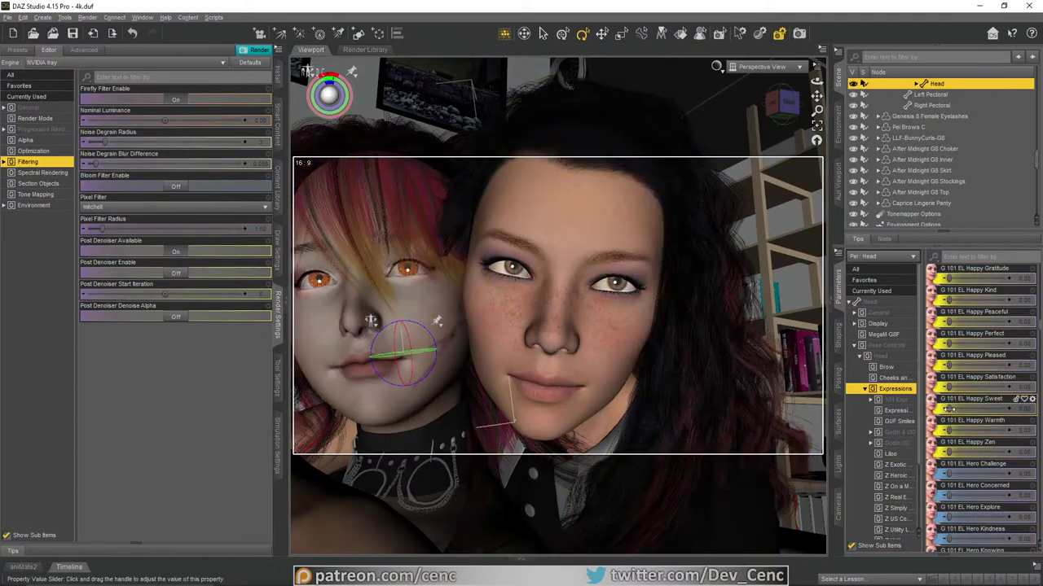
left_click_drag(984, 410, 995, 411)
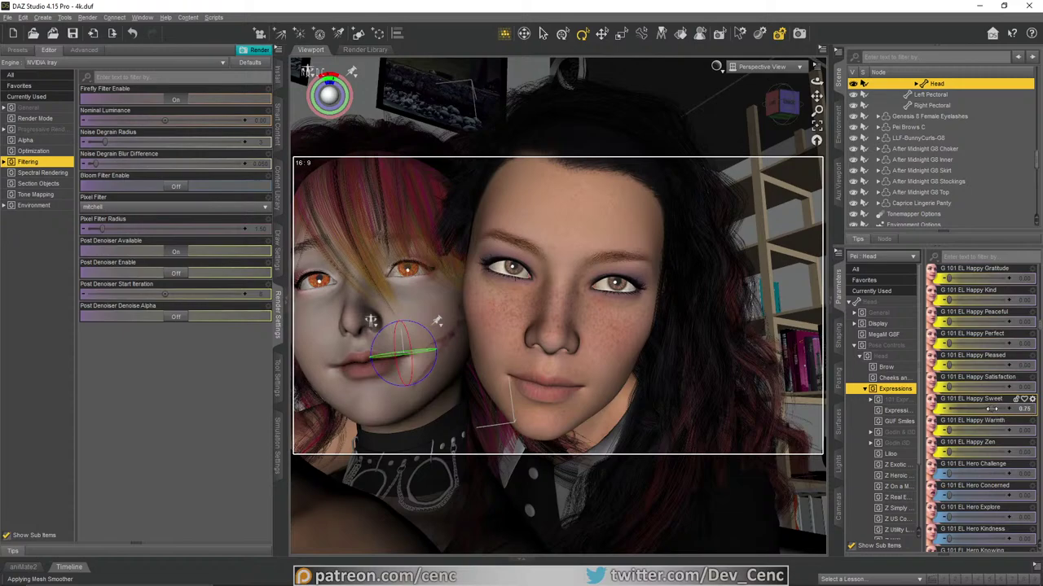
Step: Set the BJ Amira Smile Full HD expression on Kelsey's head to 61%
left_click(586, 317)
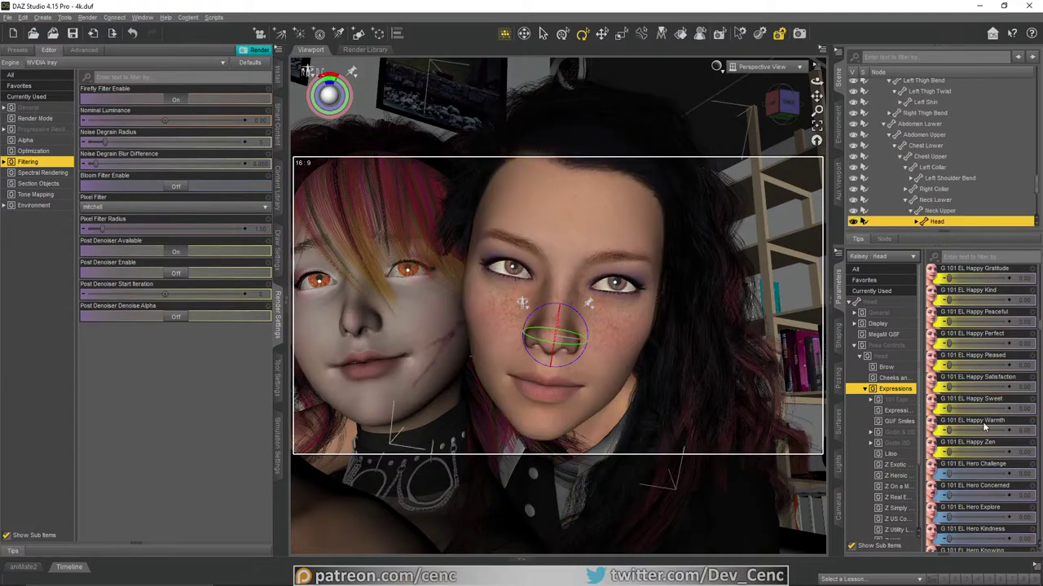
scroll(963, 471, "down", 15)
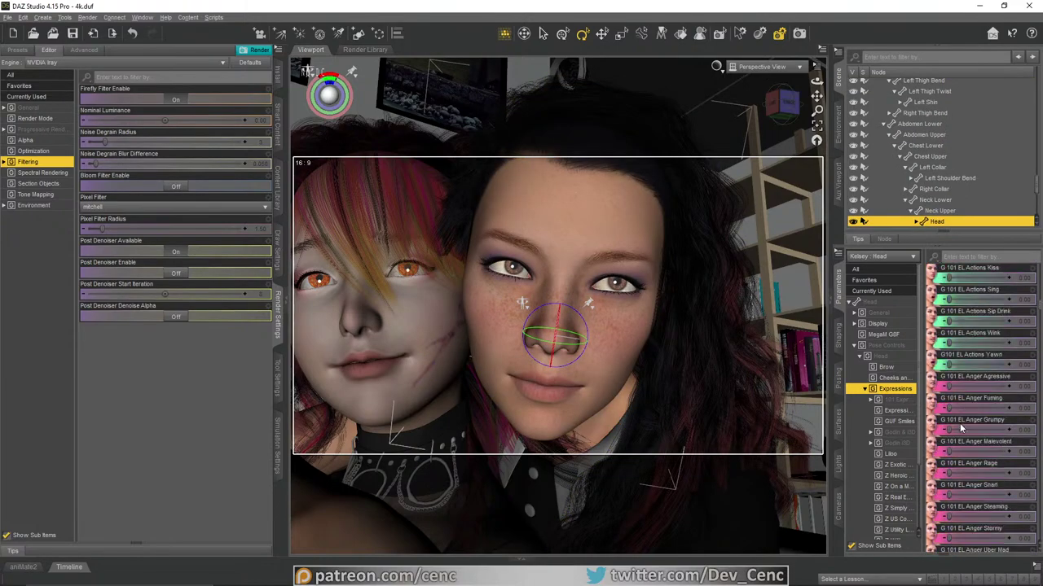
scroll(963, 425, "down", 10)
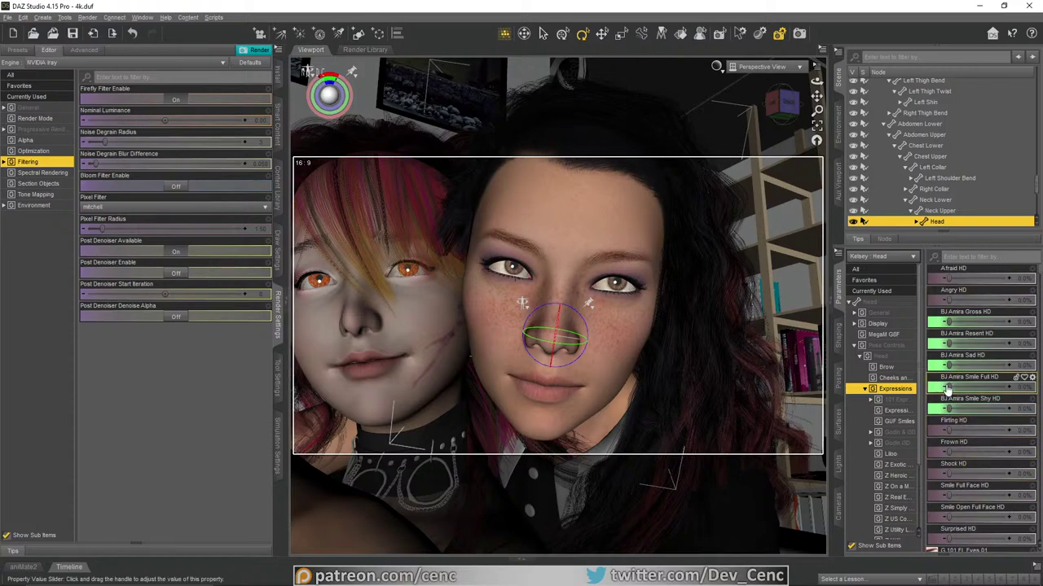
left_click_drag(950, 387, 987, 389)
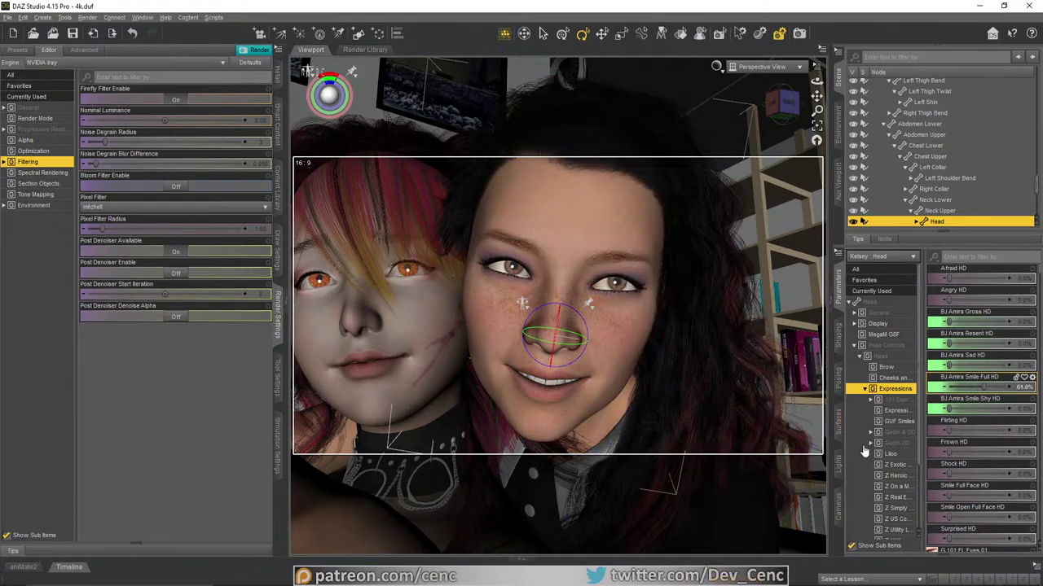
Step: Try Kelsey's Mouth Smile pose control at 100% and reset it to 0%
left_click(865, 390)
left_click(885, 410)
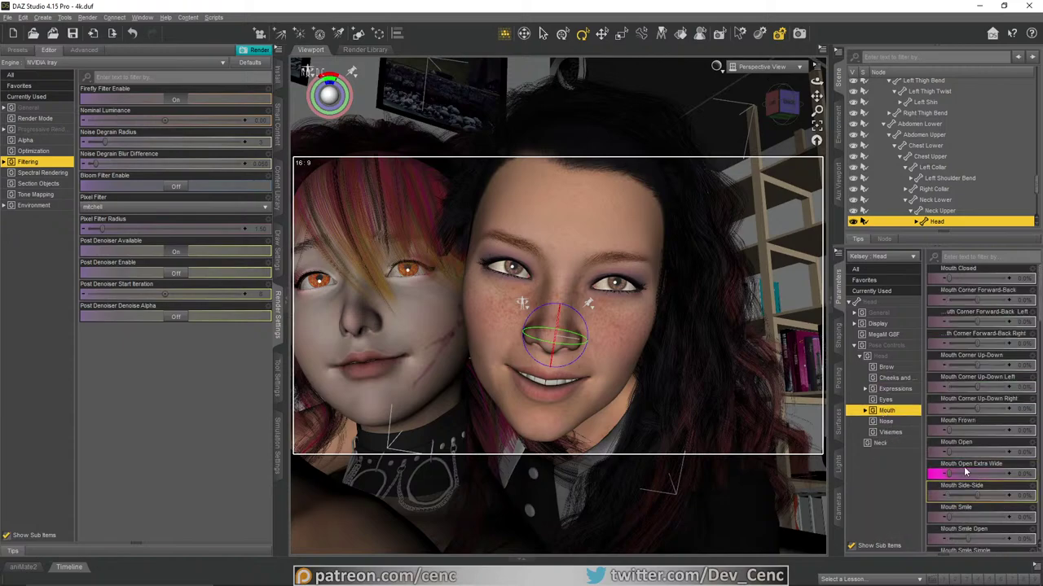
left_click_drag(949, 515, 1028, 517)
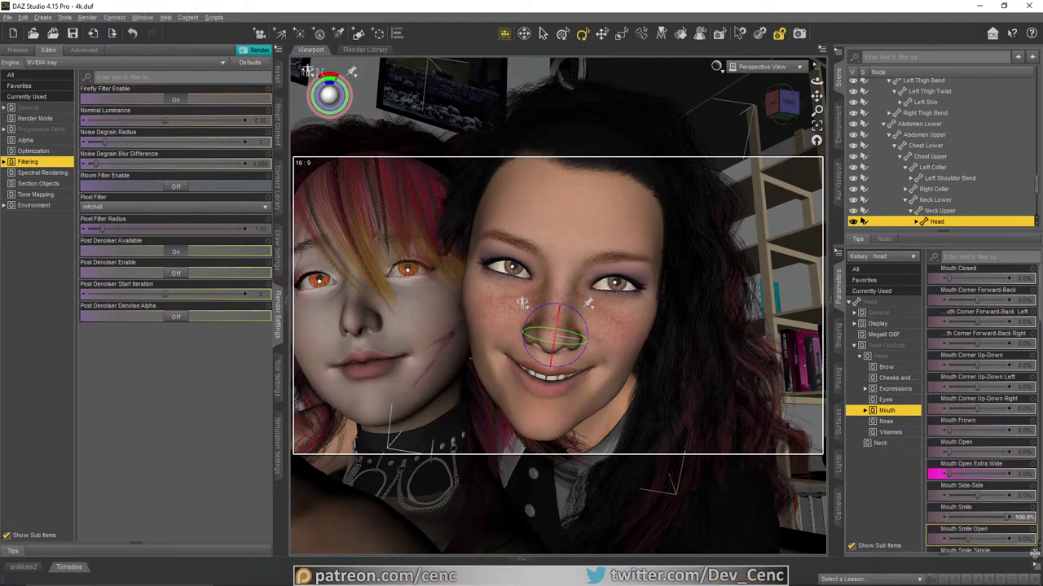
scroll(961, 546, "down", 1)
left_click_drag(1004, 501, 896, 500)
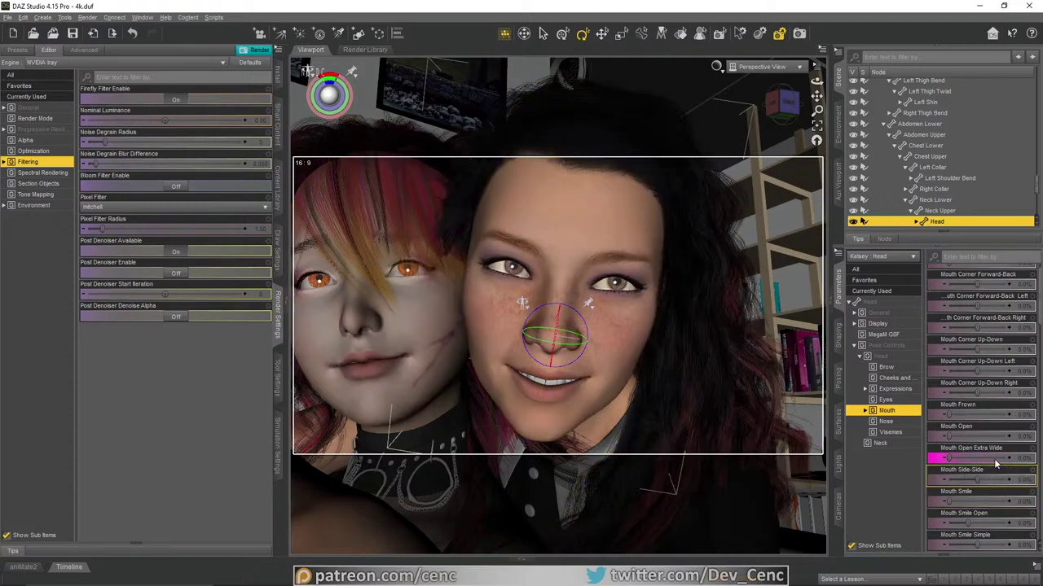
Step: Try a weaker BJ Amira Smile Full HD on Kelsey's head and return it to 61%
left_click(888, 389)
left_click_drag(947, 371, 988, 388)
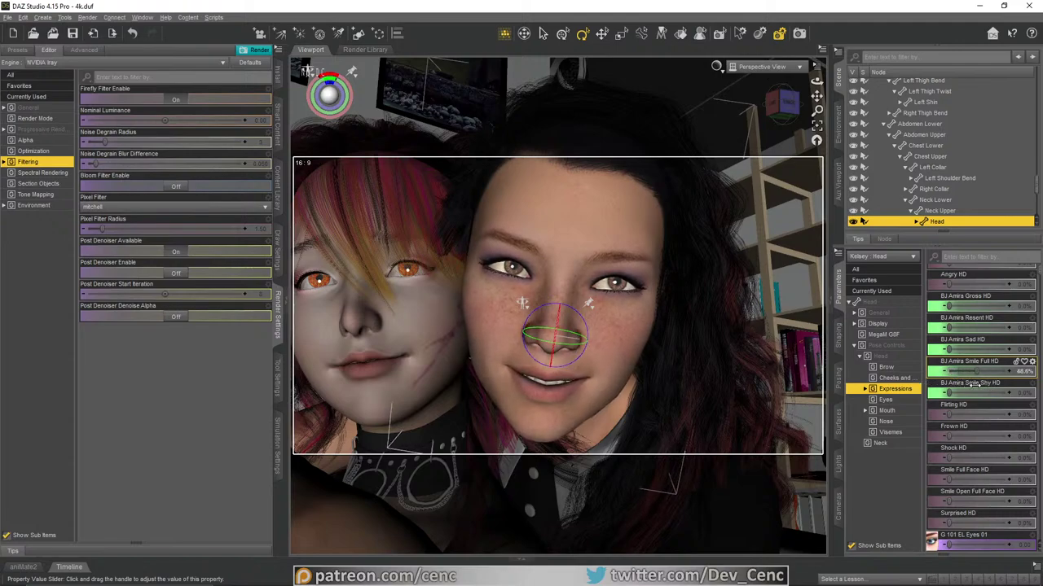
left_click(1010, 372)
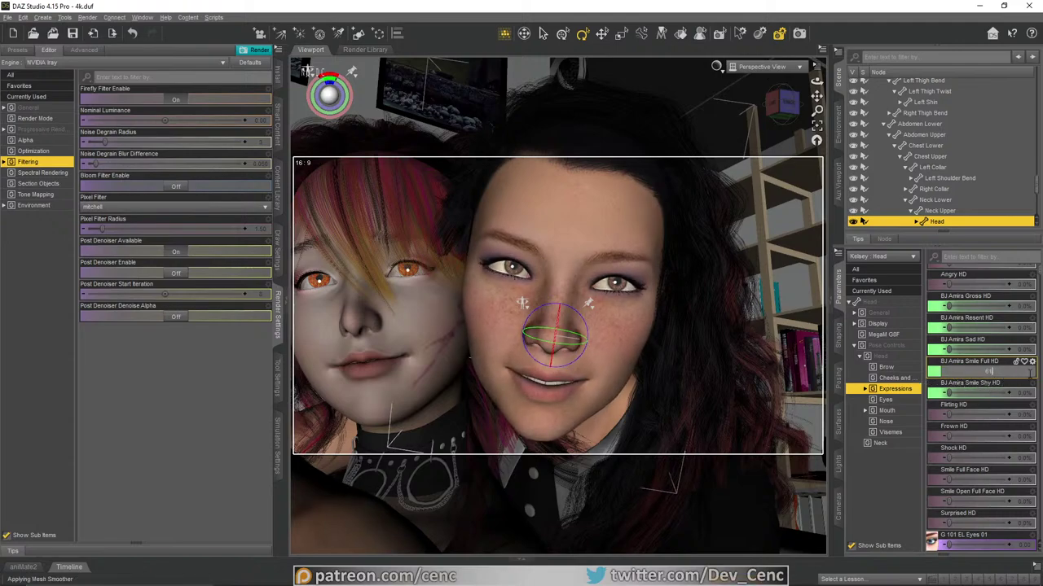
key("Return")
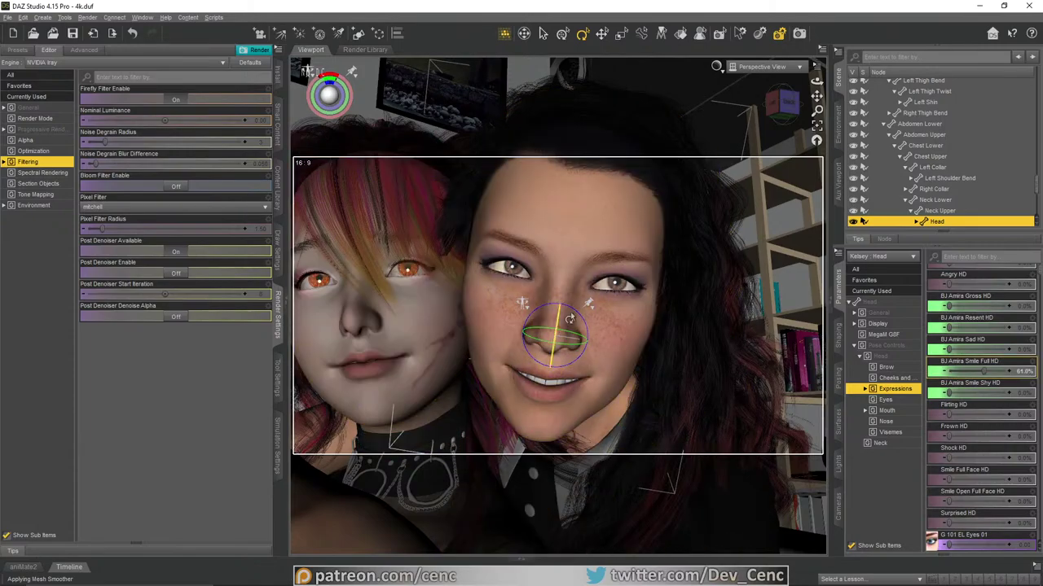
Step: Frame both figures in the Perspective View and create a new spotlight that applies the active viewport transforms
scroll(654, 252, "down", 7)
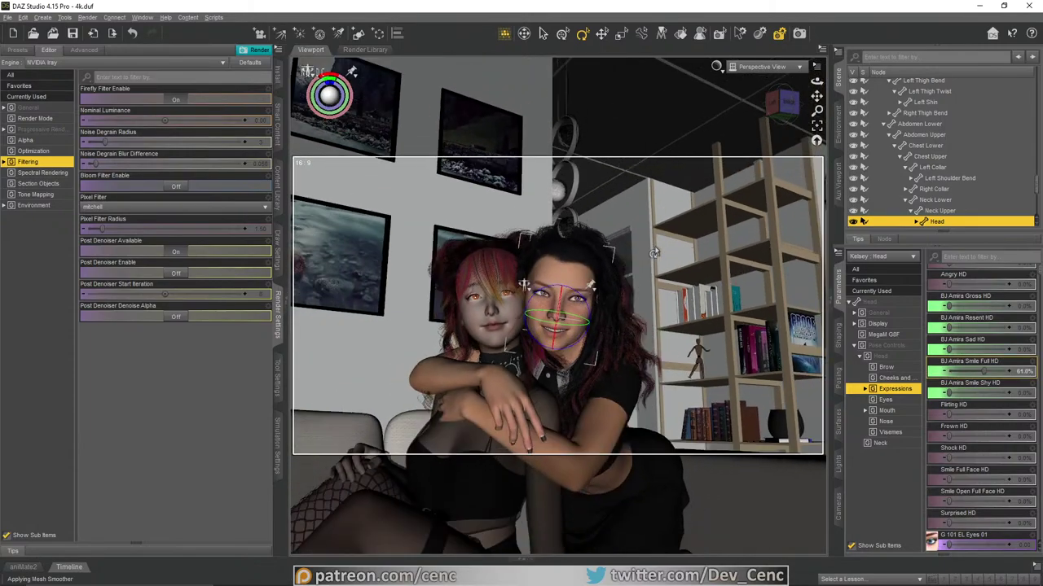
left_click_drag(816, 82, 770, 84)
left_click_drag(330, 96, 334, 95)
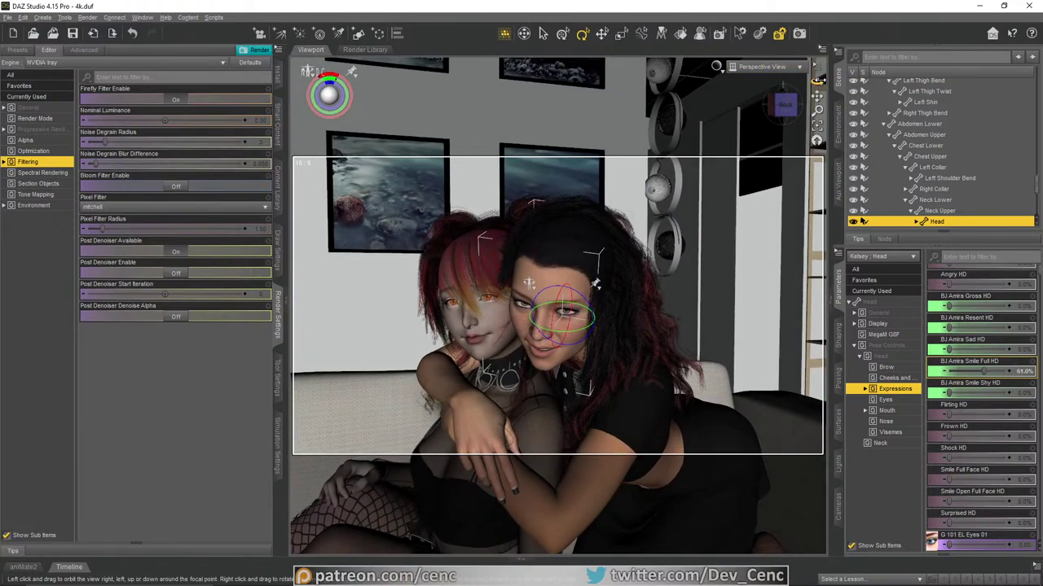
left_click_drag(817, 83, 816, 83)
scroll(721, 161, "down", 4)
scroll(739, 167, "up", 3)
mouse_move(817, 82)
left_mouse_down()
mouse_move(817, 96)
mouse_move(816, 82)
left_mouse_up()
scroll(734, 171, "up", 3)
scroll(735, 171, "down", 1)
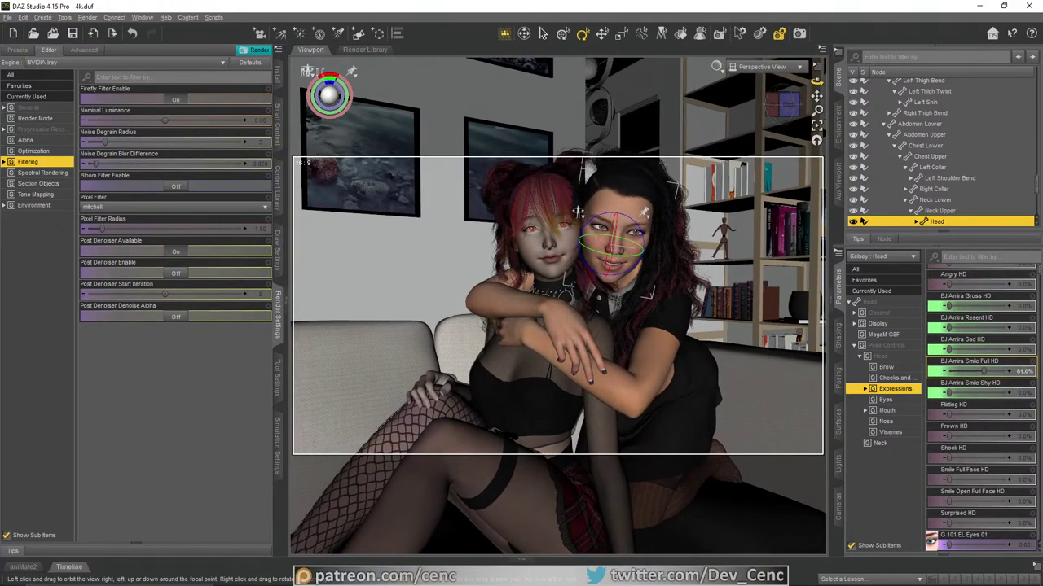
left_click(338, 33)
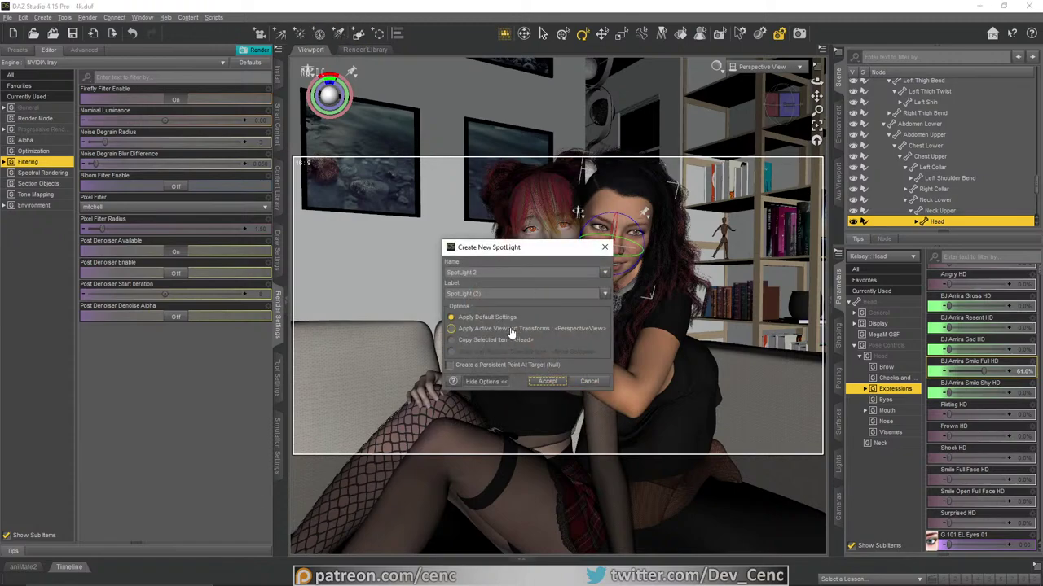
left_click(549, 382)
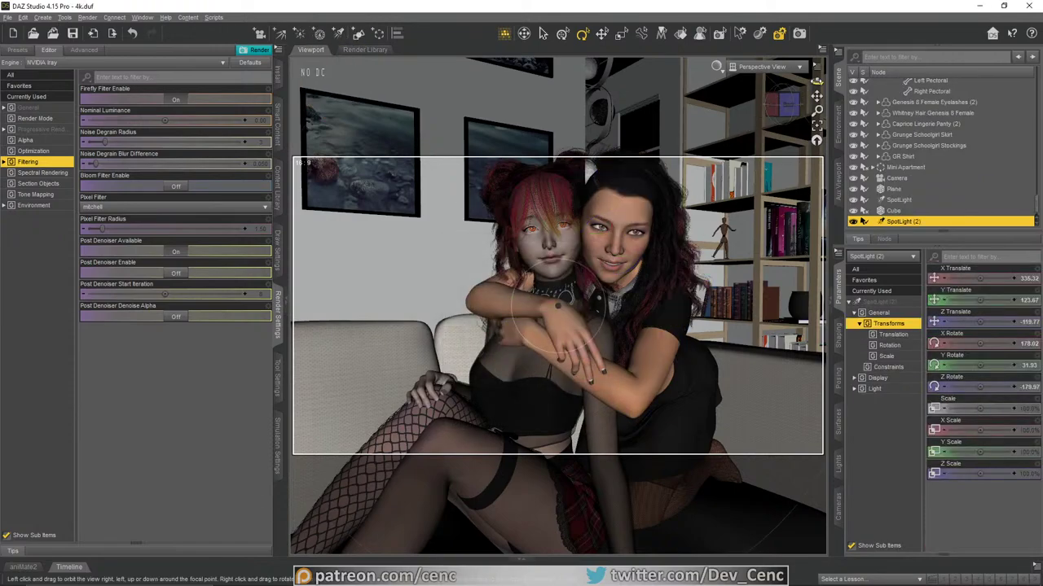
Step: Move the new spotlight back toward the sofa's far arm, to about X 351, Y 123, Z -74.5
left_click_drag(817, 81, 753, 189)
scroll(754, 188, "down", 2)
left_click_drag(816, 96, 958, 115)
left_click_drag(816, 81, 785, 160)
scroll(768, 204, "up", 4)
left_click(794, 101)
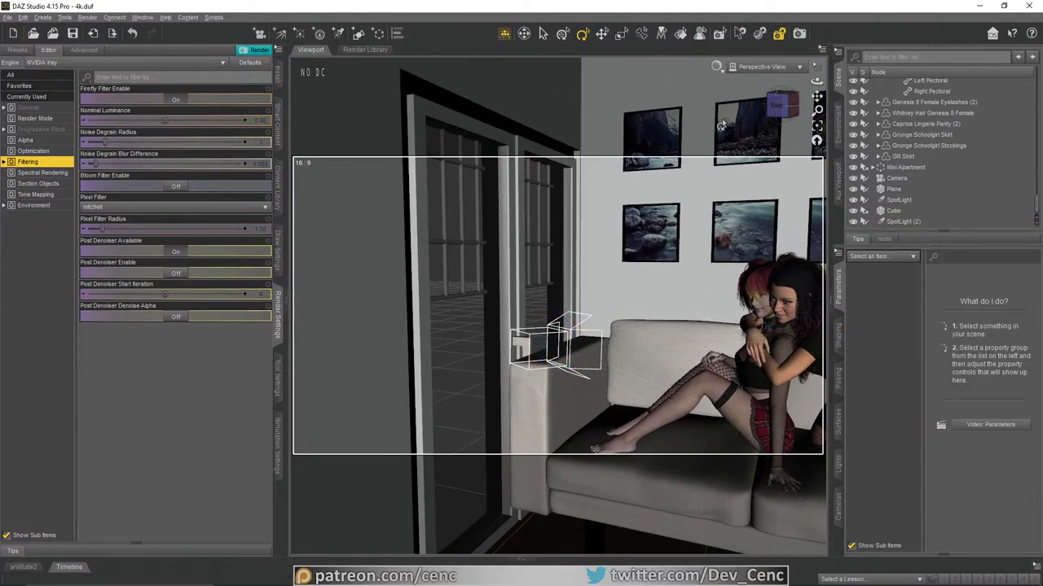
mouse_move(816, 82)
left_mouse_down()
mouse_move(717, 91)
mouse_move(816, 82)
left_mouse_up()
left_click(863, 220)
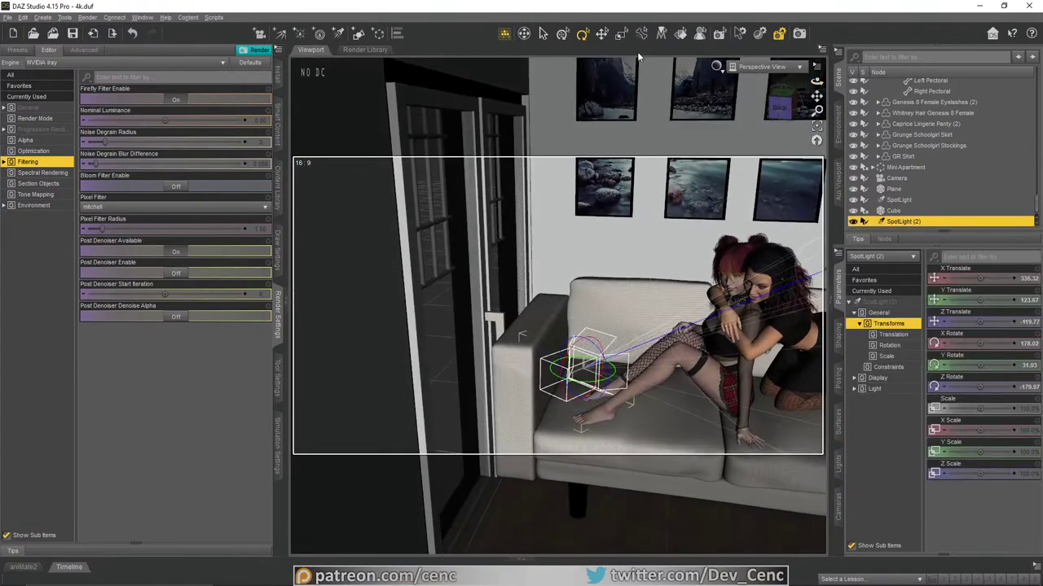
left_click(601, 33)
left_click_drag(552, 384, 597, 342)
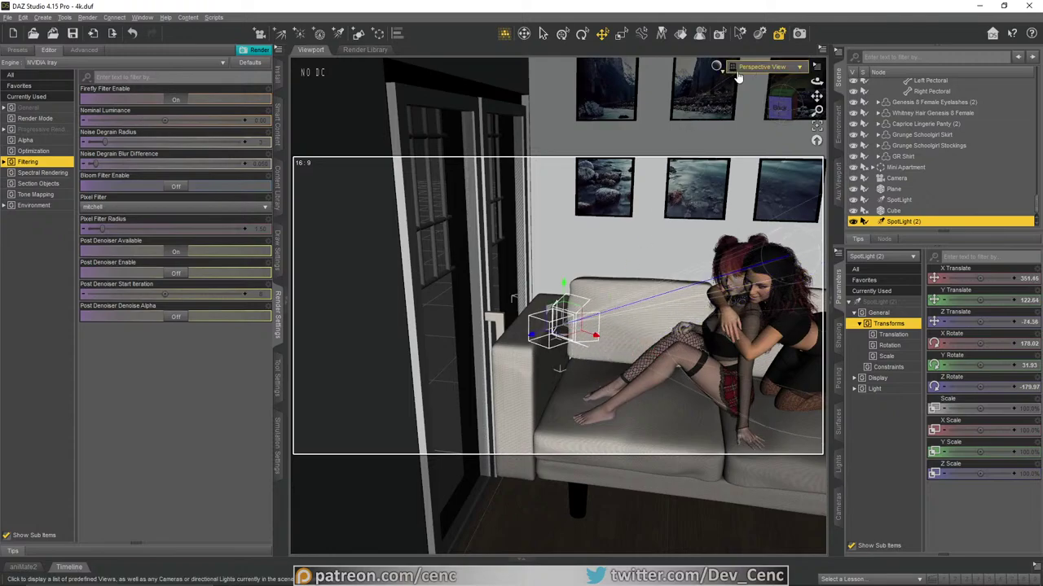
Step: Aim the new spotlight at both figures through its own view, with Y Rotate about 44°, and return to the Camera view
left_click(742, 75)
left_click(739, 173)
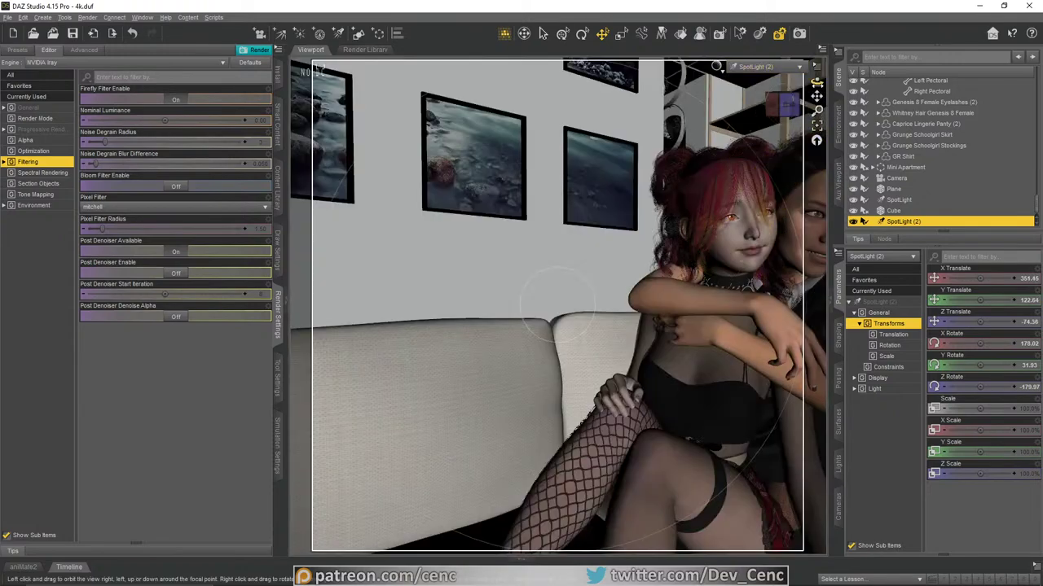
left_click_drag(818, 96, 686, 123)
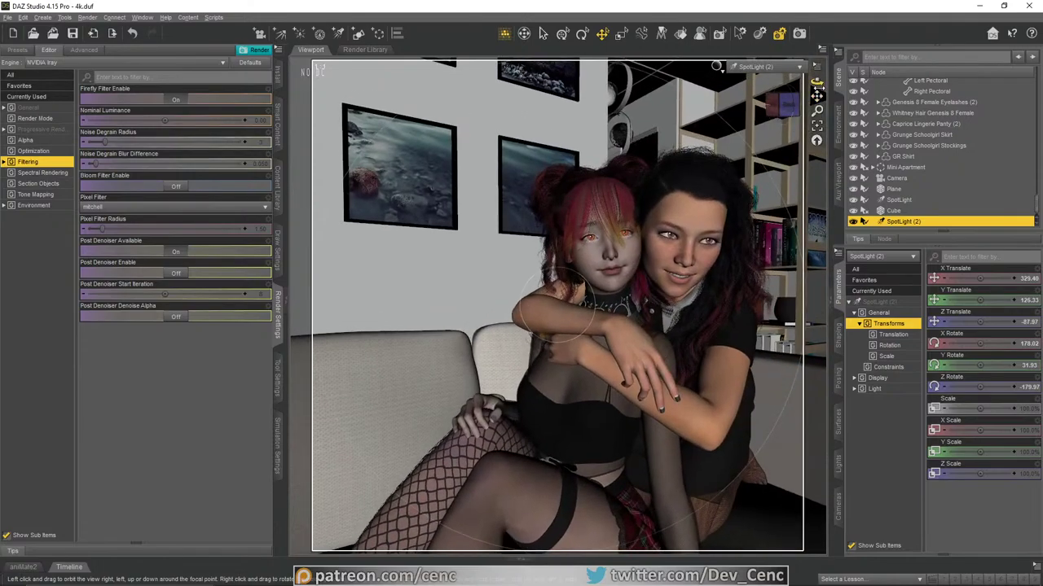
left_click_drag(817, 84, 722, 70)
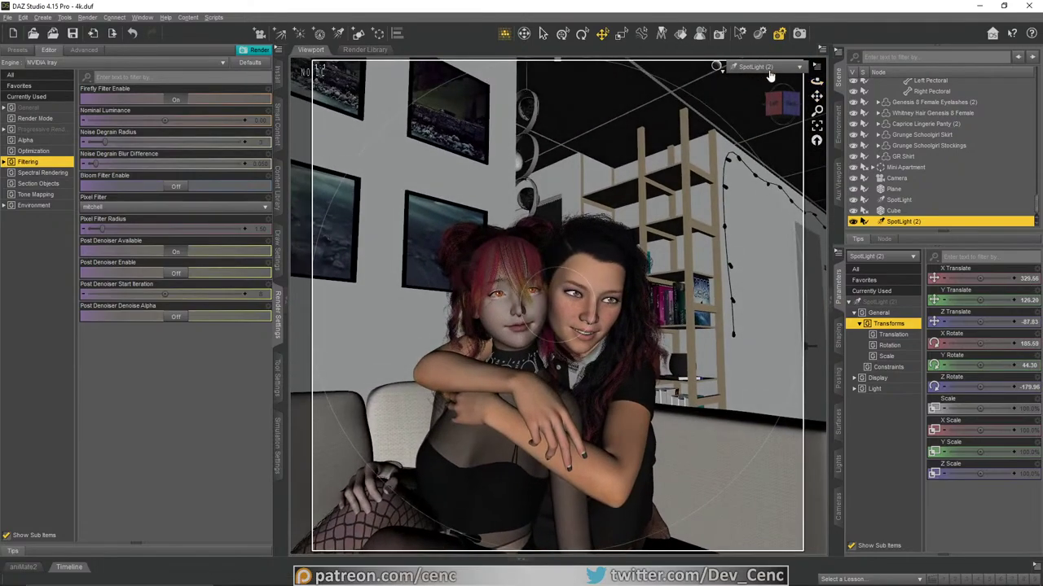
left_click(742, 67)
left_click(756, 157)
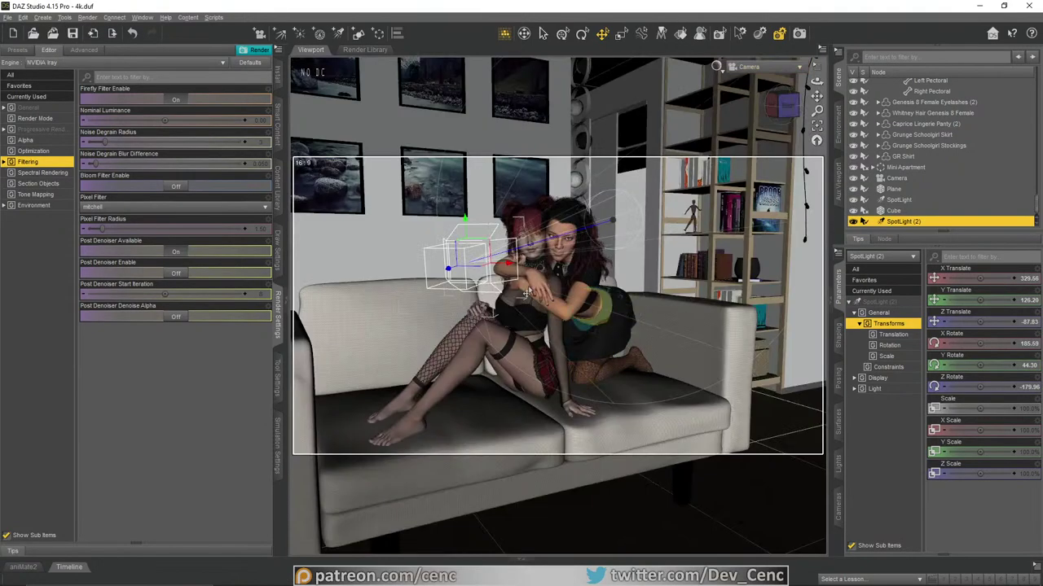
Step: Show the new spotlight's light settings, hide the cube, and preview the Camera view in NVIDIA Iray
left_click(866, 390)
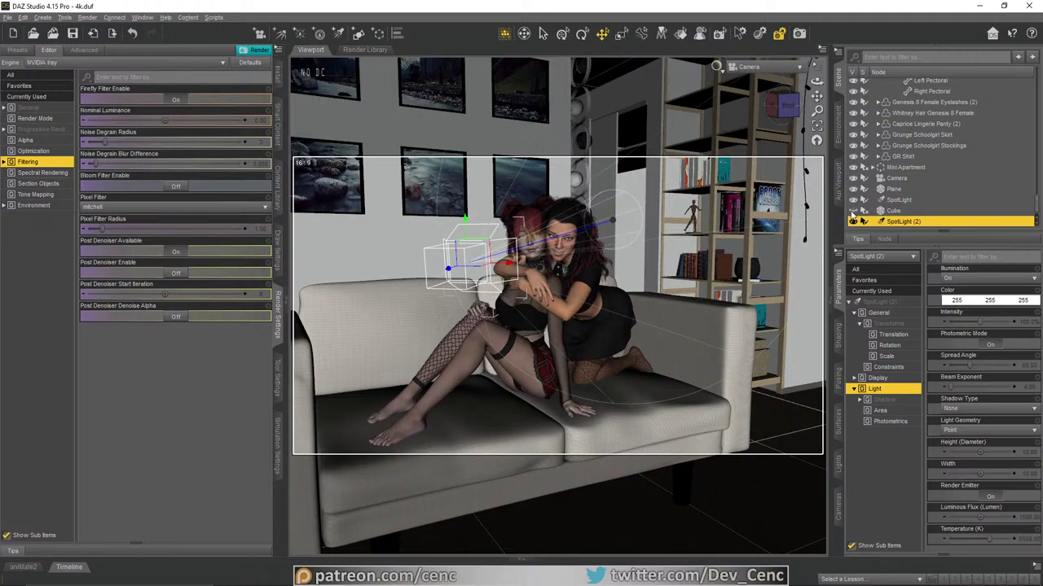
left_click(715, 67)
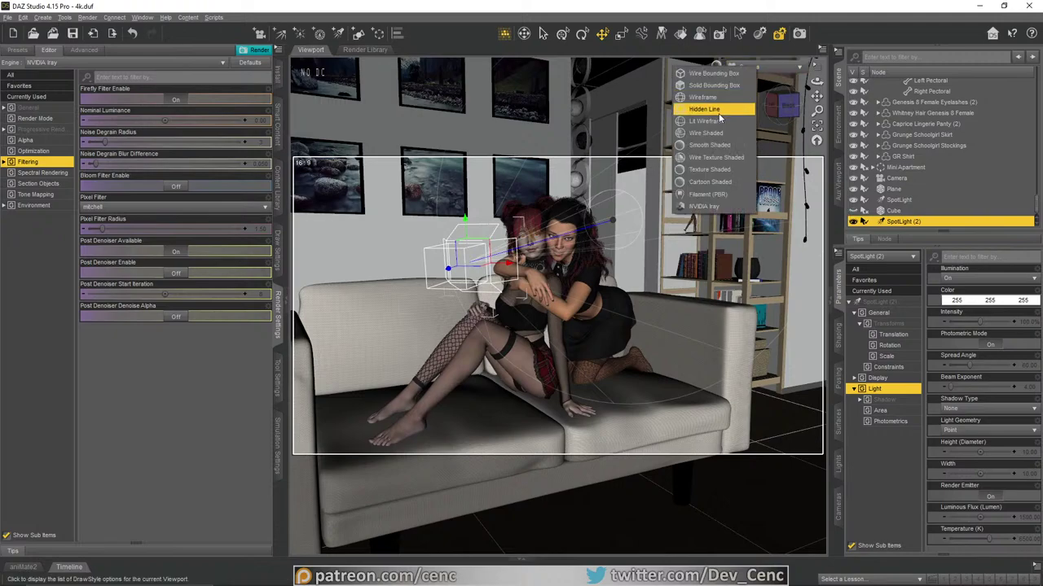
left_click(711, 211)
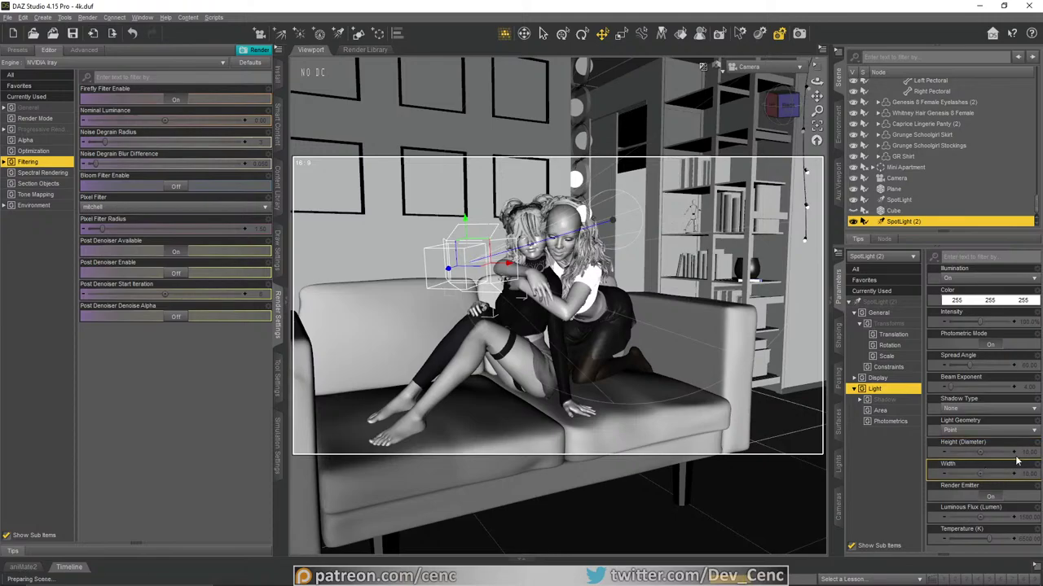
Step: Set the new spotlight's Light Geometry to Rectangle, with Height and Width at 25
left_click(971, 430)
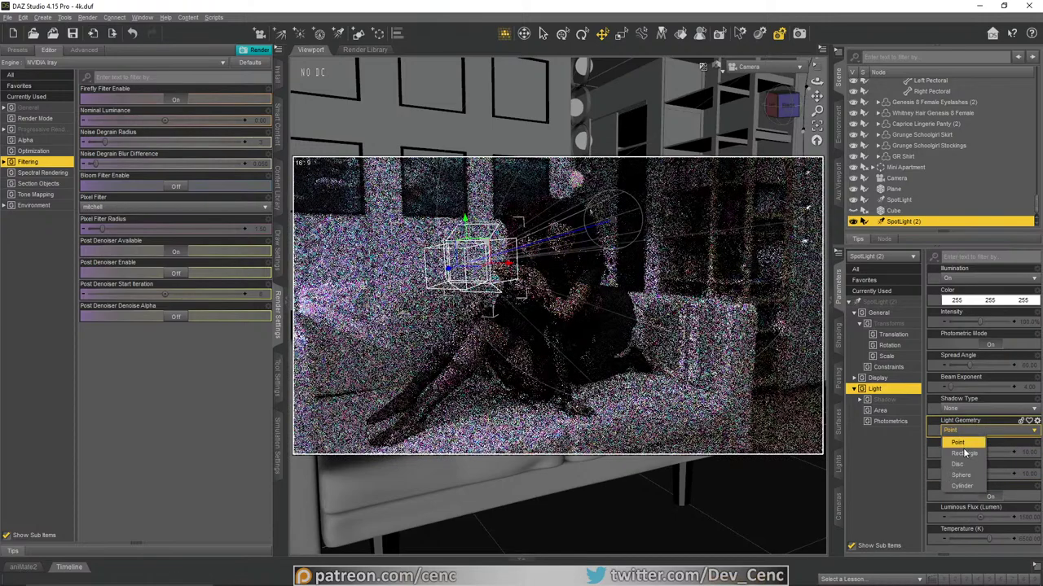
left_click(965, 454)
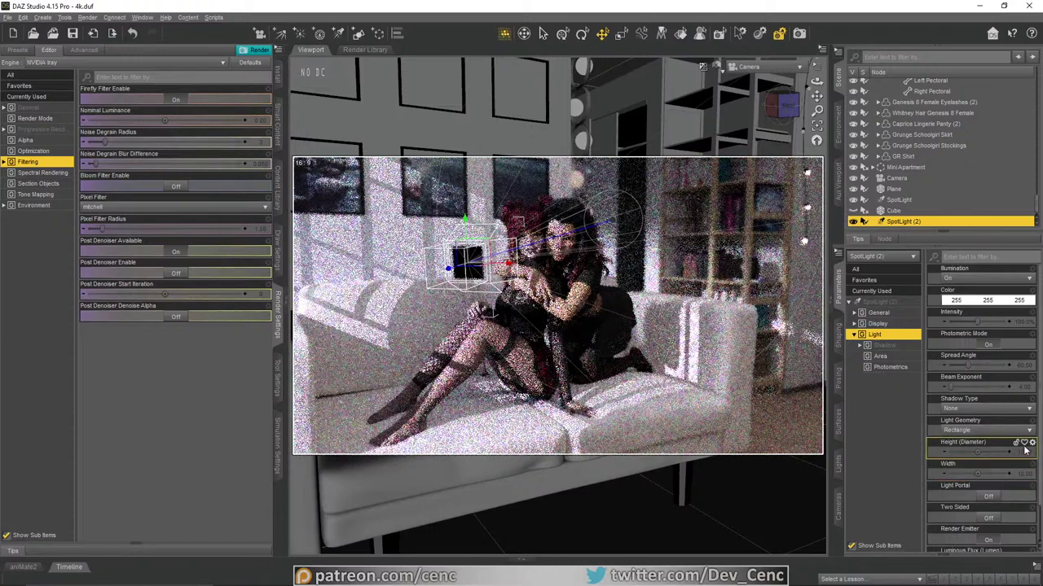
left_click(1026, 450)
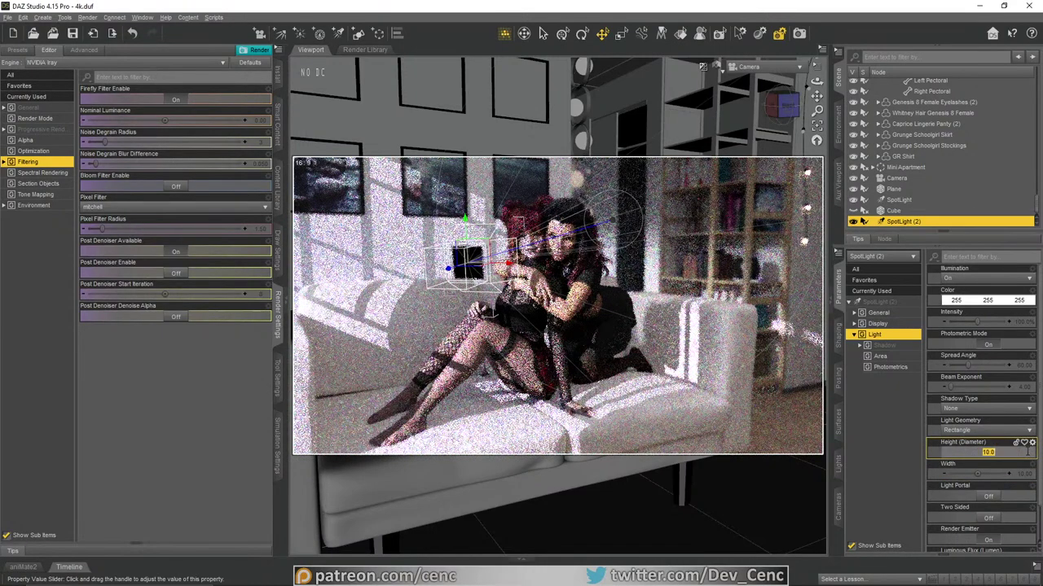
type("25")
key("Return")
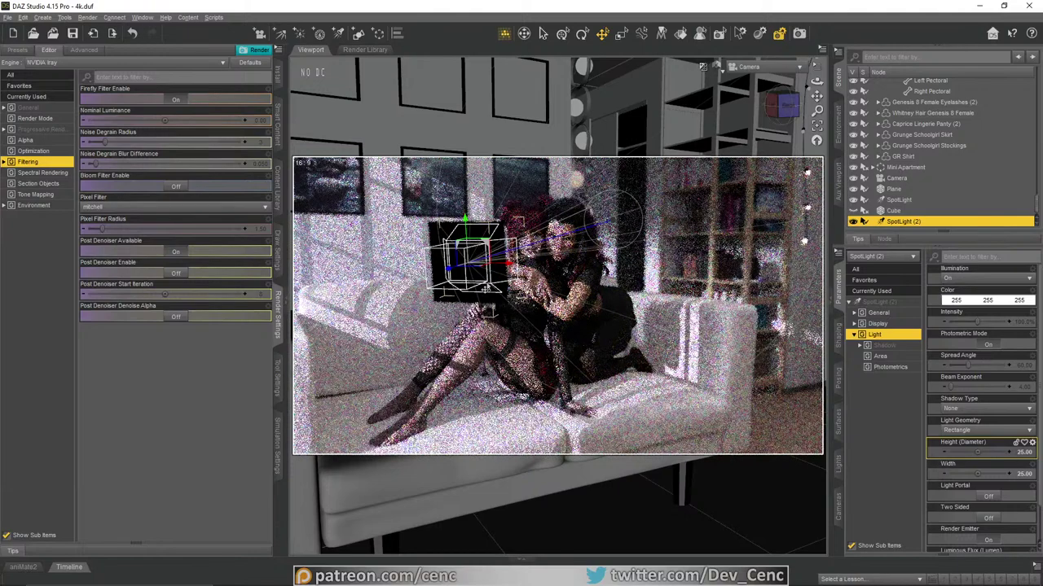
Step: Set the new spotlight's Temperature to 5000 K and turn its Render Emitter off
scroll(1005, 494, "down", 1)
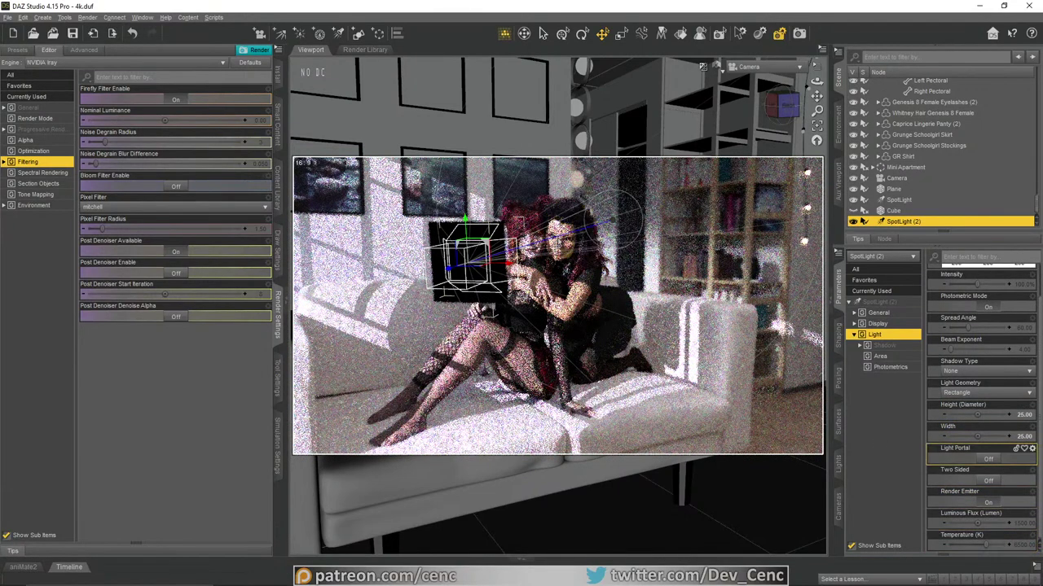
left_click(1022, 544)
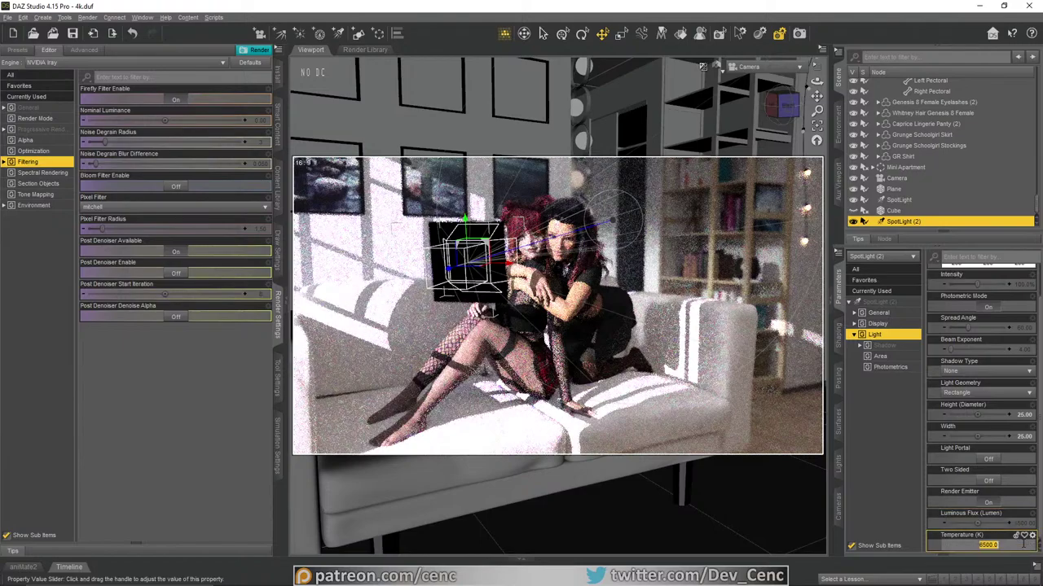
type("50")
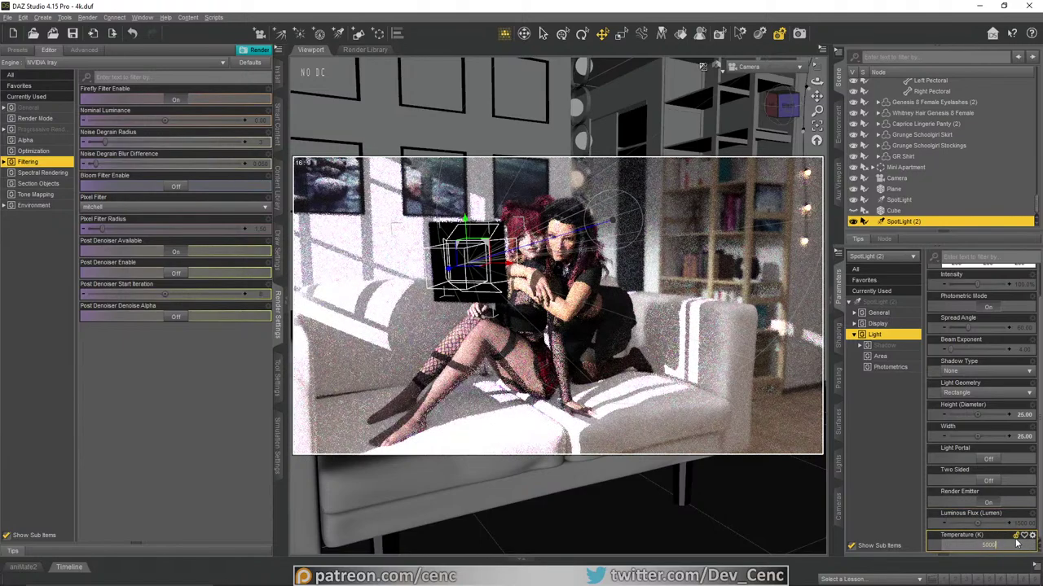
key("Return")
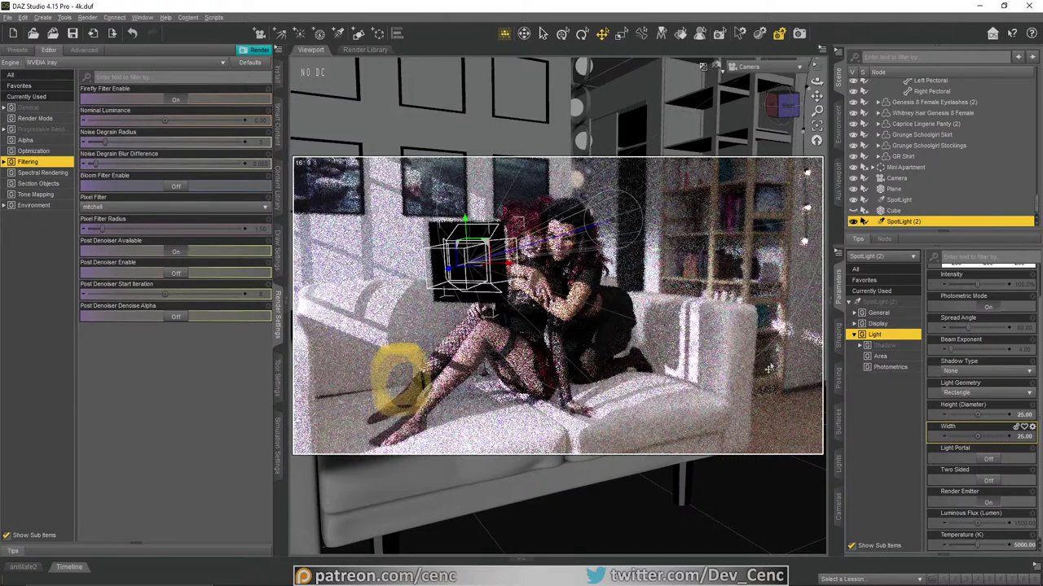
left_click(992, 503)
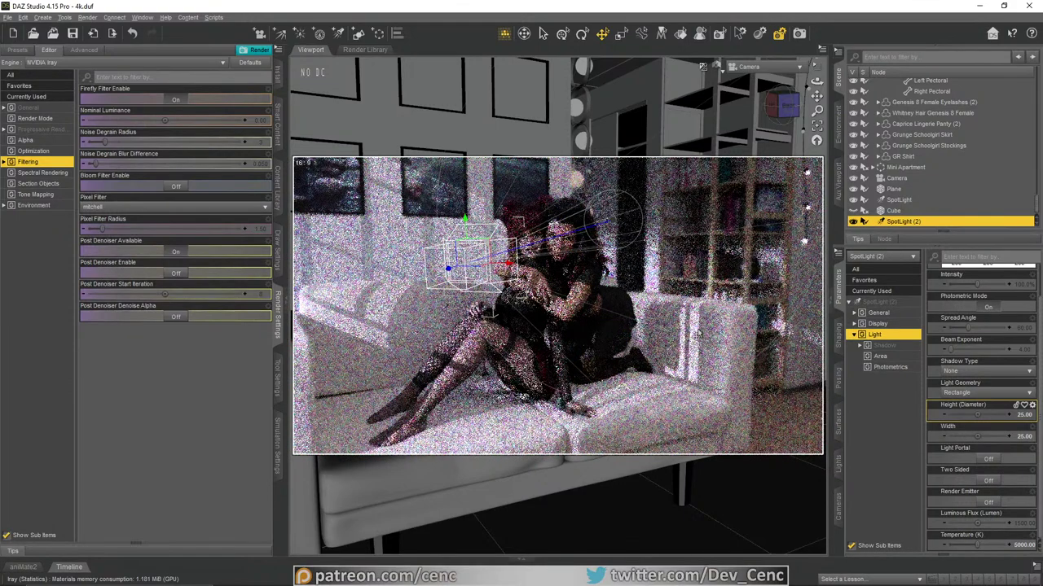
Step: Compare the Iray preview with the cube shown and hidden, reselecting the new spotlight
key("Escape")
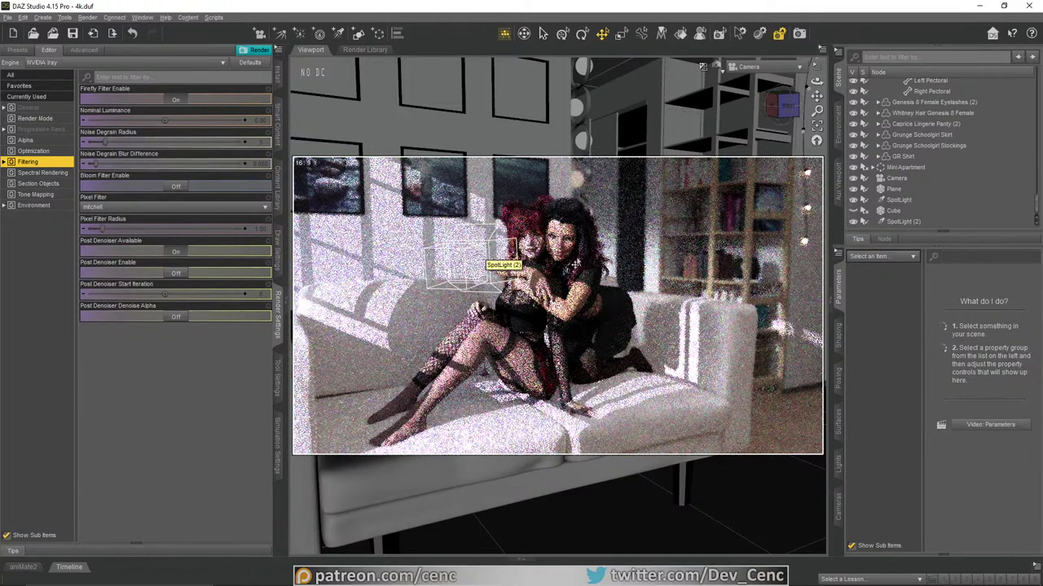
left_click(855, 212)
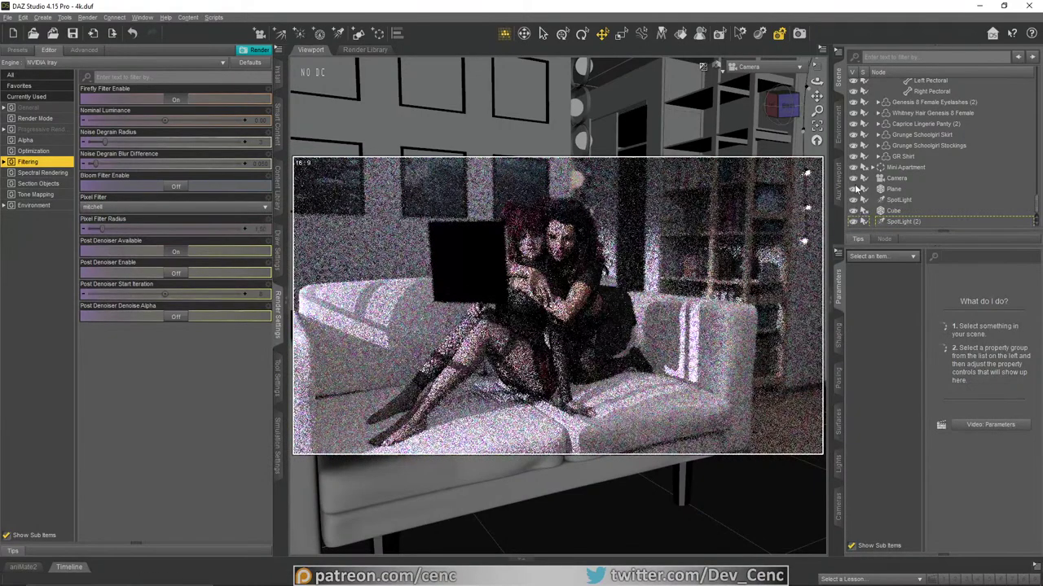
left_click(904, 221)
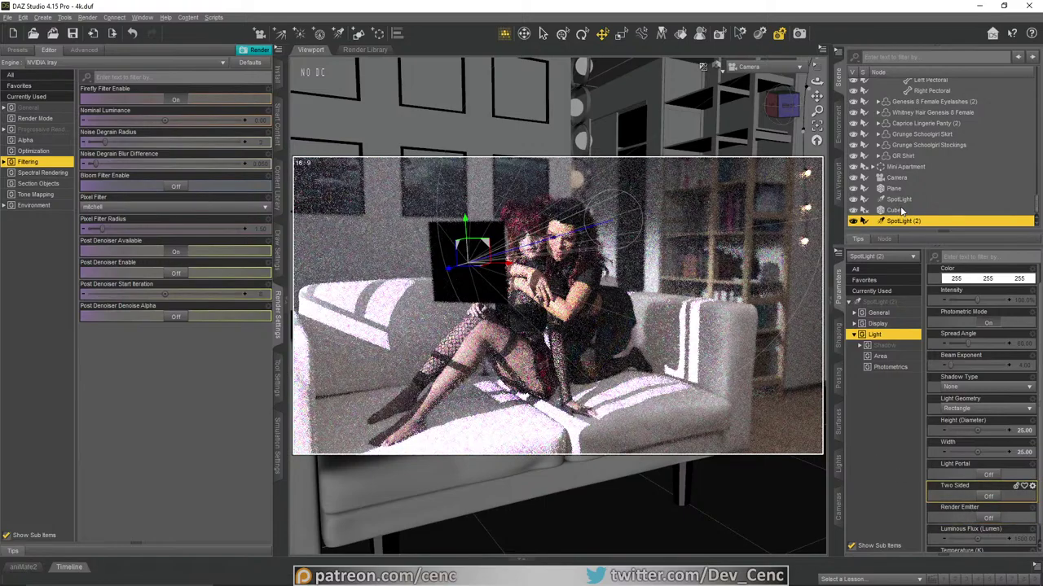
left_click(853, 211)
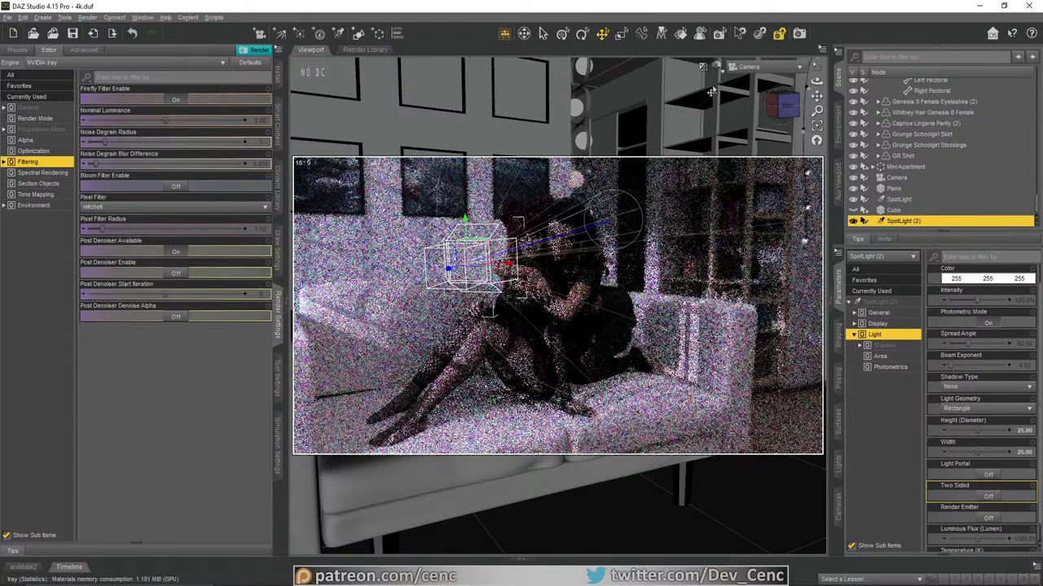
Step: Using Texture Shaded, pull SpotLight (2) back through its own view to take in the whole sofa, and return to the Camera view
left_click(764, 66)
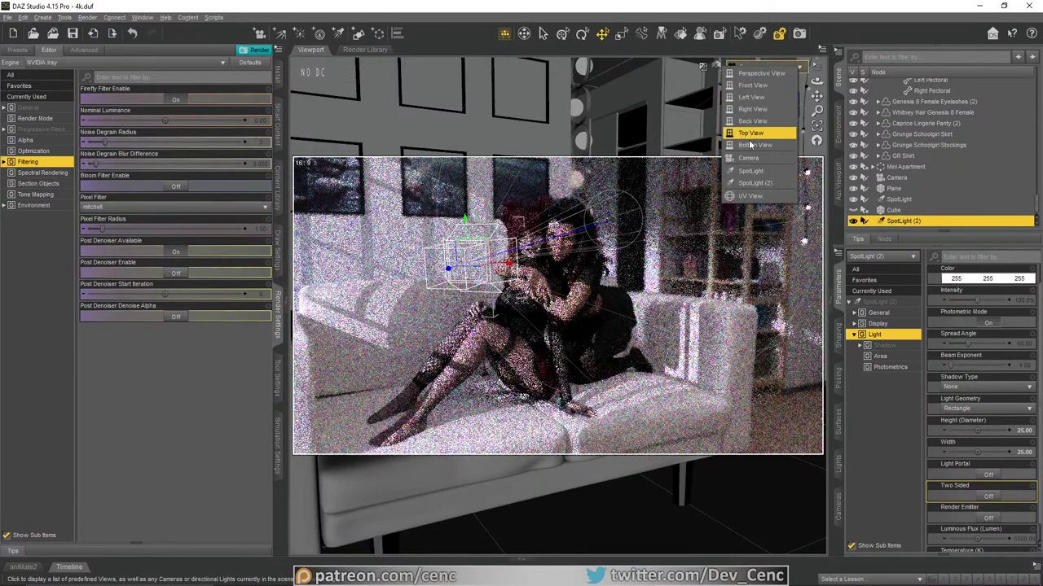
left_click(716, 66)
left_click(740, 169)
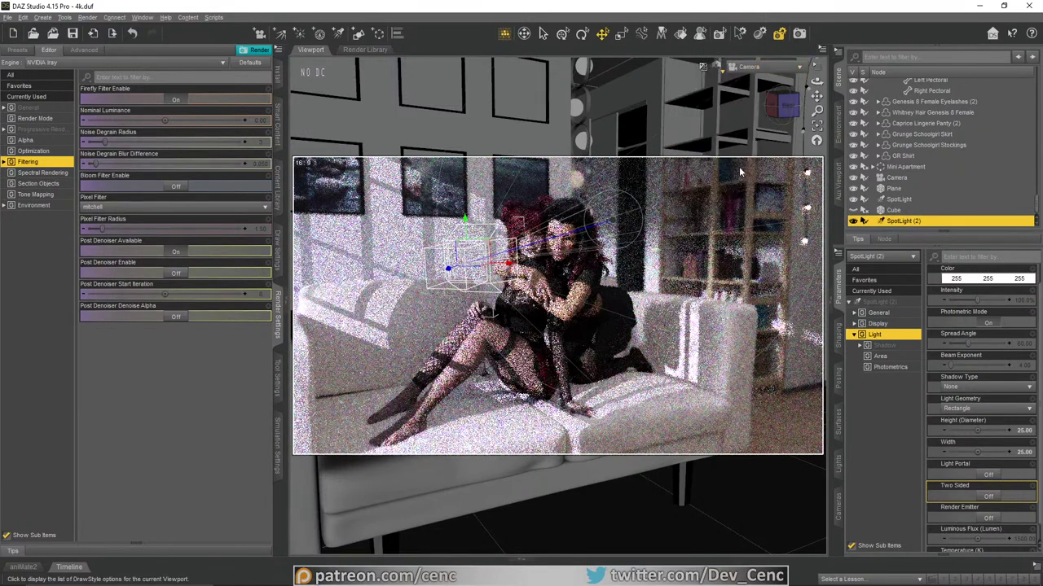
left_click(756, 67)
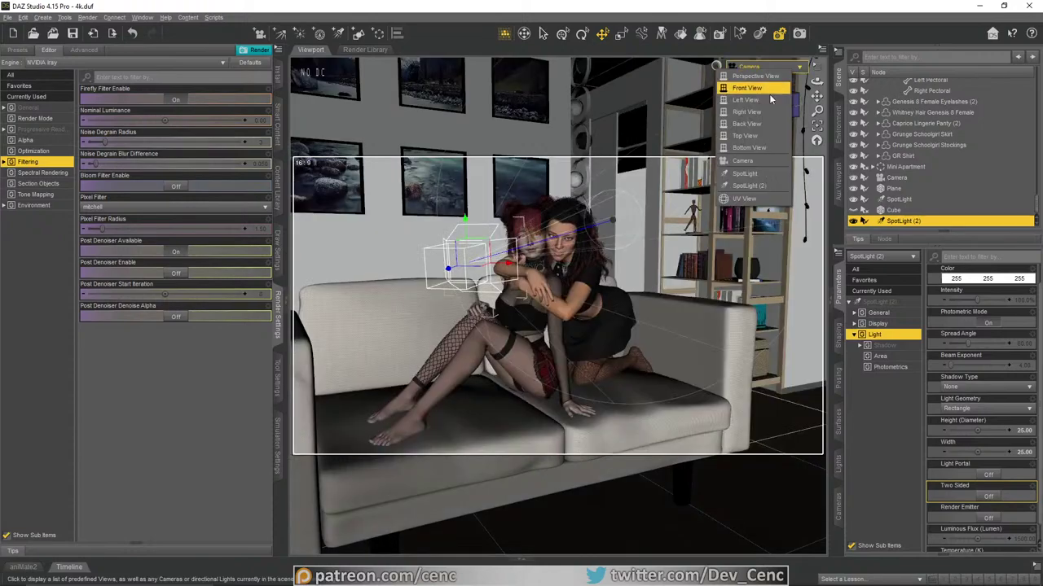
left_click(759, 189)
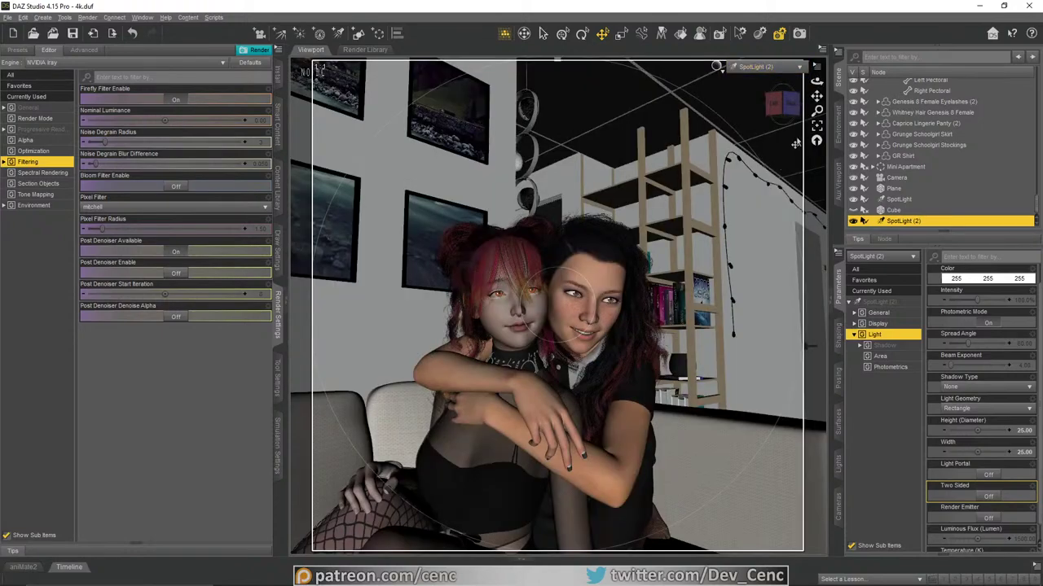
left_click_drag(816, 96, 764, 173)
scroll(764, 173, "down", 5)
mouse_move(816, 82)
left_mouse_down()
mouse_move(780, 105)
mouse_move(716, 66)
mouse_move(816, 81)
left_mouse_up()
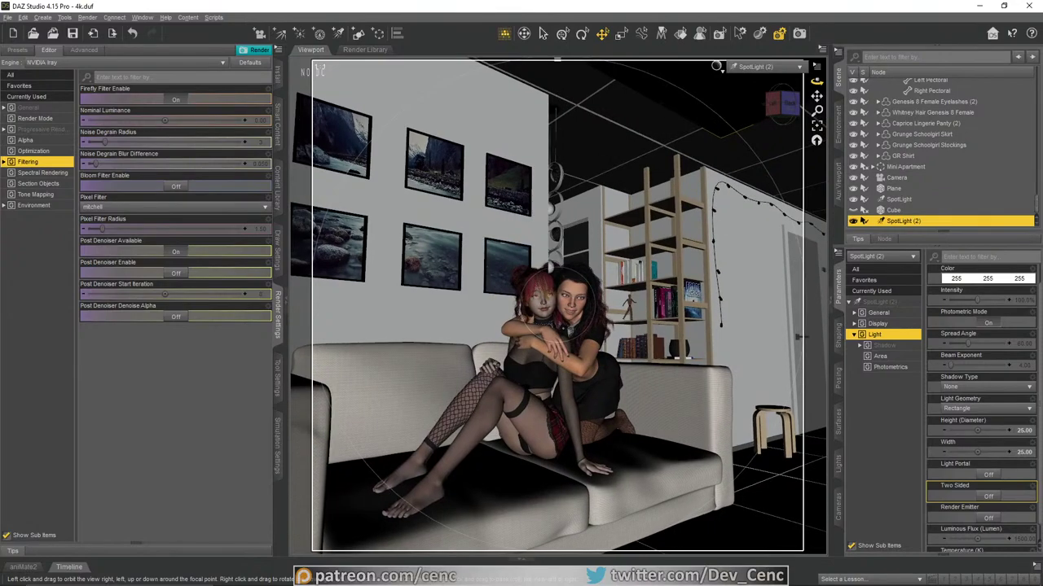
left_click(758, 66)
left_click(752, 171)
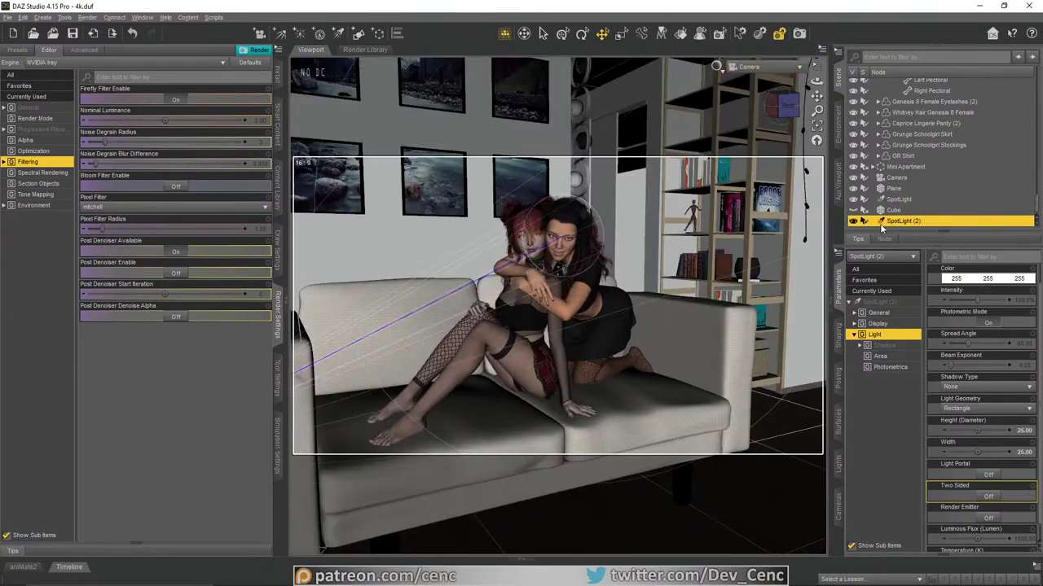
Step: Preview the repositioned spotlight in NVIDIA Iray from the Camera view and make the cube visible again
left_click(713, 68)
left_click(717, 208)
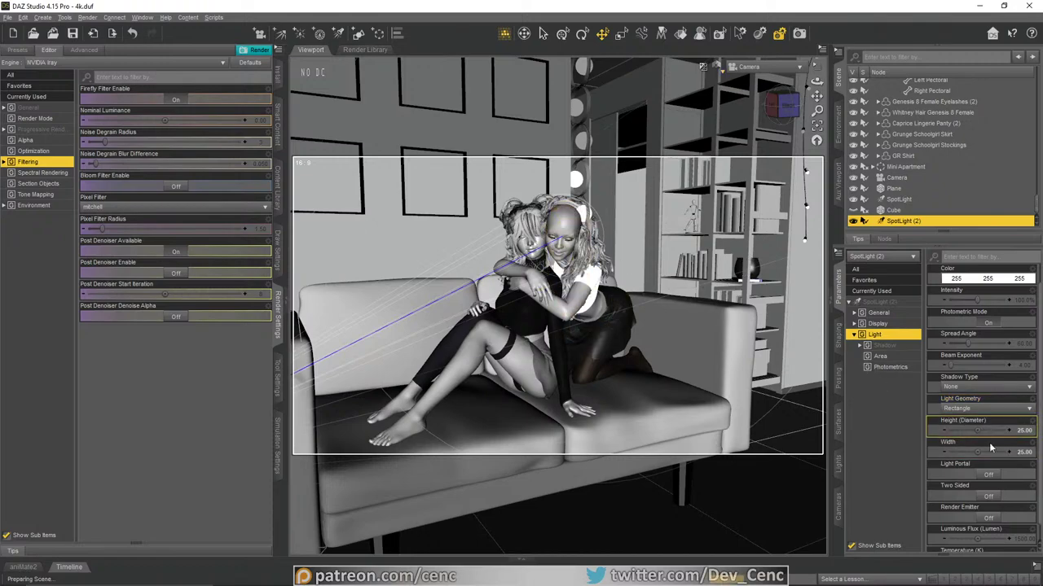
scroll(1001, 467, "down", 1)
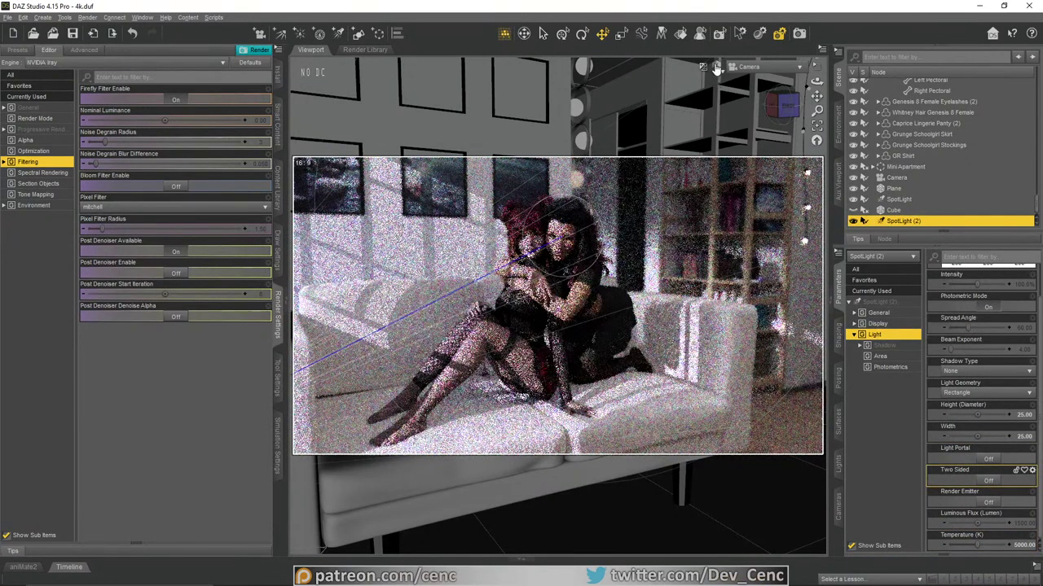
left_click(853, 211)
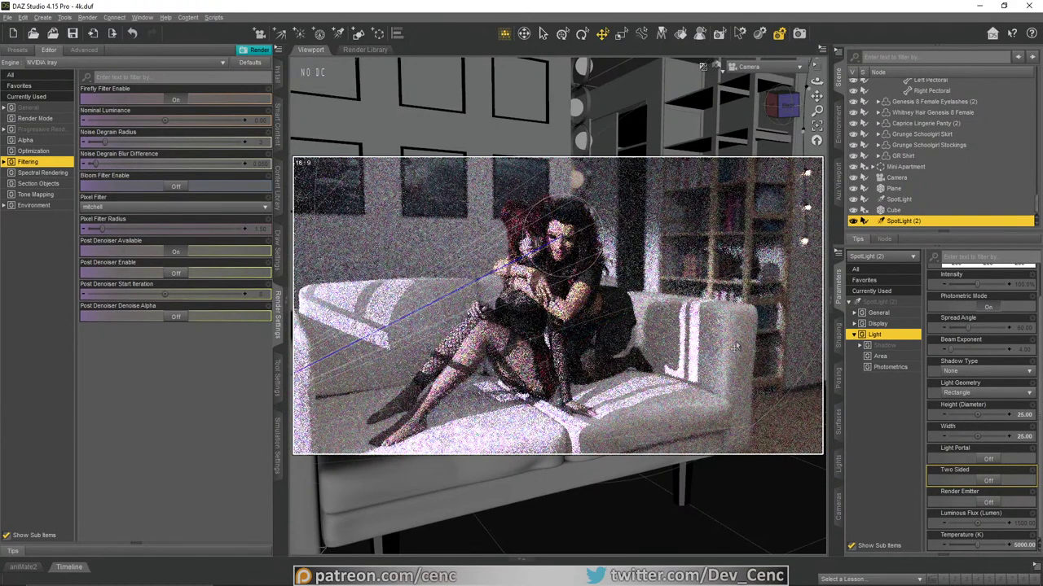
Step: Raise the new spotlight's Luminous Flux and select the cube in the scene
left_click(1020, 524)
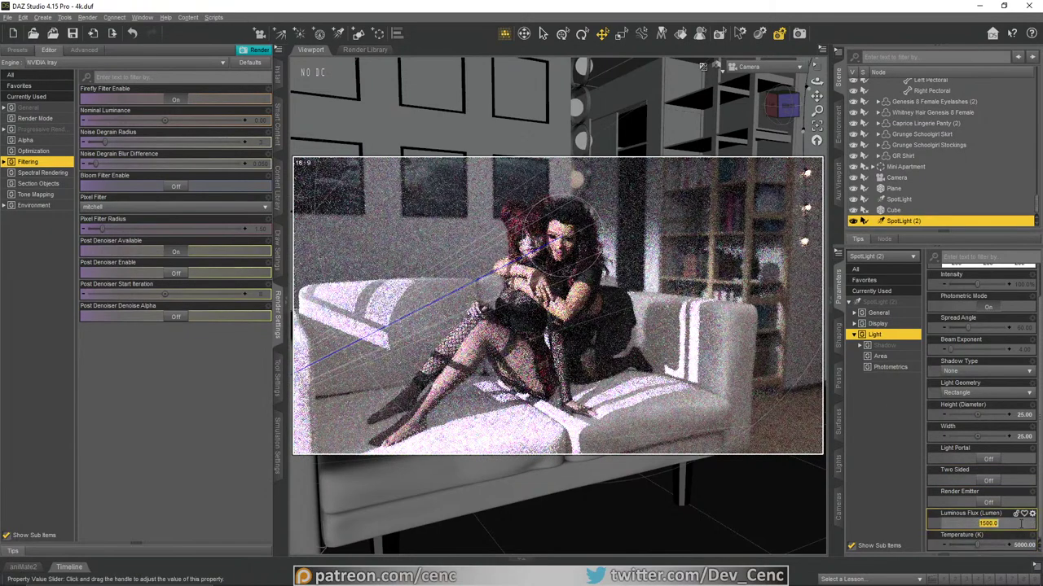
left_click(989, 522)
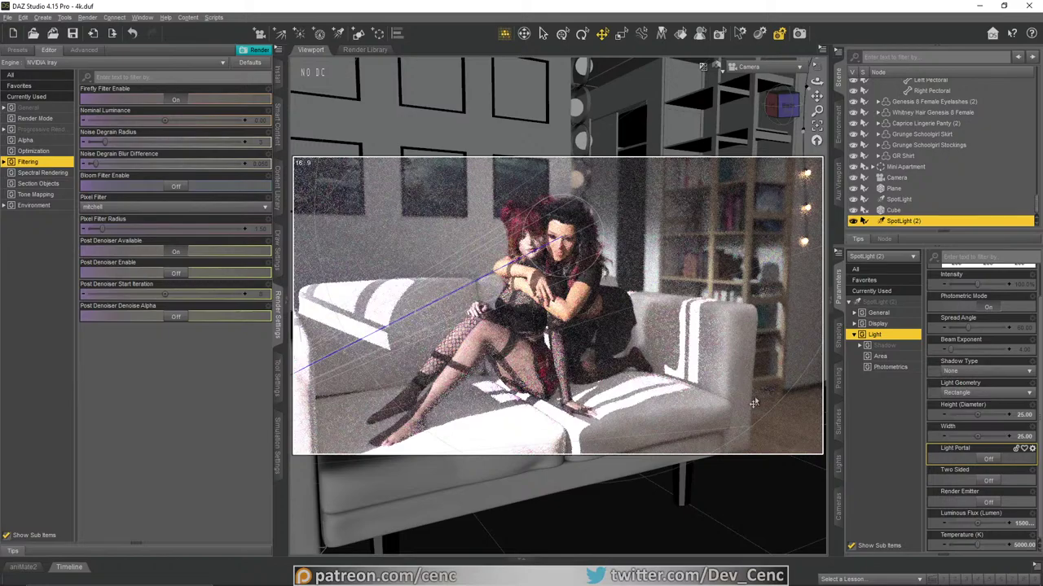
left_click(909, 211)
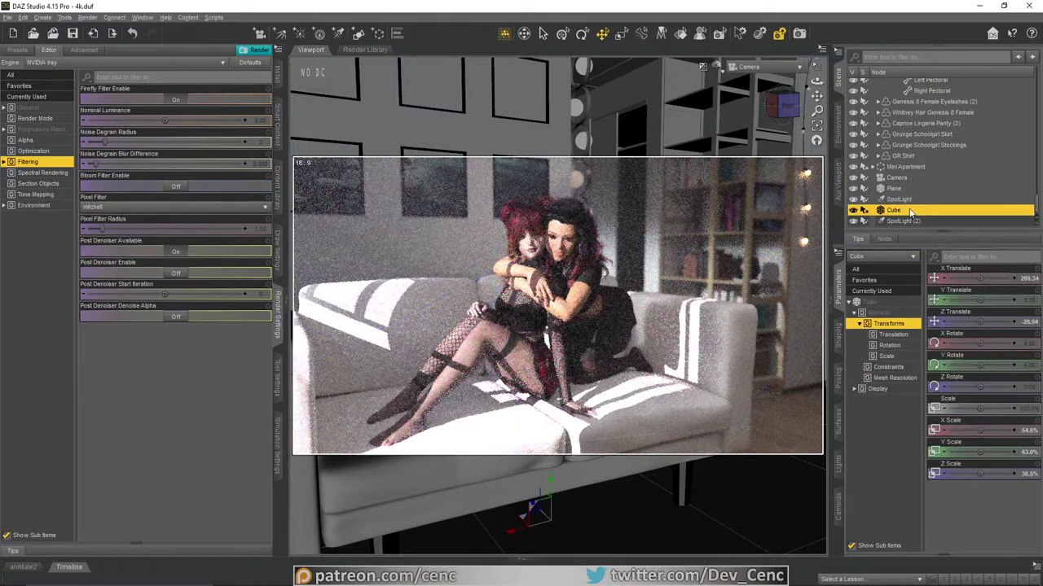